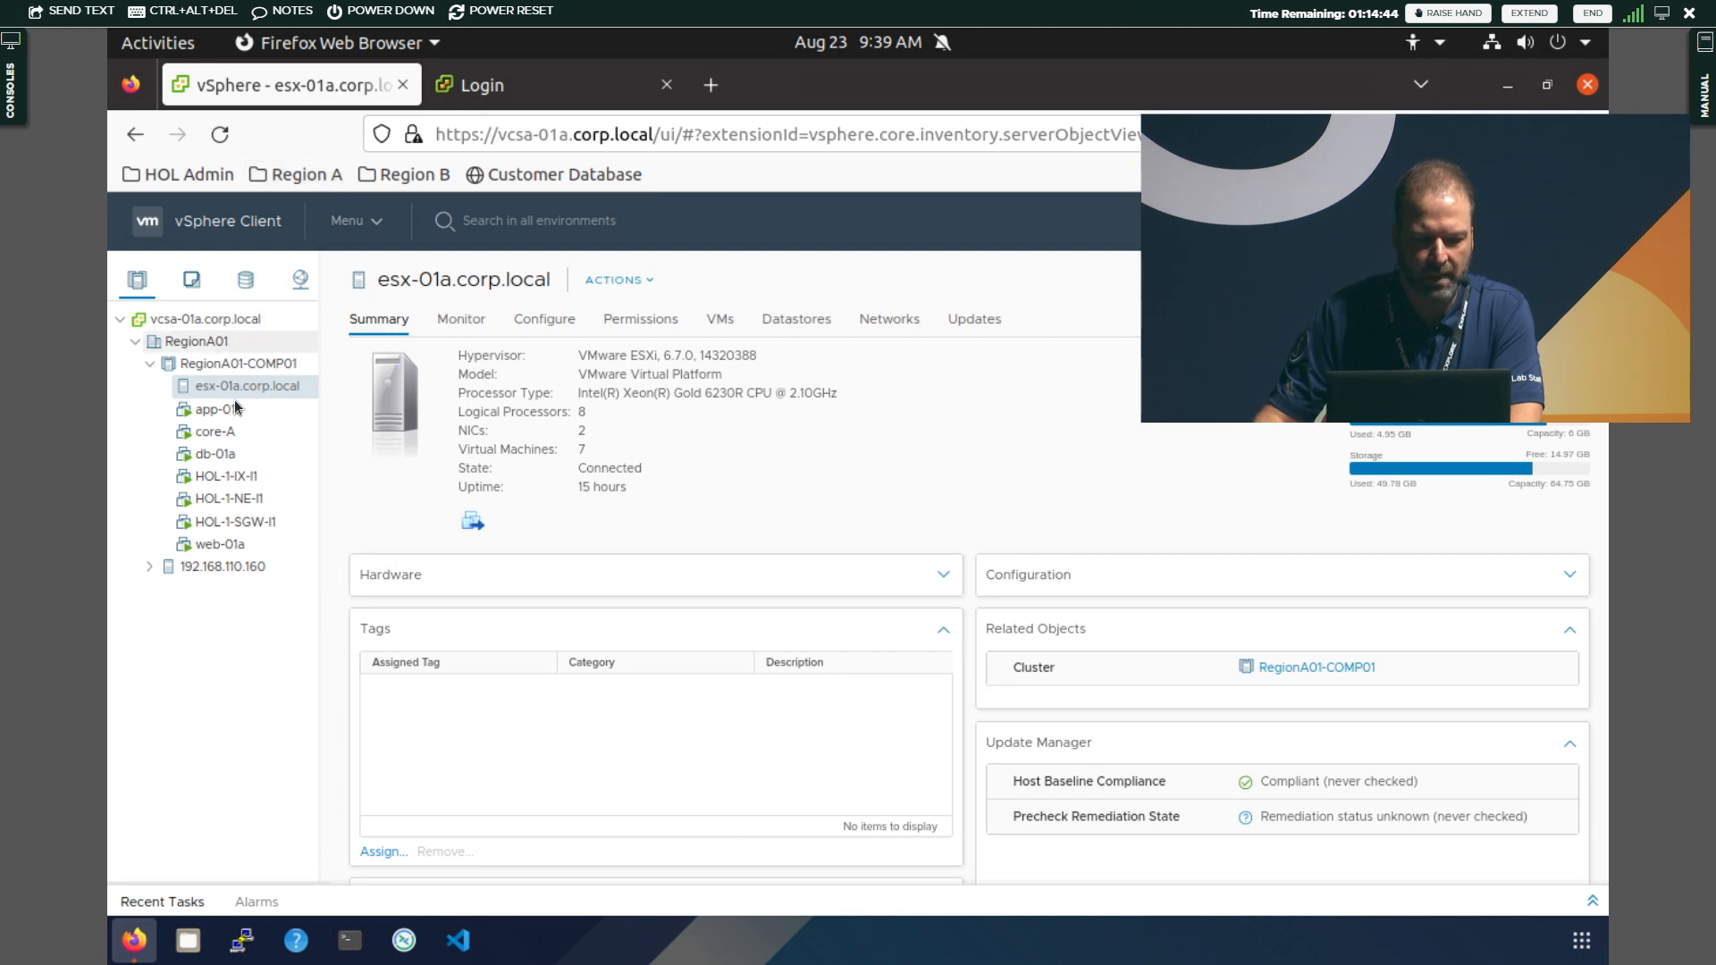
Check the version of vCenter vcsa-01a.corp.local and the hypervisor version of host esx-01a.corp.local
{"action": "left_click", "coordinate": [207, 324]}
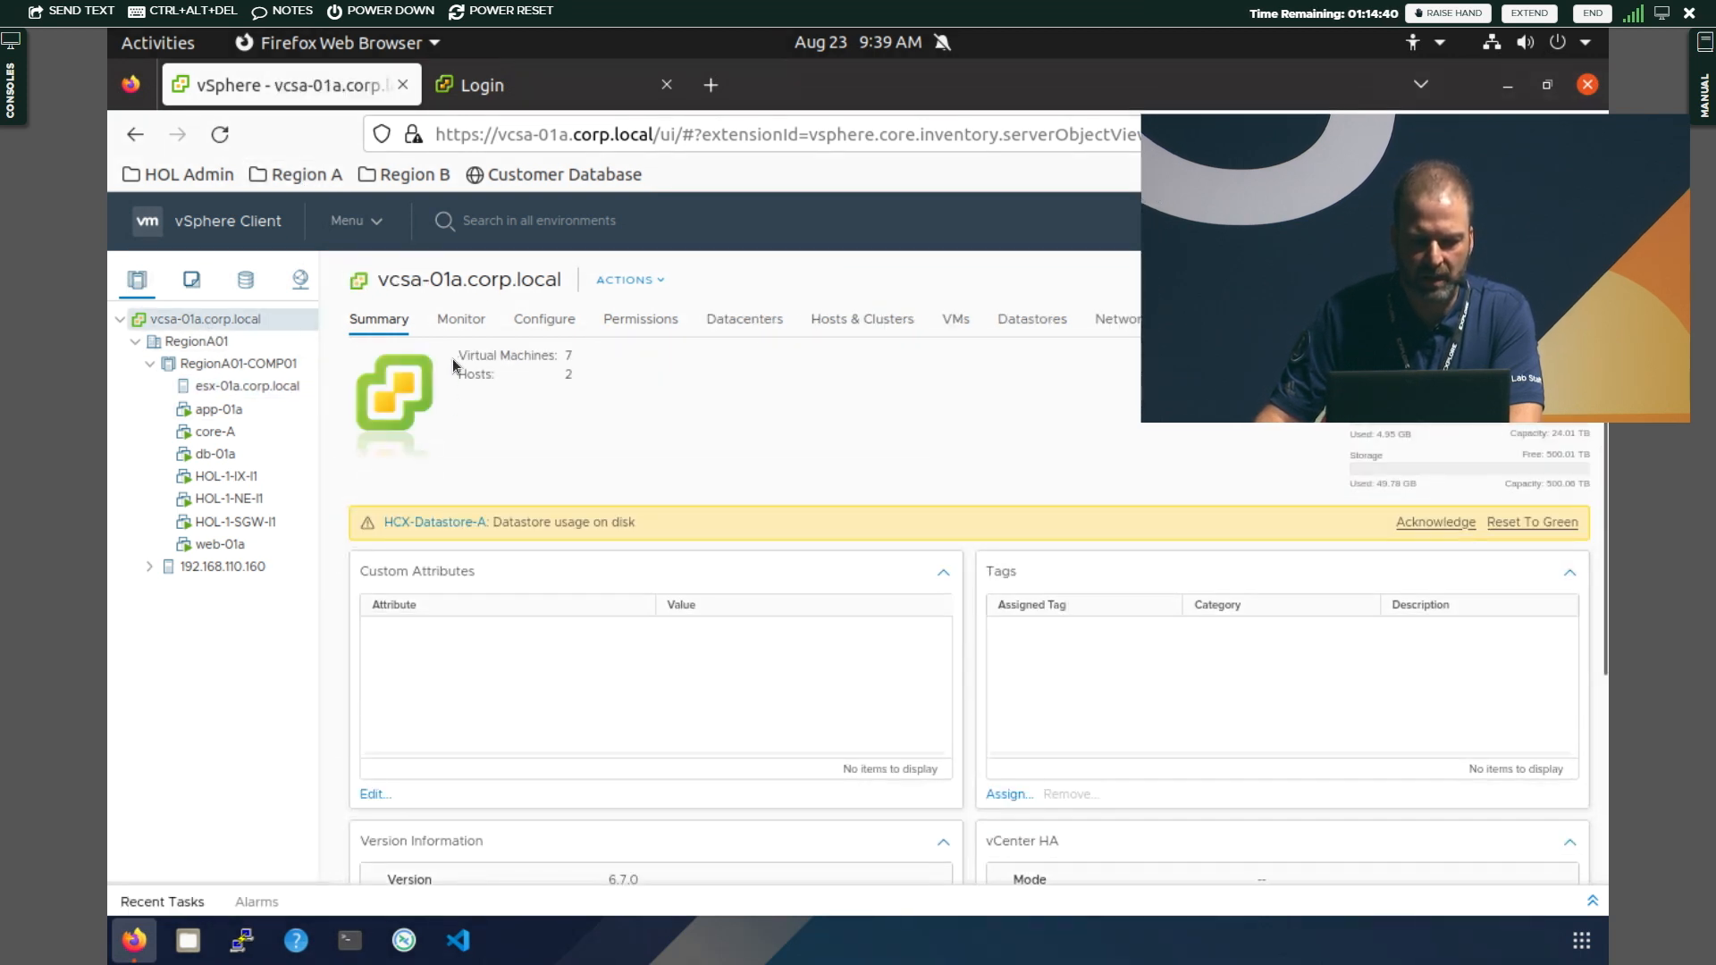
{"action": "scroll", "coordinate": [457, 483], "scroll_direction": "down", "scroll_amount": 3}
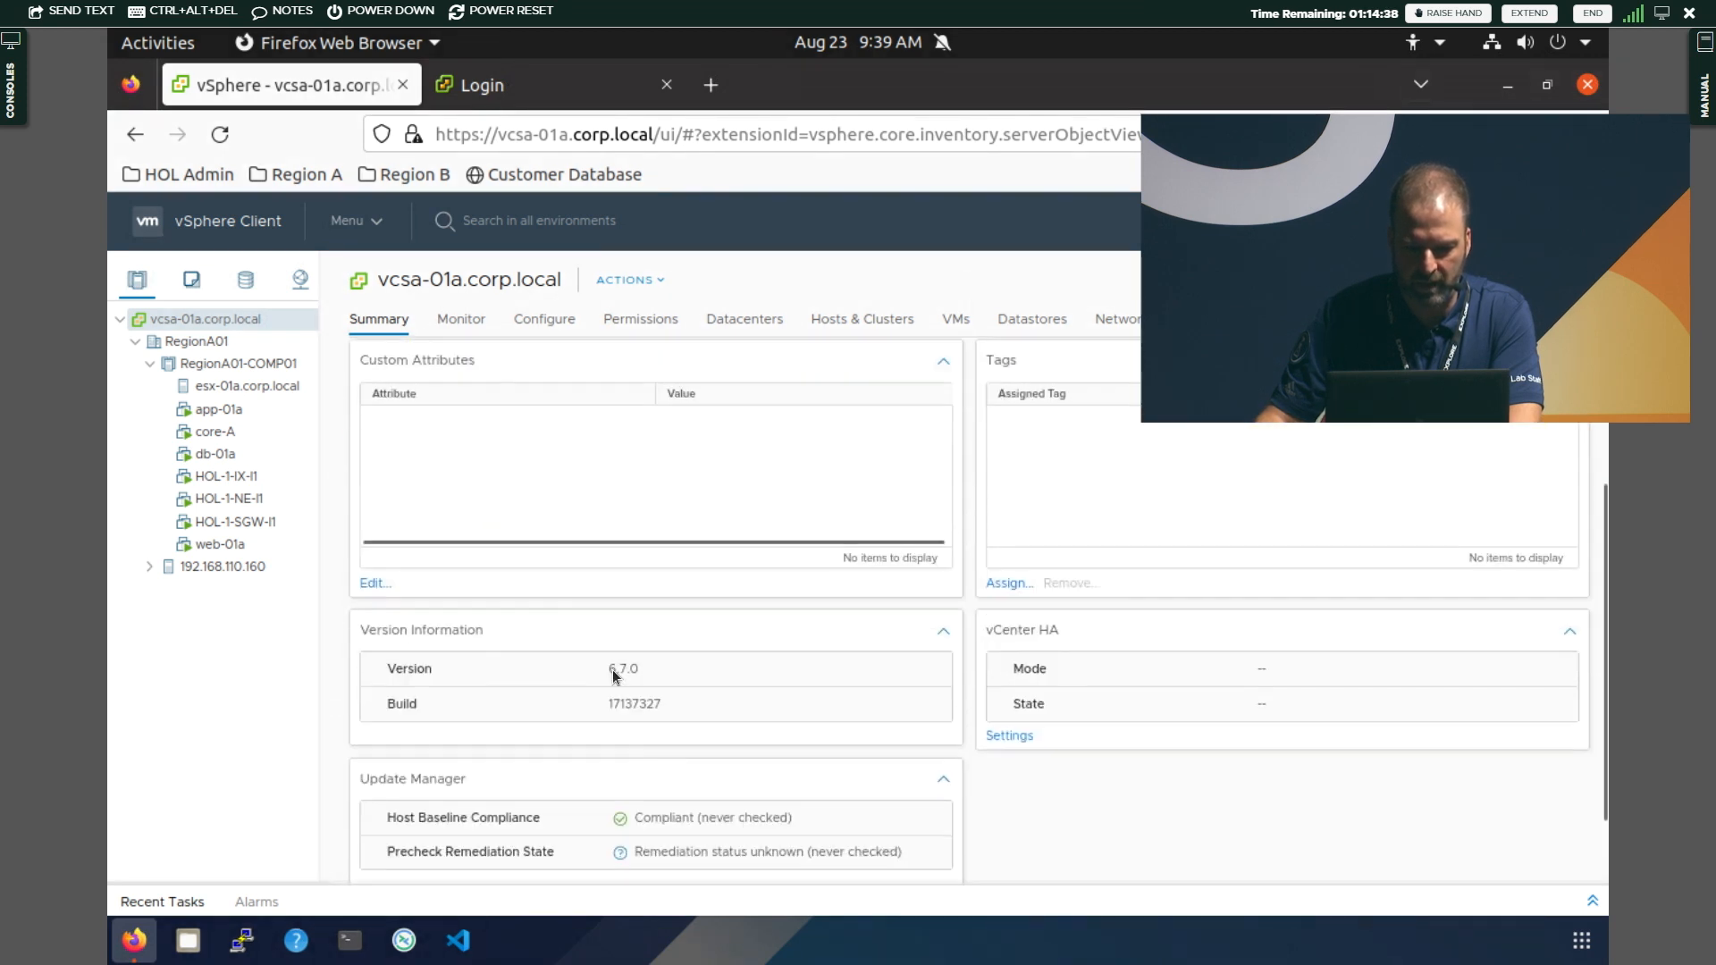
{"action": "left_click_drag", "start_coordinate": [609, 672], "coordinate": [658, 665]}
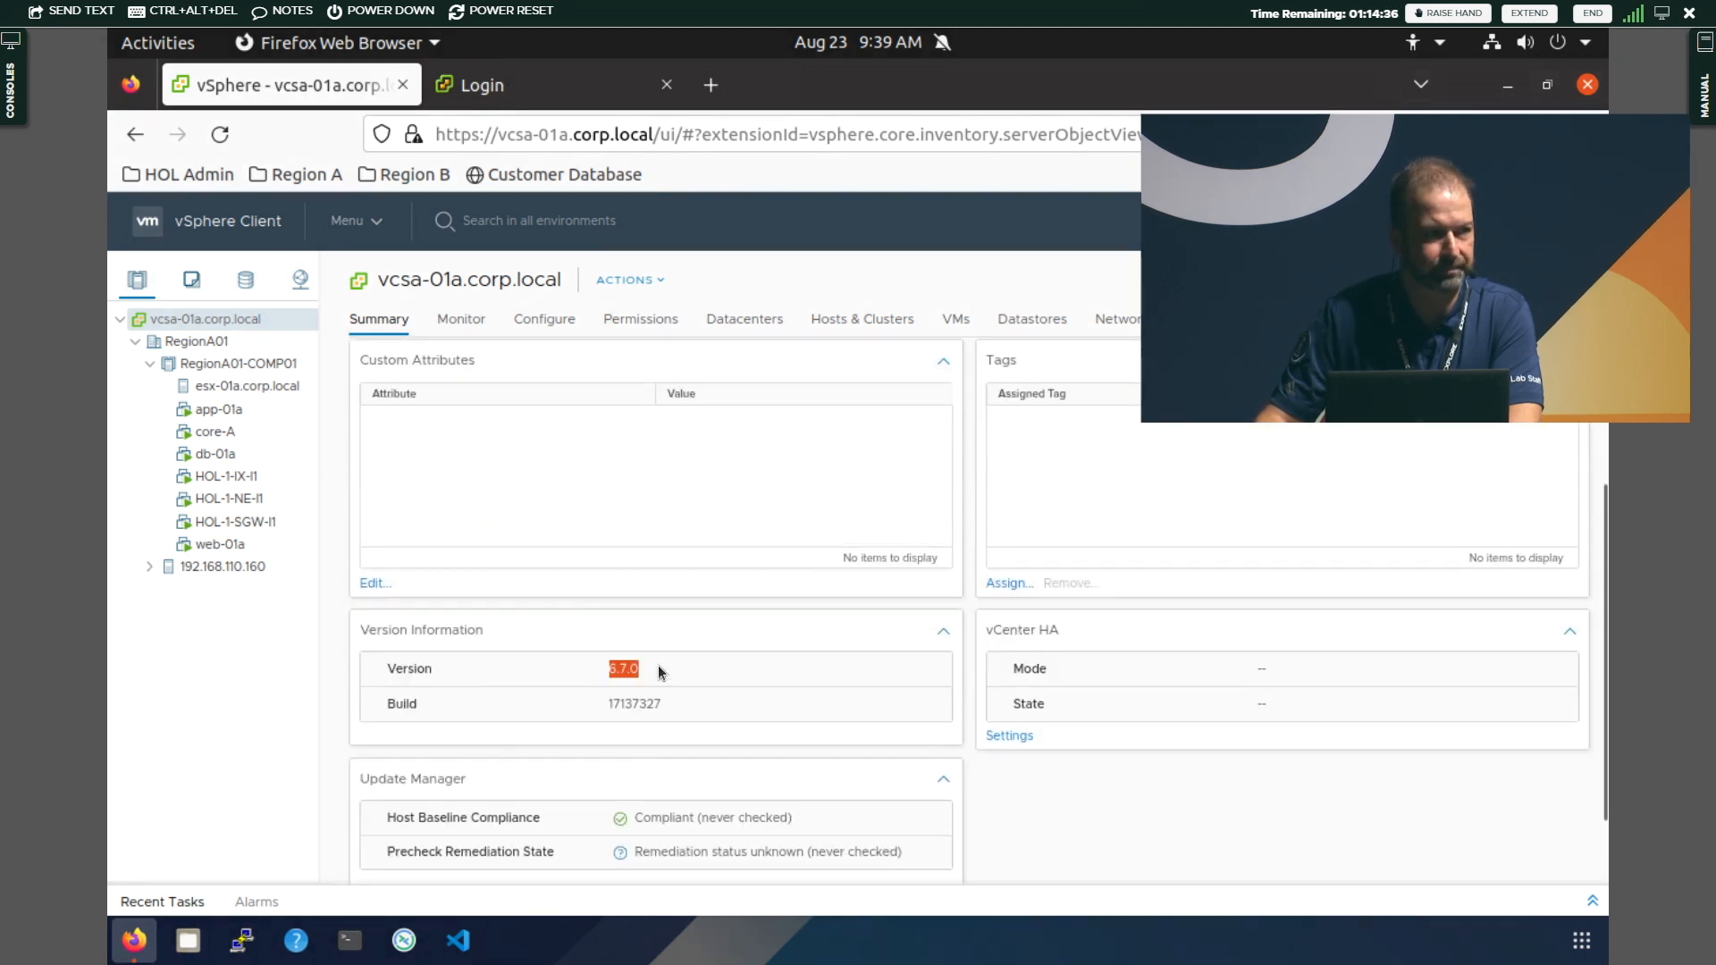
{"action": "left_click", "coordinate": [245, 391]}
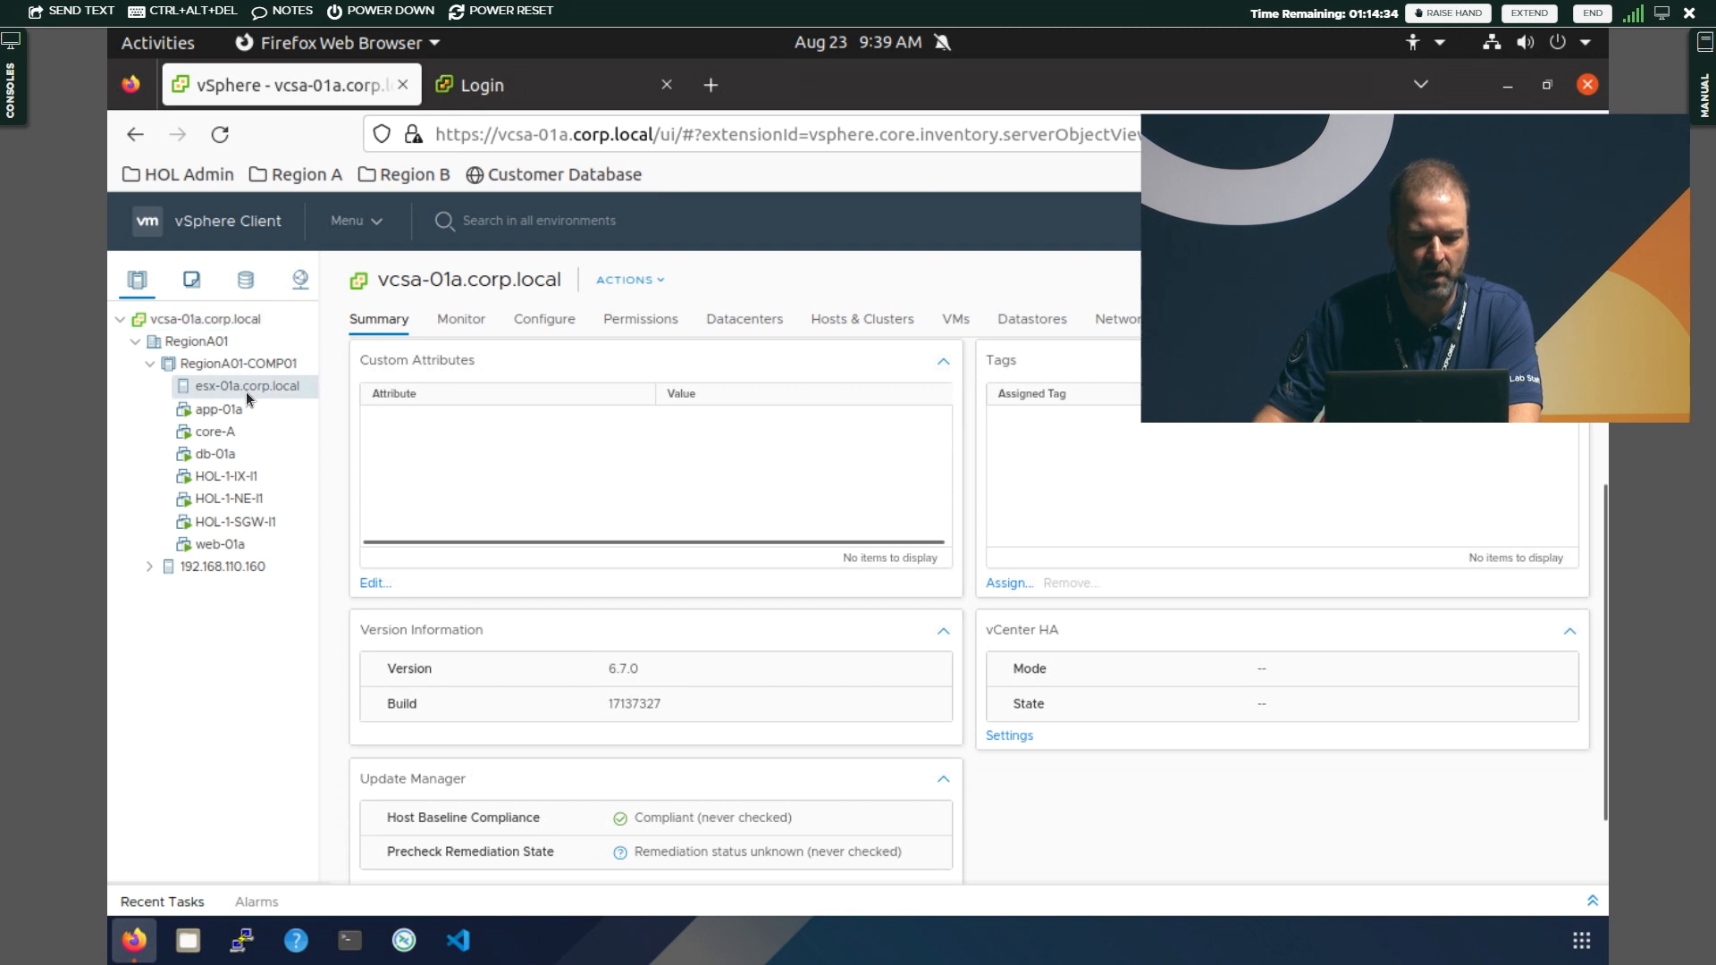
{"action": "left_click_drag", "start_coordinate": [645, 355], "coordinate": [710, 355]}
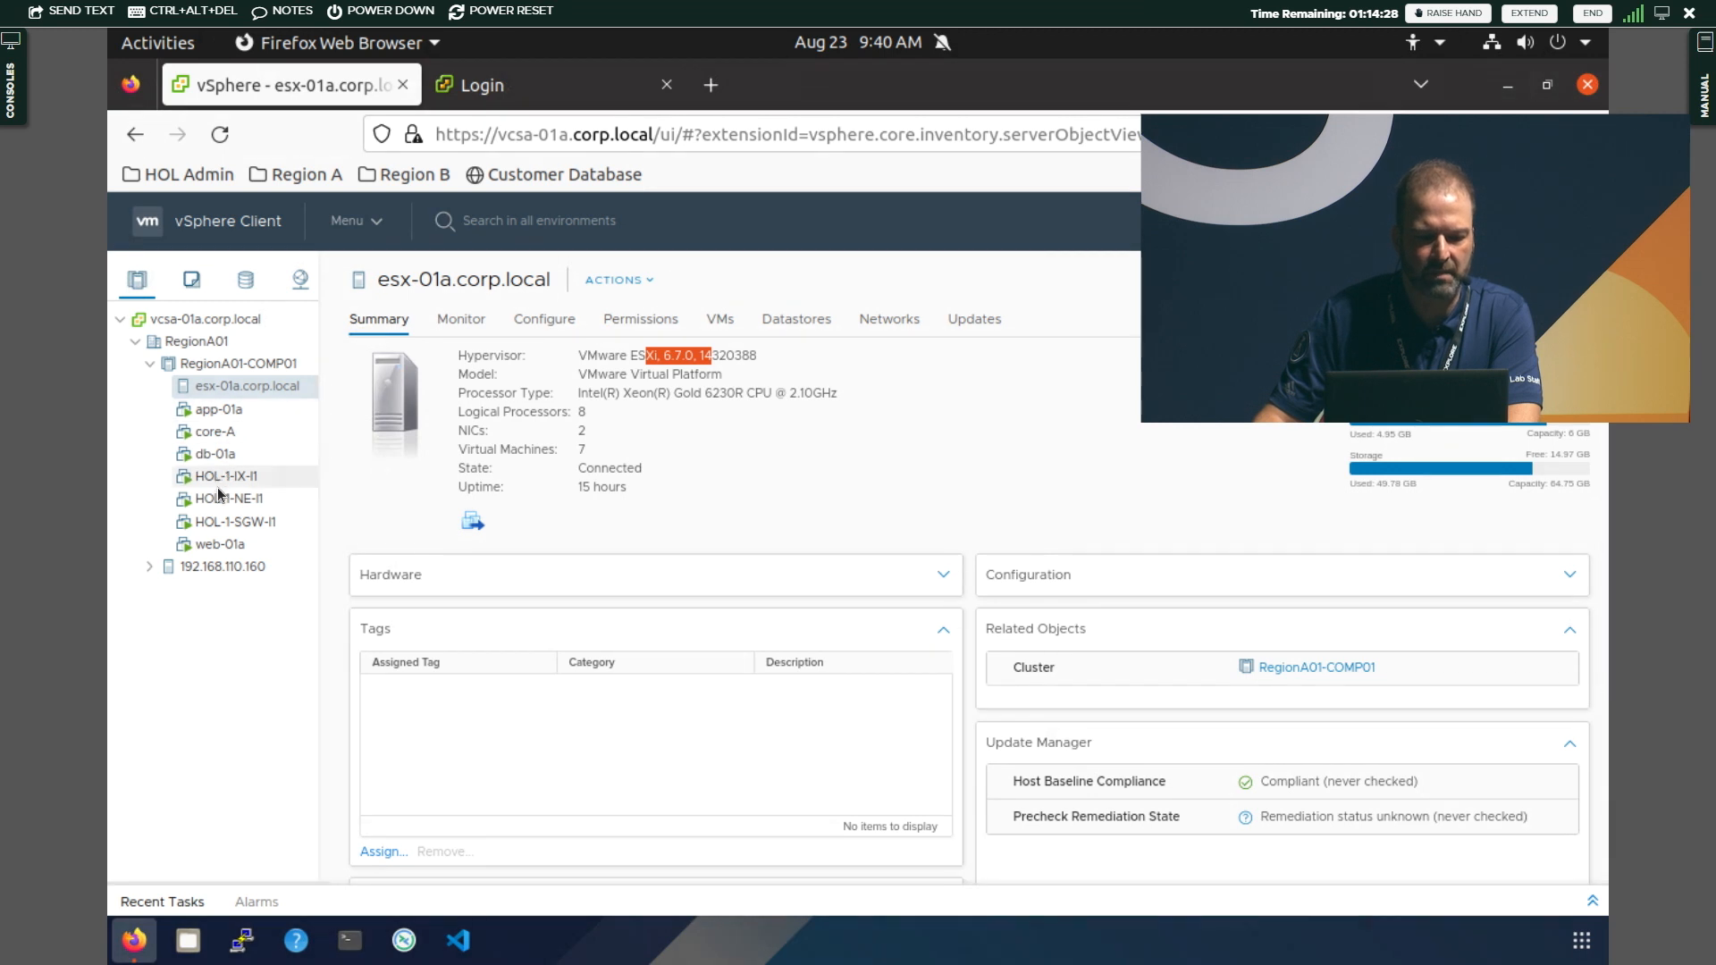
Review the summaries of the web-01a, app-01a, db-01a and core-A virtual machines
{"action": "left_click", "coordinate": [239, 548]}
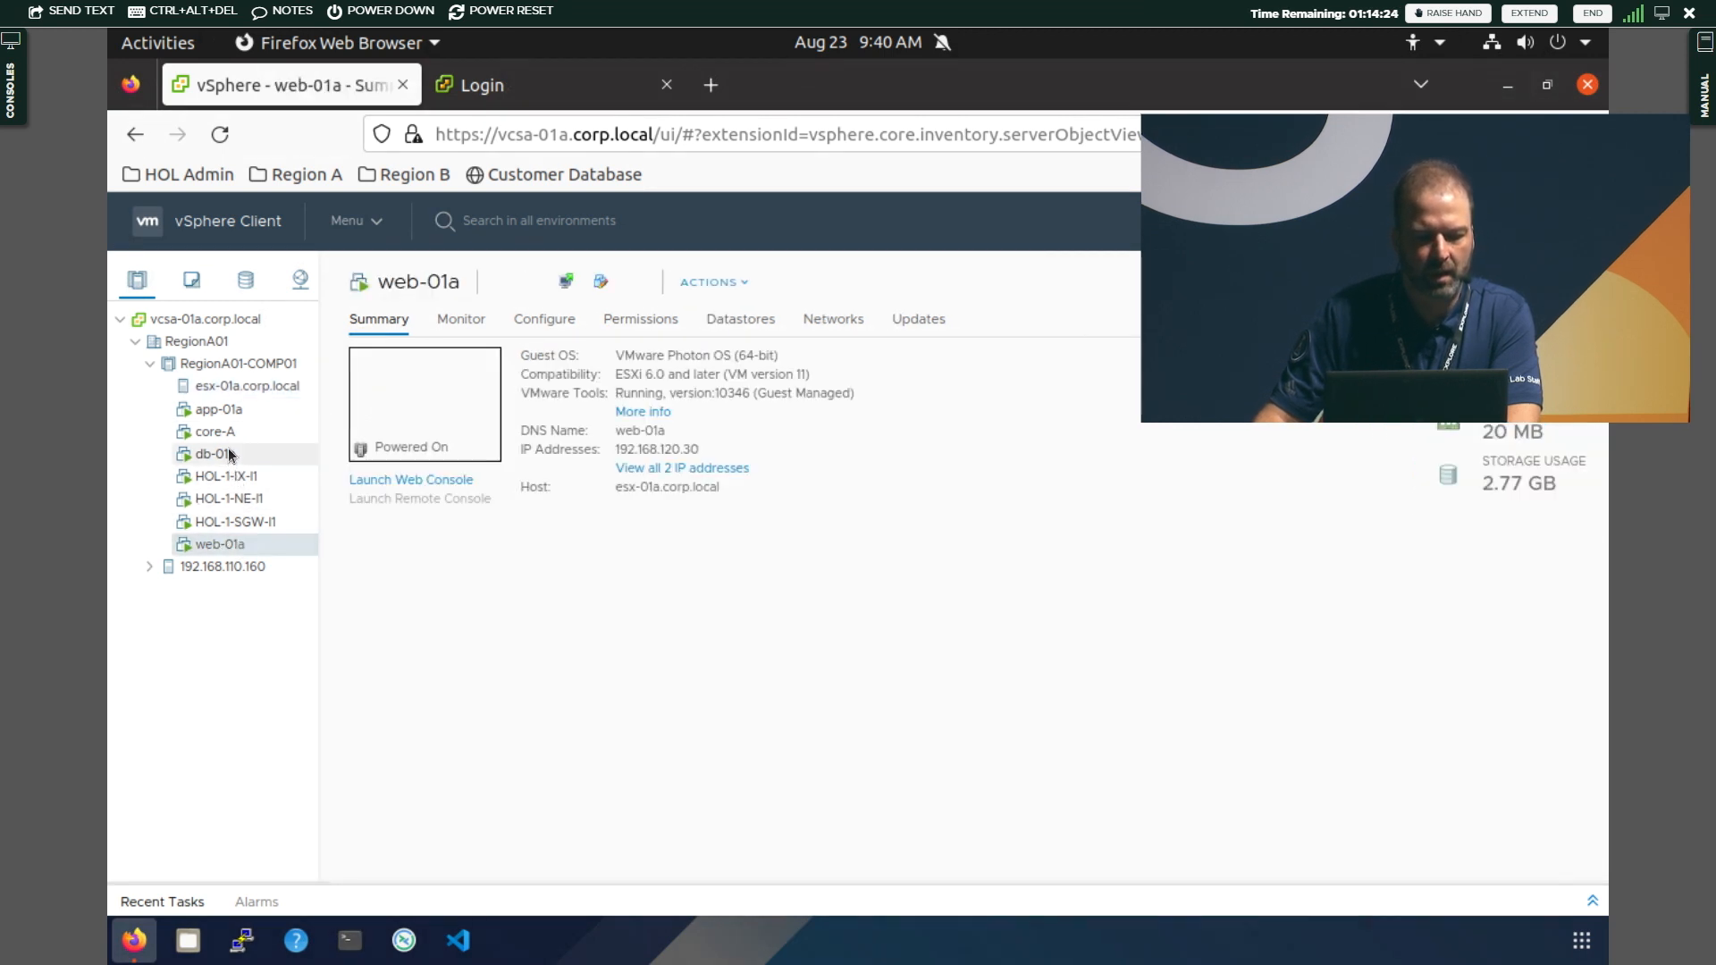
{"action": "left_click", "coordinate": [219, 410]}
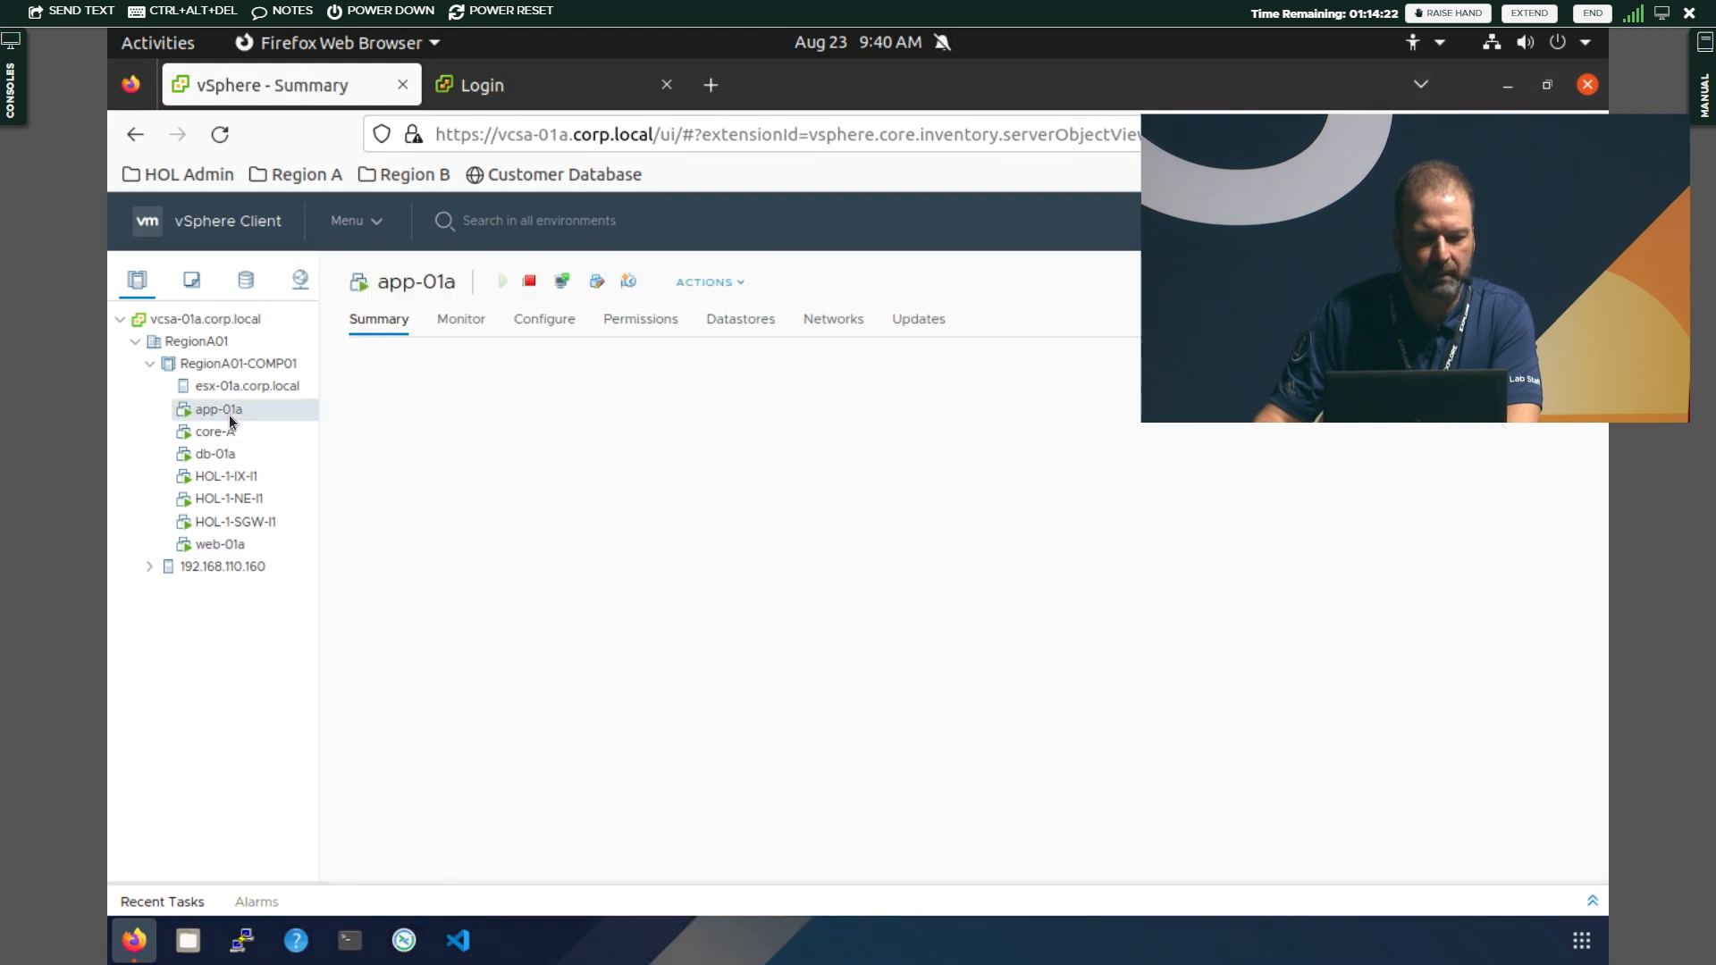
{"action": "left_click", "coordinate": [243, 458]}
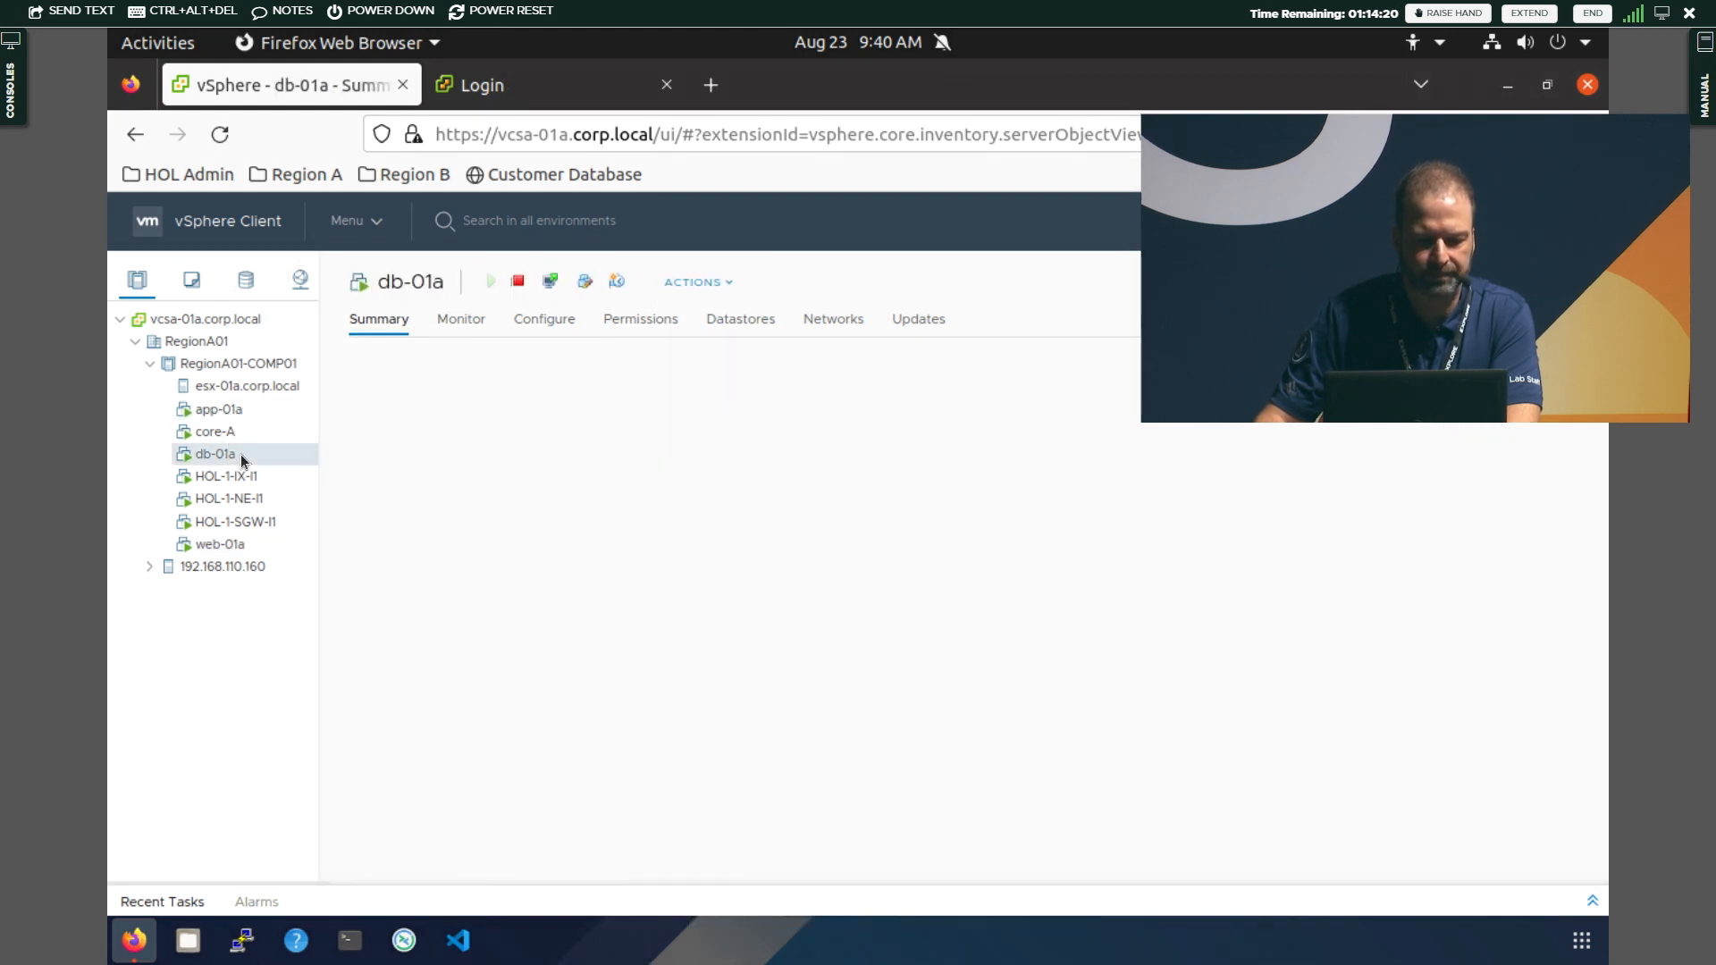
{"action": "left_click", "coordinate": [235, 433]}
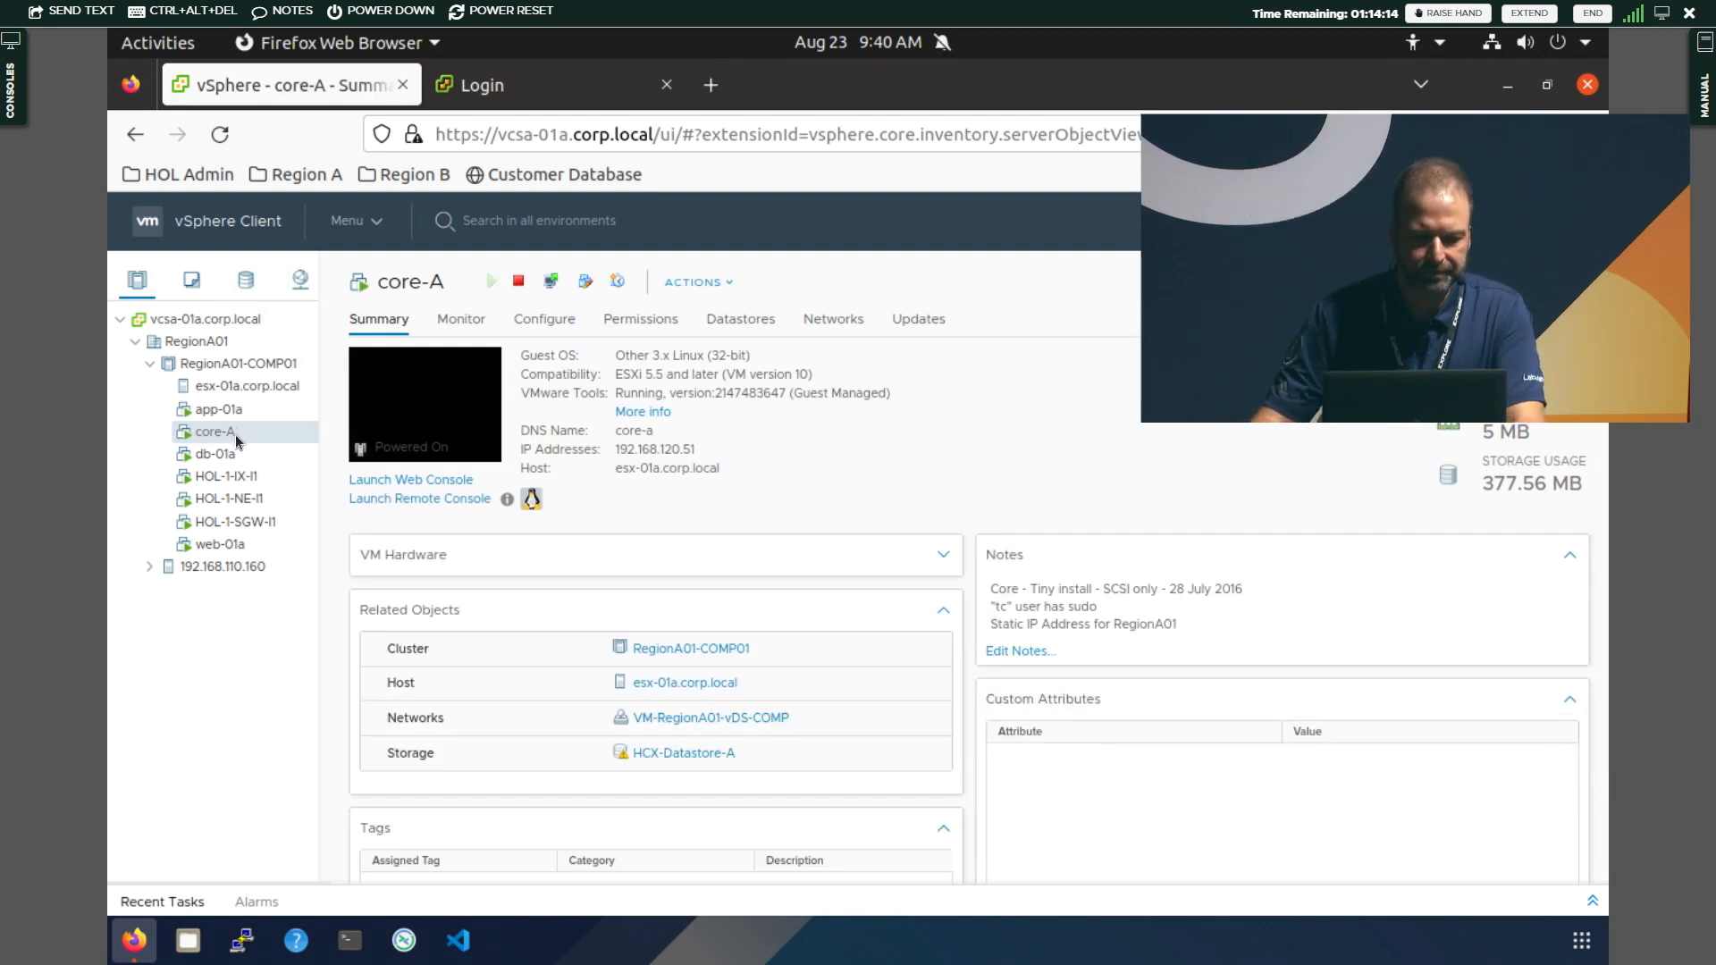
Log in to the vcsa-01b vSphere Client with the prefilled credentials and open the vcsa-01b.corp.vmbeans.com summary
{"action": "left_click", "coordinate": [481, 91]}
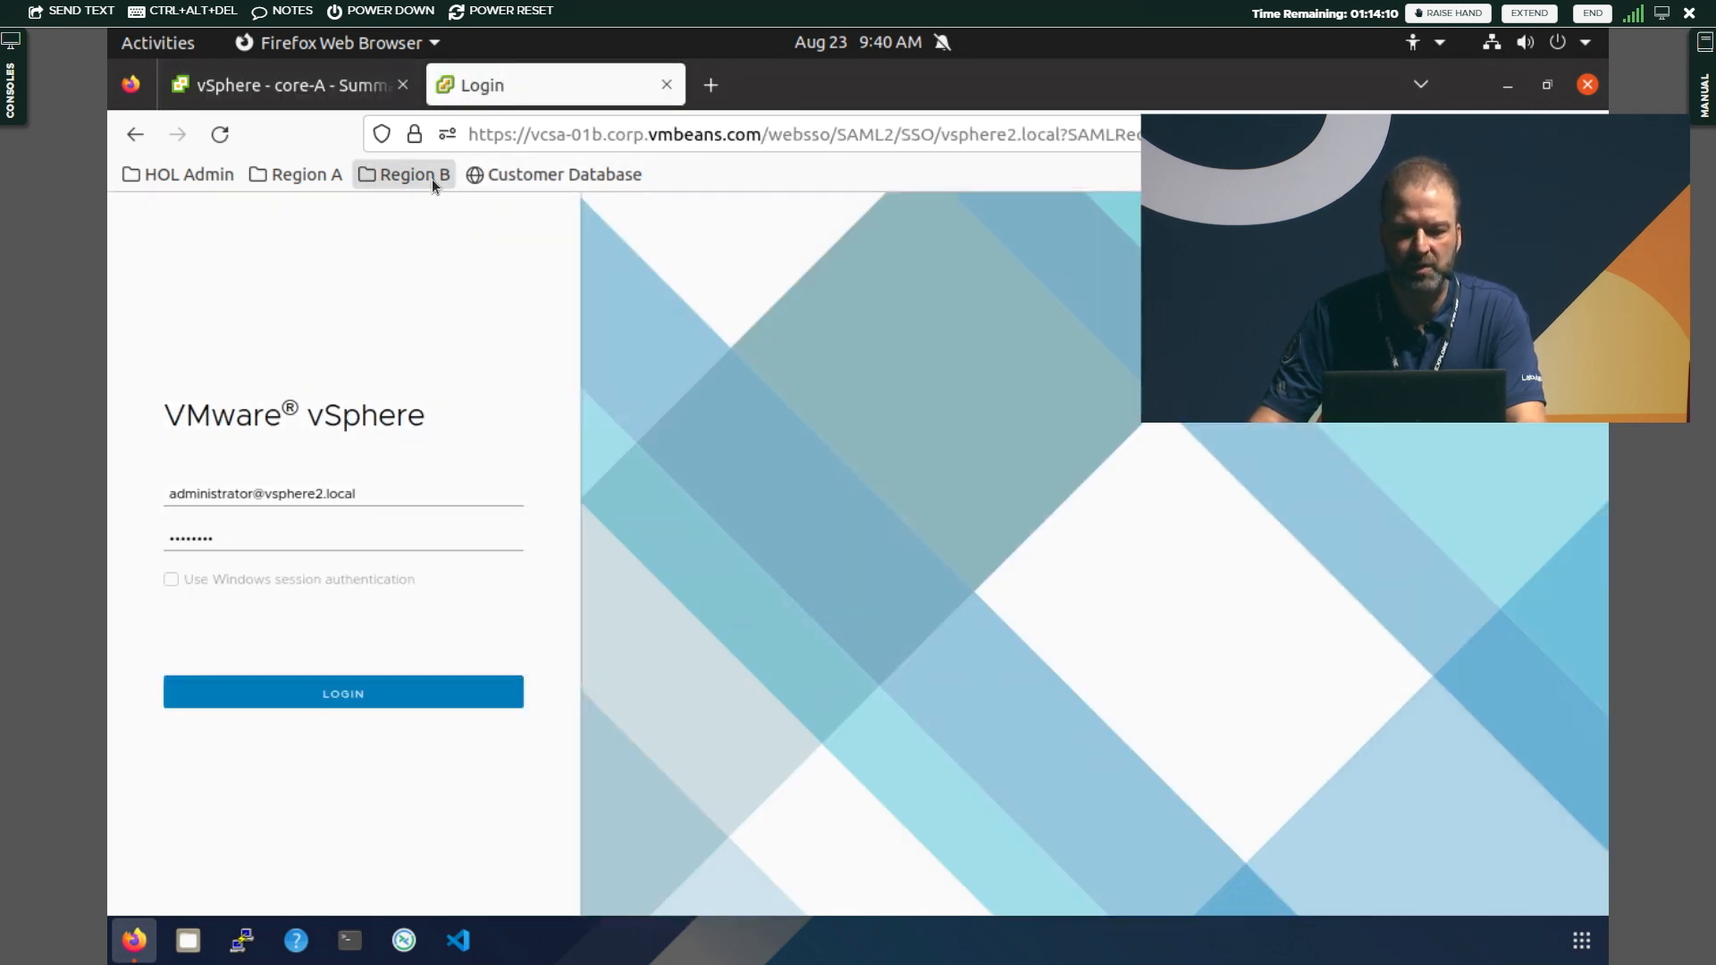
{"action": "left_click", "coordinate": [333, 695]}
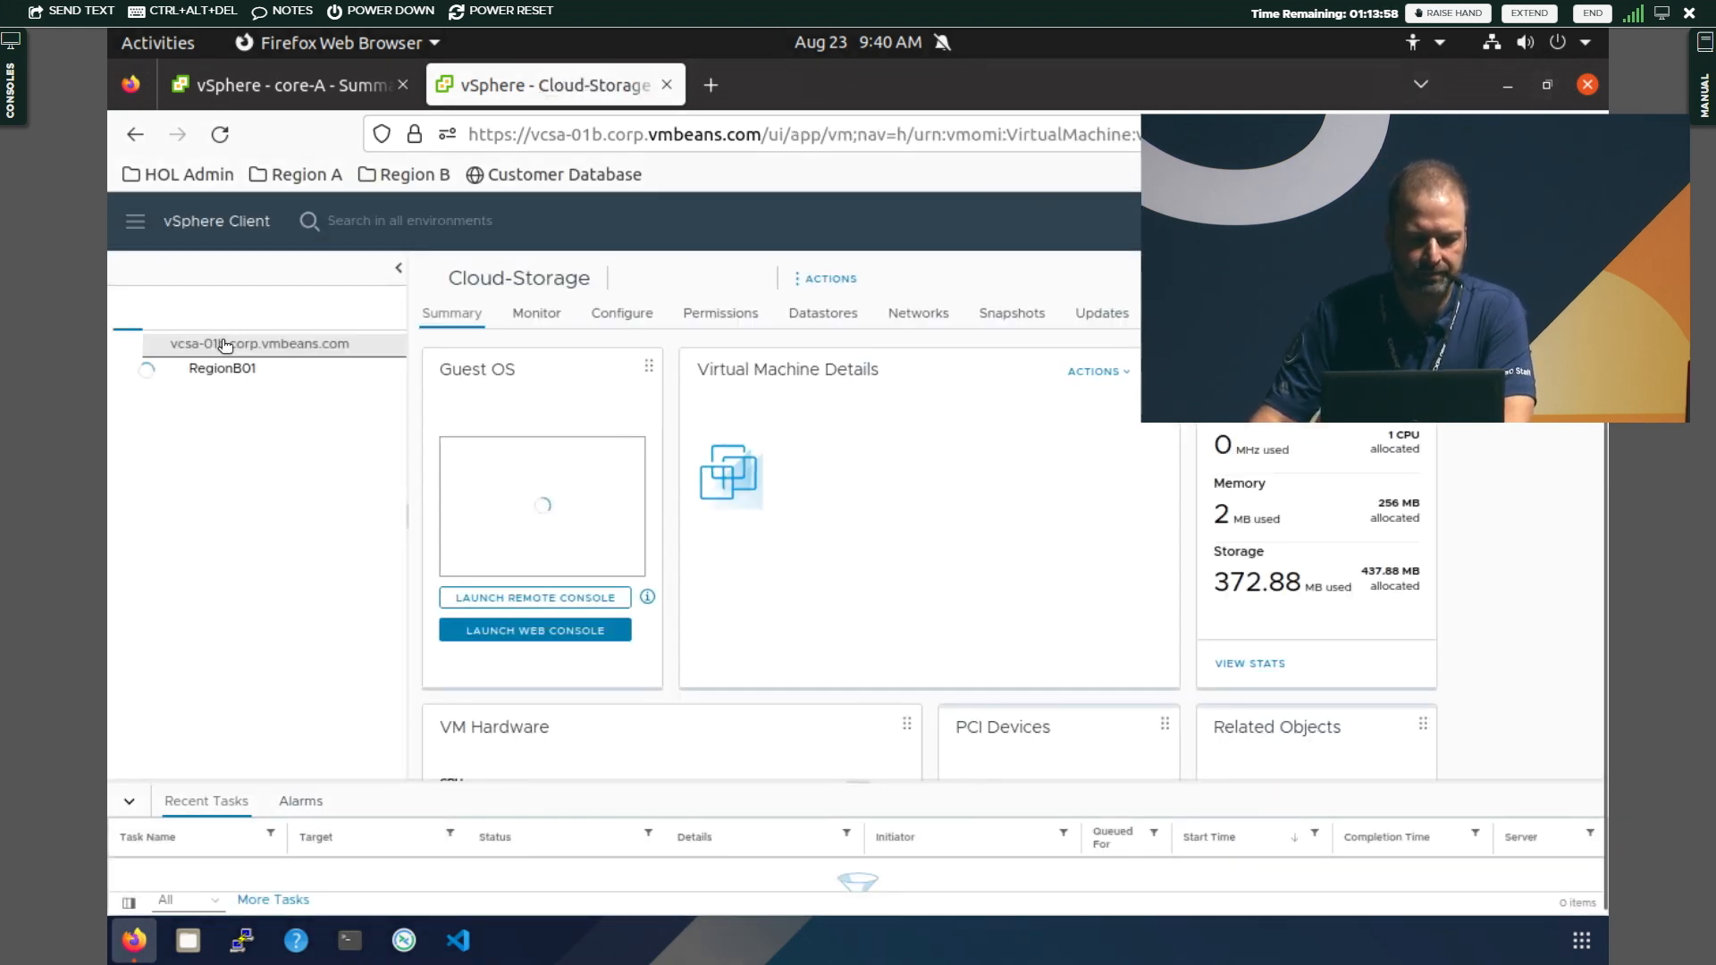
{"action": "left_click", "coordinate": [217, 349]}
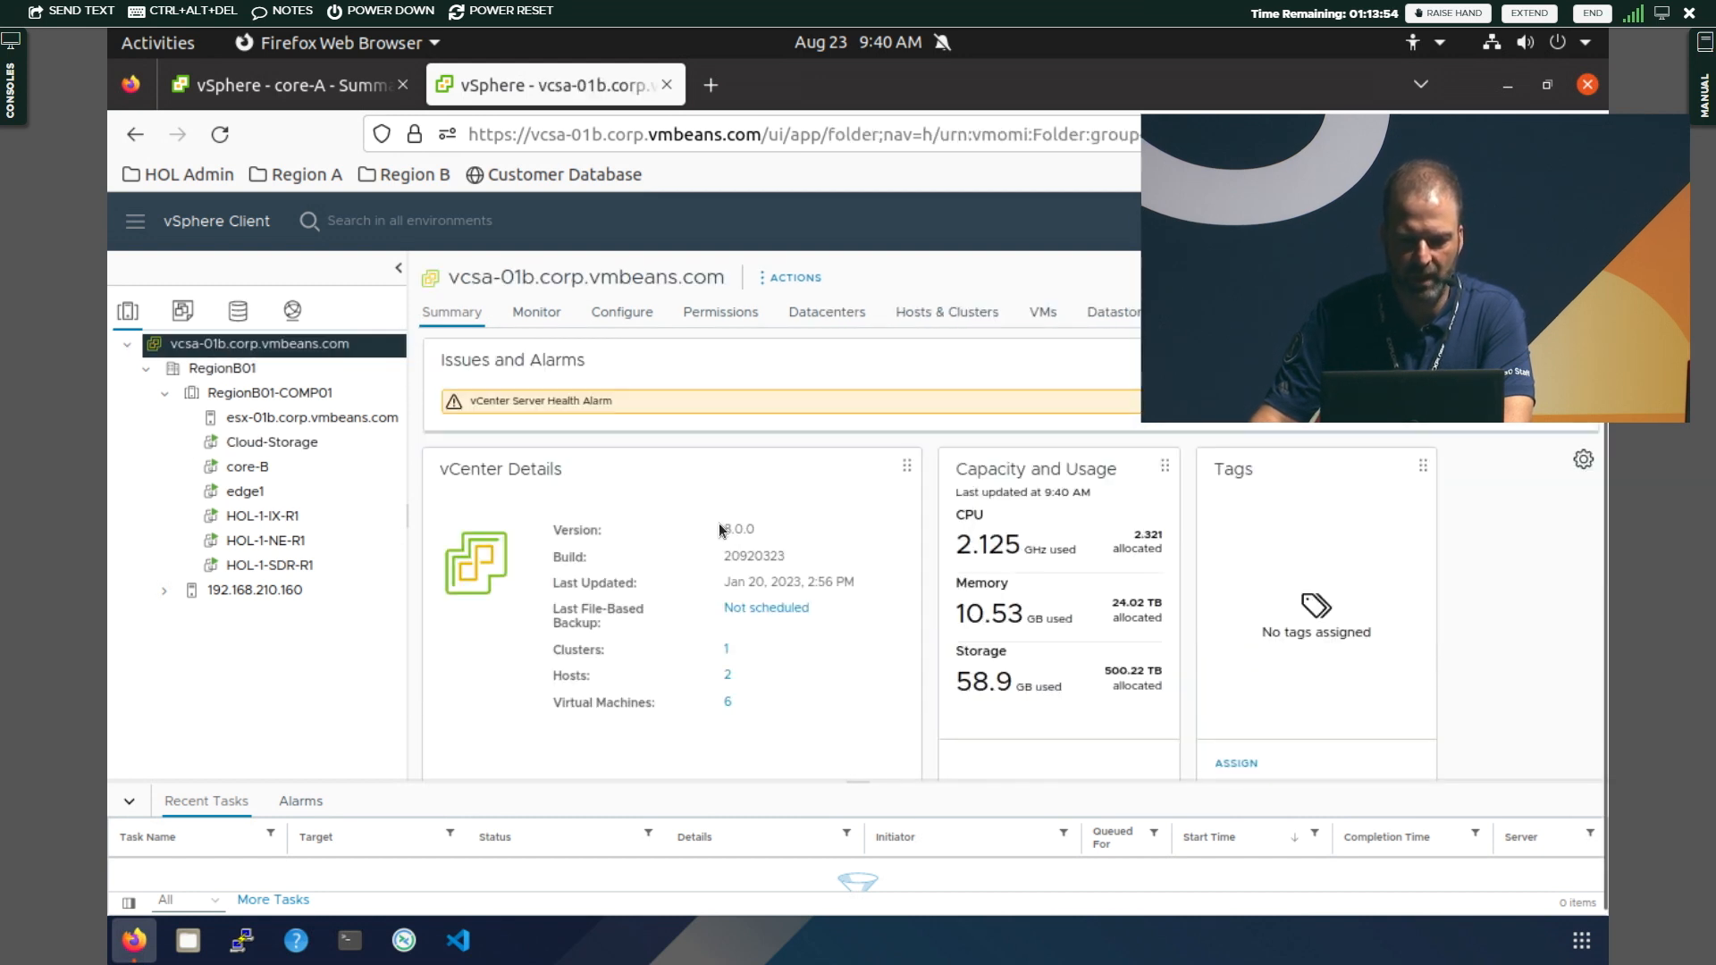
Check the vCenter version of vcsa-01b and the hypervisor version of host esx-01b.corp.vmbeans.com
{"action": "double_click", "coordinate": [733, 527]}
{"action": "left_click", "coordinate": [292, 421]}
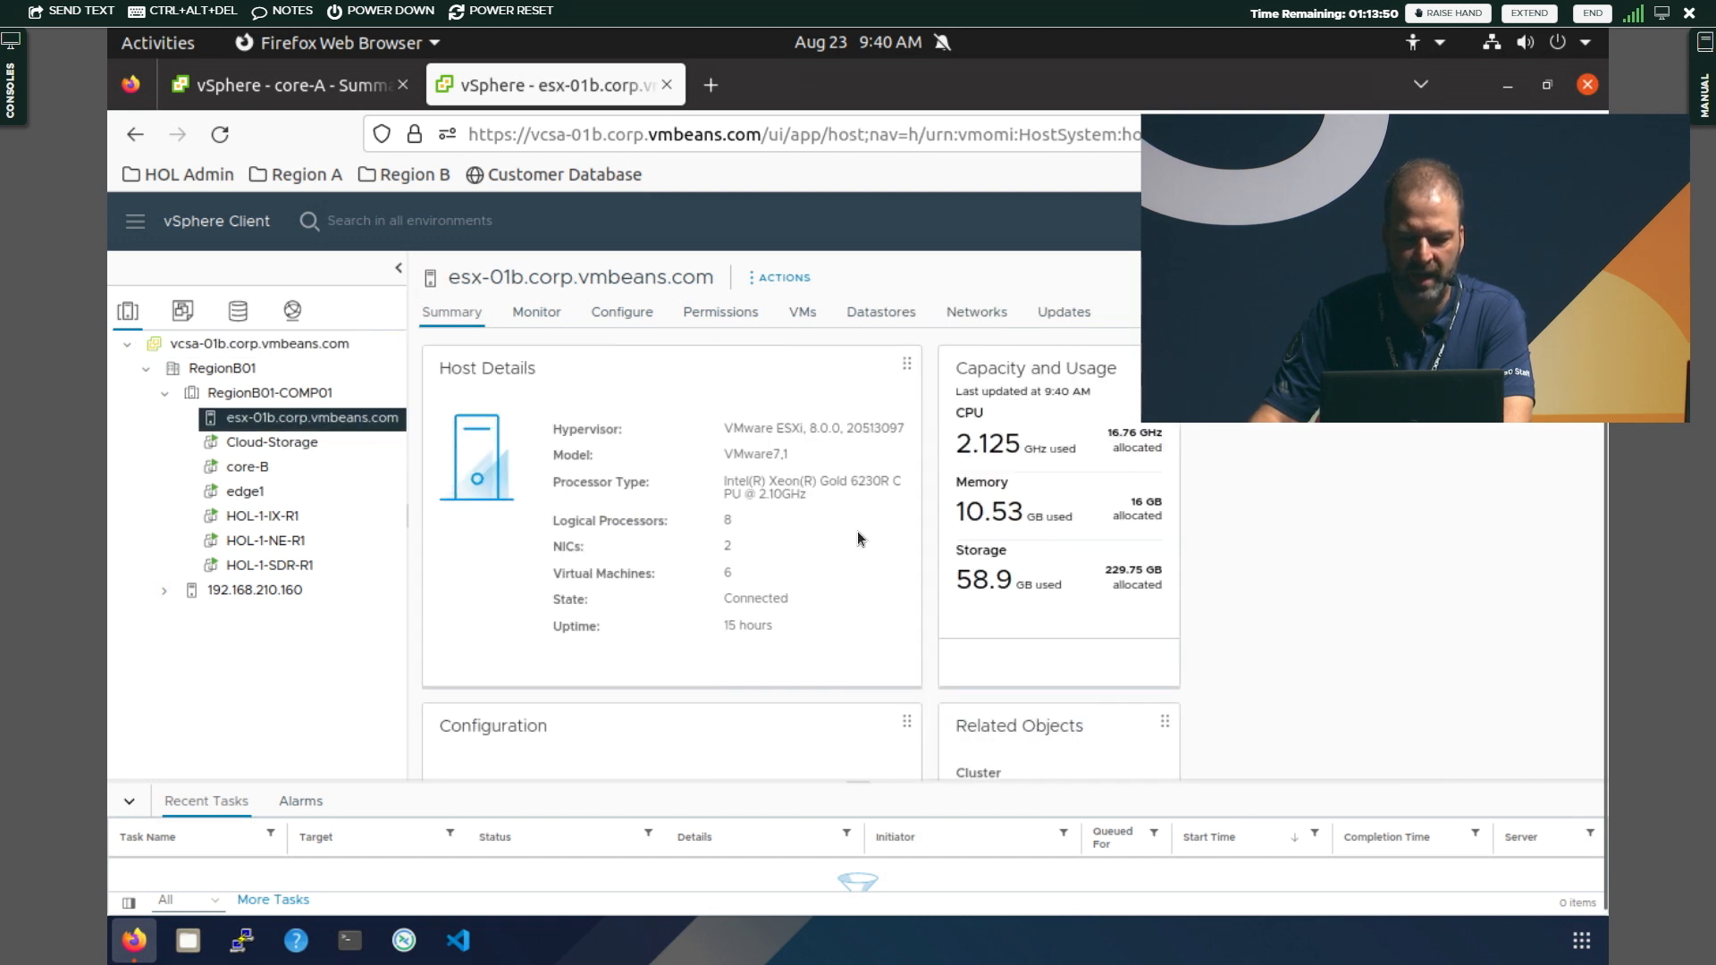
{"action": "left_click_drag", "start_coordinate": [725, 427], "coordinate": [901, 429]}
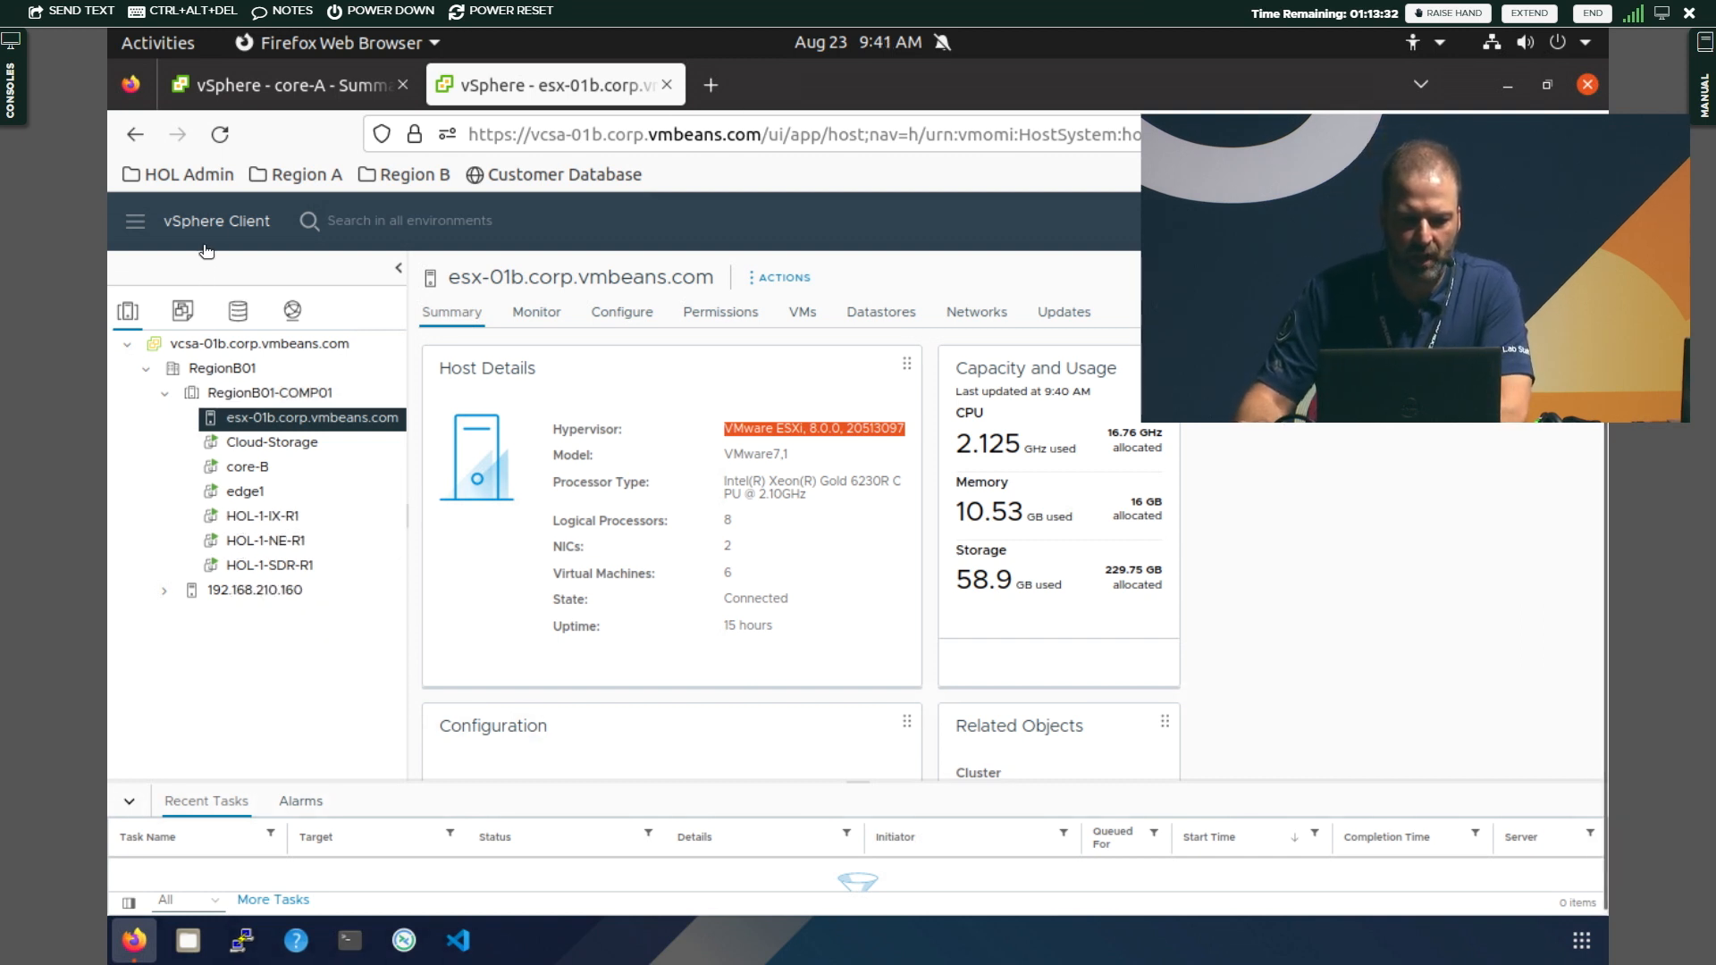
Review the summary of web-01a in the vcsa-01a client and open the Customer Database bookmark in a new browser tab
{"action": "left_click", "coordinate": [357, 89]}
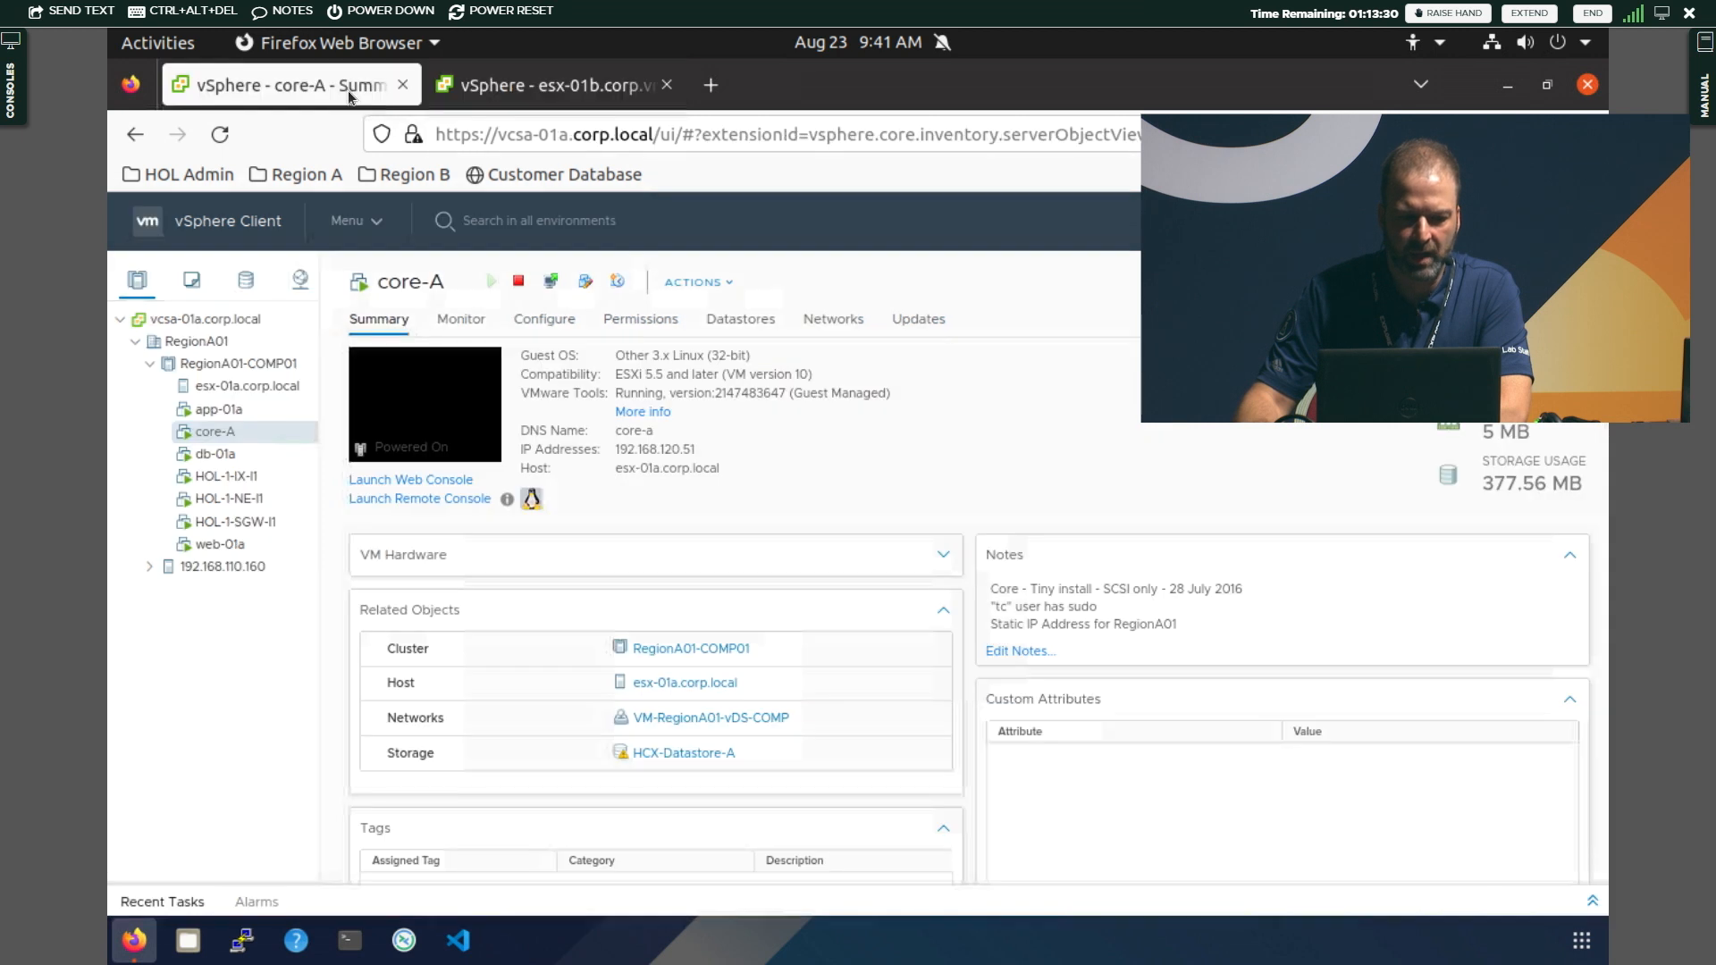
{"action": "left_click", "coordinate": [213, 547]}
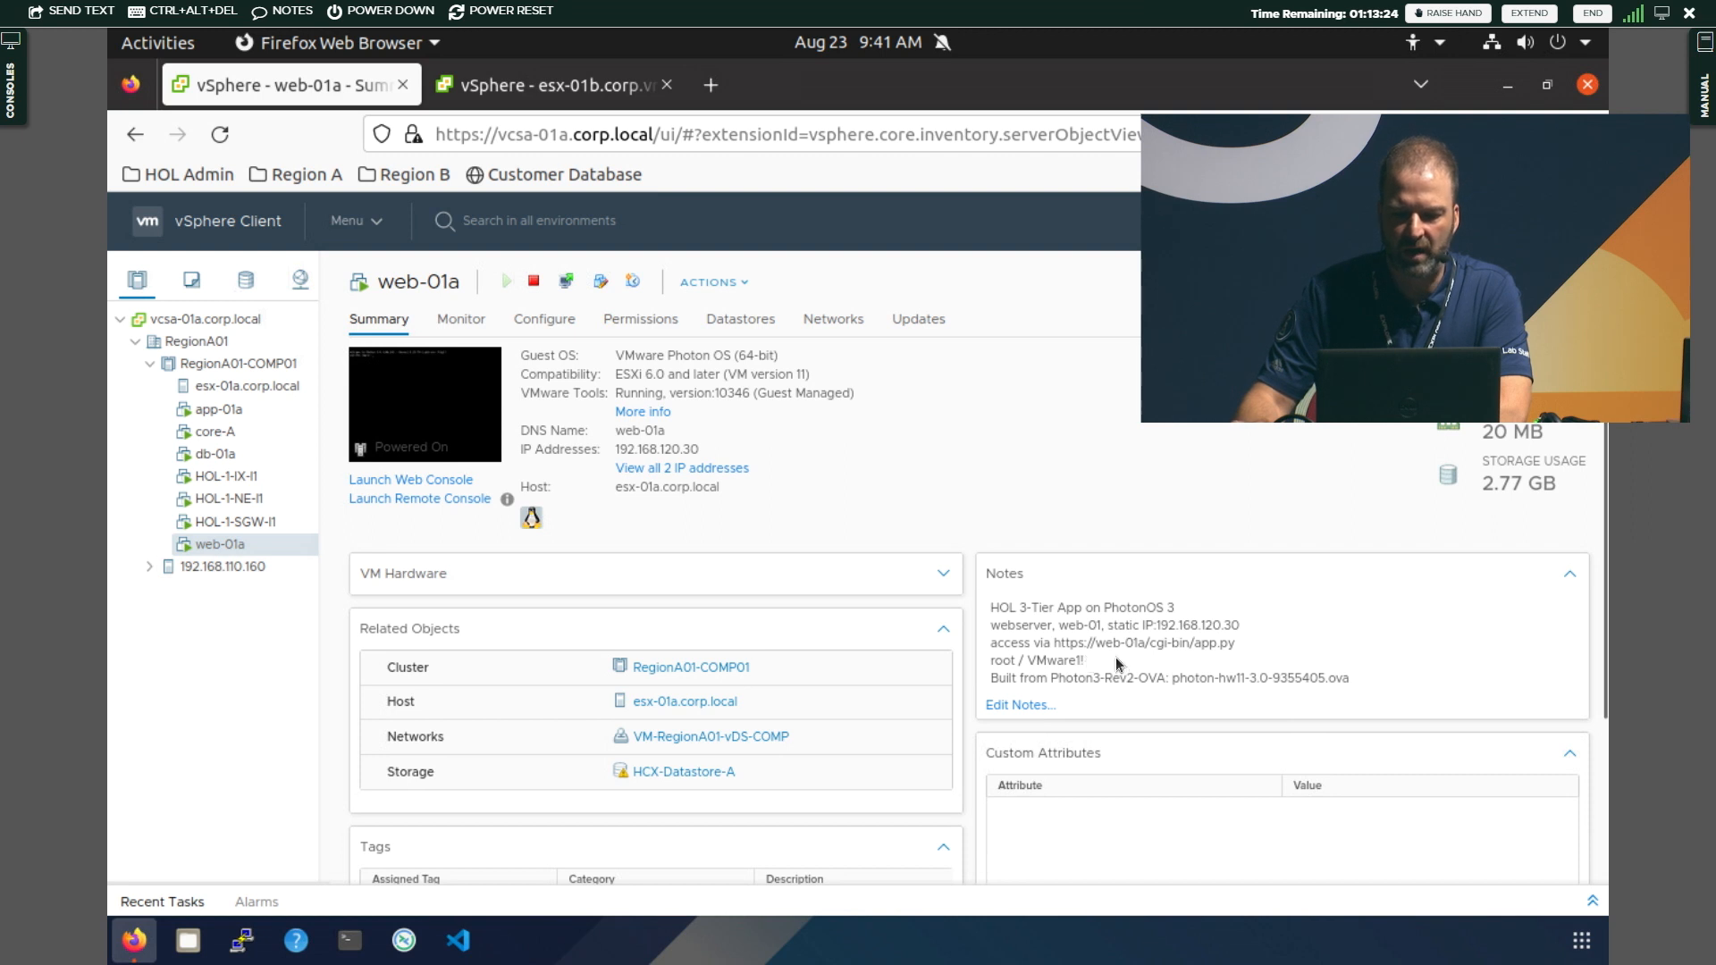
{"action": "left_click", "coordinate": [713, 97]}
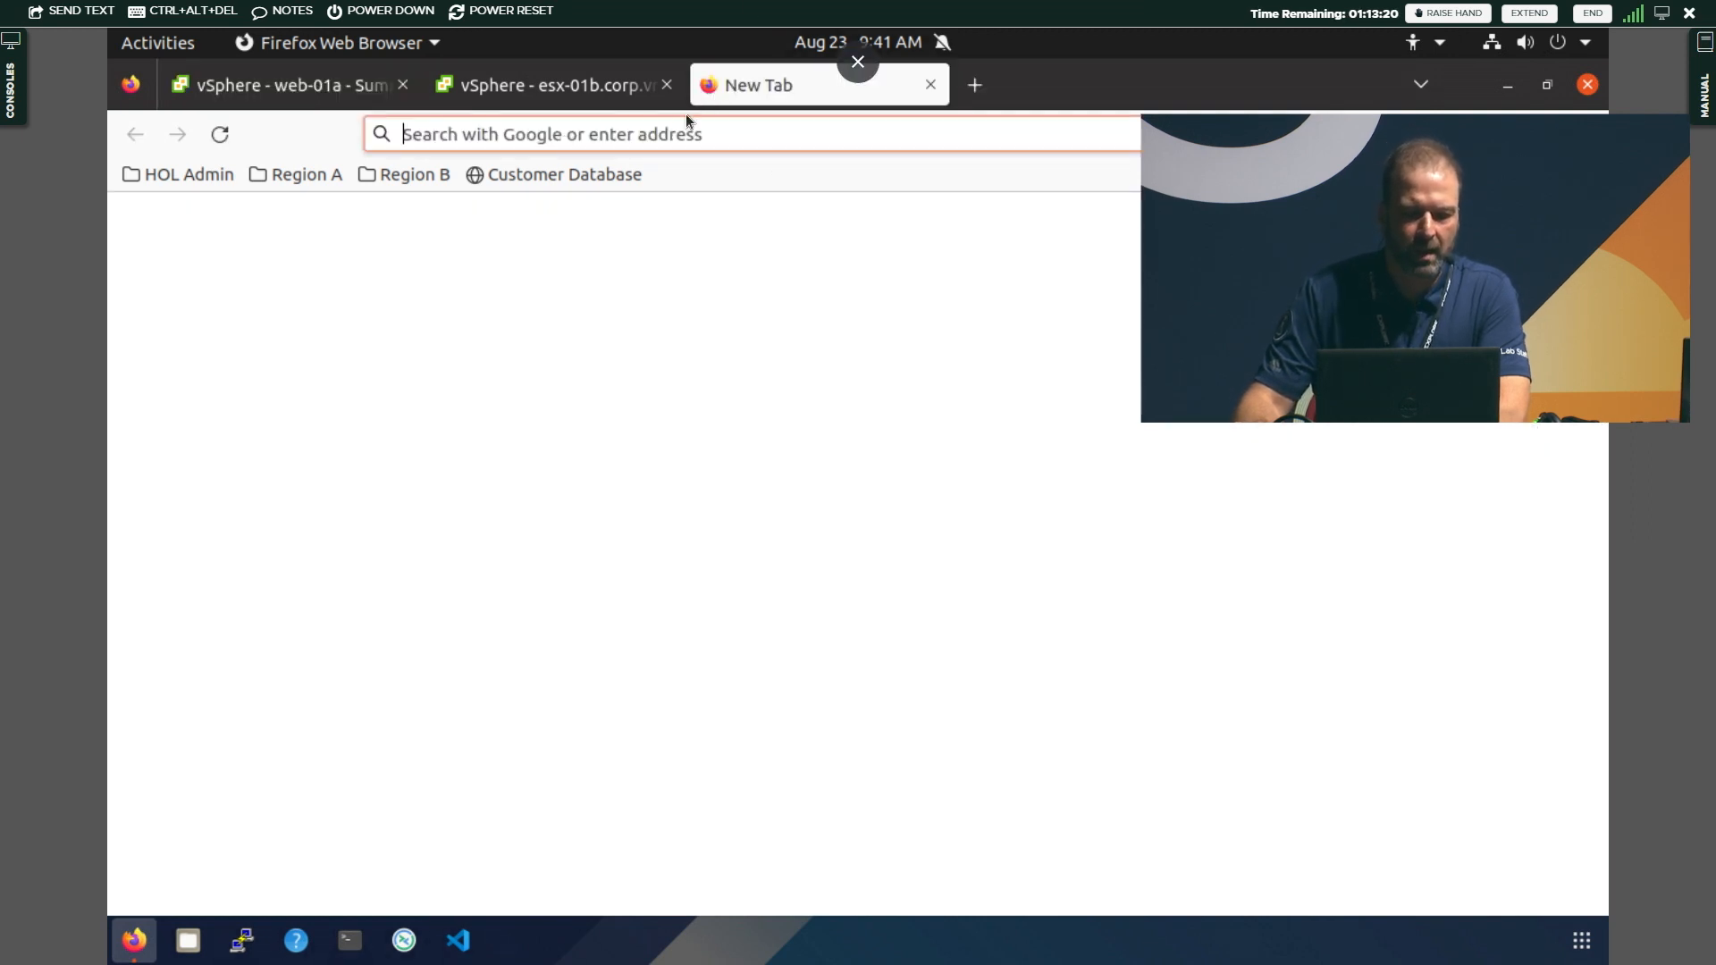
{"action": "left_click", "coordinate": [599, 183]}
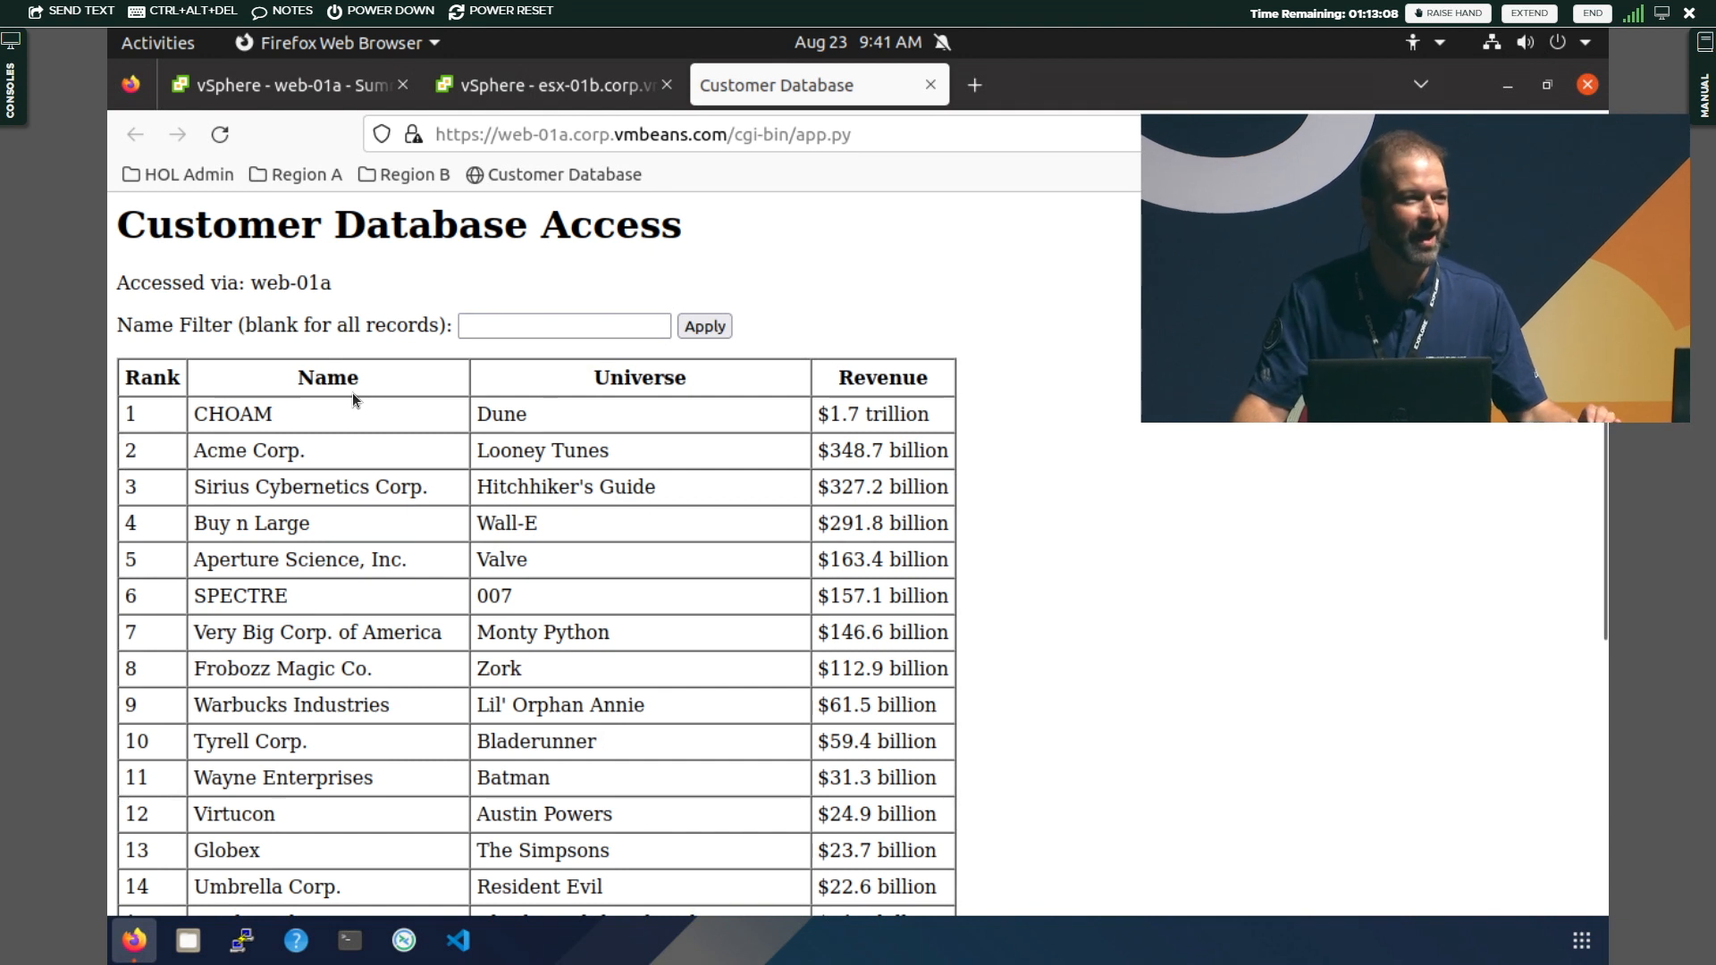
Query the customer database with the name filter "d" and again with "g"
{"action": "left_click", "coordinate": [516, 337]}
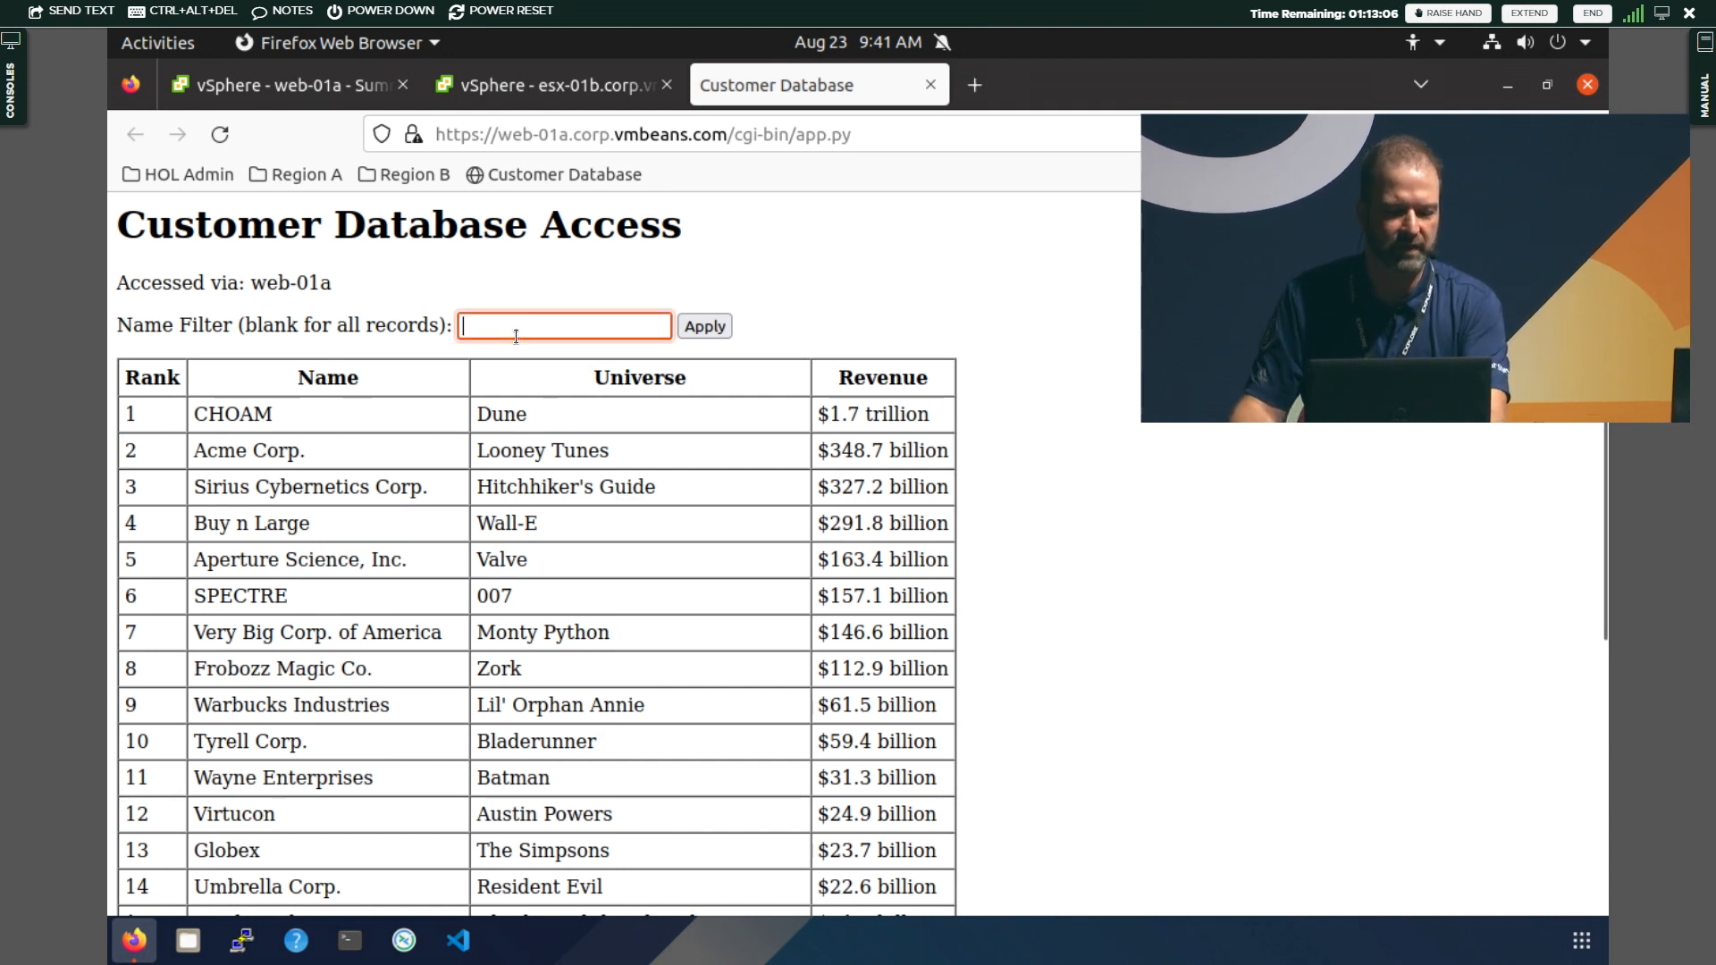
{"action": "type", "text": "d"}
{"action": "left_click", "coordinate": [706, 327]}
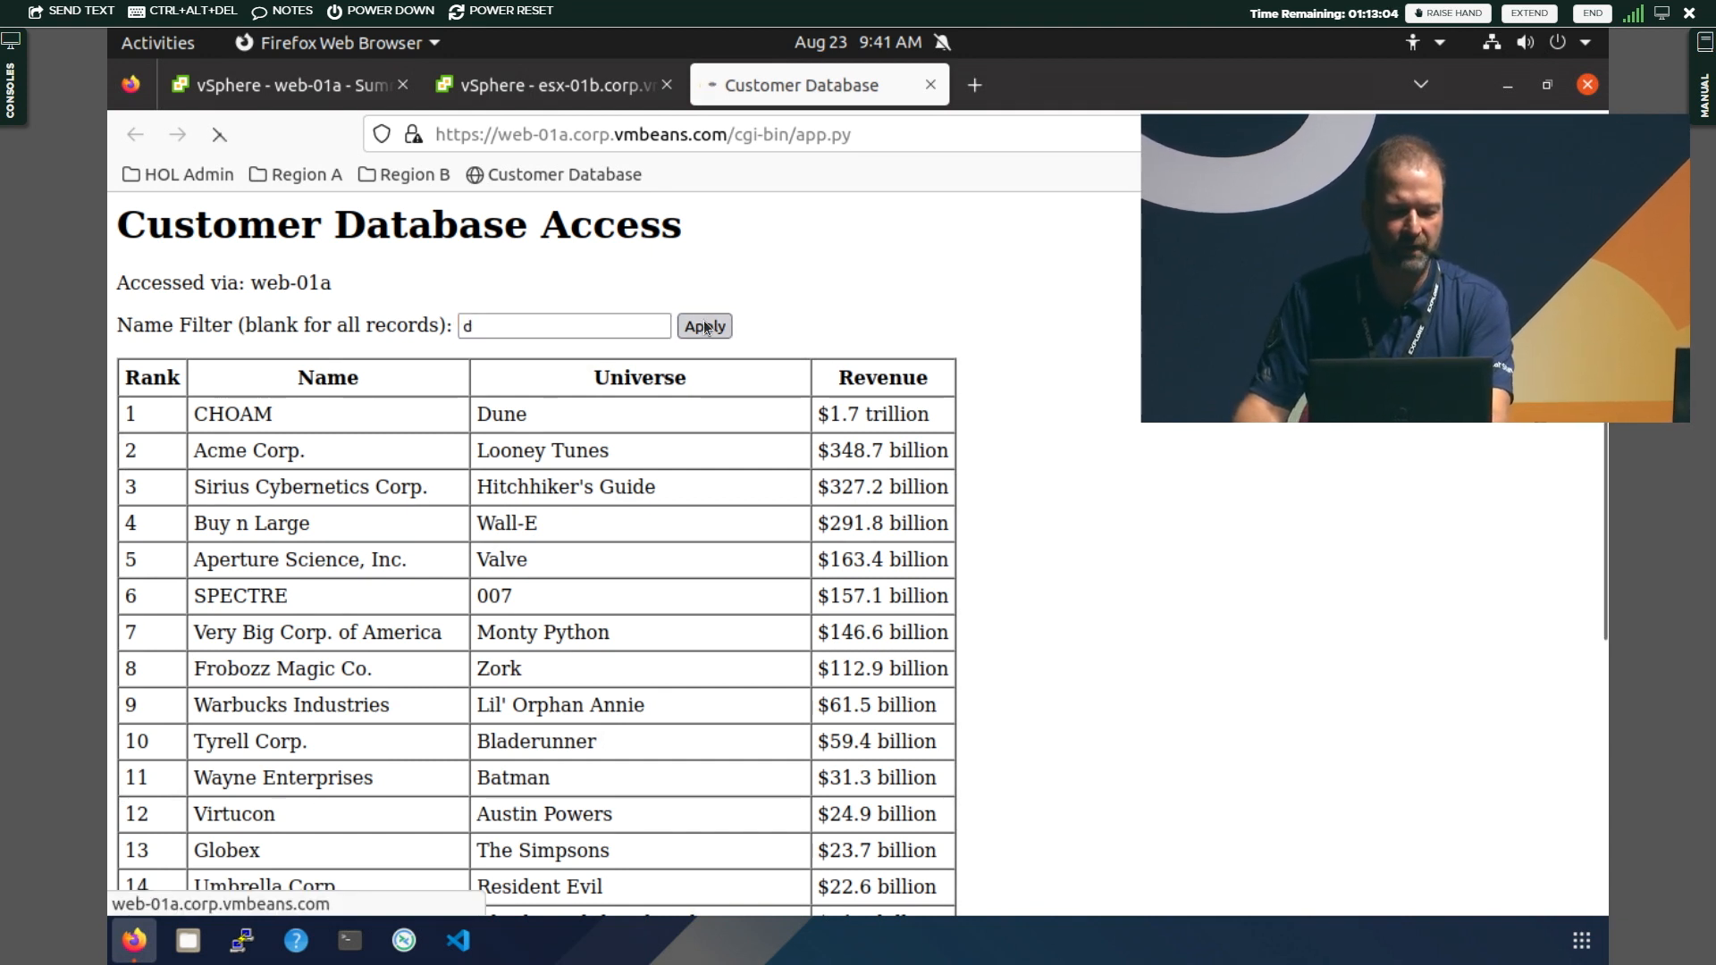
{"action": "left_click", "coordinate": [512, 323]}
{"action": "key", "text": "BackSpace"}
{"action": "type", "text": "g"}
{"action": "left_click", "coordinate": [705, 325]}
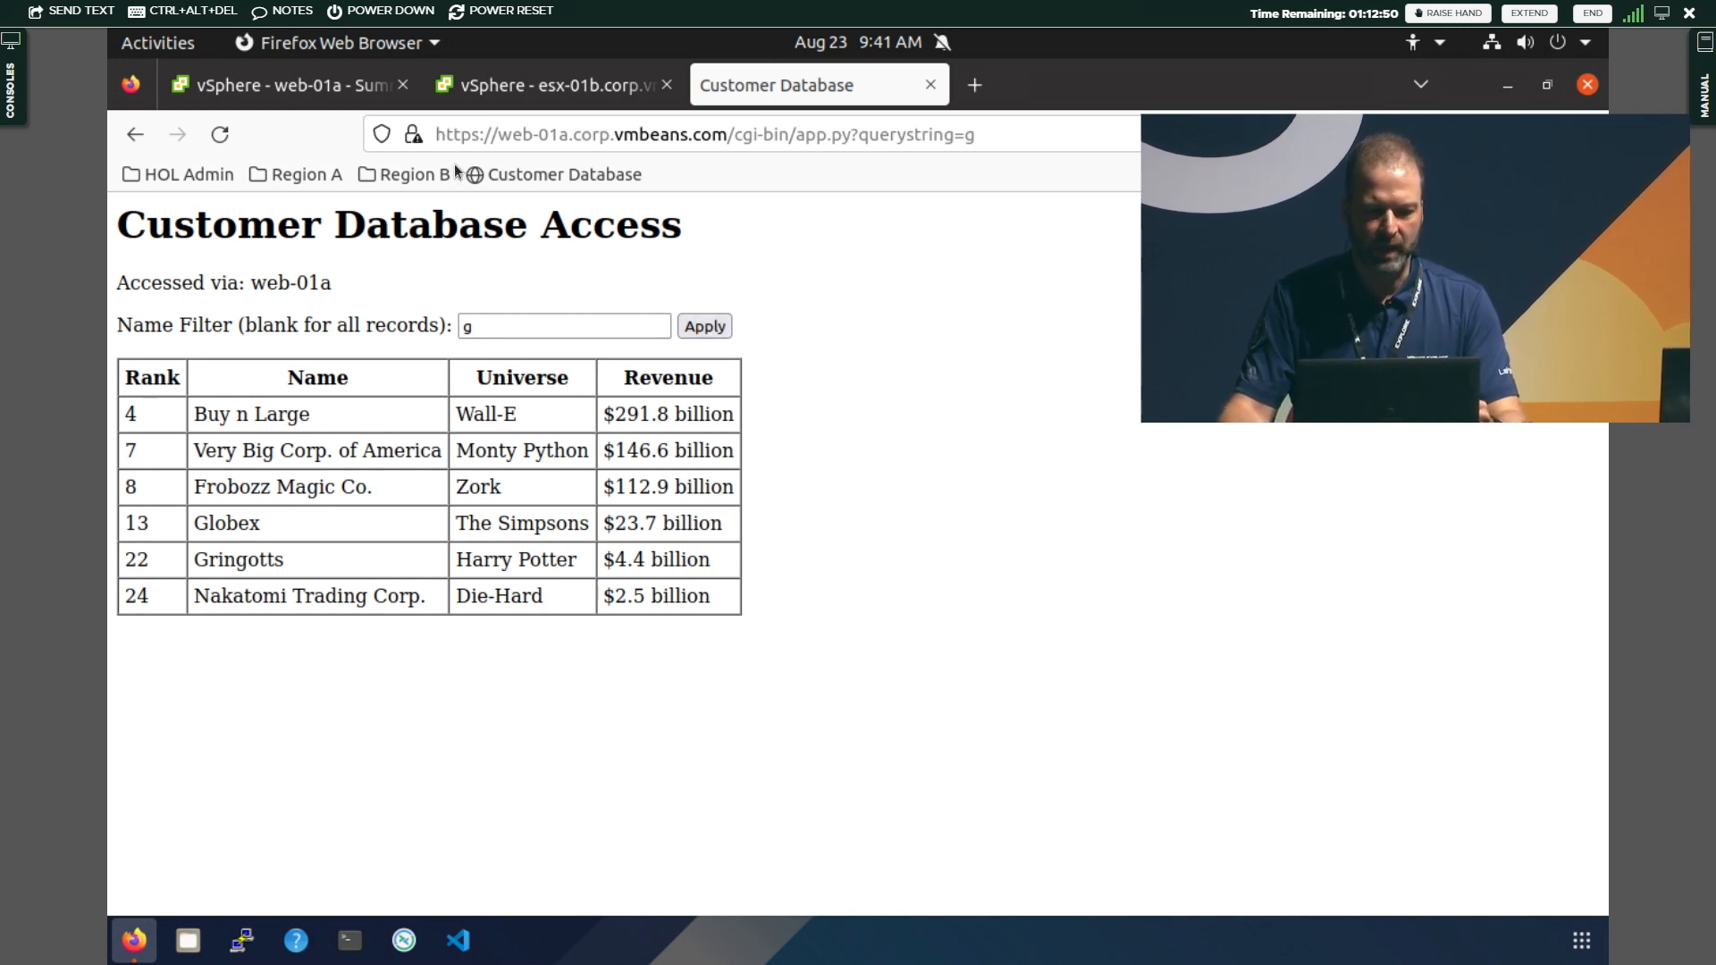
Open a Terminal window over the browser and start a continuous ping to web-01a
{"action": "left_click", "coordinate": [351, 939]}
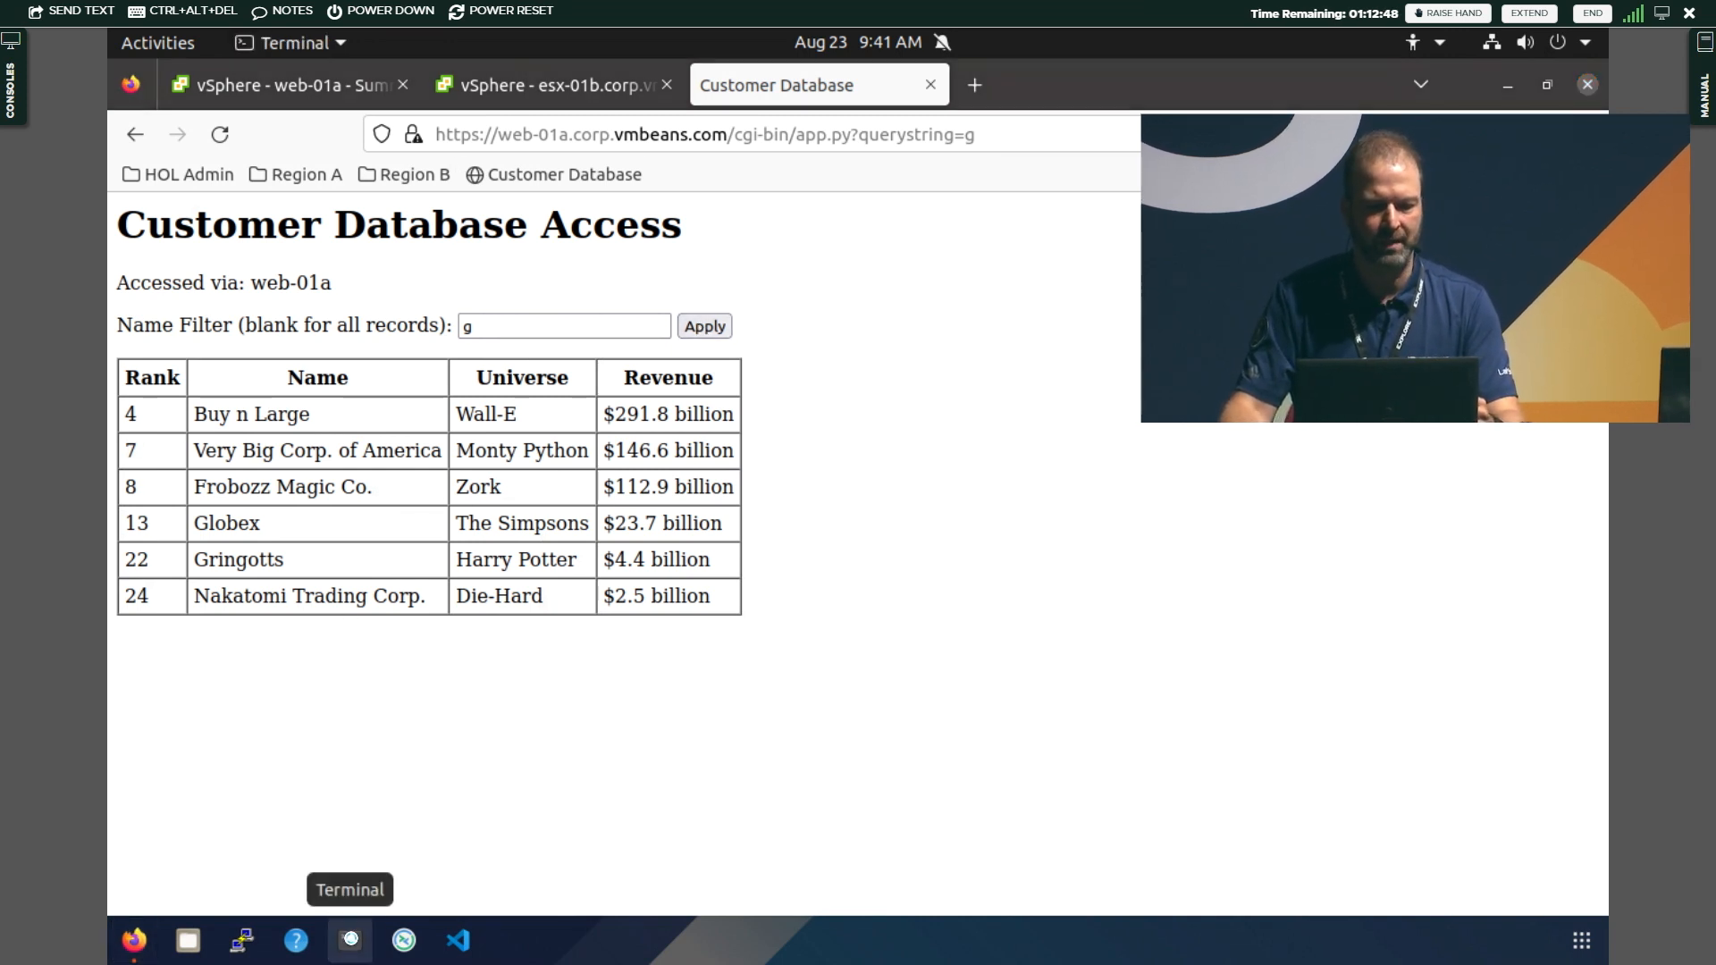
{"action": "left_click_drag", "start_coordinate": [444, 150], "coordinate": [507, 267]}
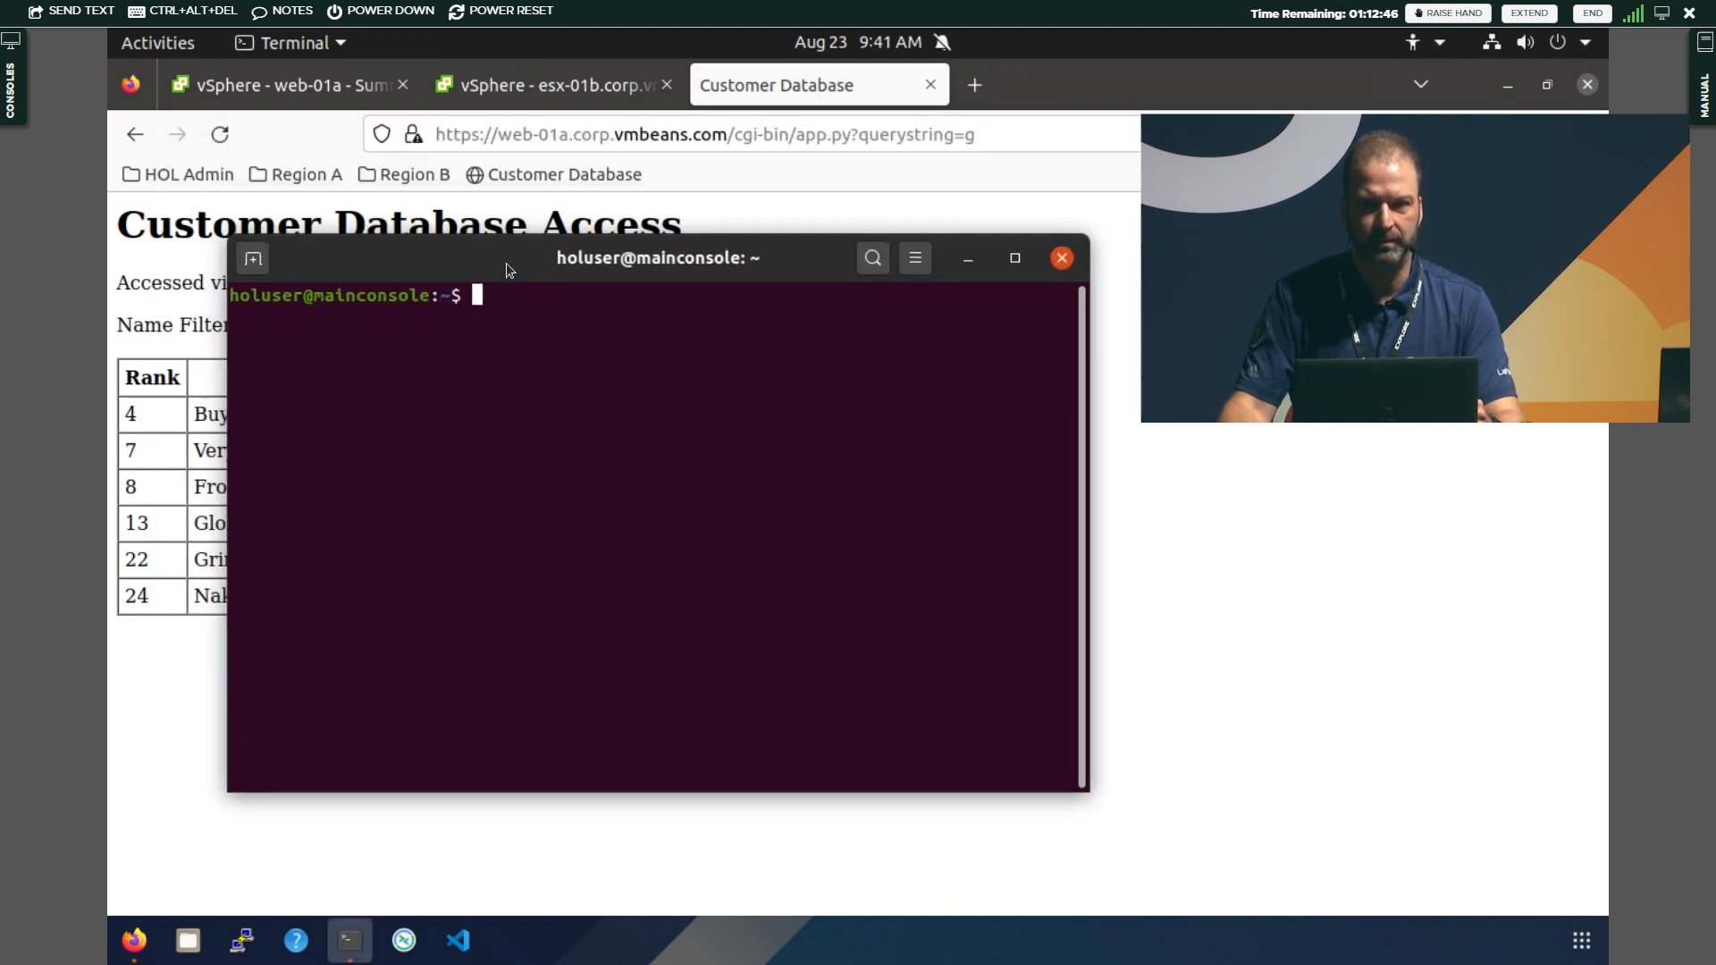
{"action": "type", "text": "ping web-01a"}
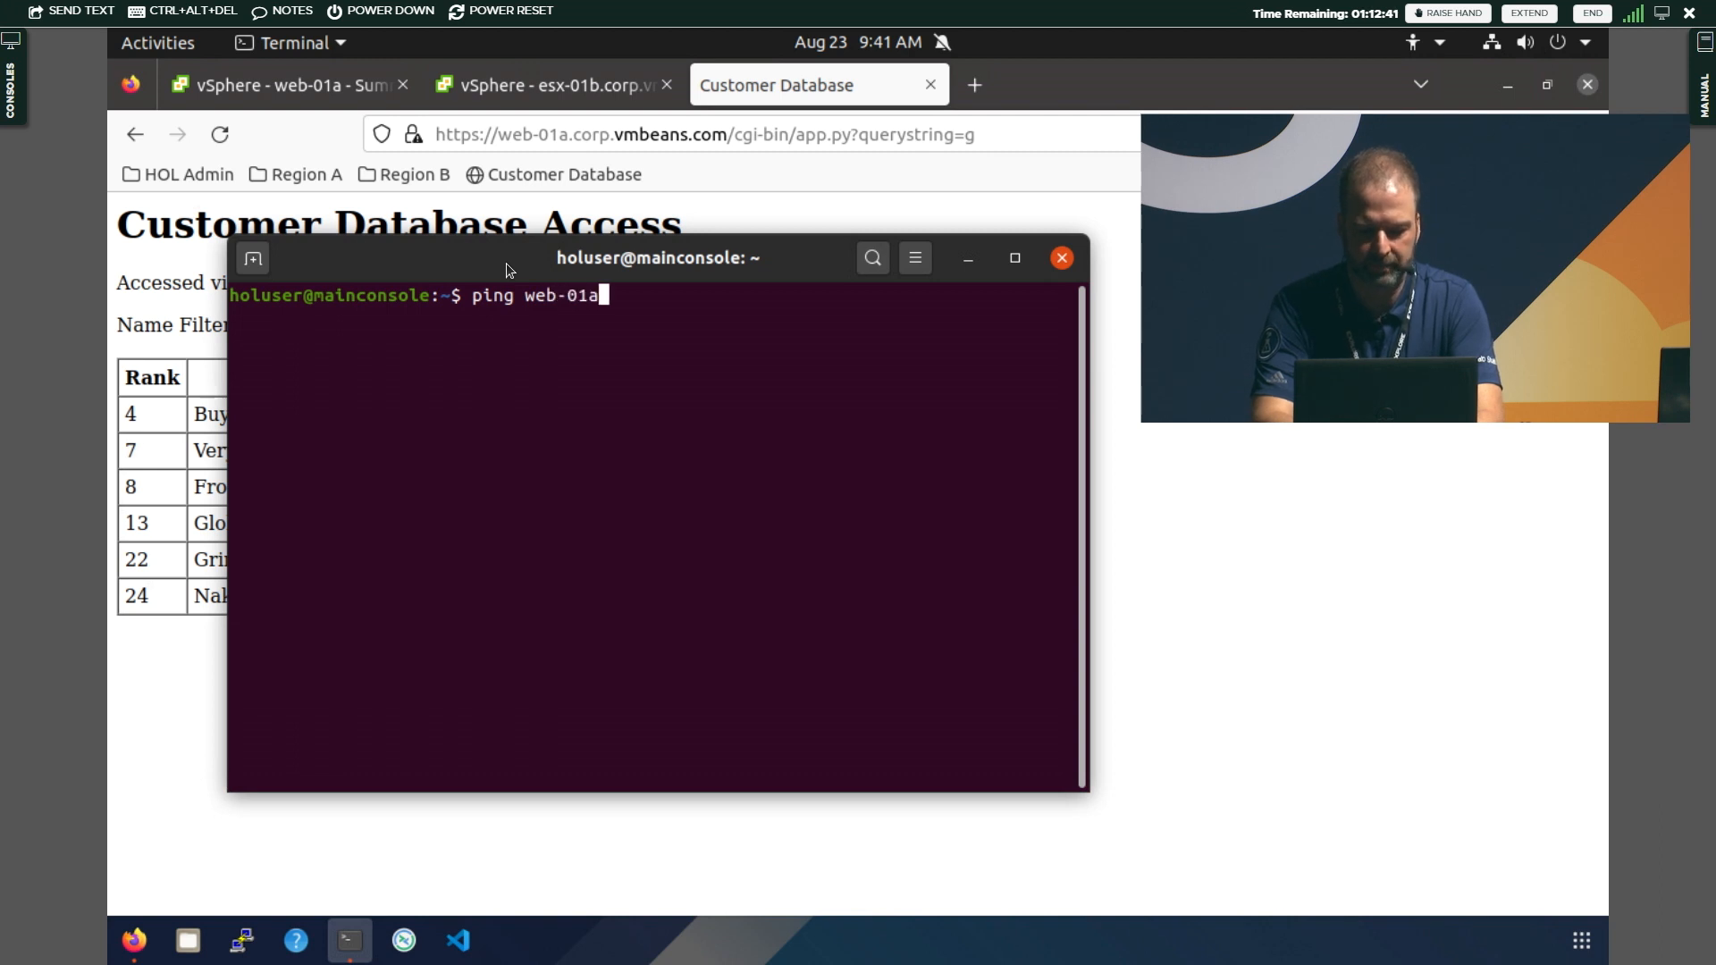
{"action": "key", "text": "Return"}
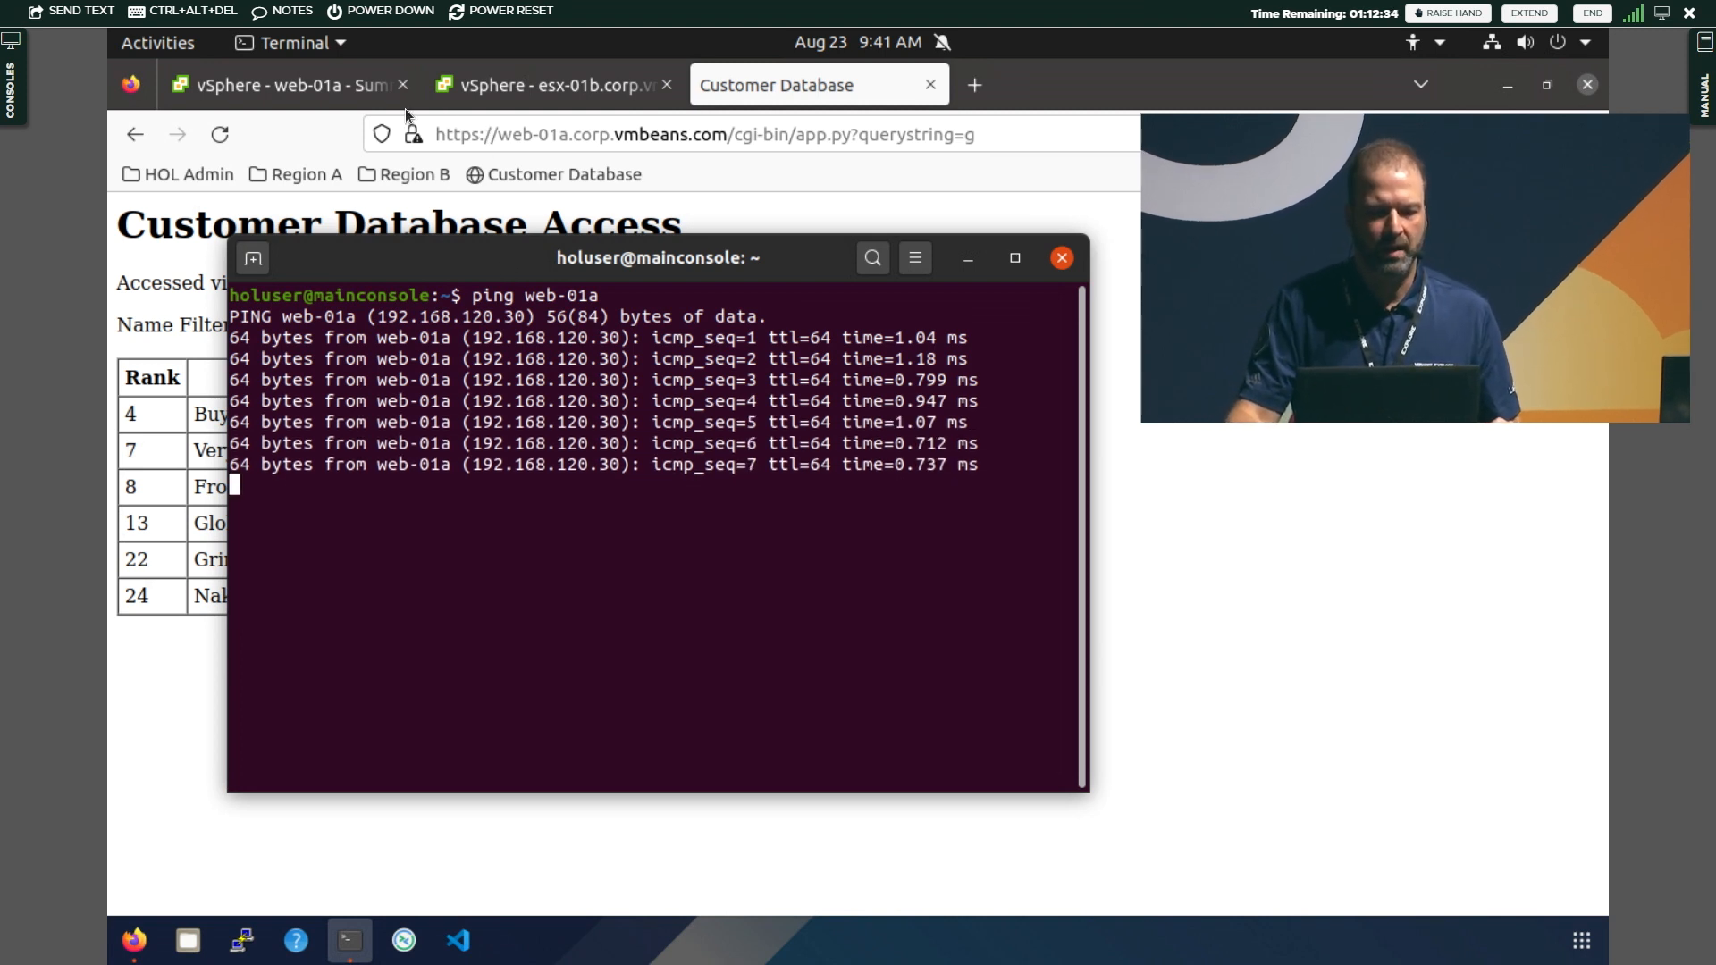
Launch the Web Console of the core-A virtual machine from the vcsa-01a client and wake its shell prompt
{"action": "left_click", "coordinate": [304, 97]}
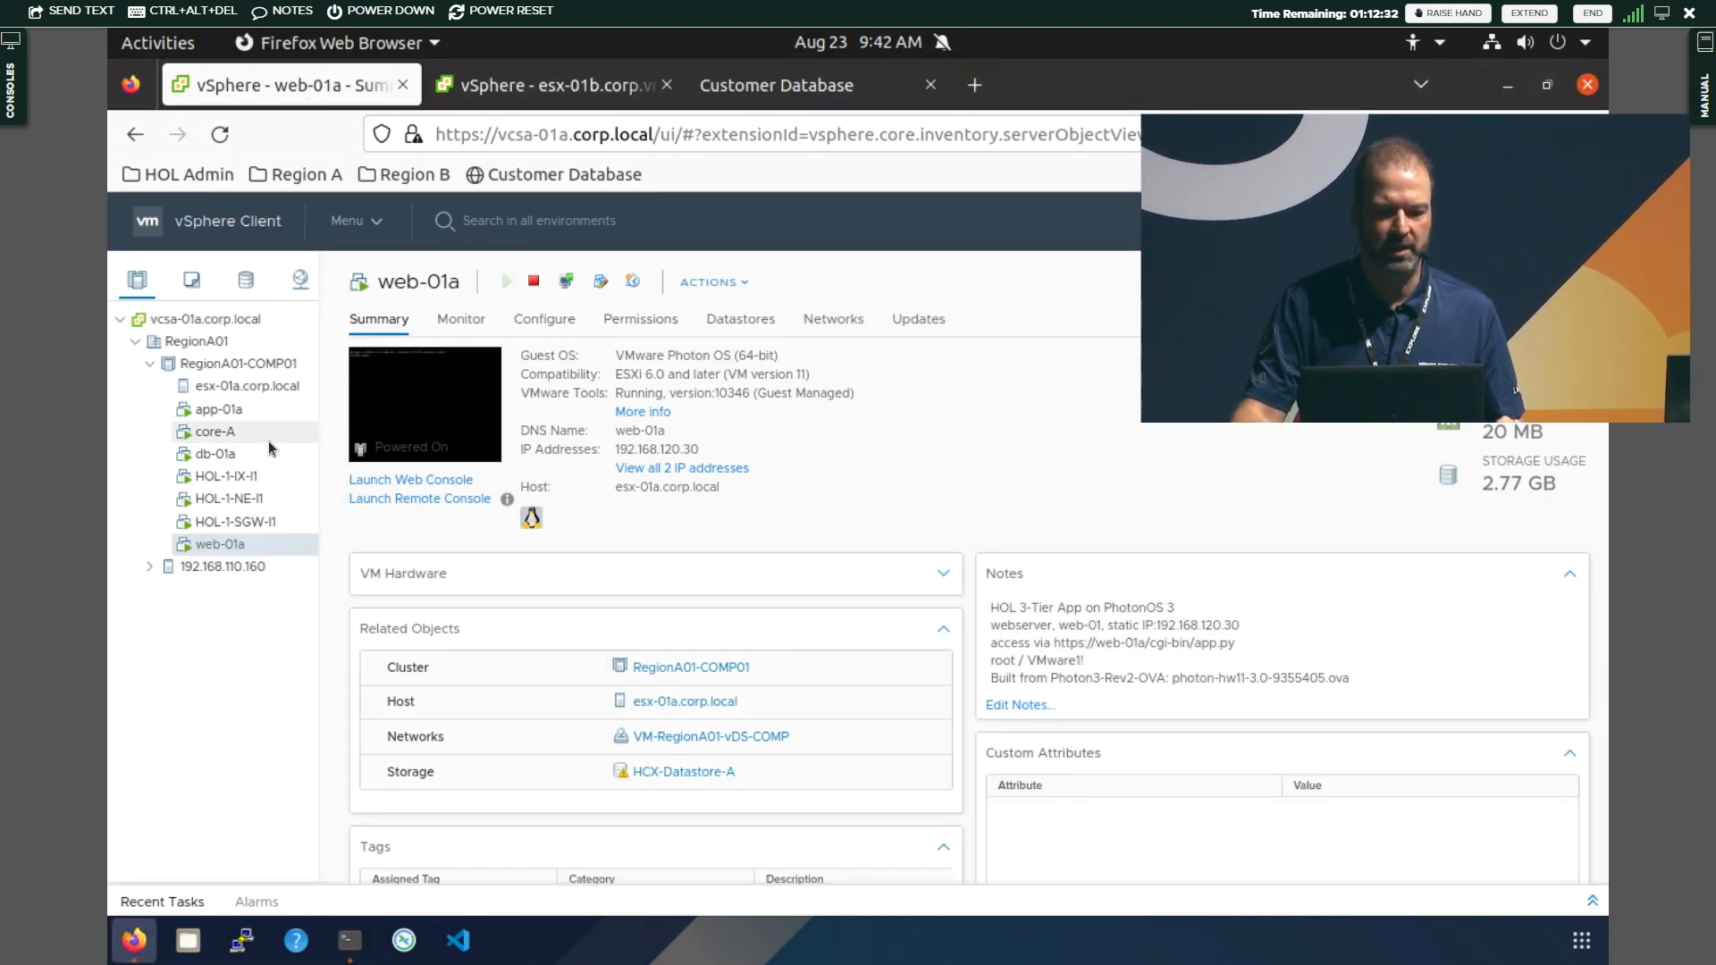
{"action": "left_click", "coordinate": [269, 438]}
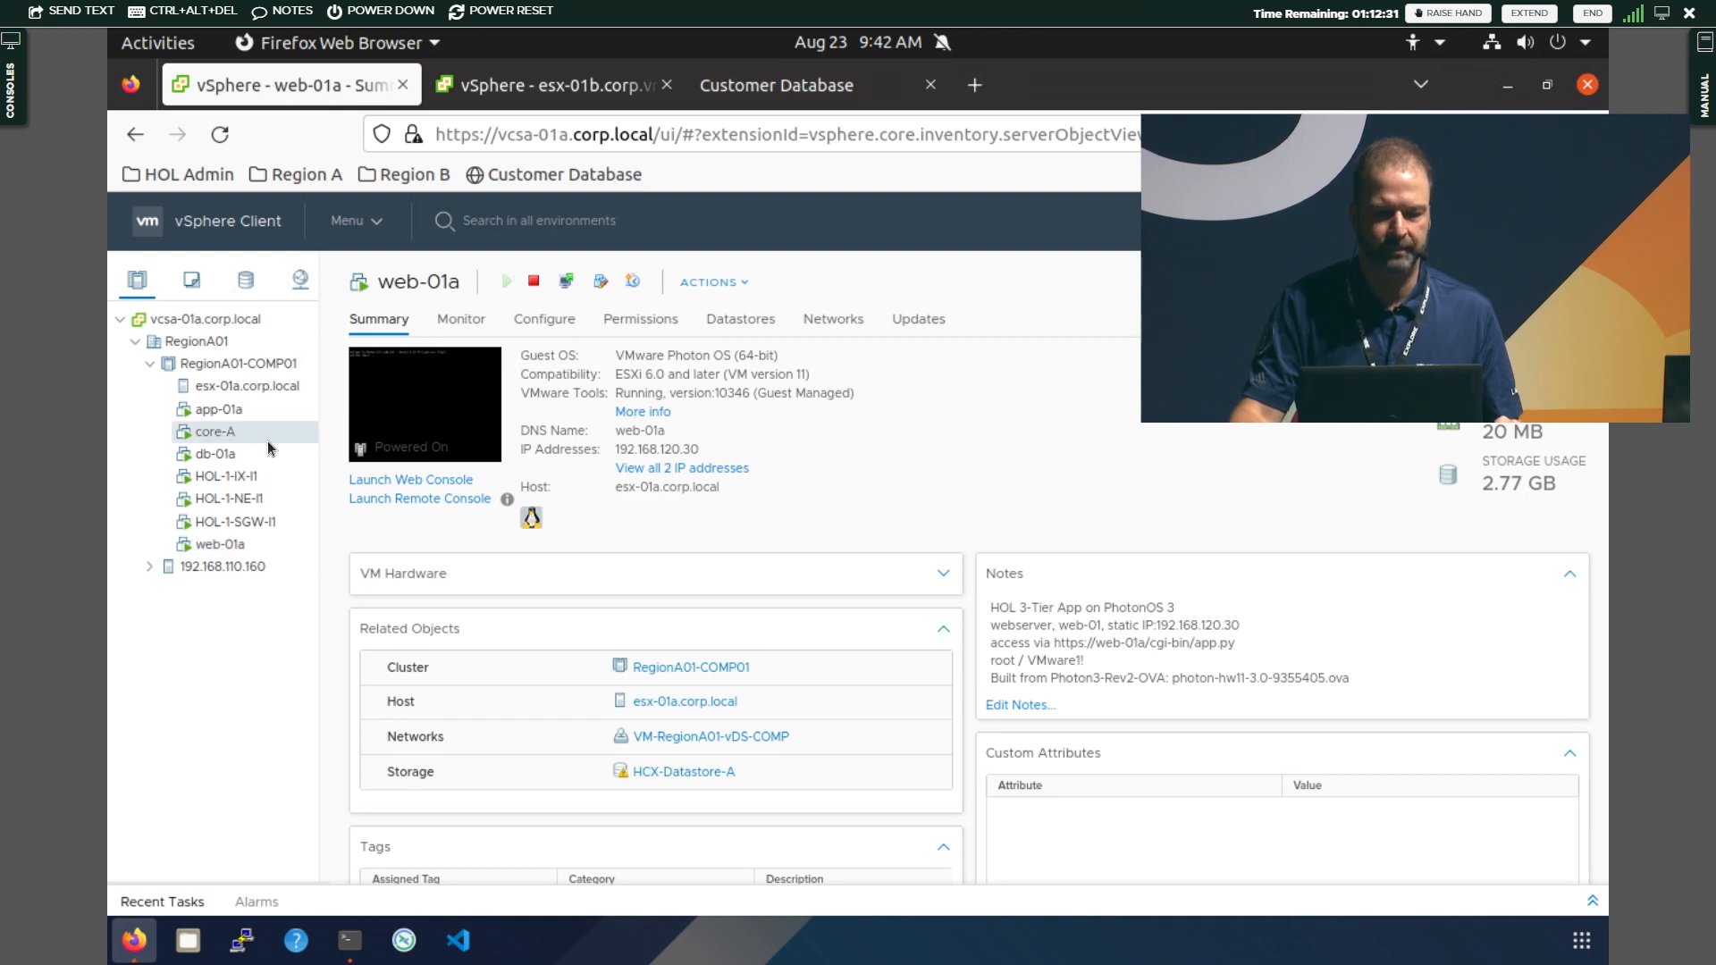
{"action": "left_click", "coordinate": [390, 481]}
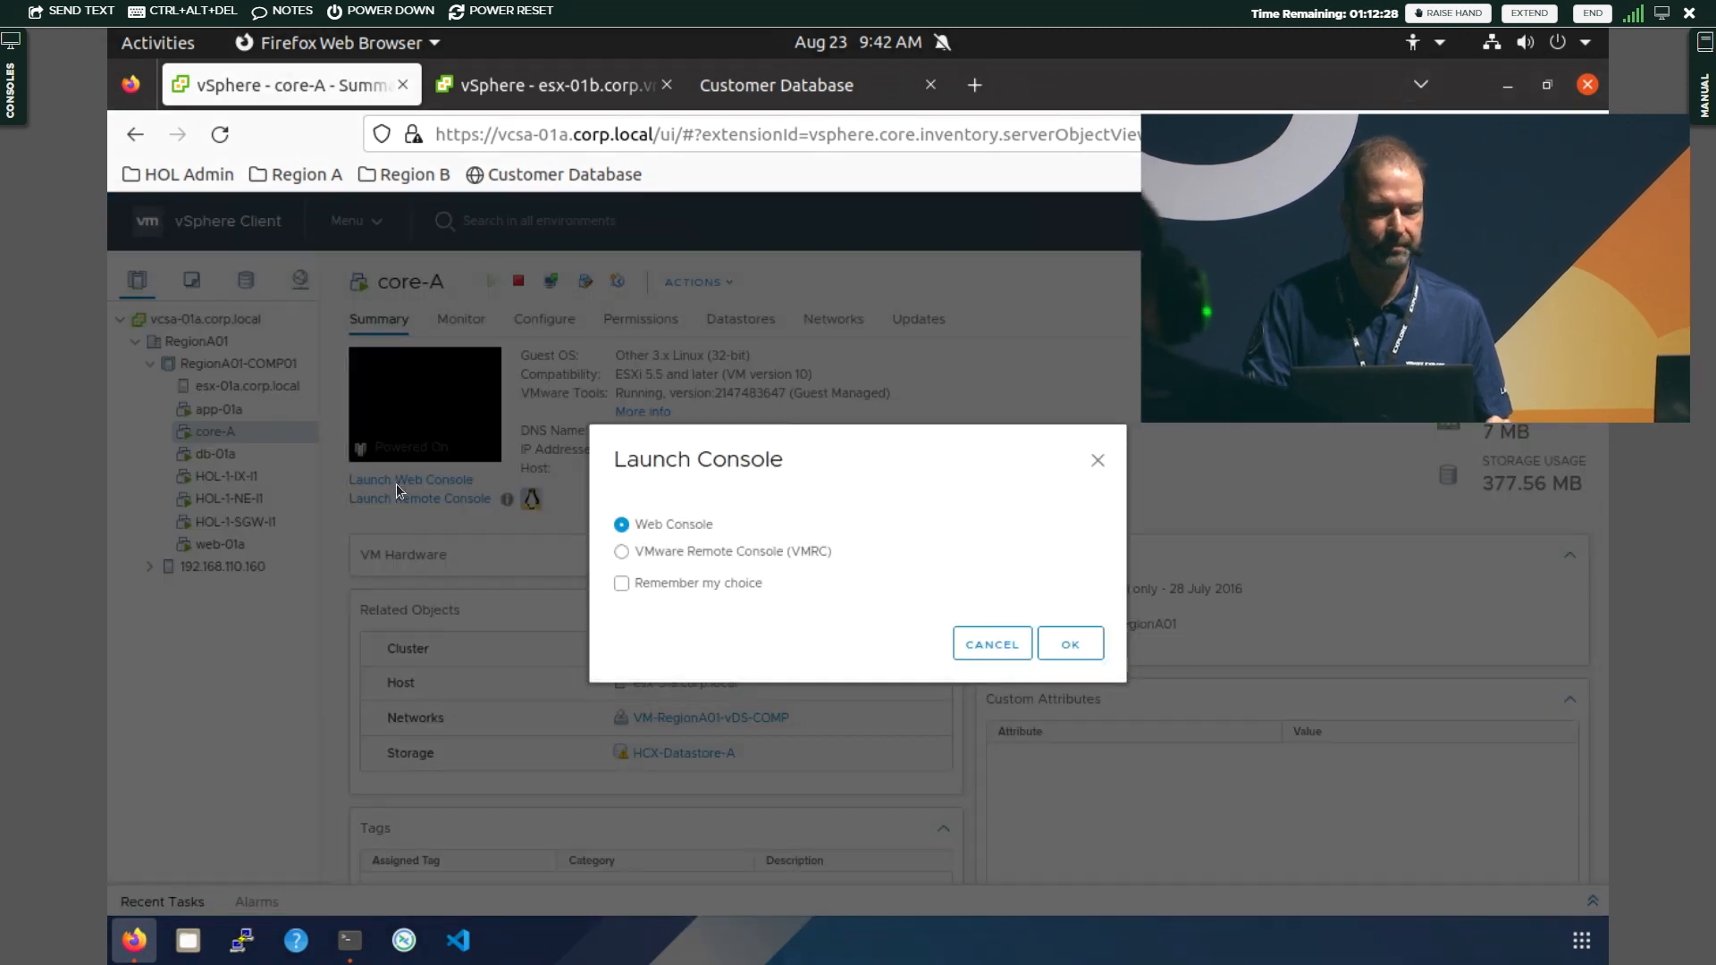
{"action": "left_click", "coordinate": [1069, 644]}
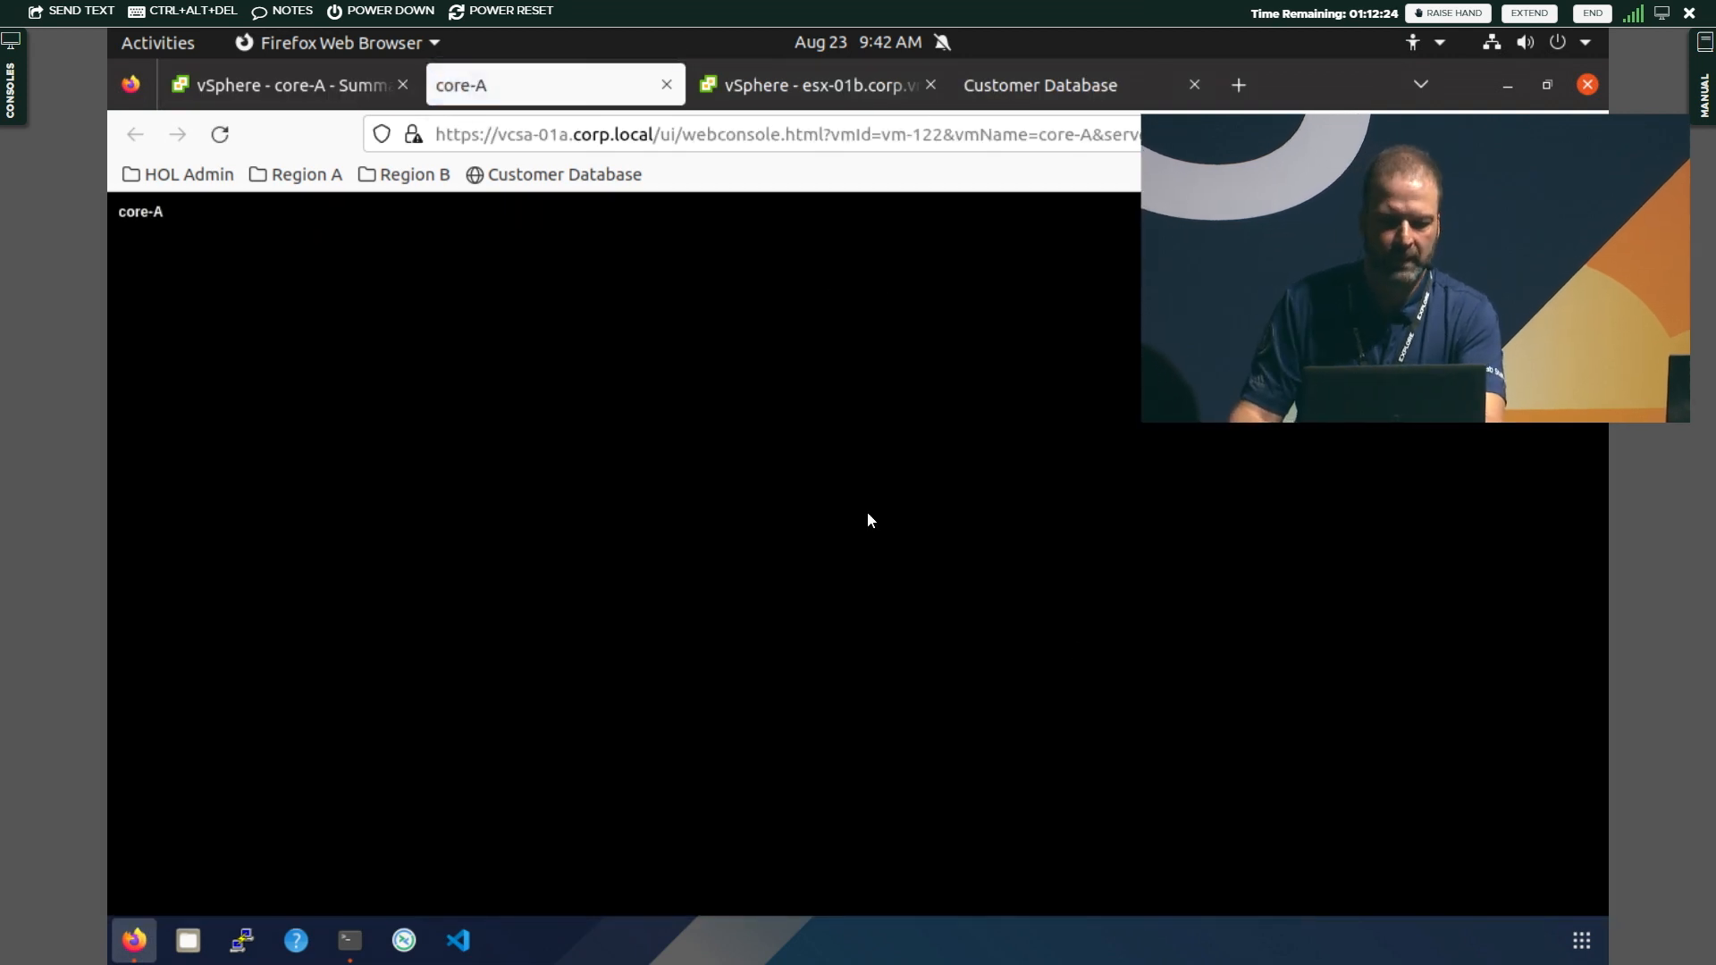
{"action": "key", "text": "Return"}
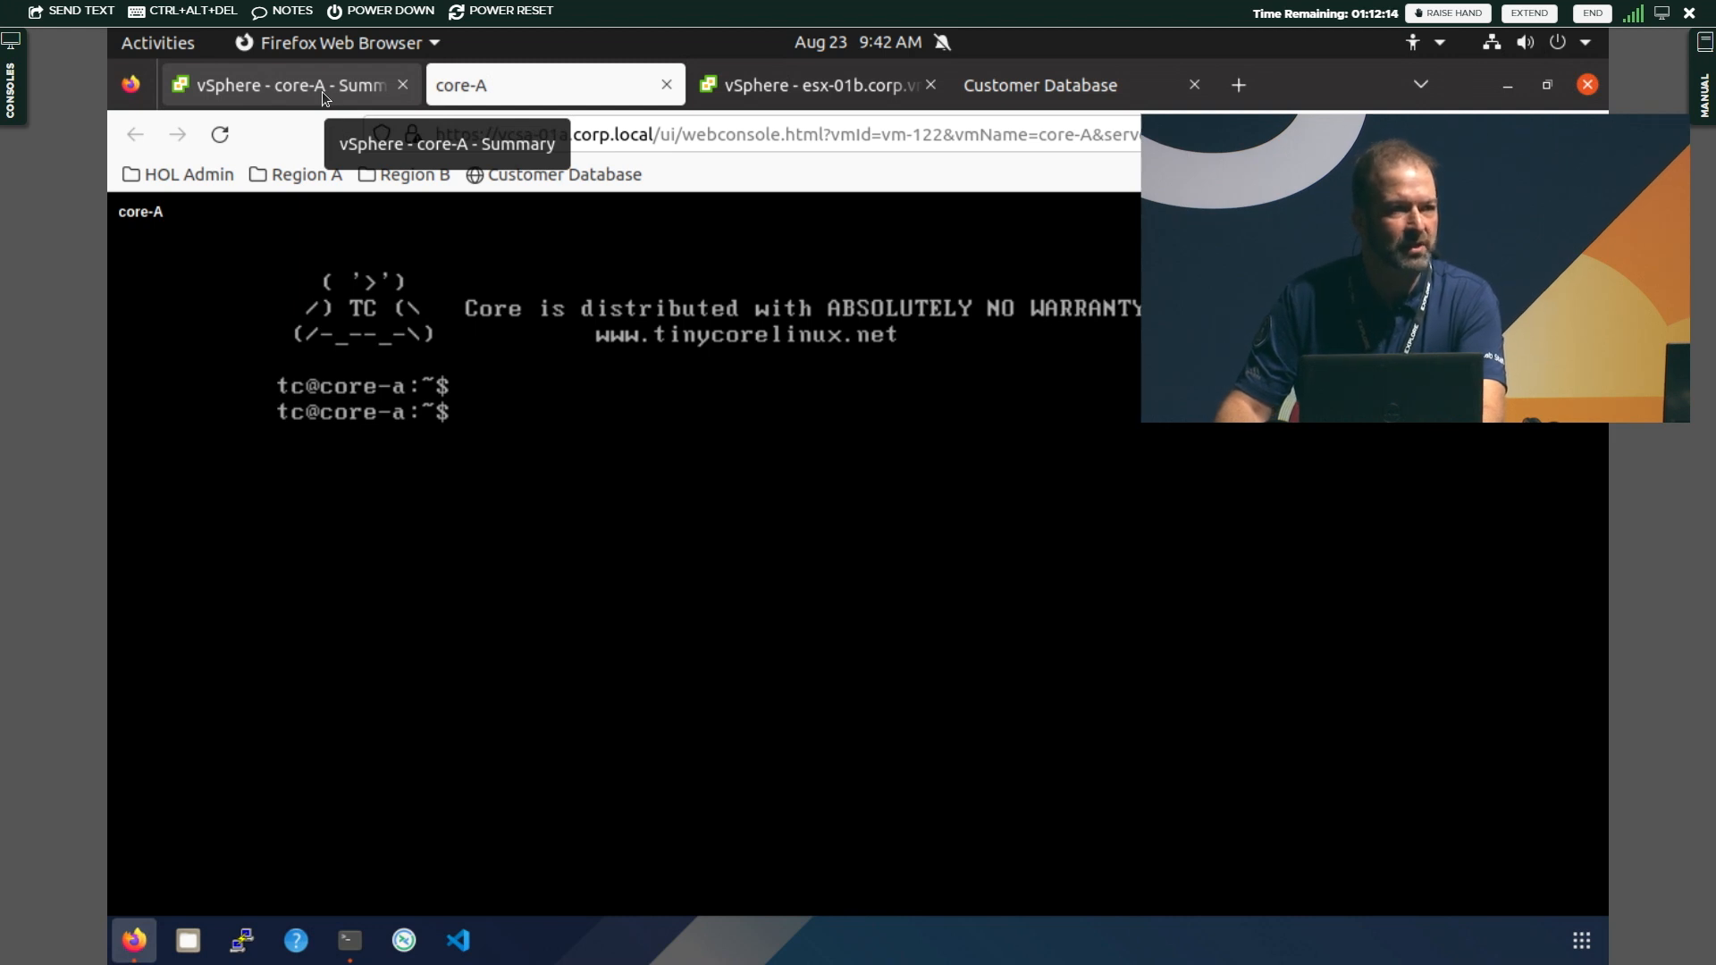
Look up the IP address of the Cloud-Storage VM on vcsa-01b and ping 192.168.221.10 from the core-A console
{"action": "left_click", "coordinate": [781, 84]}
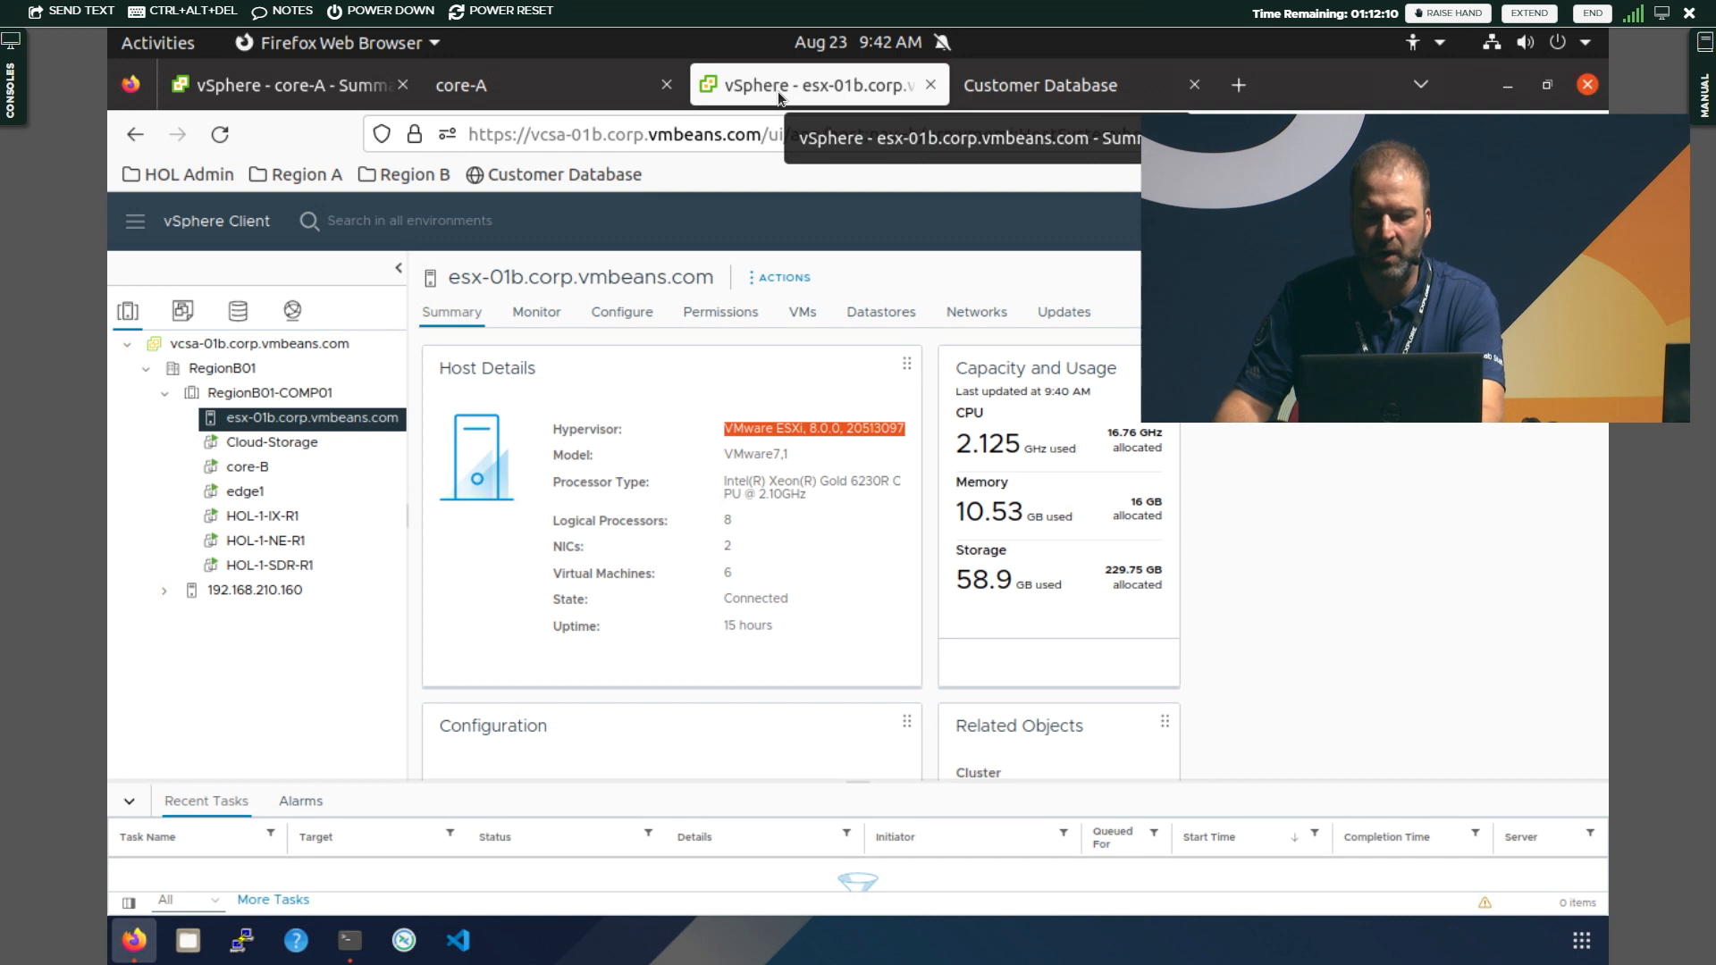
{"action": "left_click", "coordinate": [295, 443]}
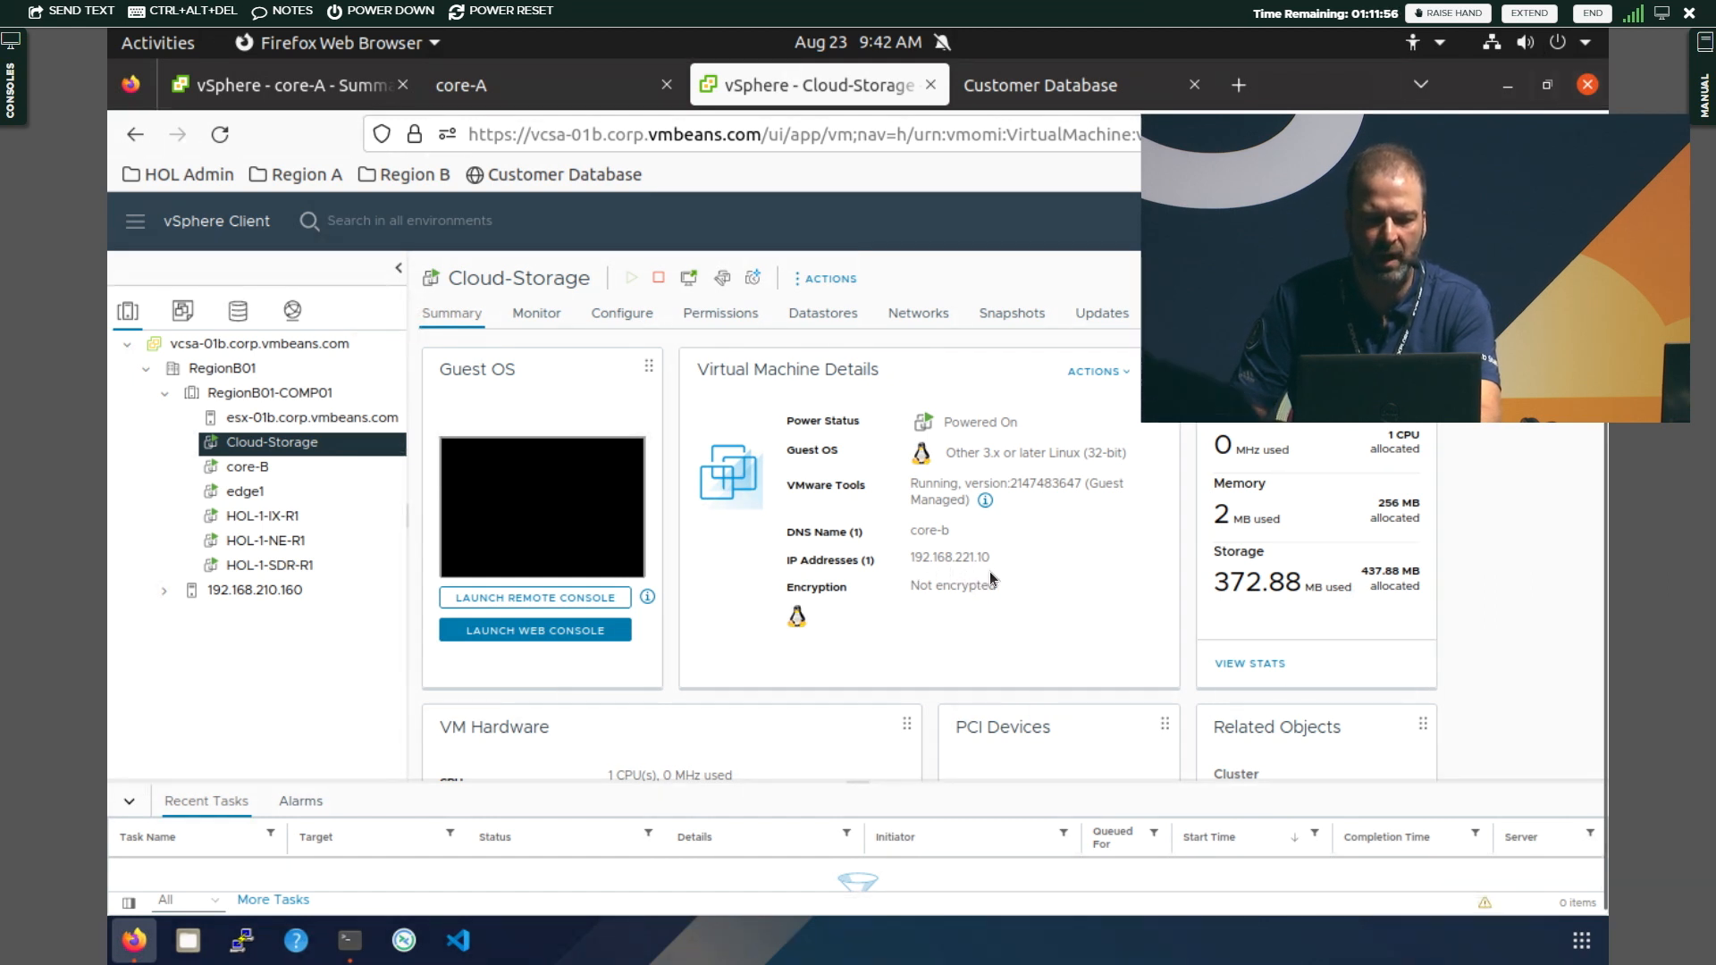
{"action": "left_click", "coordinate": [506, 87]}
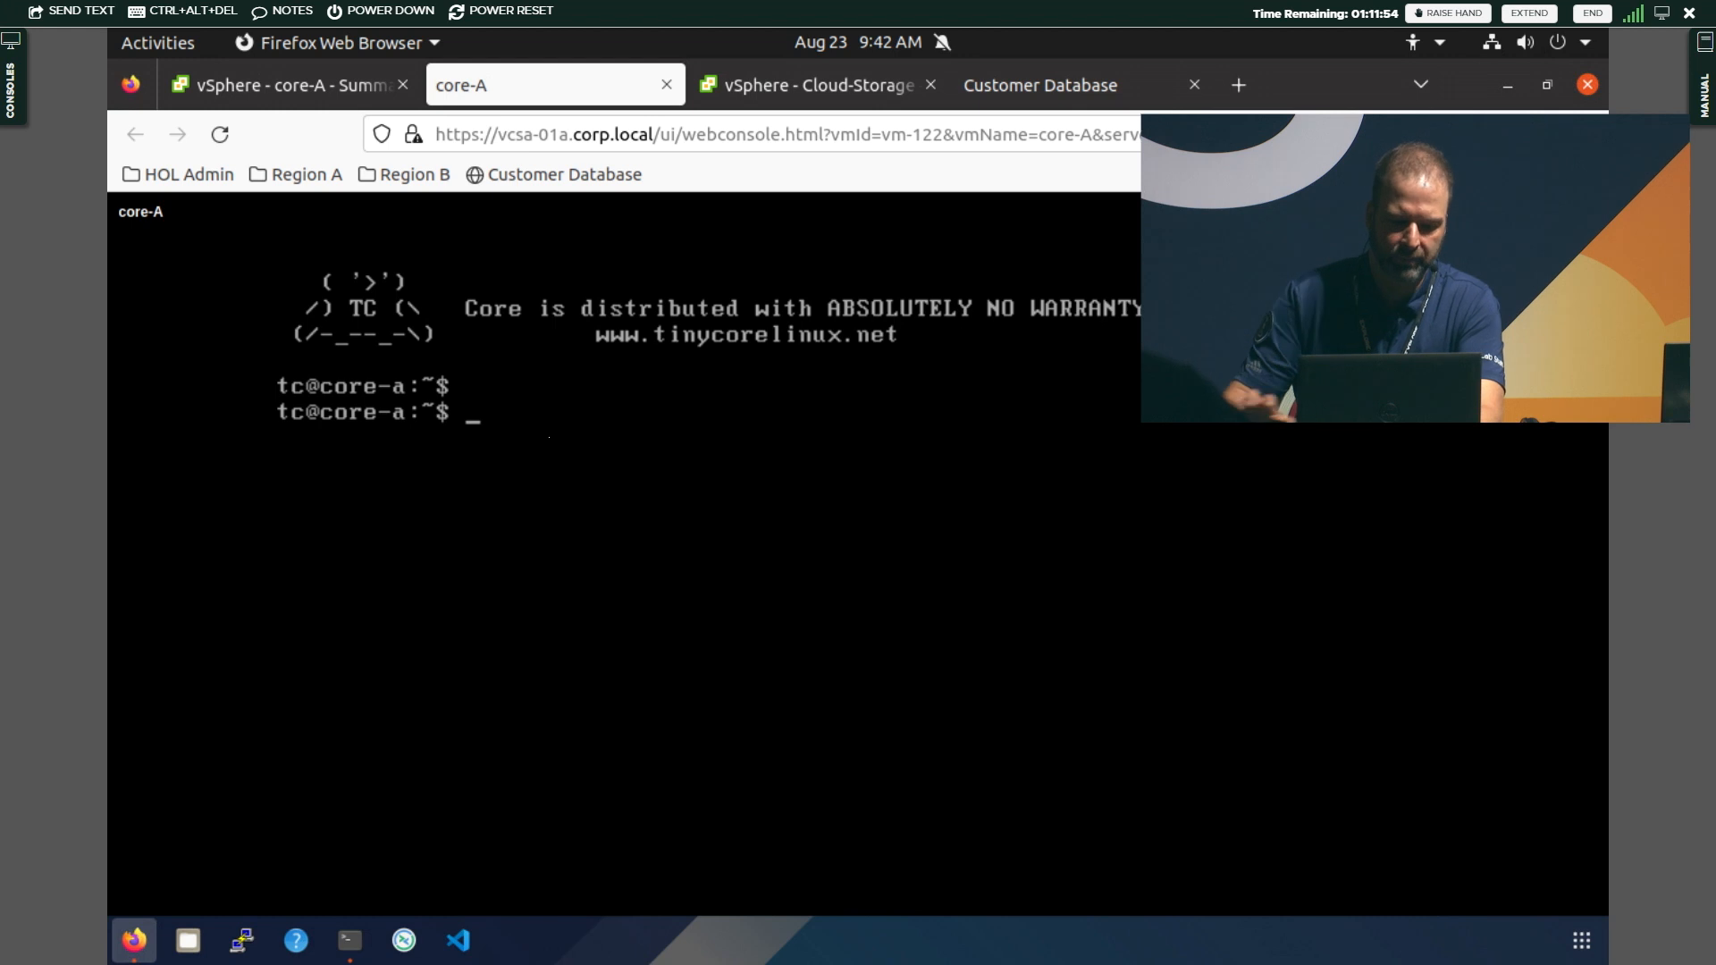
{"action": "type", "text": "ping 192.168.221.10"}
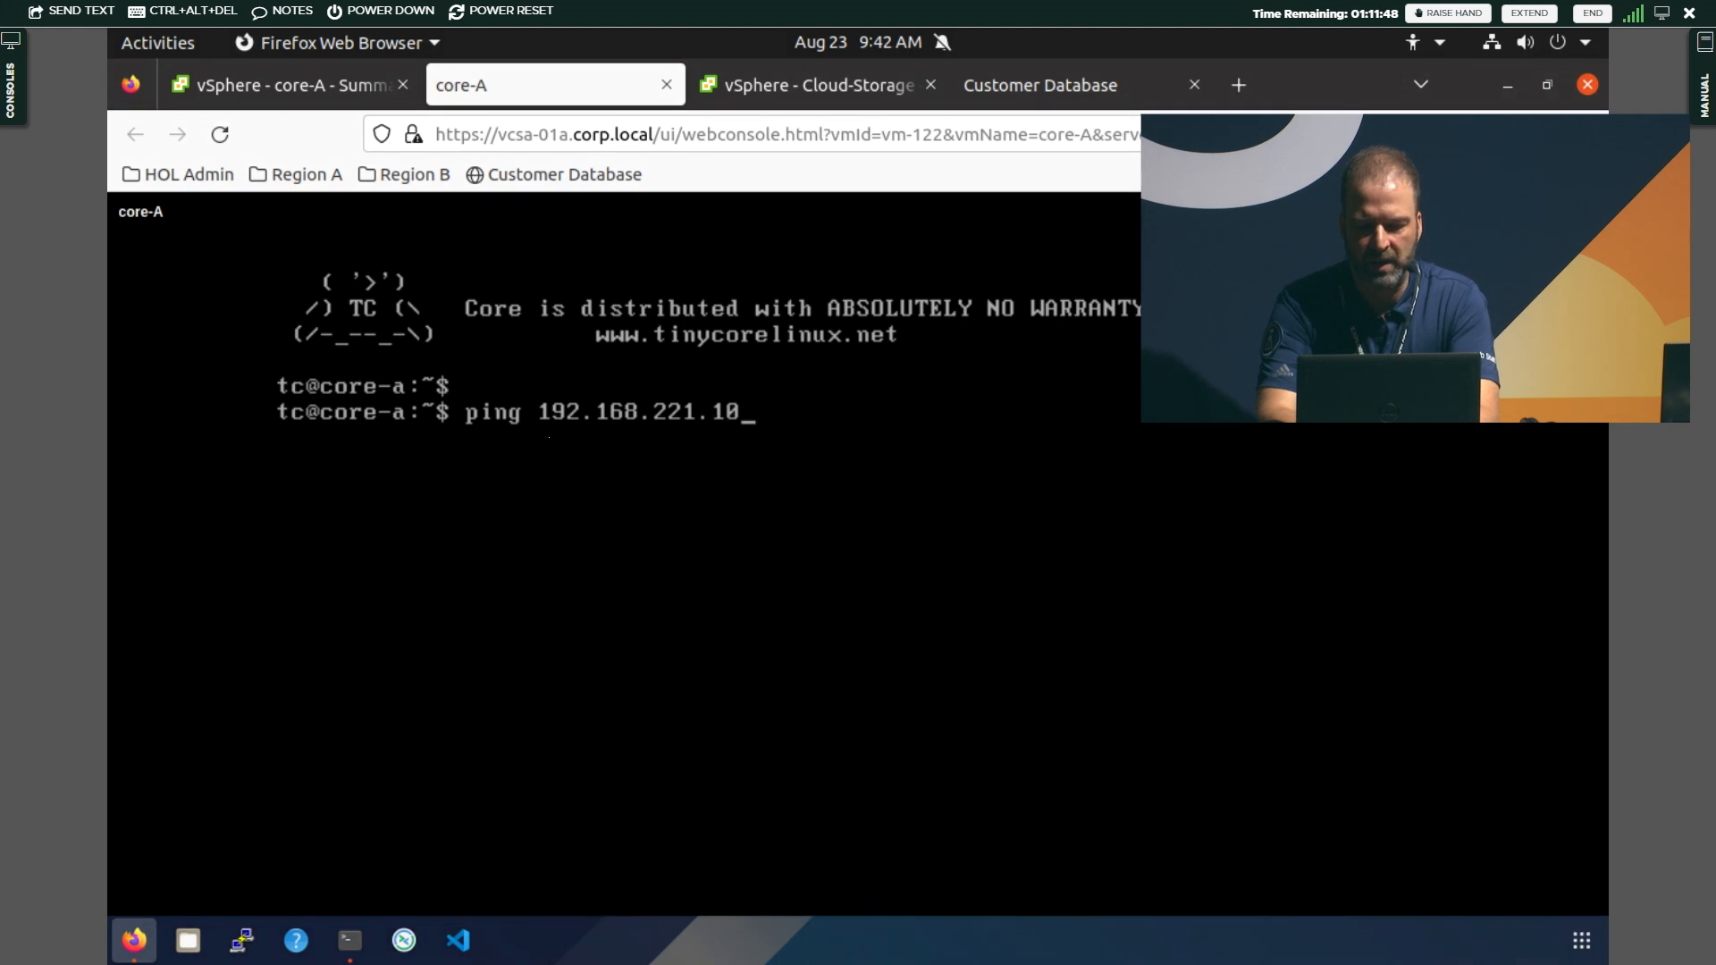
{"action": "key", "text": "Return"}
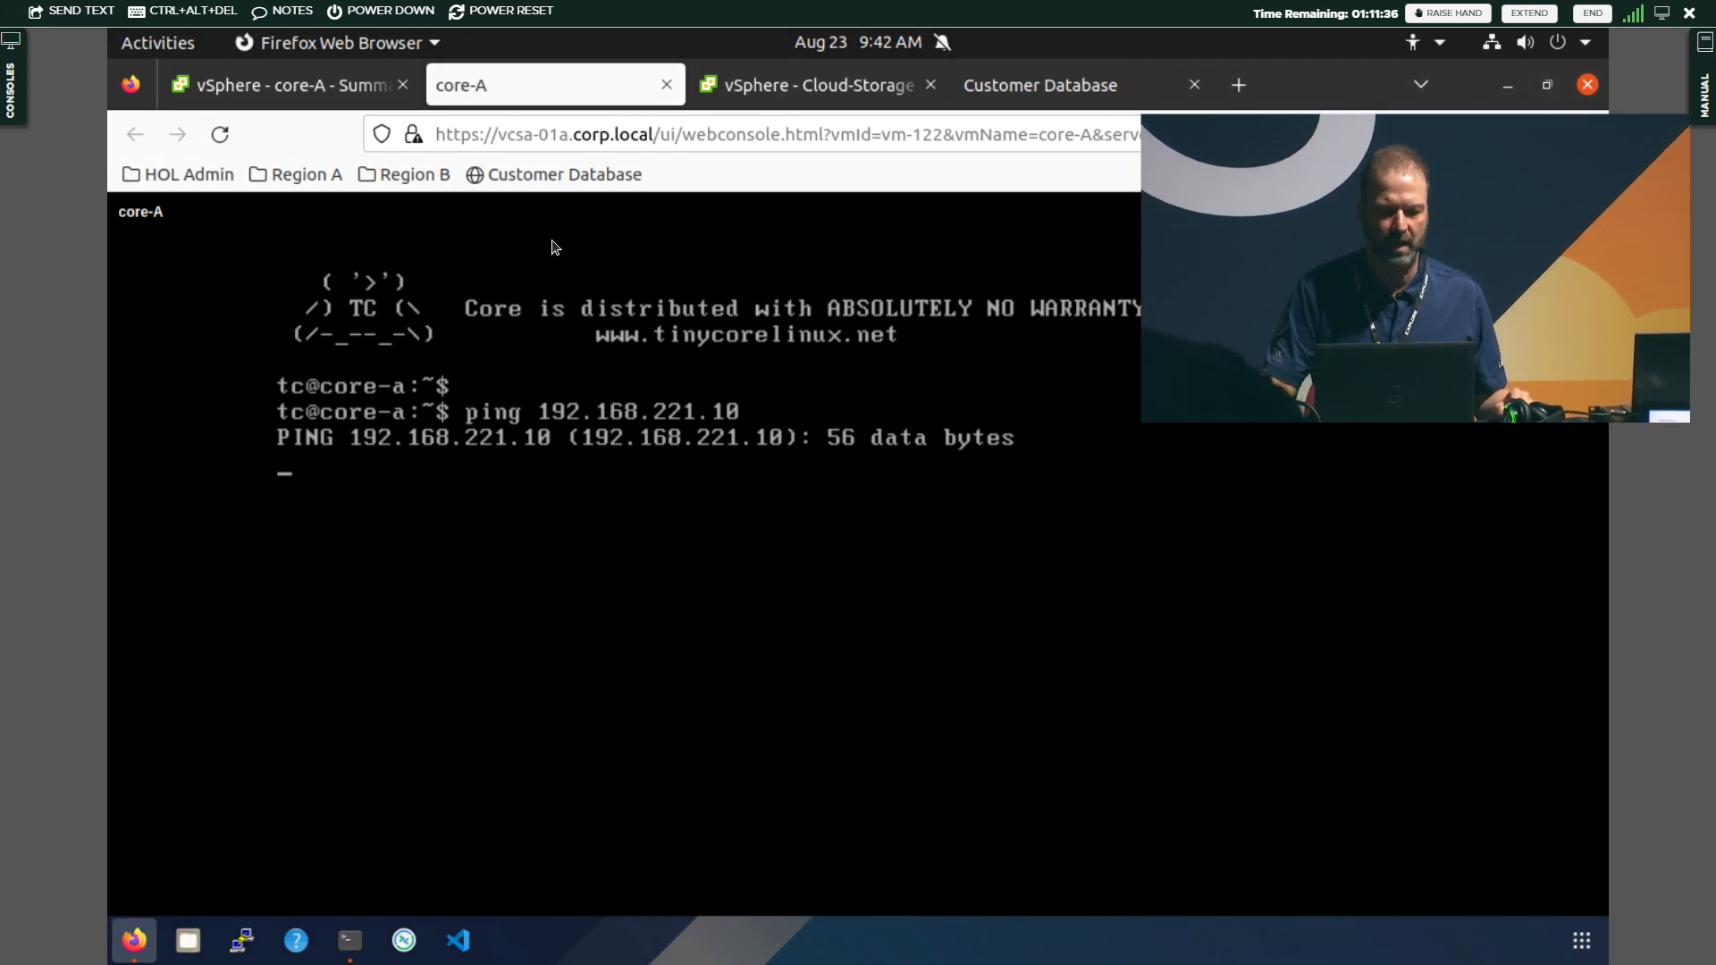
Start a new HCX workload migration from vcsa-01a.corp.local to the hcx-01b destination, vcsa-01b.corp.vmbeans.com
{"action": "left_click", "coordinate": [307, 96]}
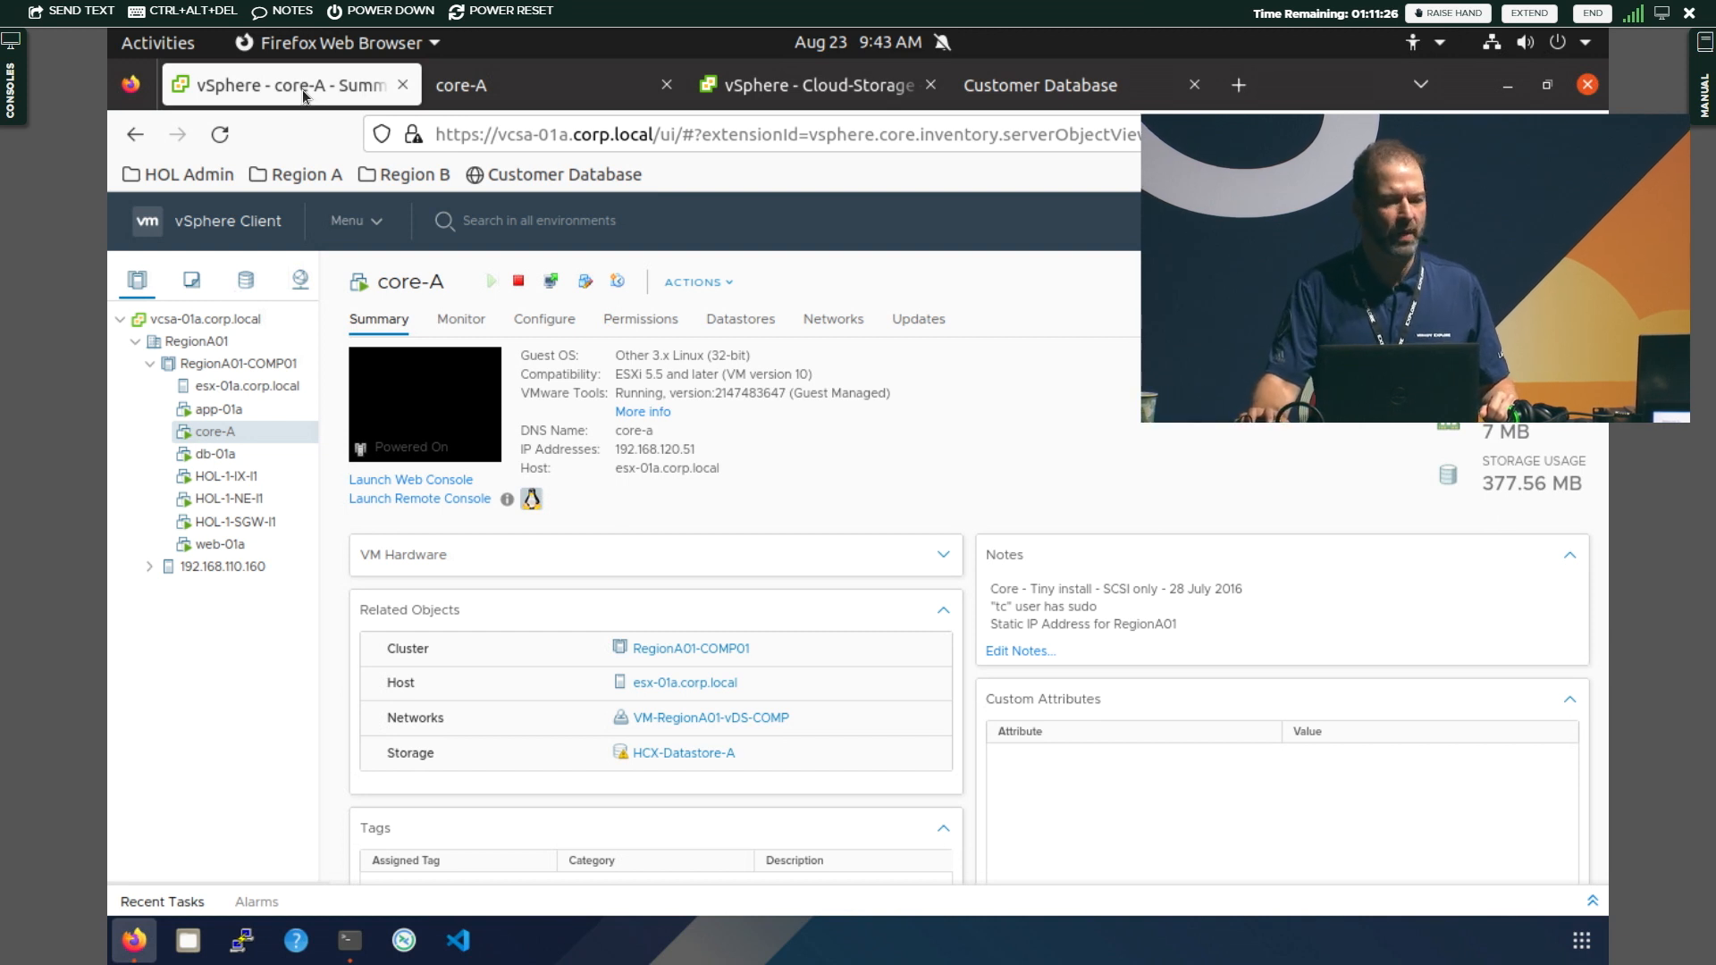
{"action": "left_click", "coordinate": [178, 234]}
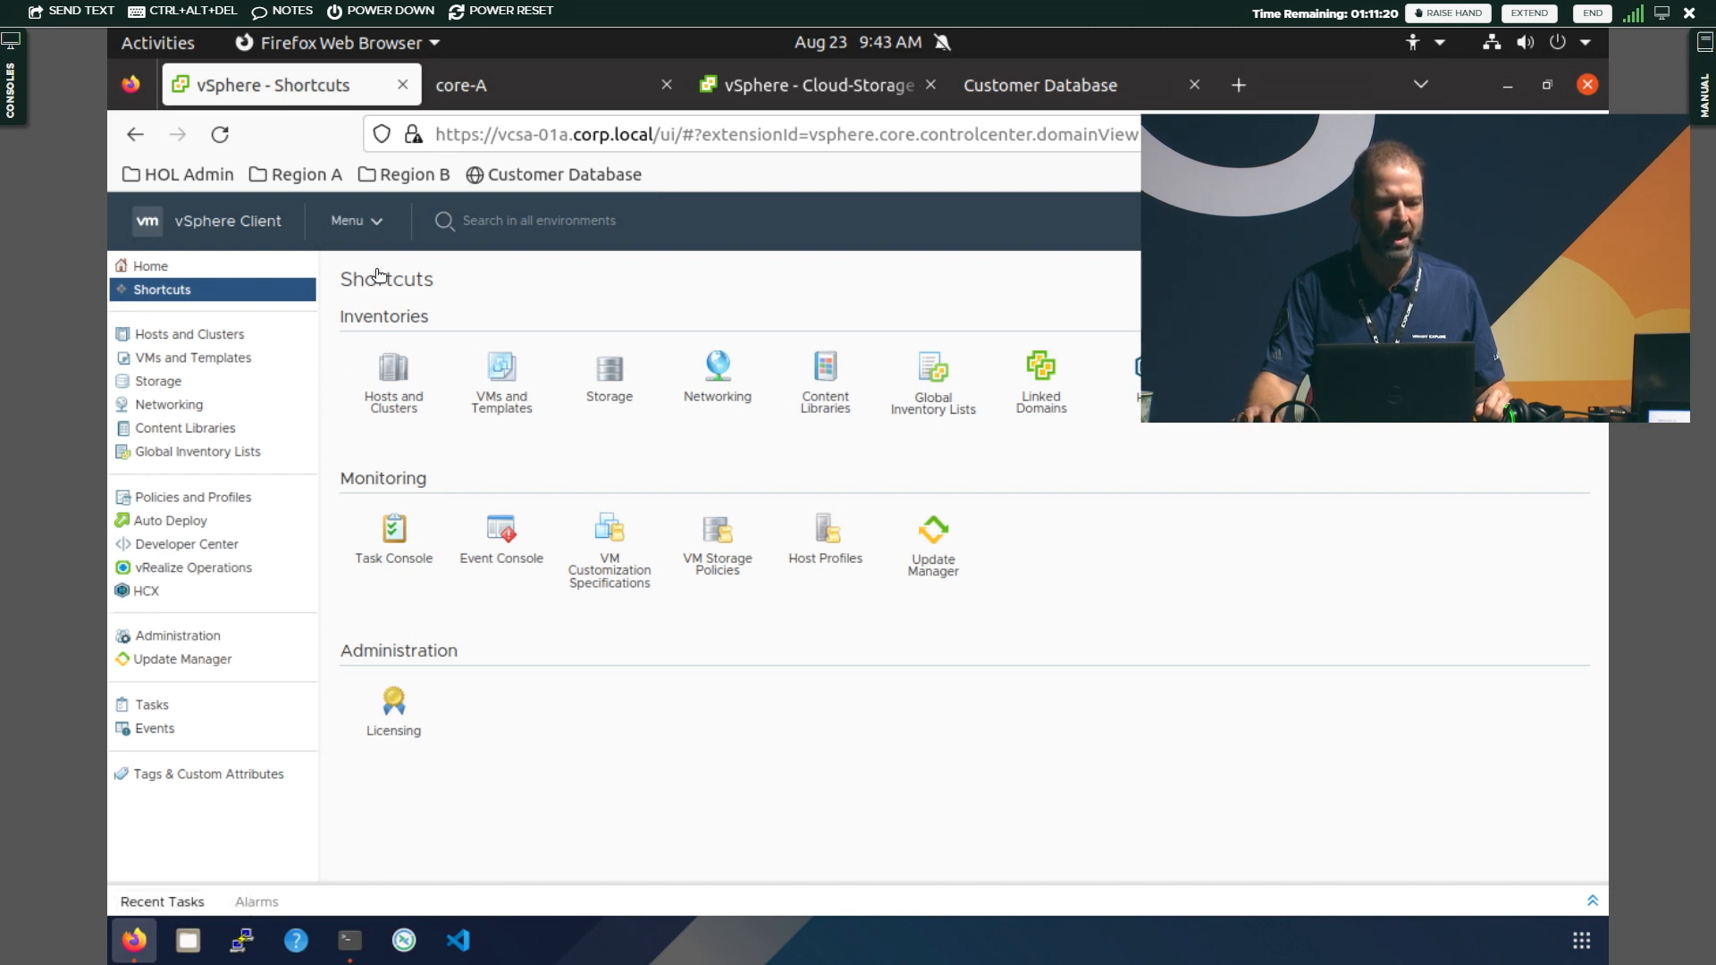
{"action": "left_click", "coordinate": [143, 591]}
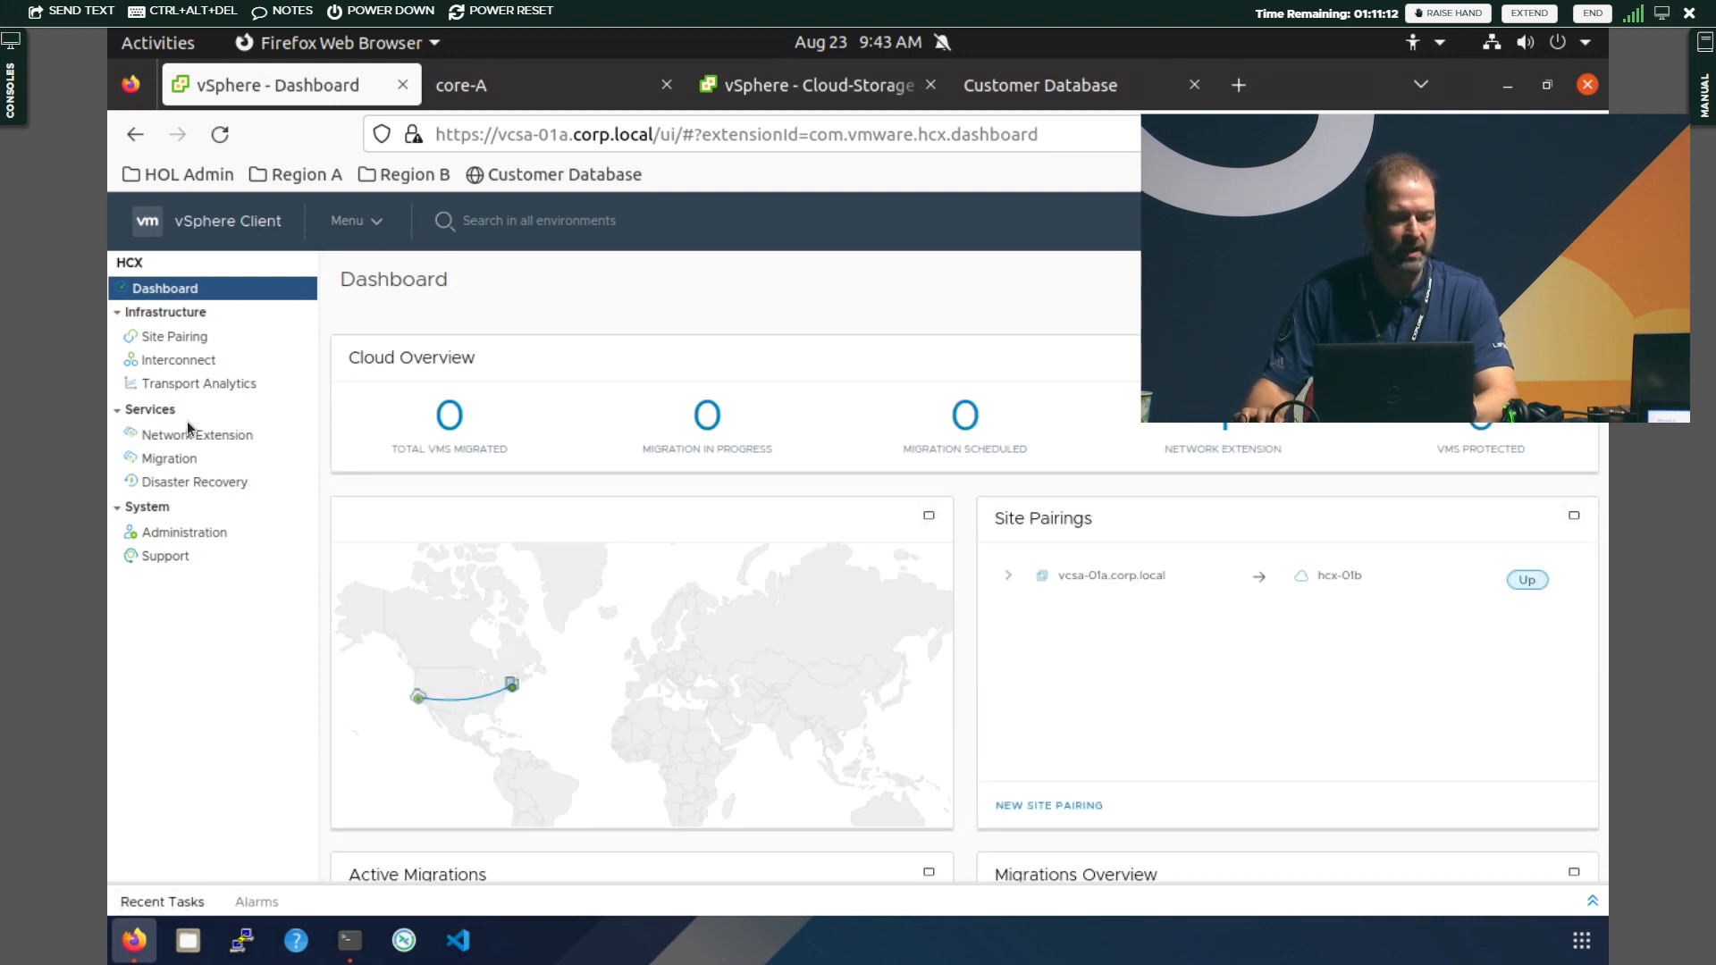
{"action": "left_click", "coordinate": [184, 471]}
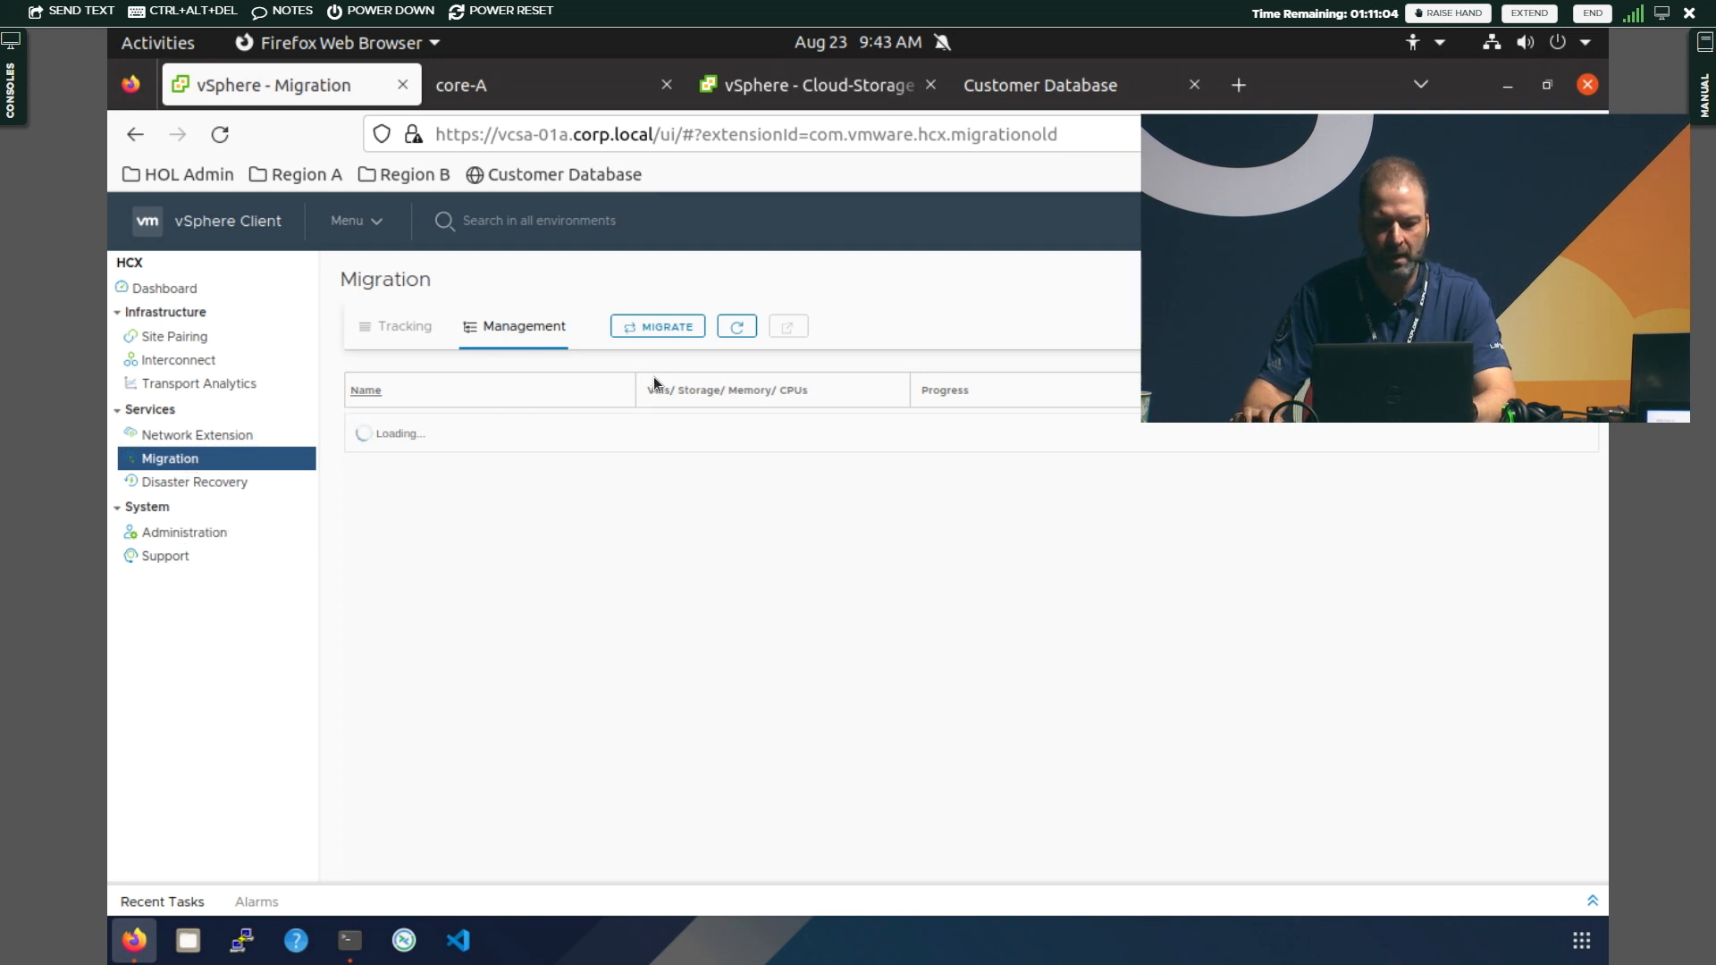
{"action": "left_click", "coordinate": [660, 329]}
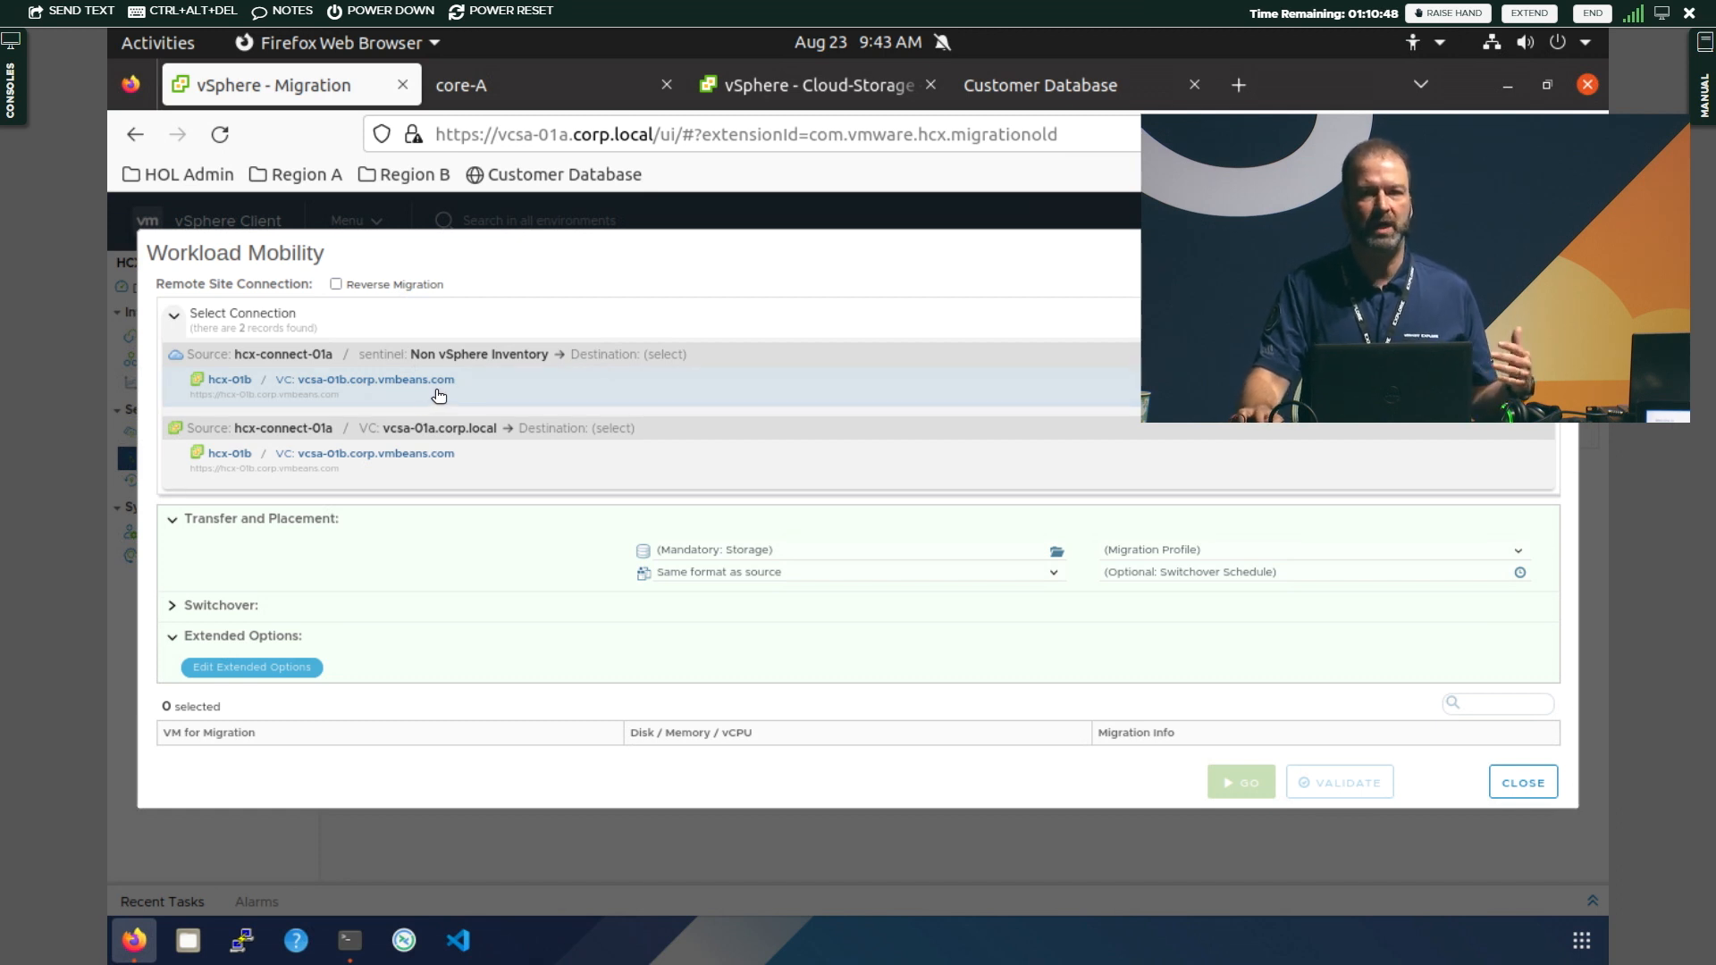
{"action": "left_click", "coordinate": [498, 467]}
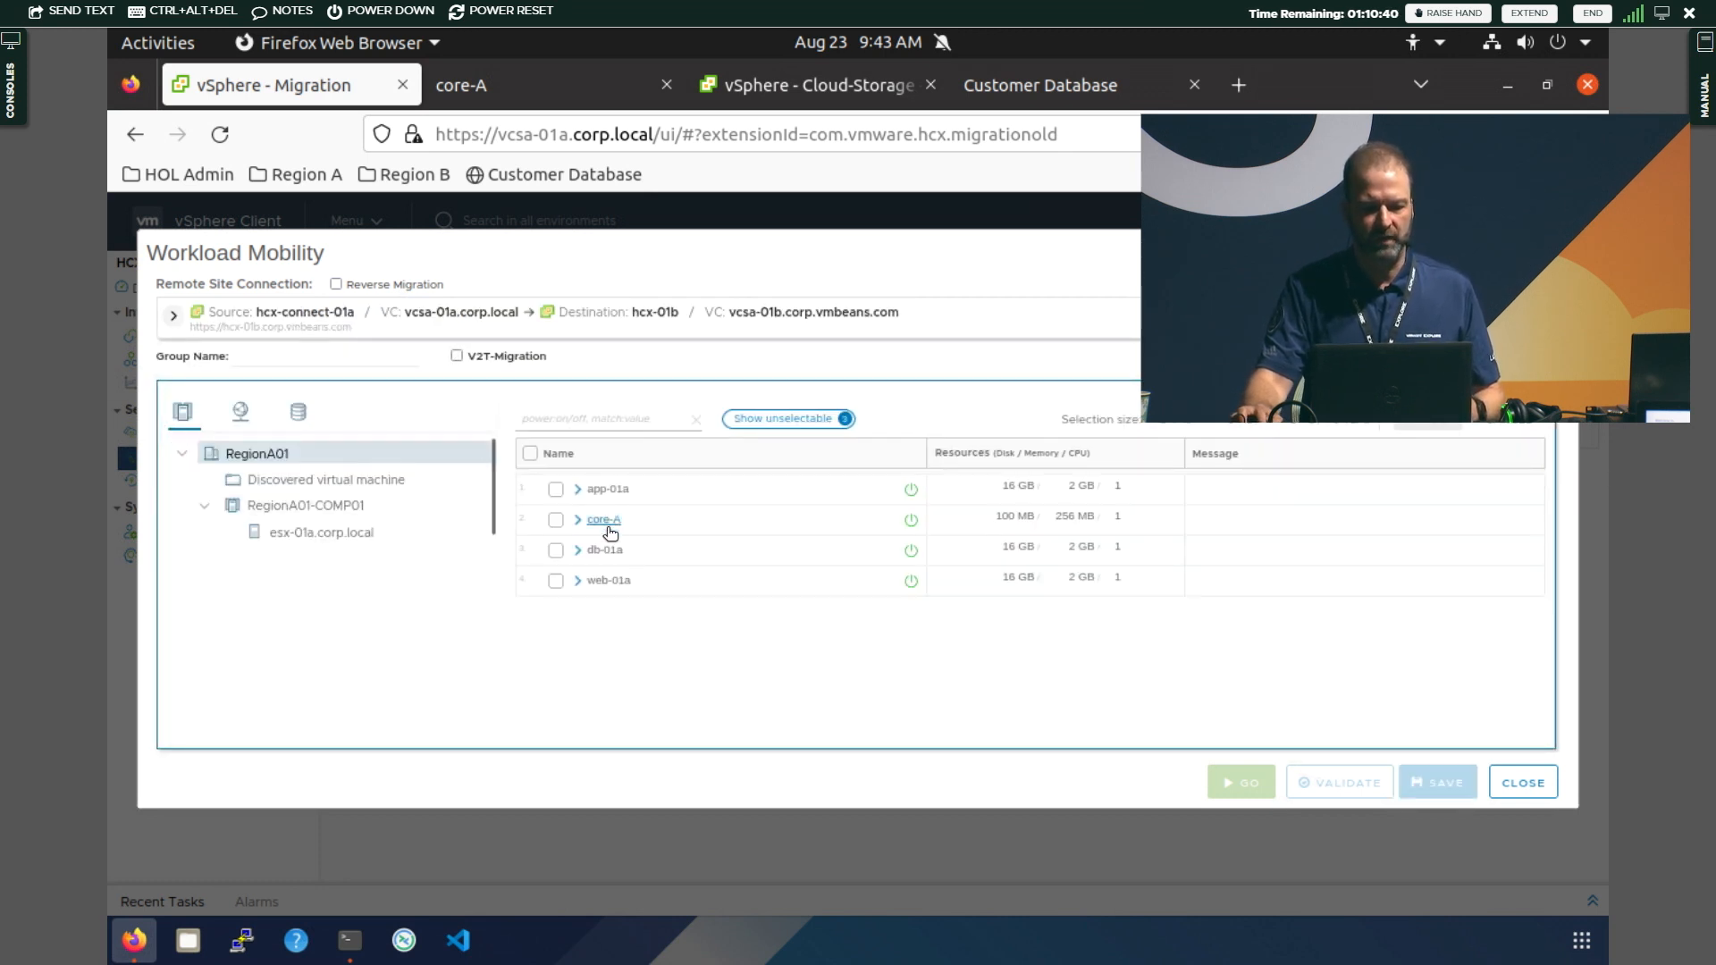
Add the core-A and web-01a virtual machines to the migration and name the group HOL
{"action": "left_click", "coordinate": [556, 520]}
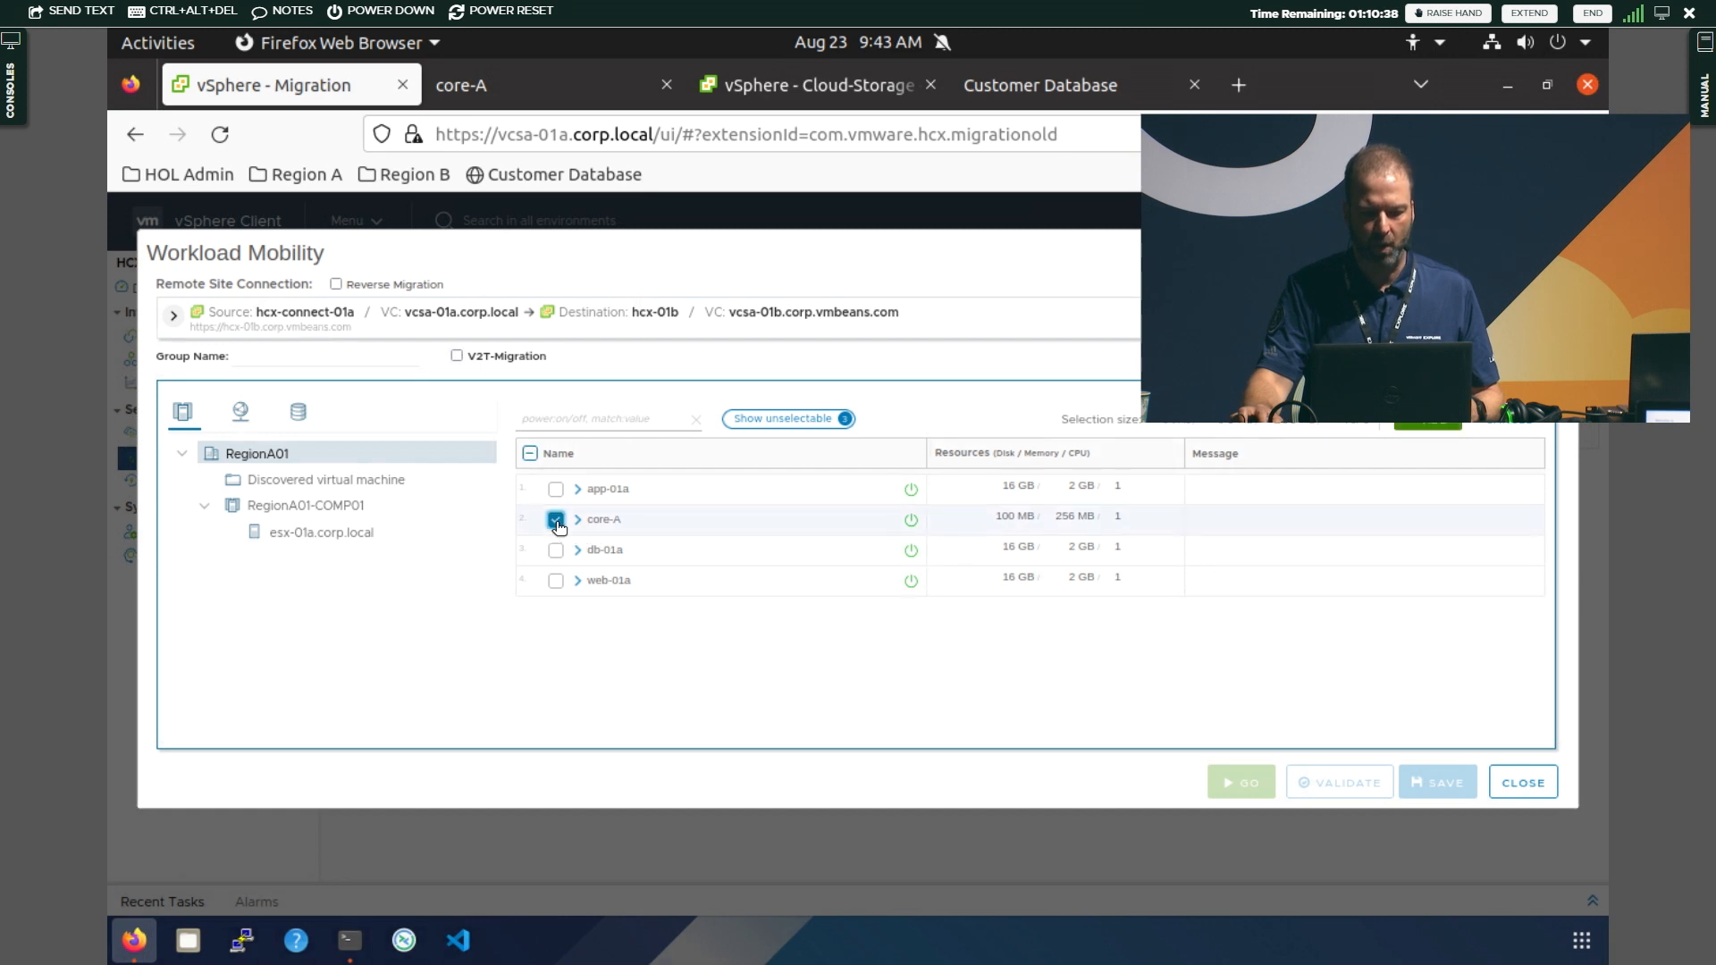
{"action": "left_click", "coordinate": [556, 581]}
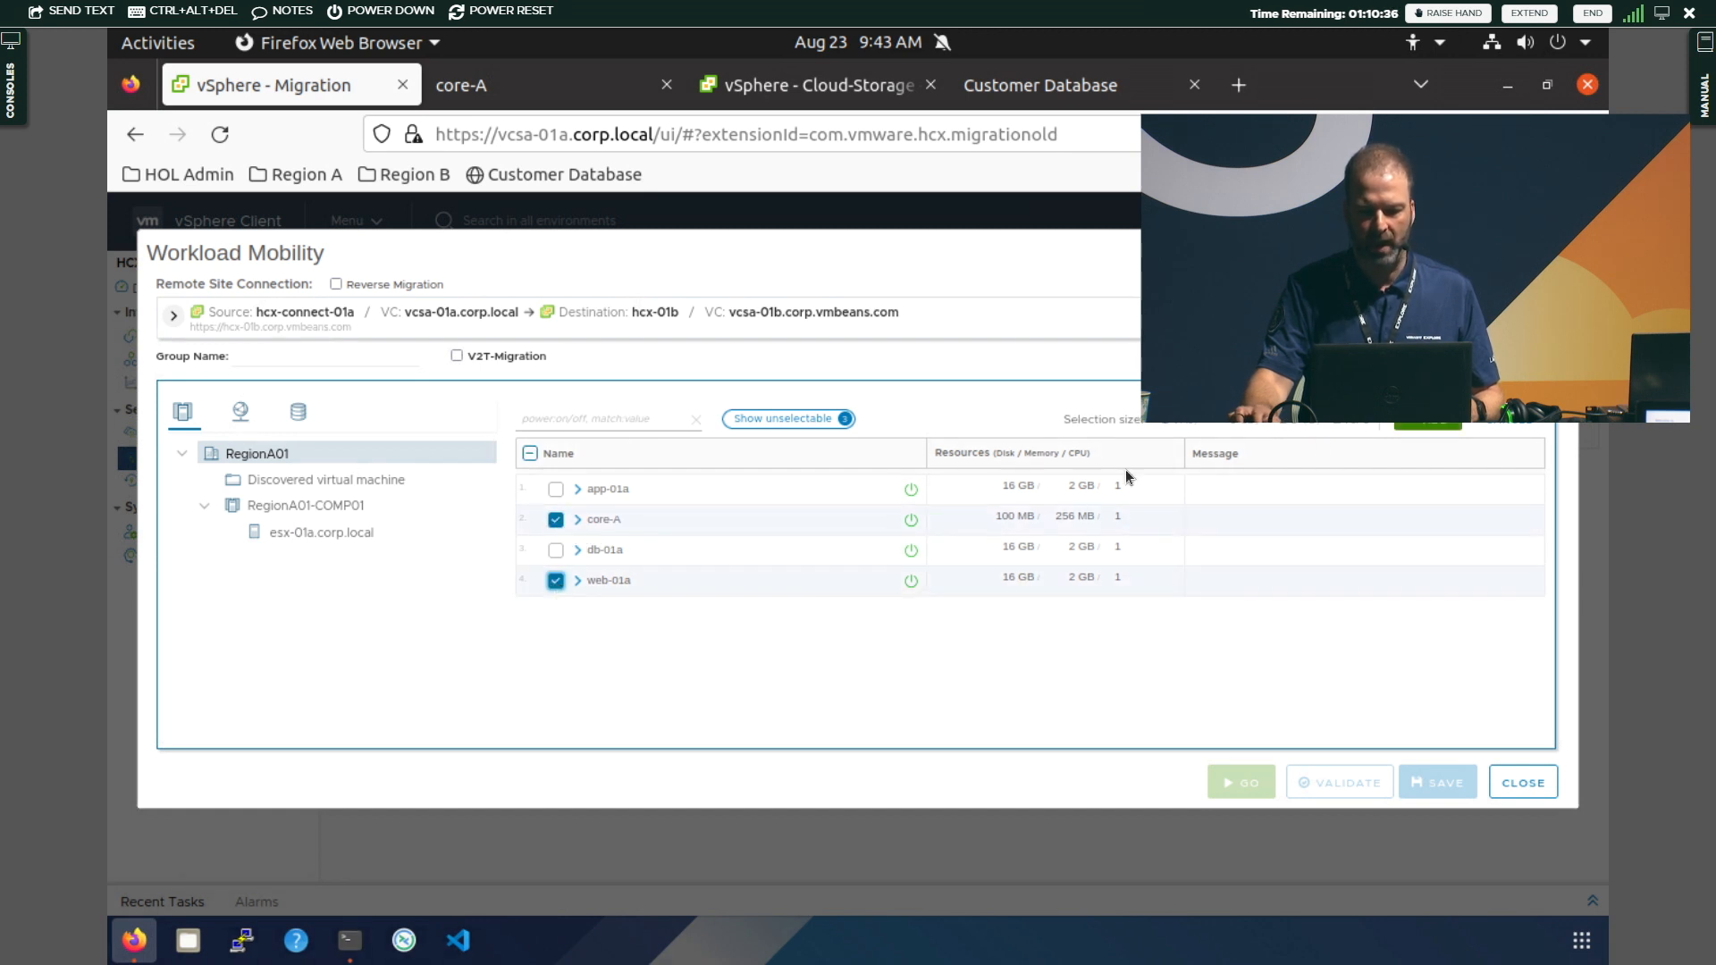
{"action": "left_click", "coordinate": [1433, 428]}
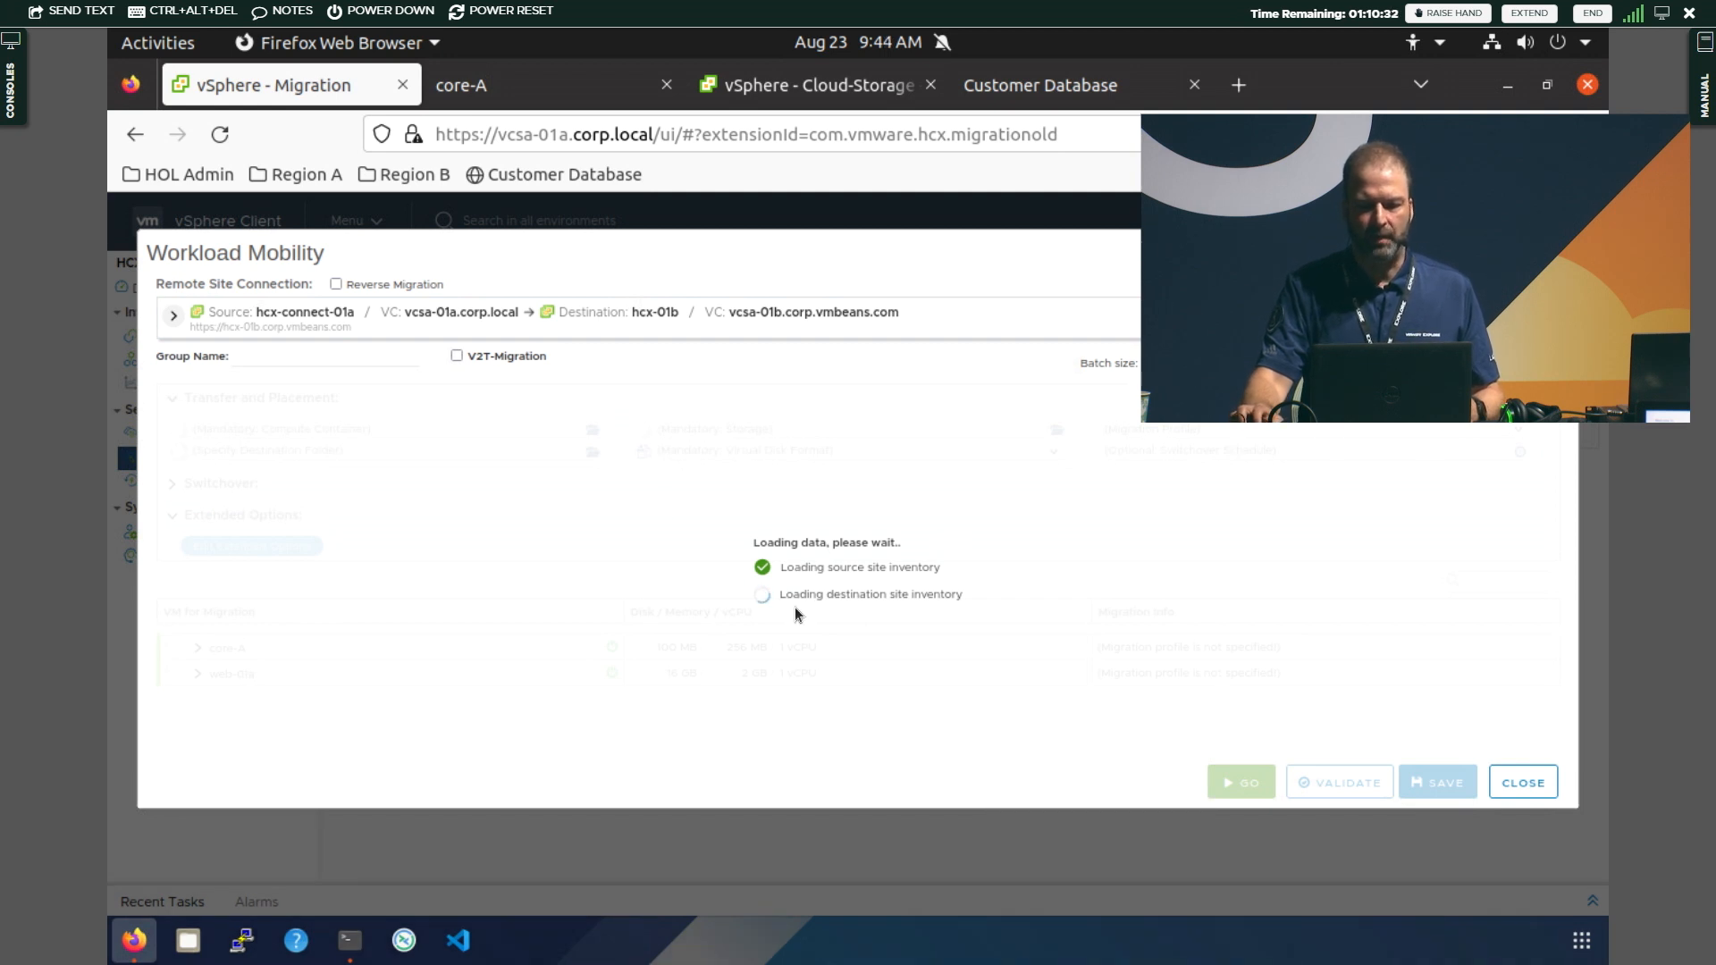
{"action": "left_click", "coordinate": [326, 356]}
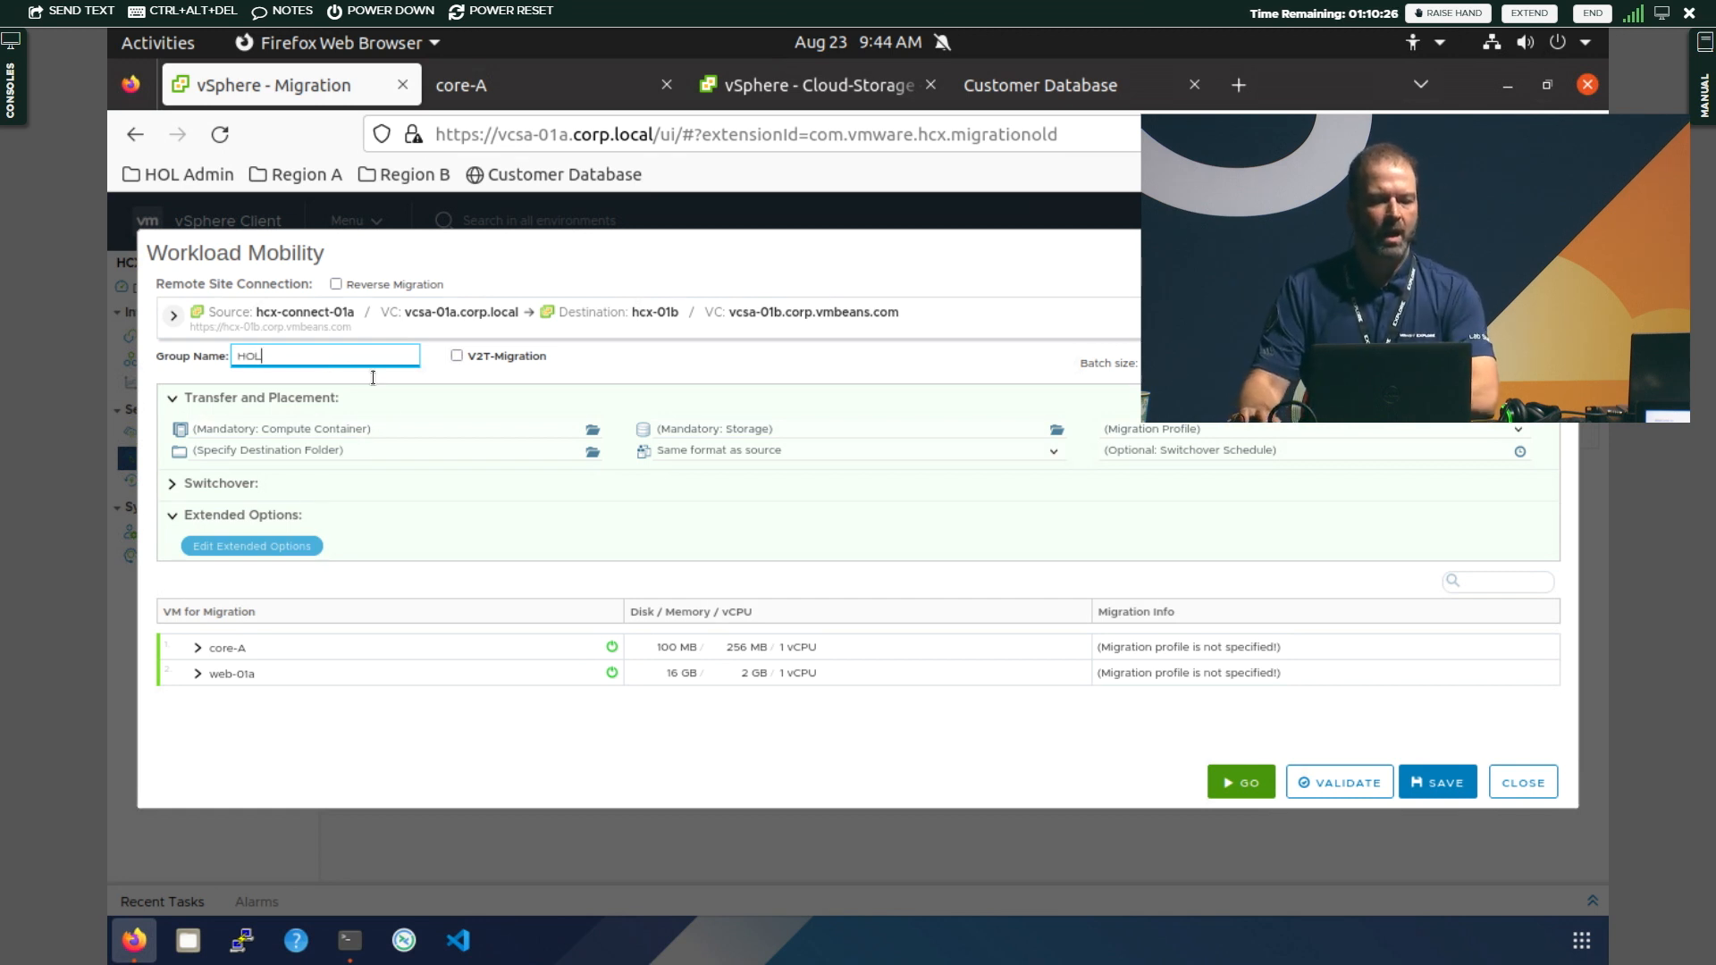
Set the destination compute container to esx-01b.corp.vmbeans.com and the destination folder to Discovered virtual machine
{"action": "left_click", "coordinate": [370, 432]}
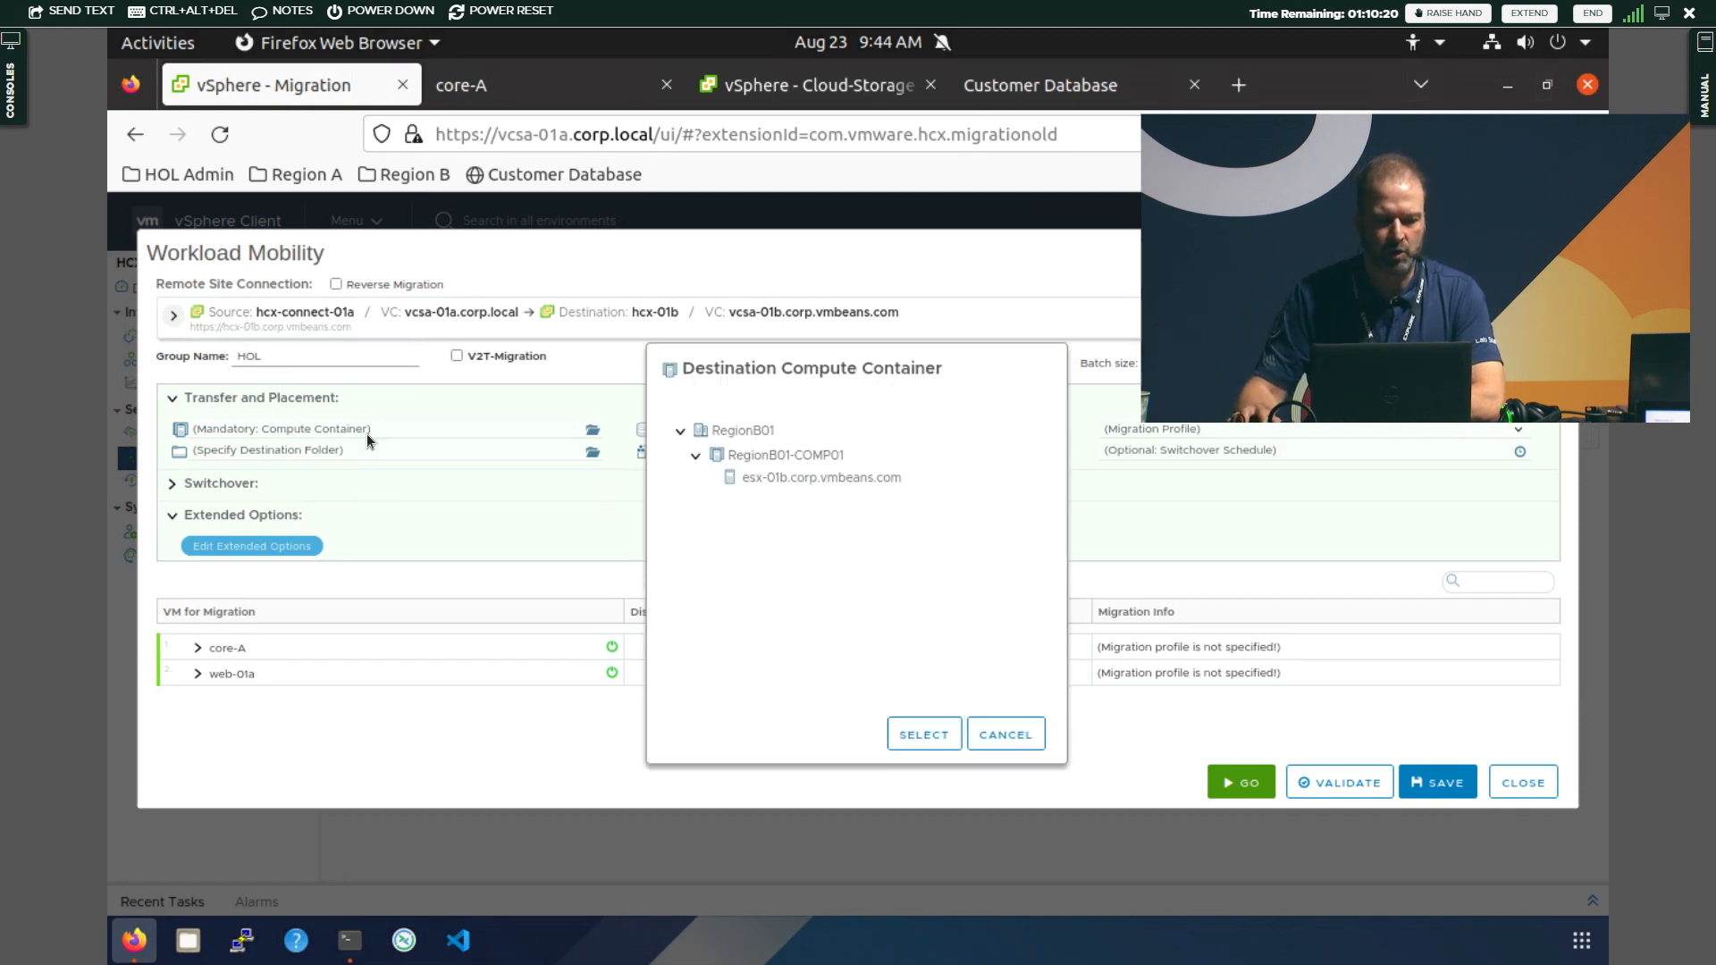
{"action": "left_click", "coordinate": [800, 483]}
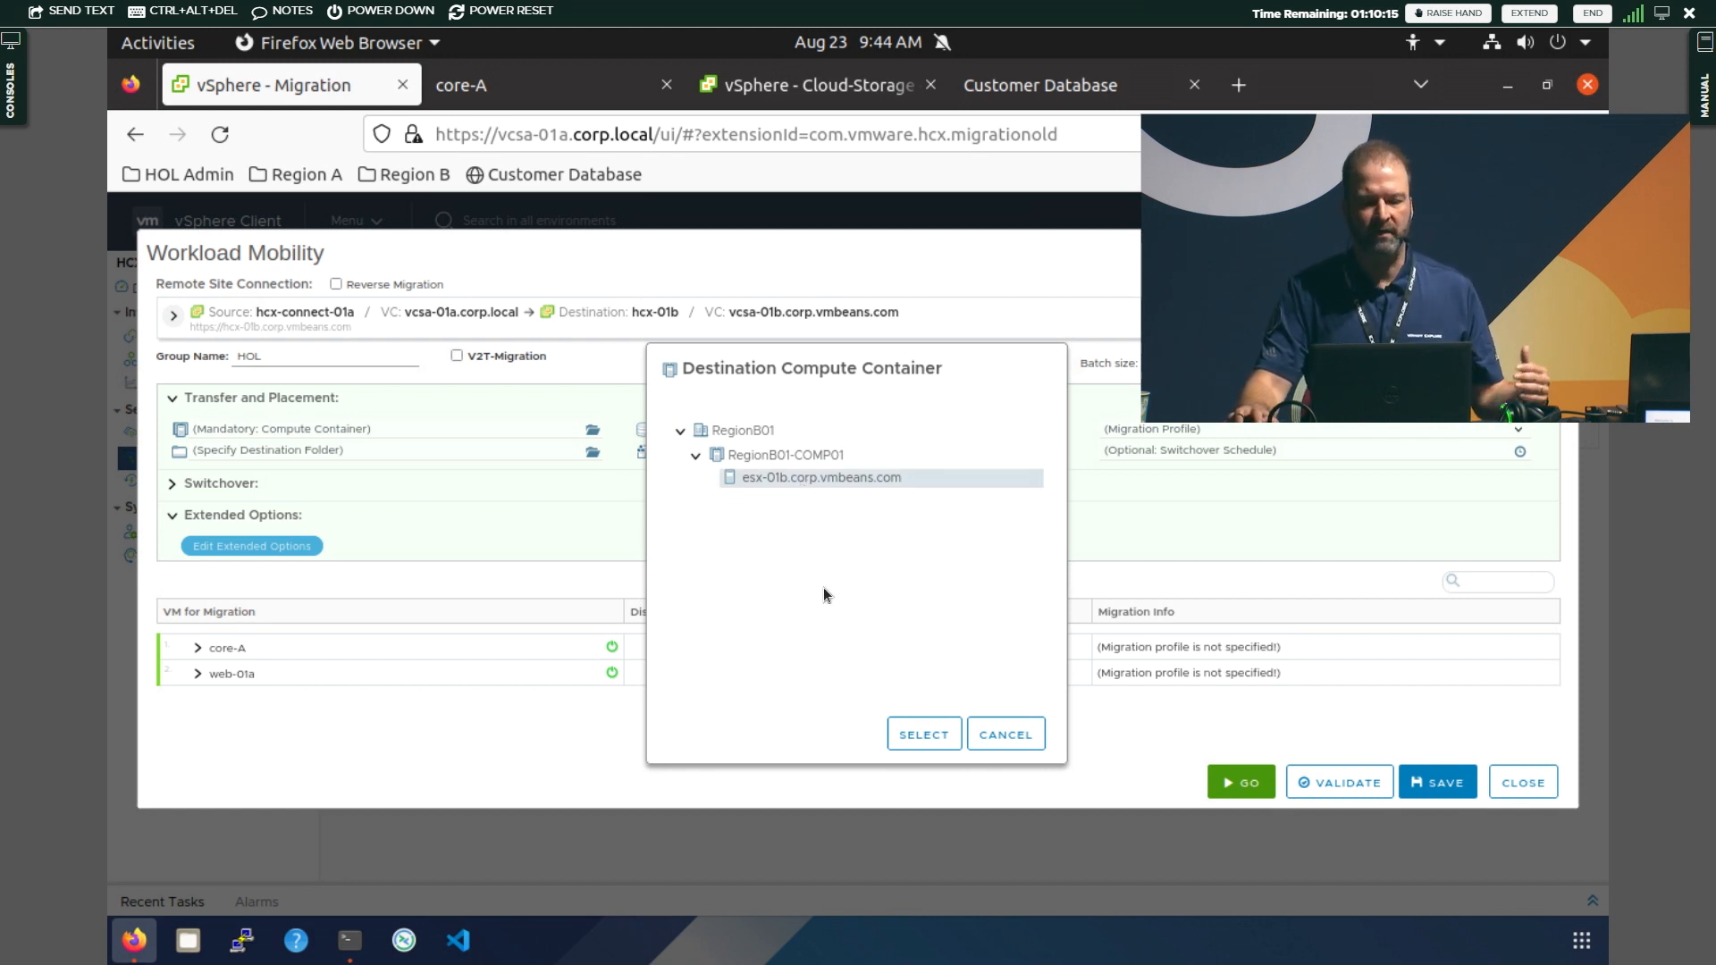
{"action": "left_click", "coordinate": [925, 734]}
{"action": "left_click", "coordinate": [490, 452]}
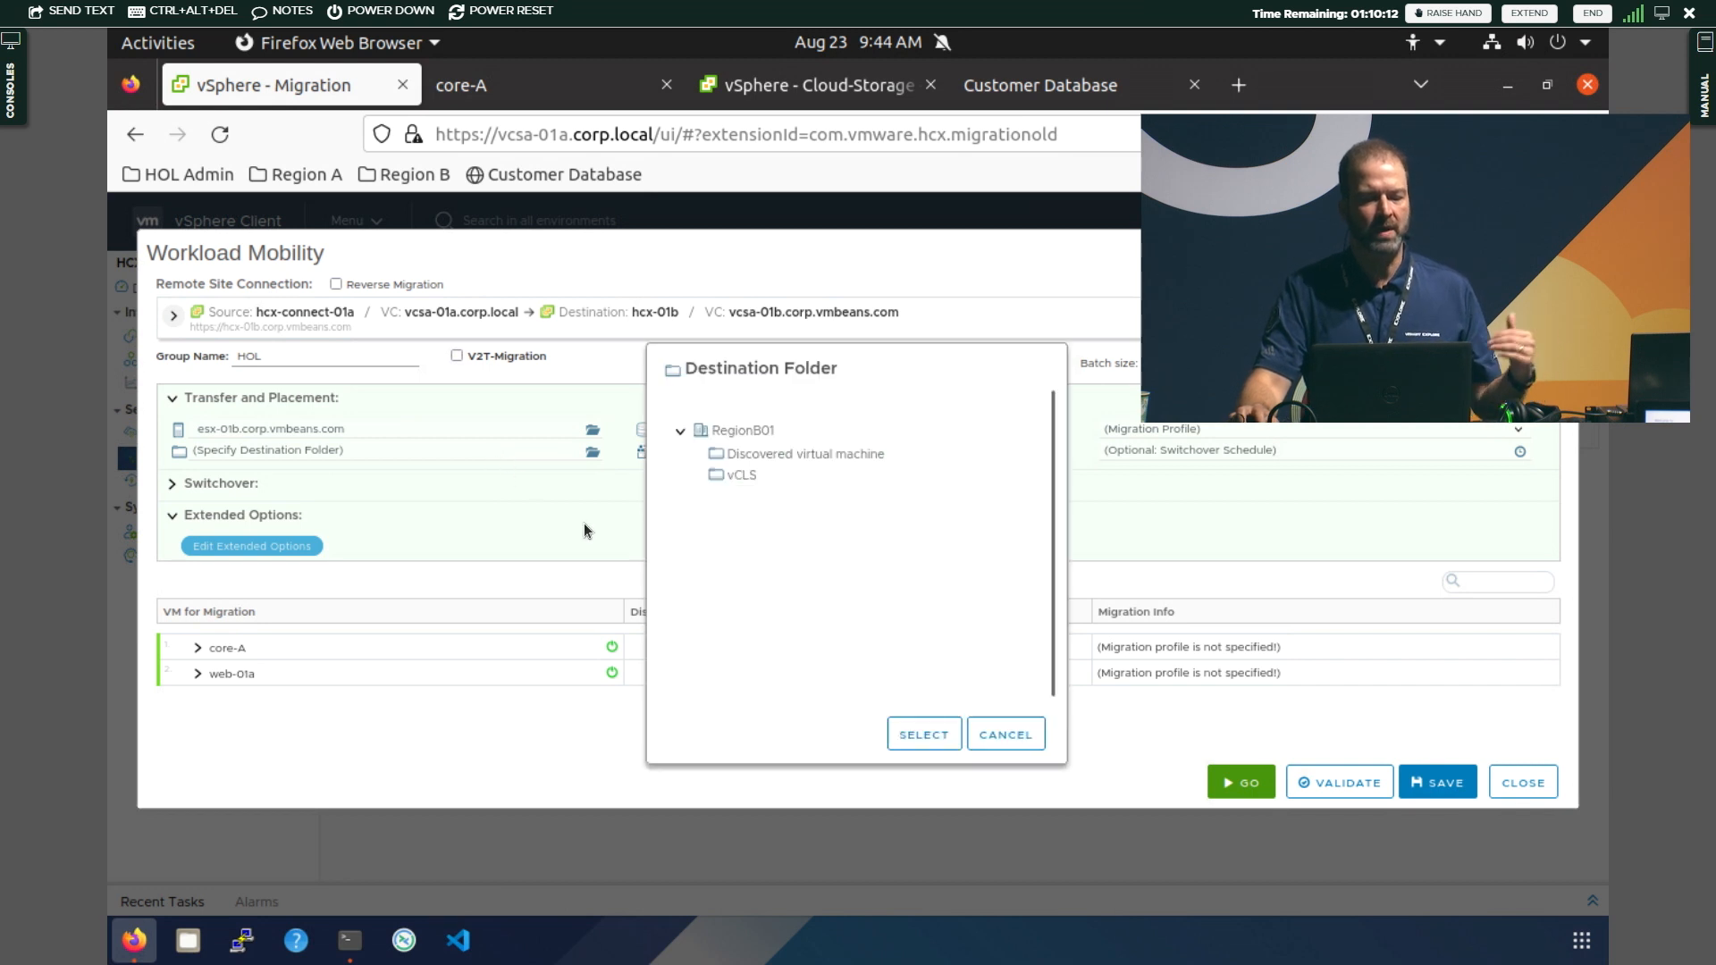
{"action": "left_click", "coordinate": [776, 454]}
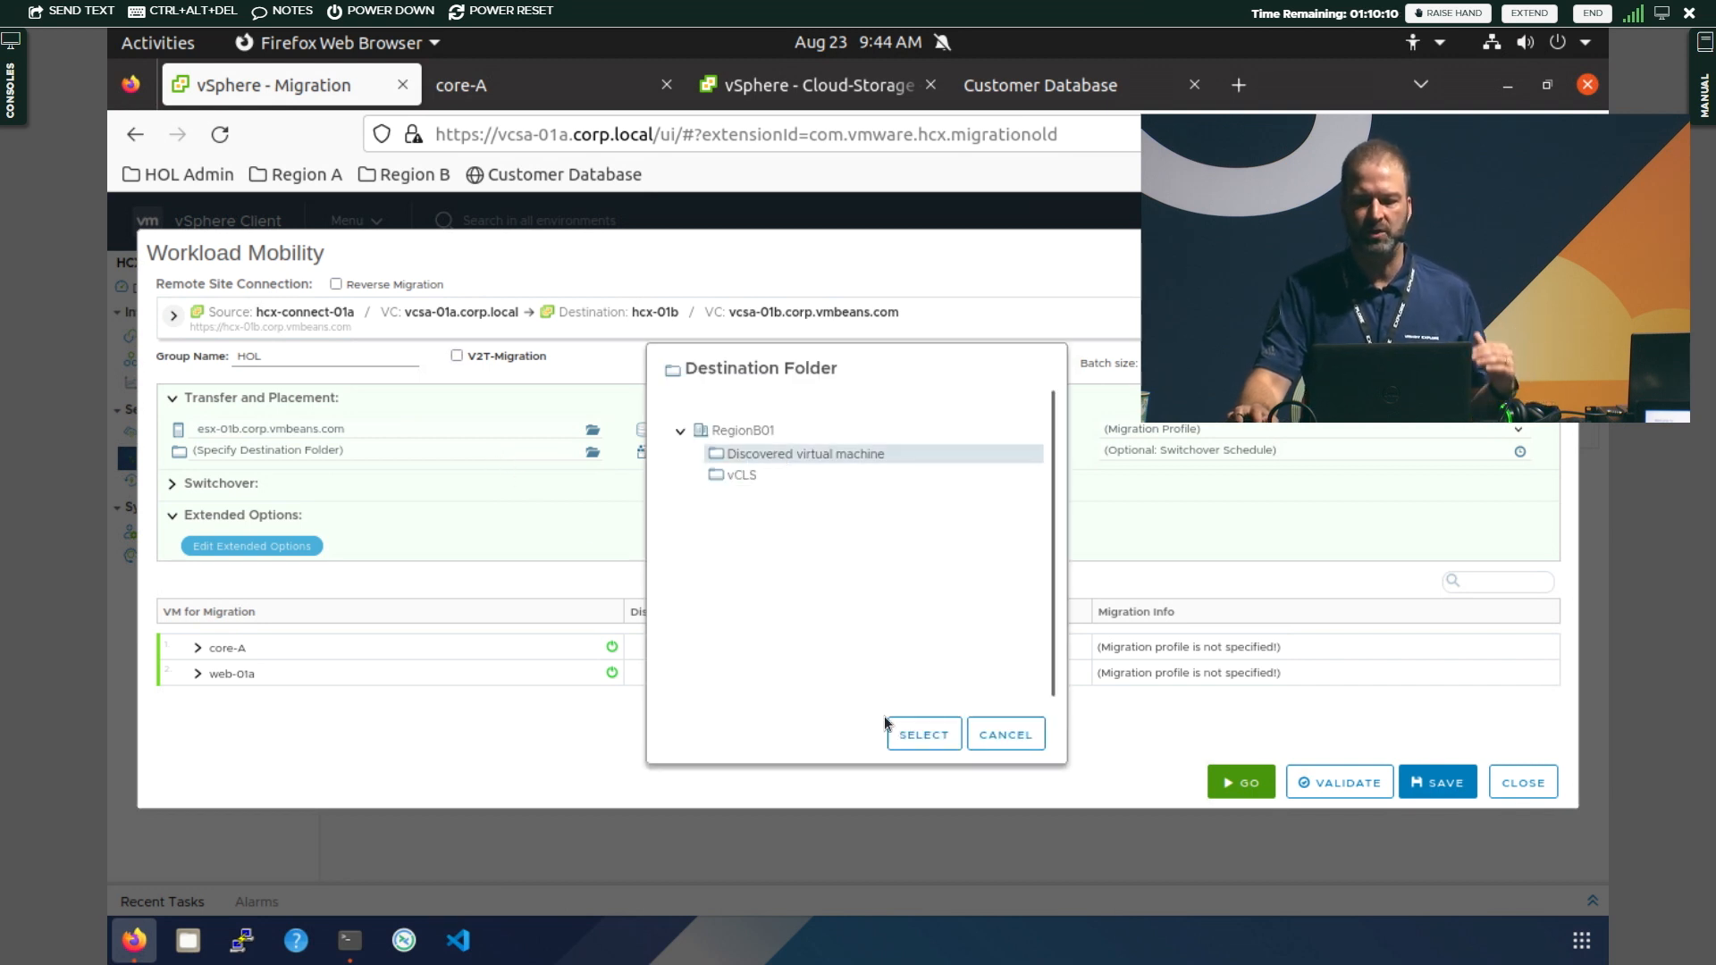
{"action": "left_click", "coordinate": [921, 736]}
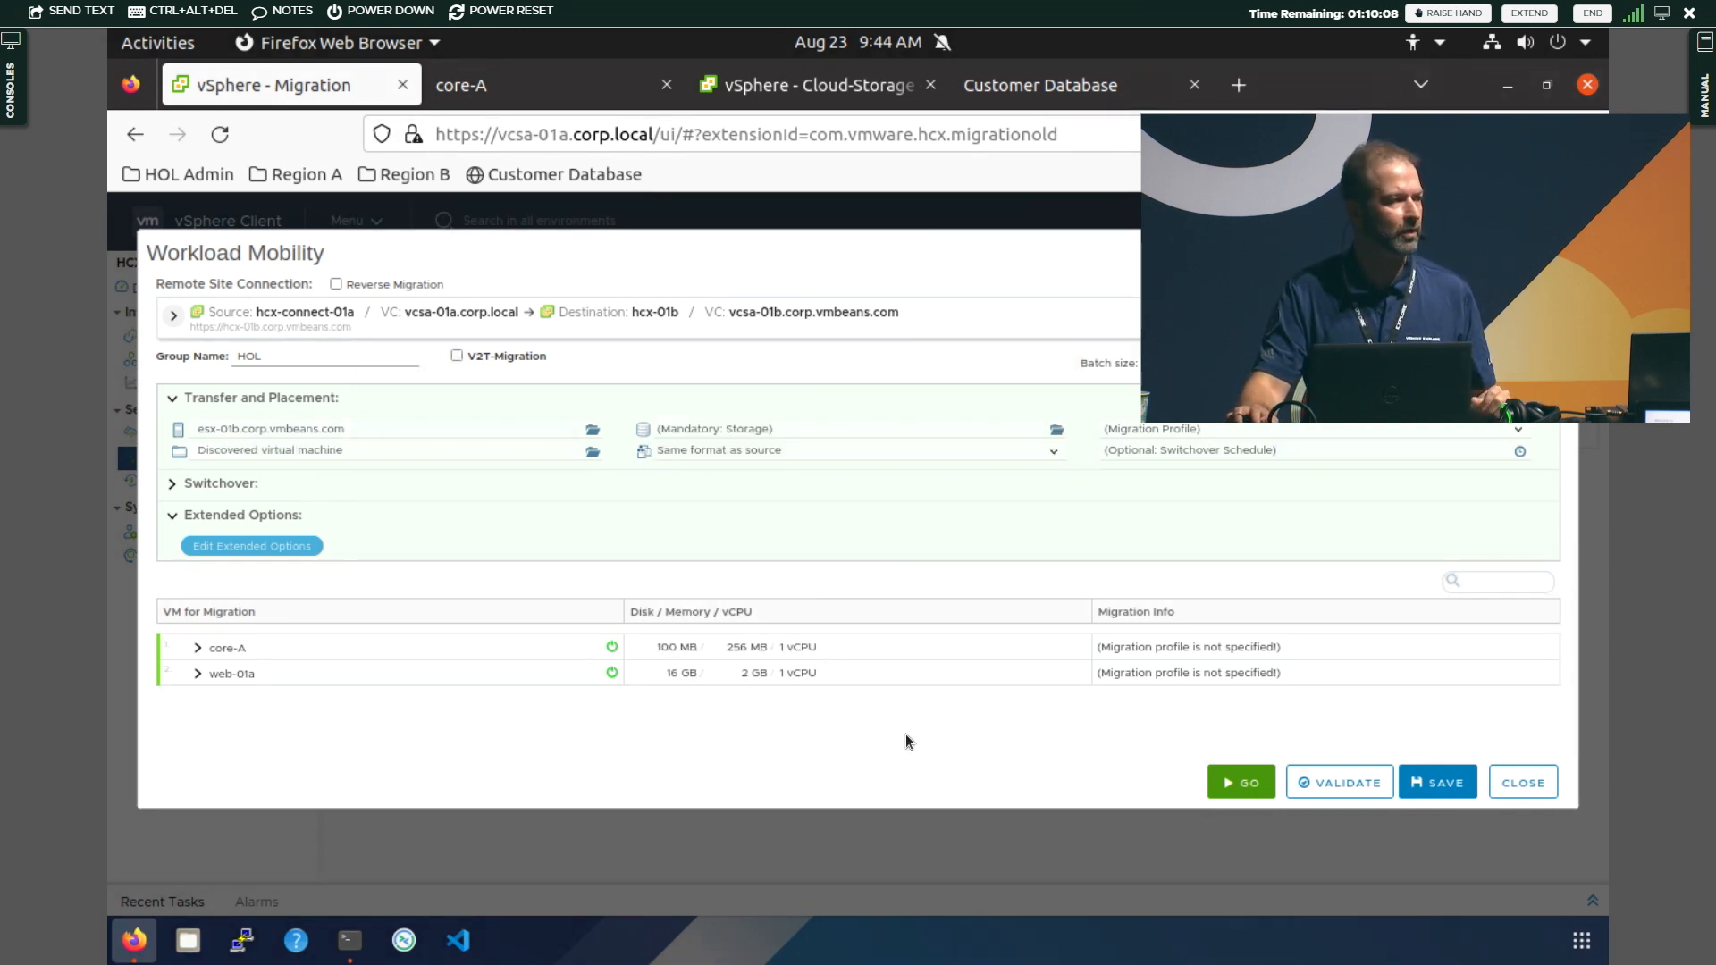
Set the destination storage to HCX-Datastore-B with the Thin Provision disk format
{"action": "left_click", "coordinate": [731, 433]}
{"action": "left_click", "coordinate": [534, 503]}
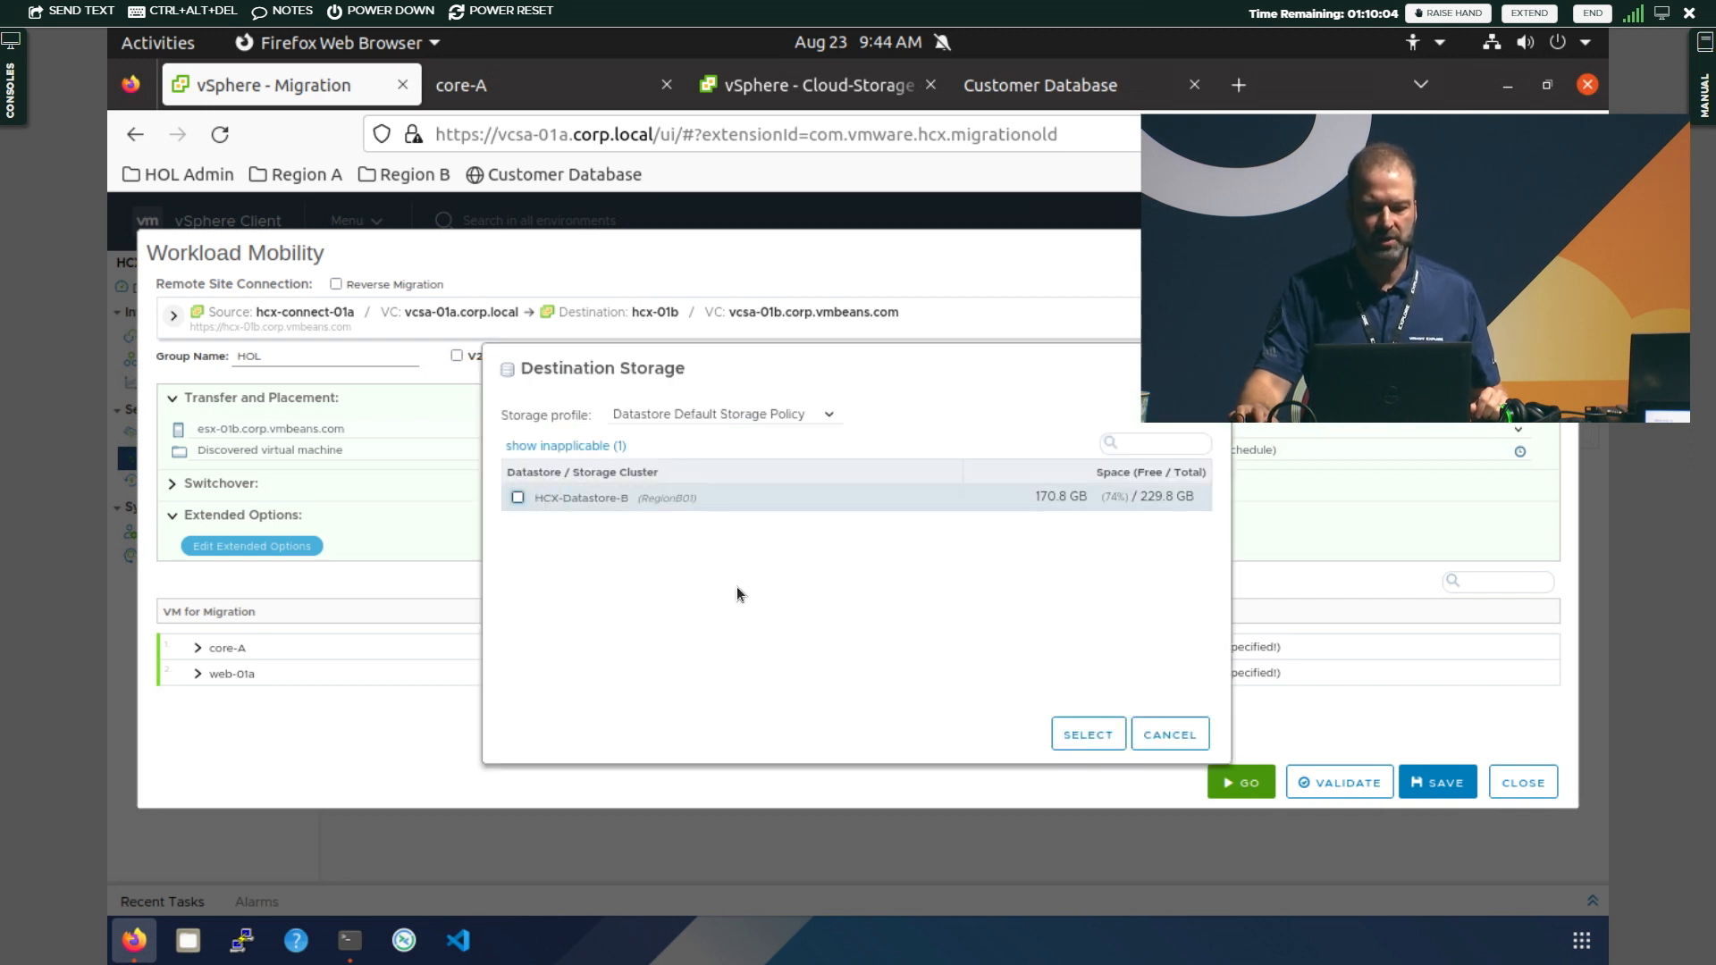
{"action": "left_click", "coordinate": [1091, 735]}
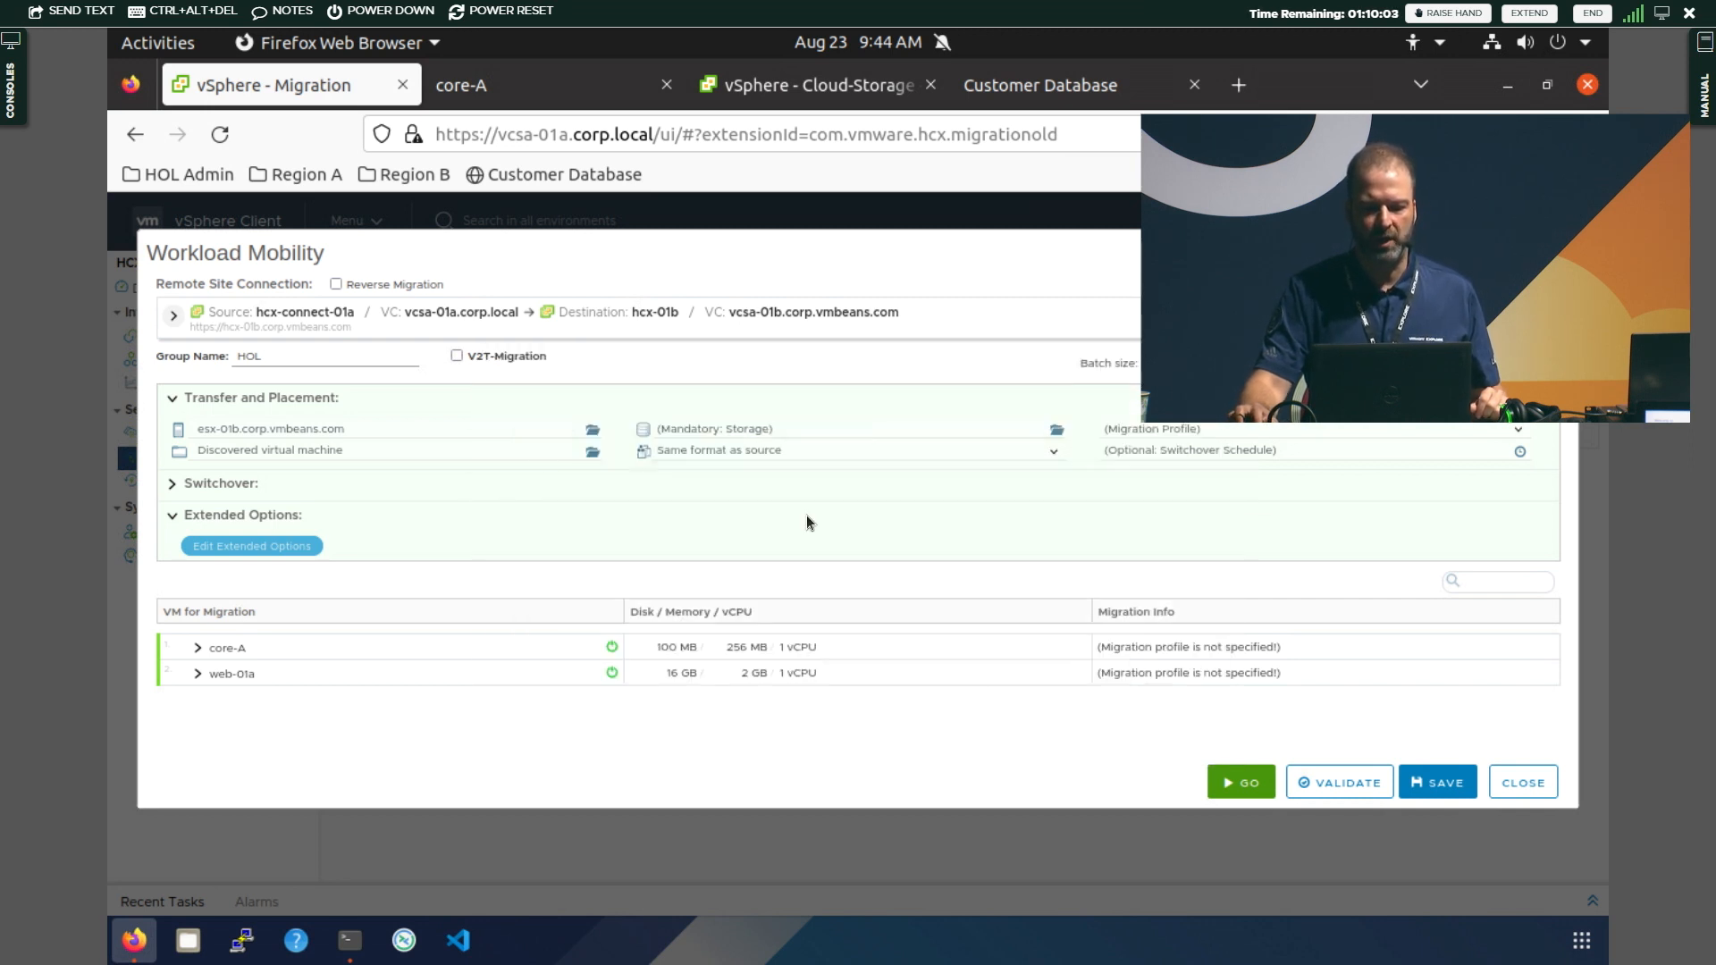
{"action": "left_click", "coordinate": [722, 454]}
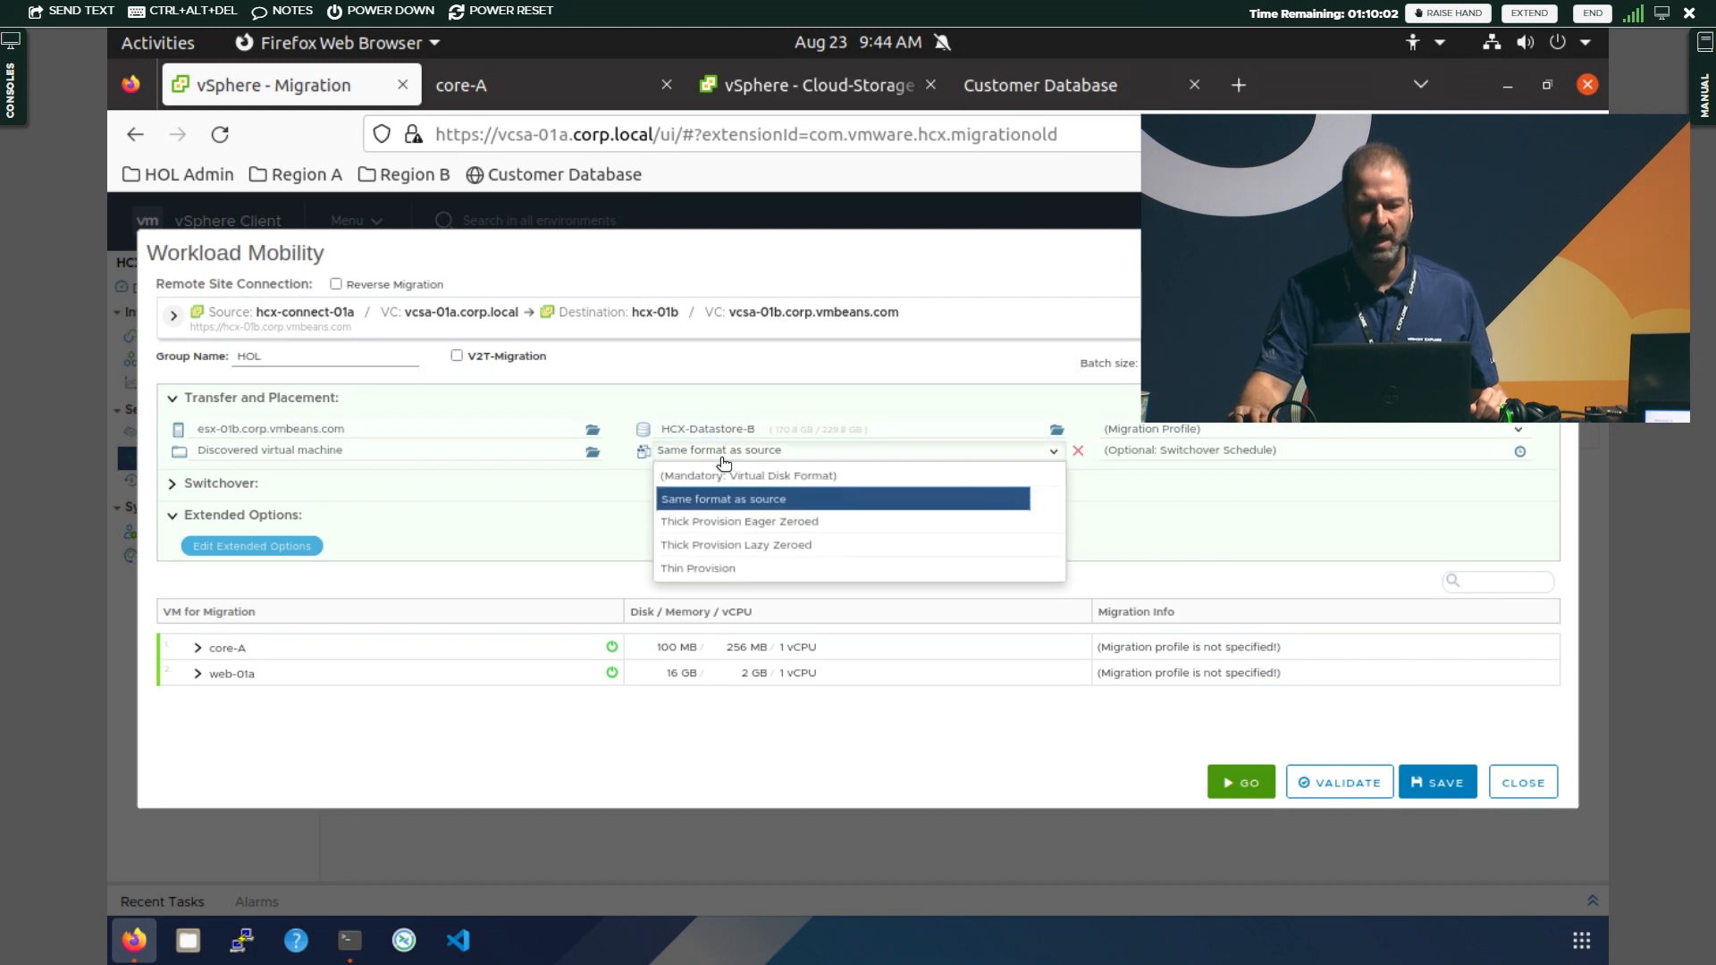
{"action": "left_click", "coordinate": [746, 570]}
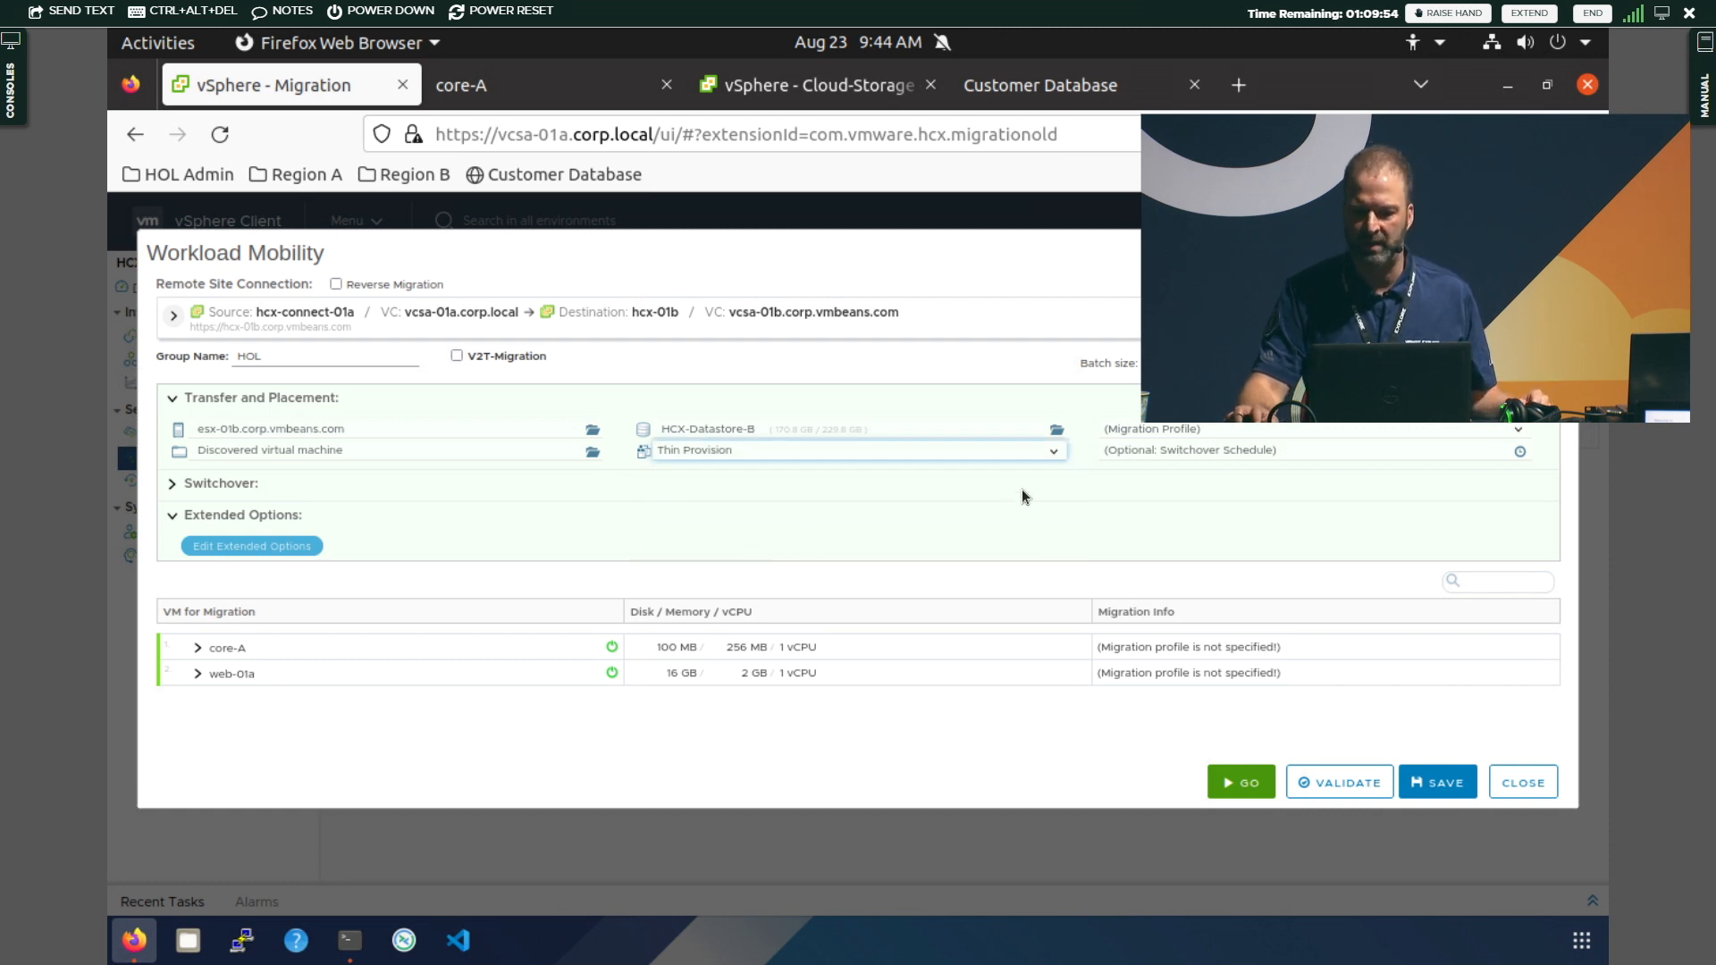
Set the migration profile to vMotion and view the optional switchover schedule without applying a maintenance window
{"action": "left_click", "coordinate": [1178, 438]}
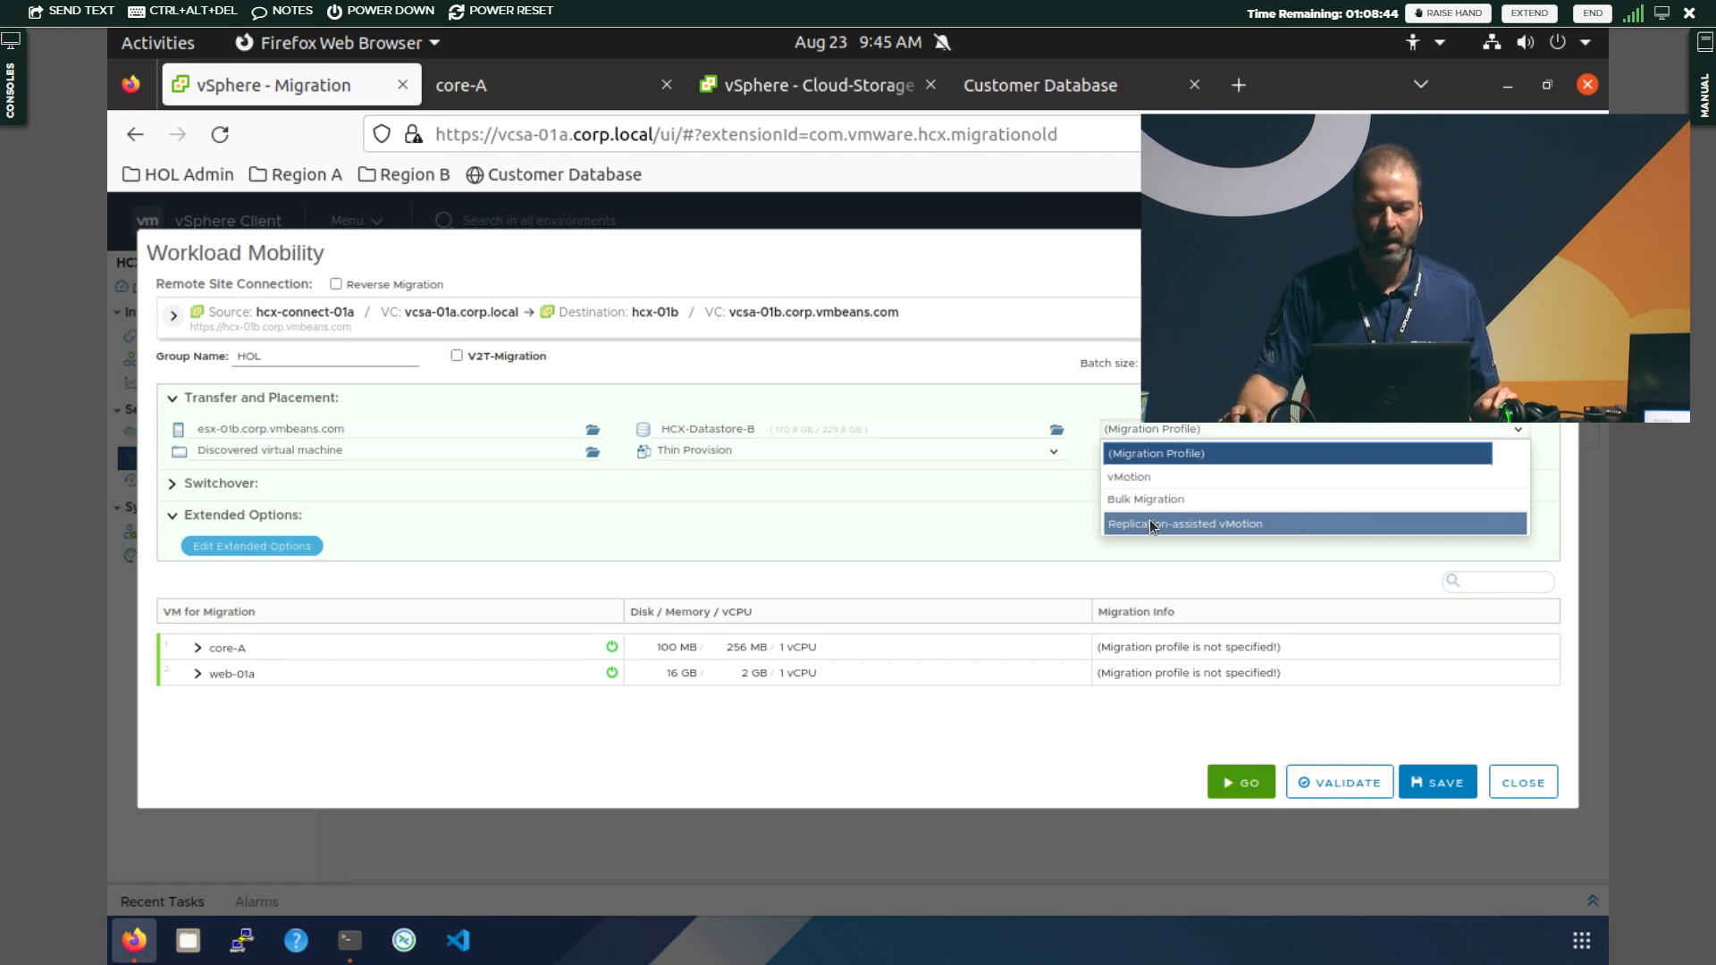
{"action": "left_click", "coordinate": [1187, 476]}
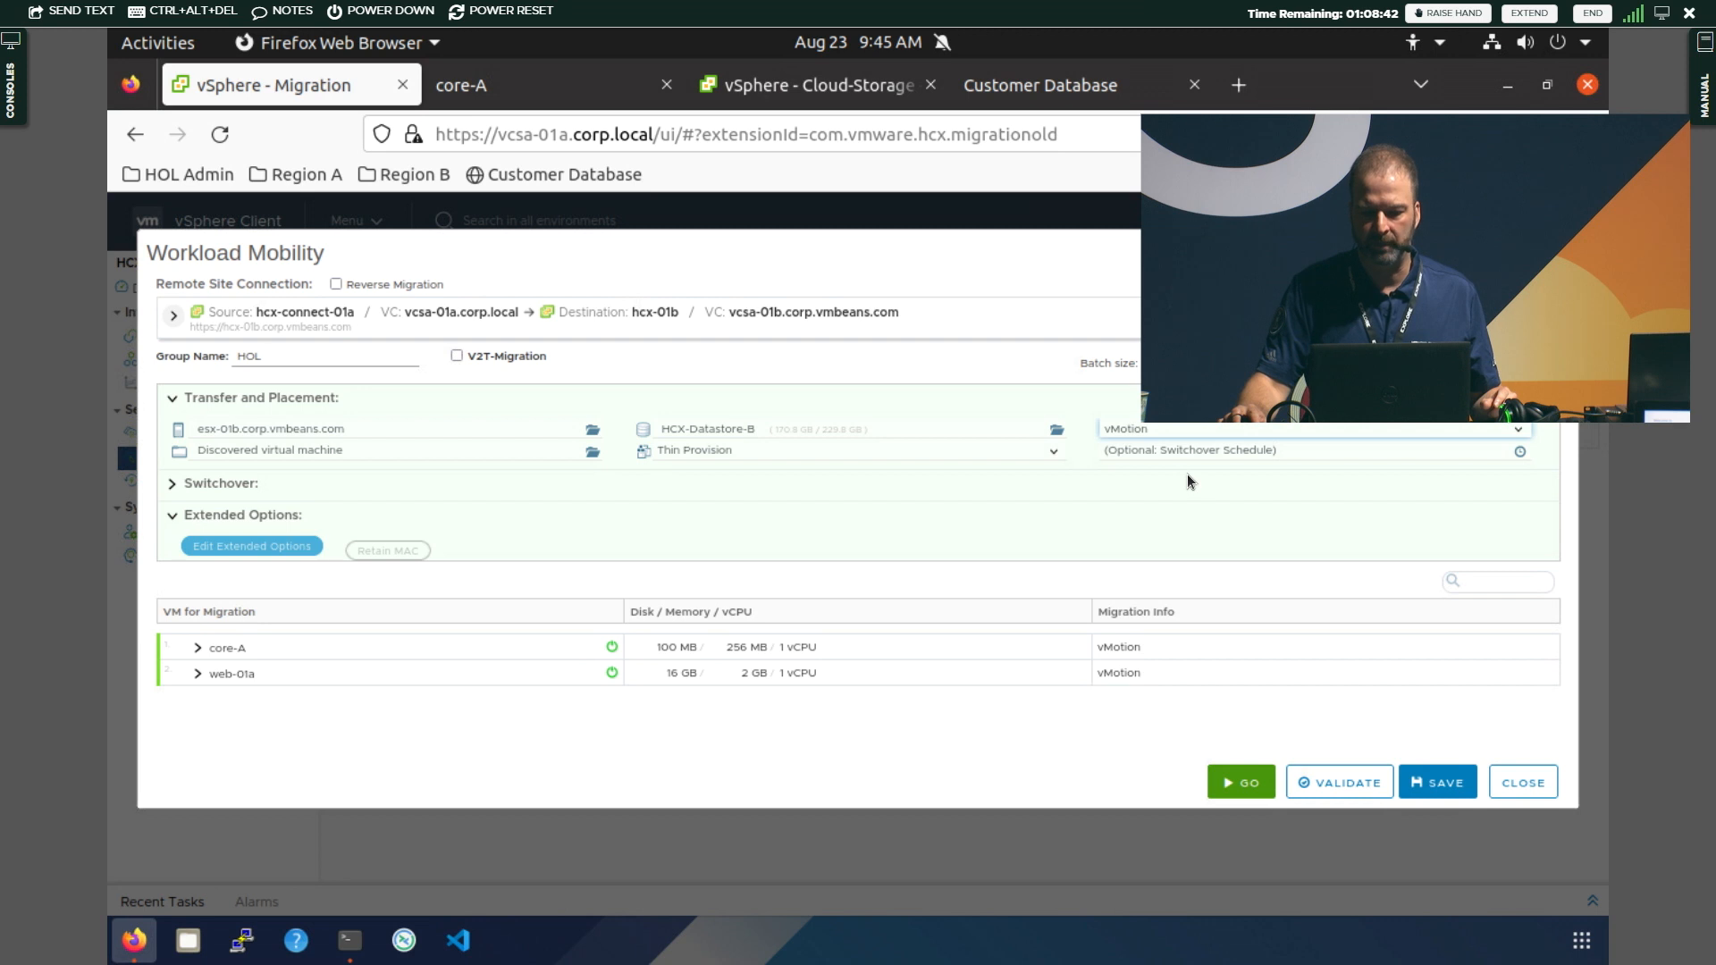
{"action": "left_click", "coordinate": [1188, 453]}
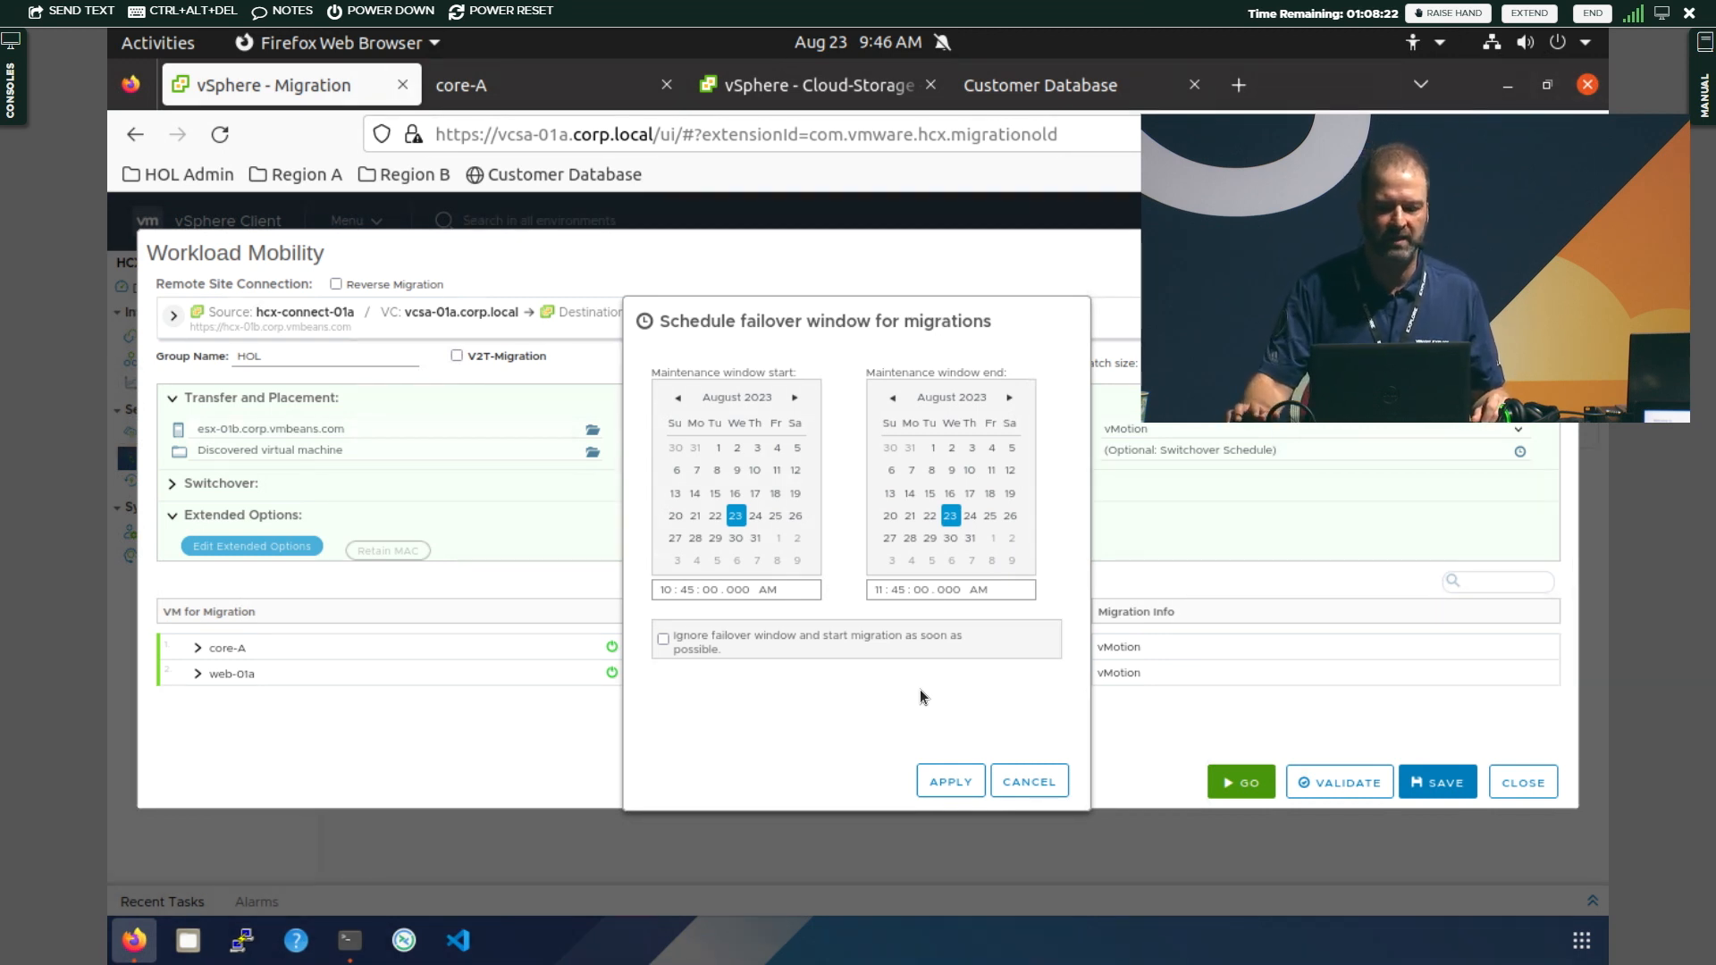
{"action": "left_click", "coordinate": [1017, 783]}
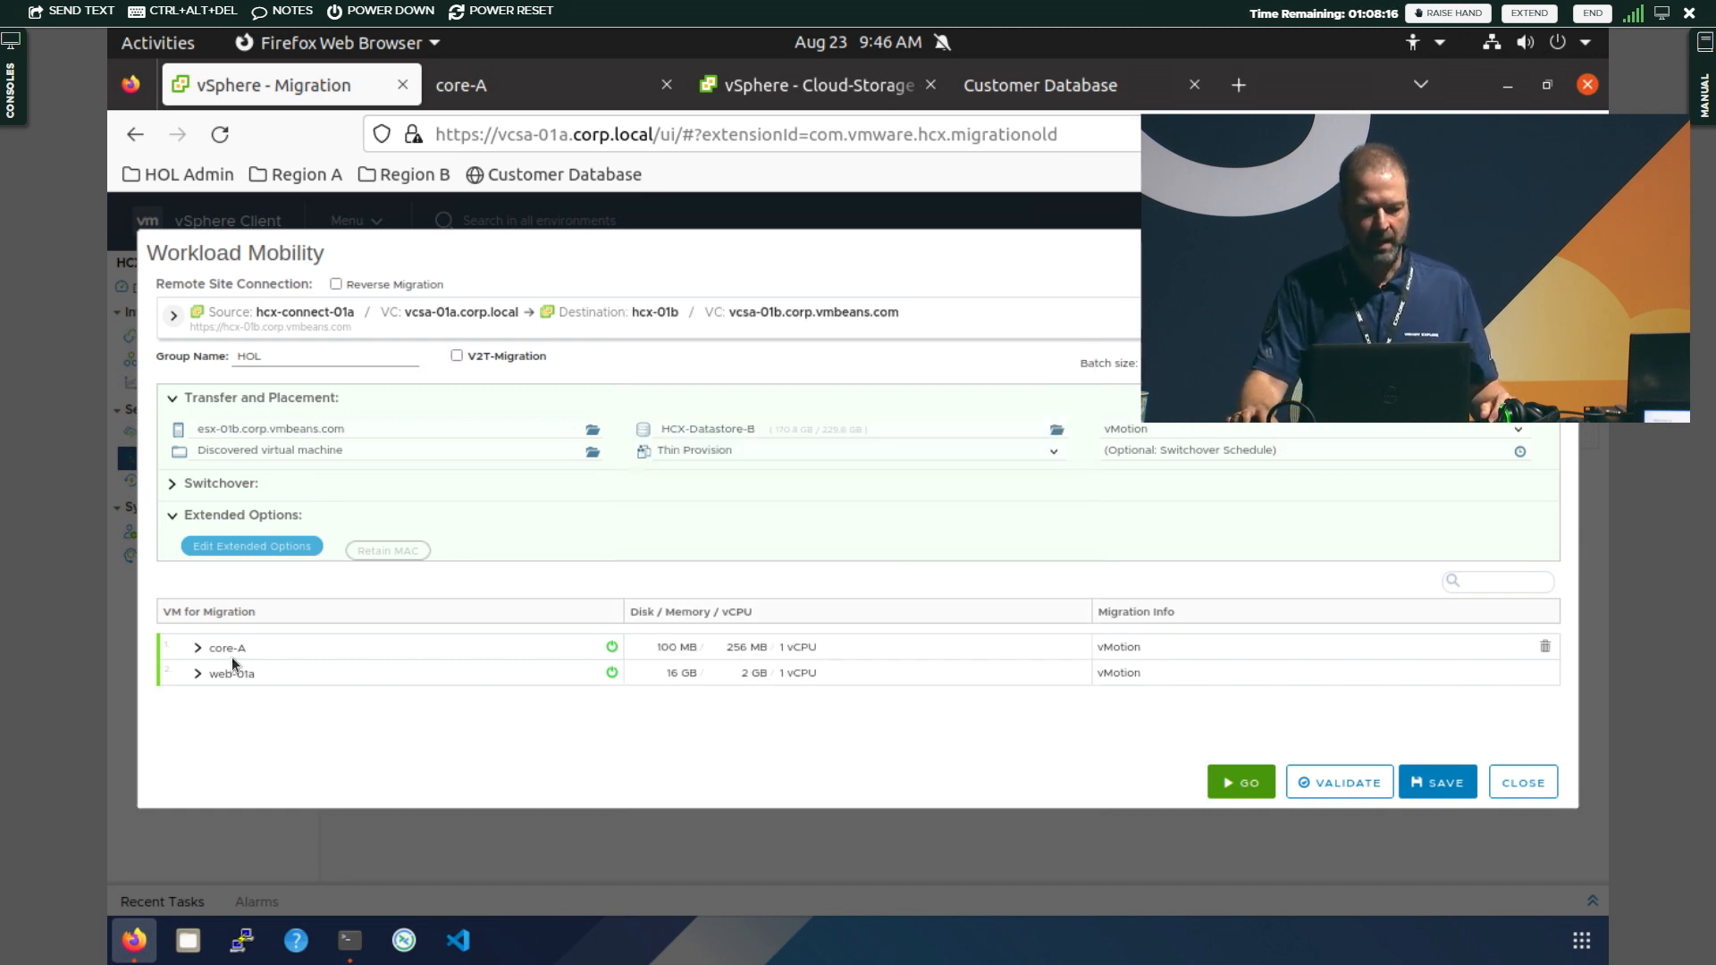
Expand core-A and web-01a in the migration list to check their placement settings and destination network mappings
{"action": "left_click", "coordinate": [197, 648]}
{"action": "scroll", "coordinate": [195, 720], "scroll_direction": "down", "scroll_amount": 1}
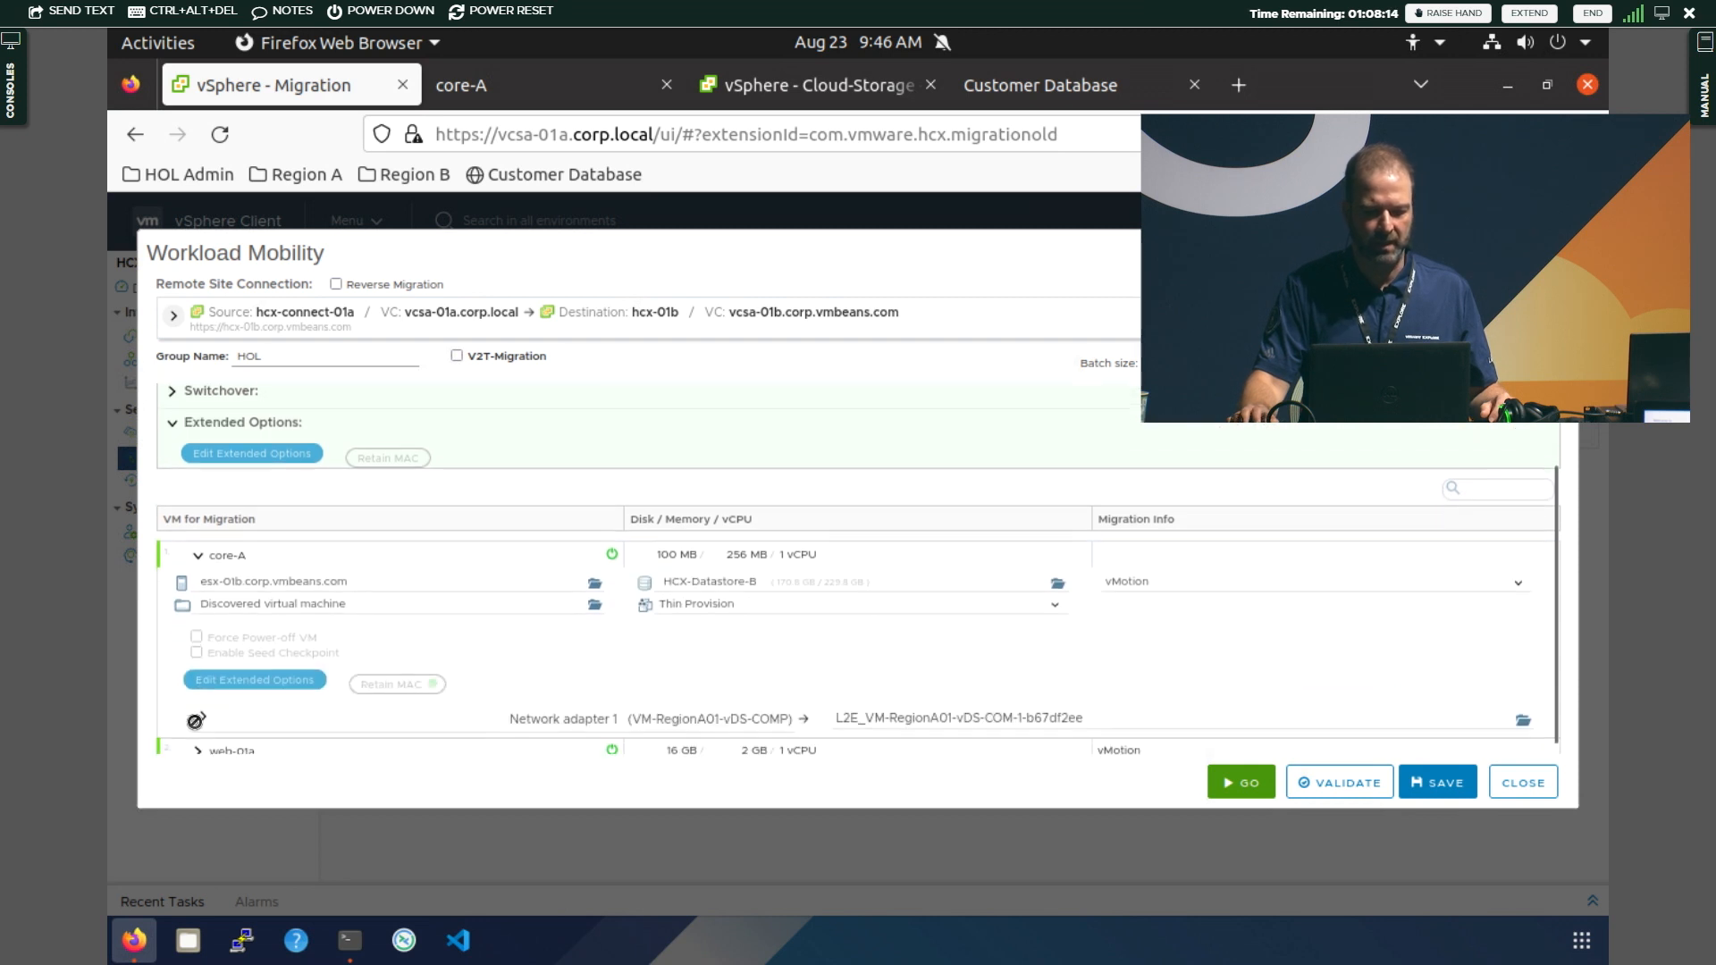
{"action": "scroll", "coordinate": [1073, 693], "scroll_direction": "down", "scroll_amount": 2}
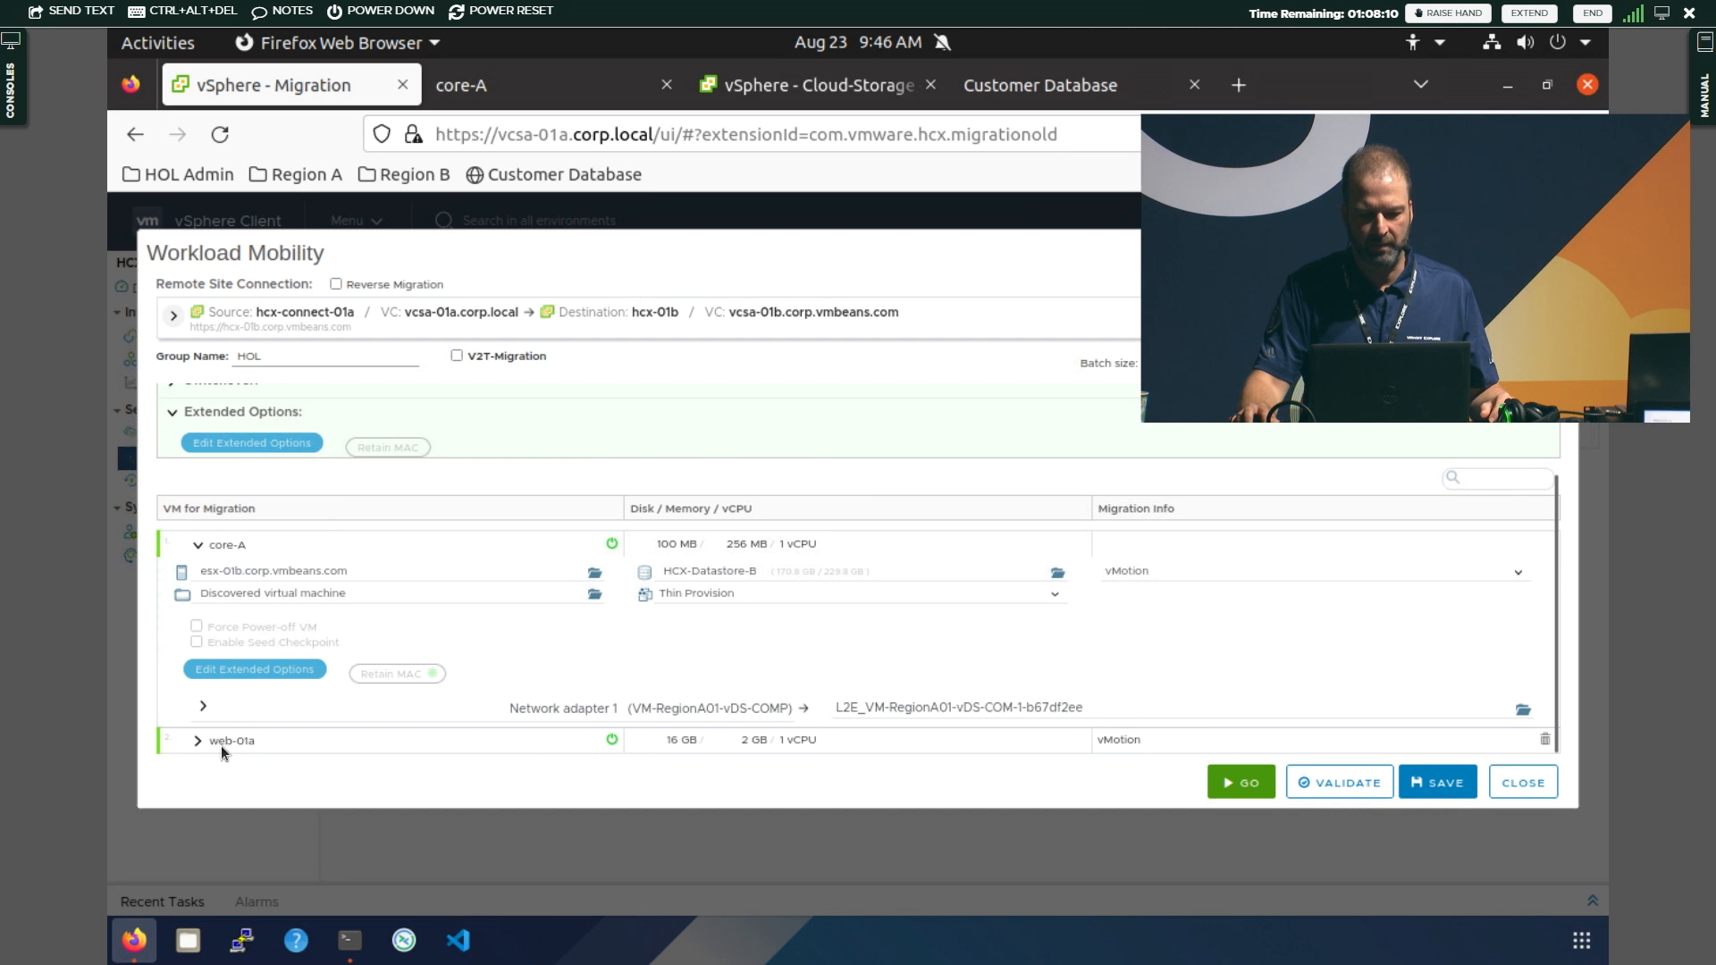
{"action": "left_click", "coordinate": [198, 742]}
{"action": "scroll", "coordinate": [516, 733], "scroll_direction": "down", "scroll_amount": 3}
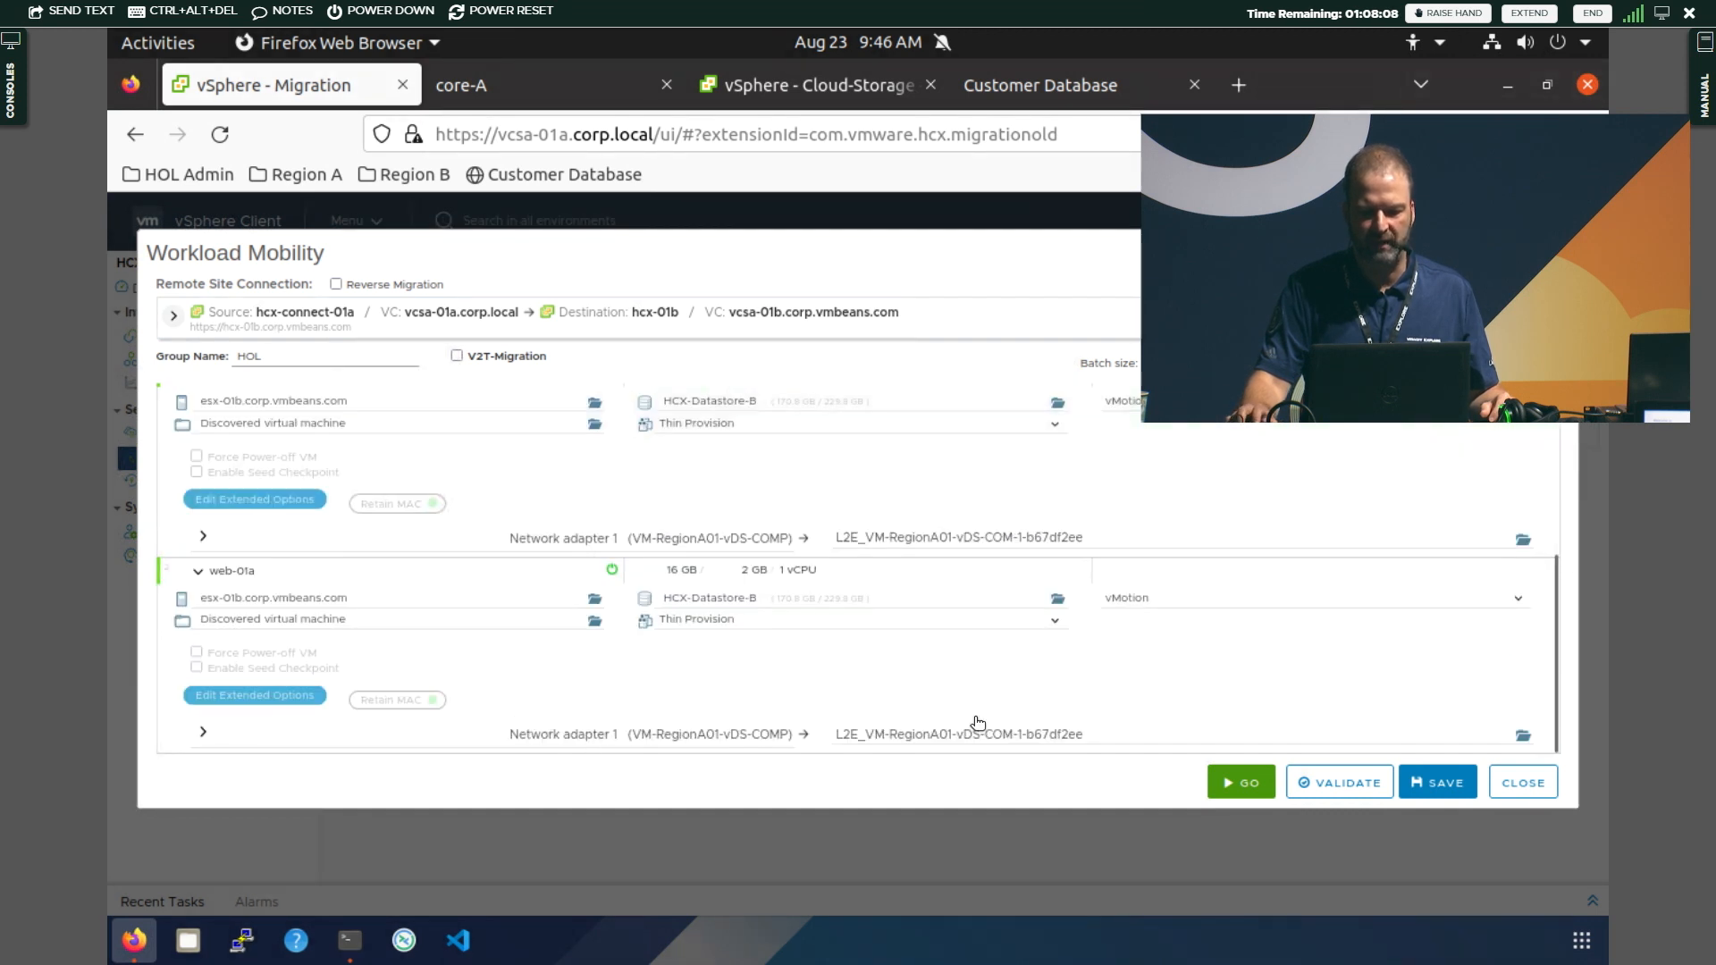
Validate and start the HOL migration, and expand the group to show its virtual machines and detailed progress statistics
{"action": "left_click", "coordinate": [1326, 791]}
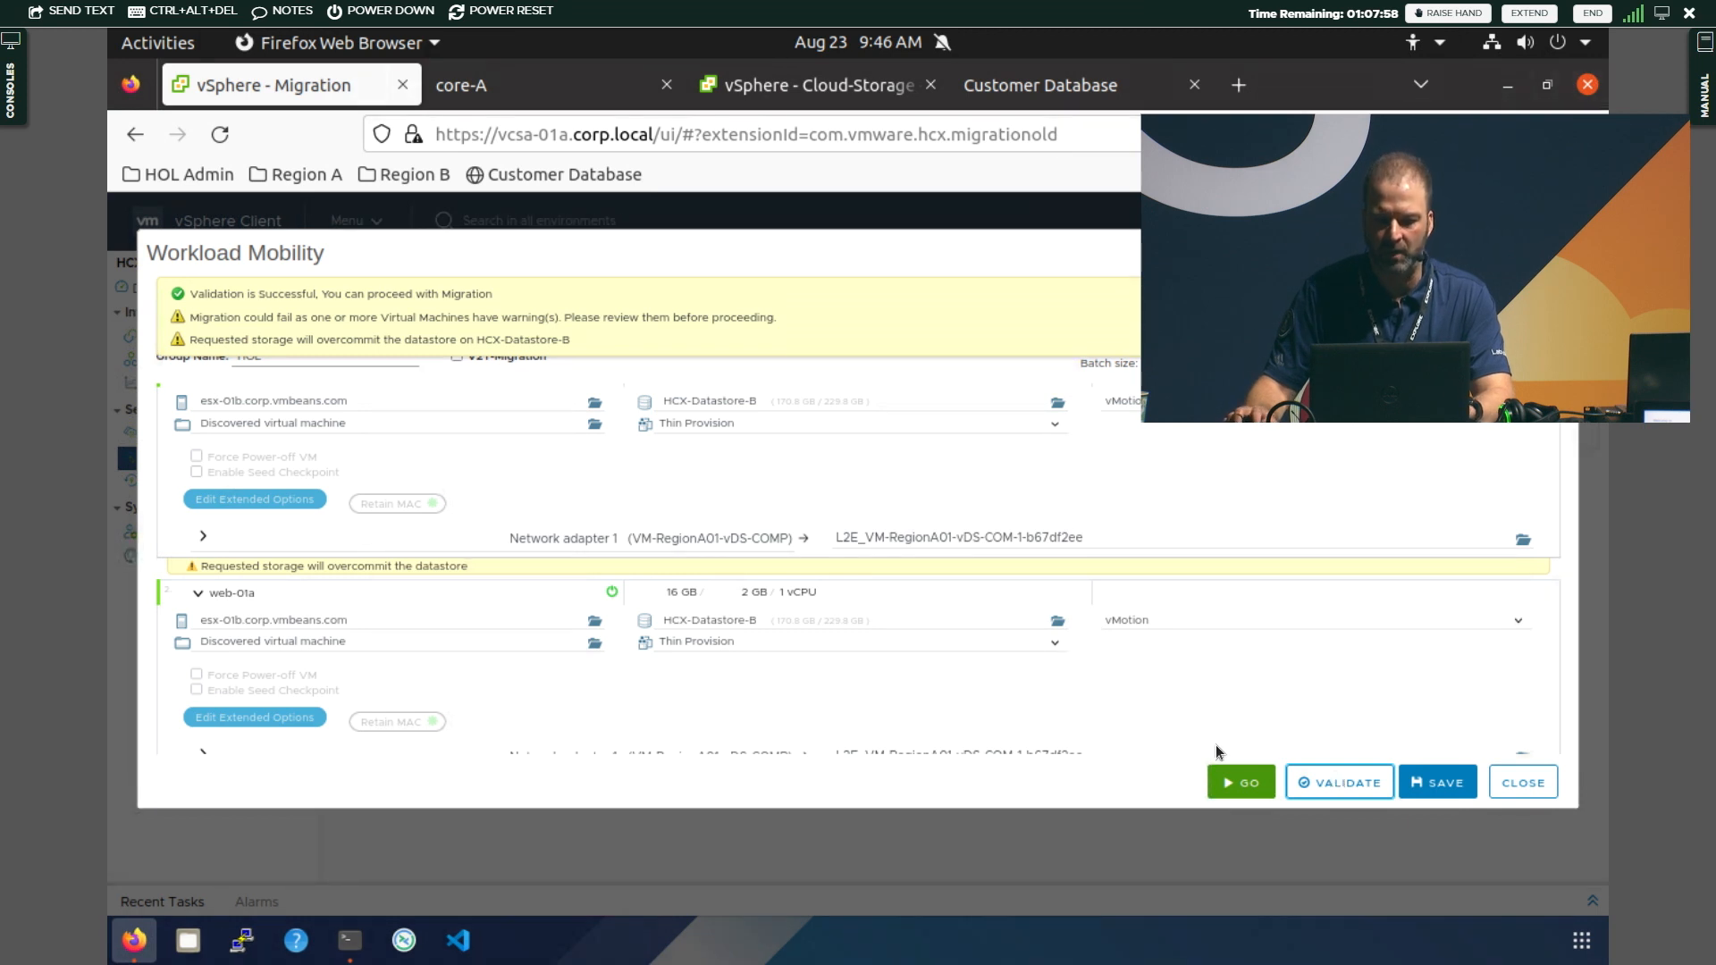
{"action": "left_click", "coordinate": [1239, 786]}
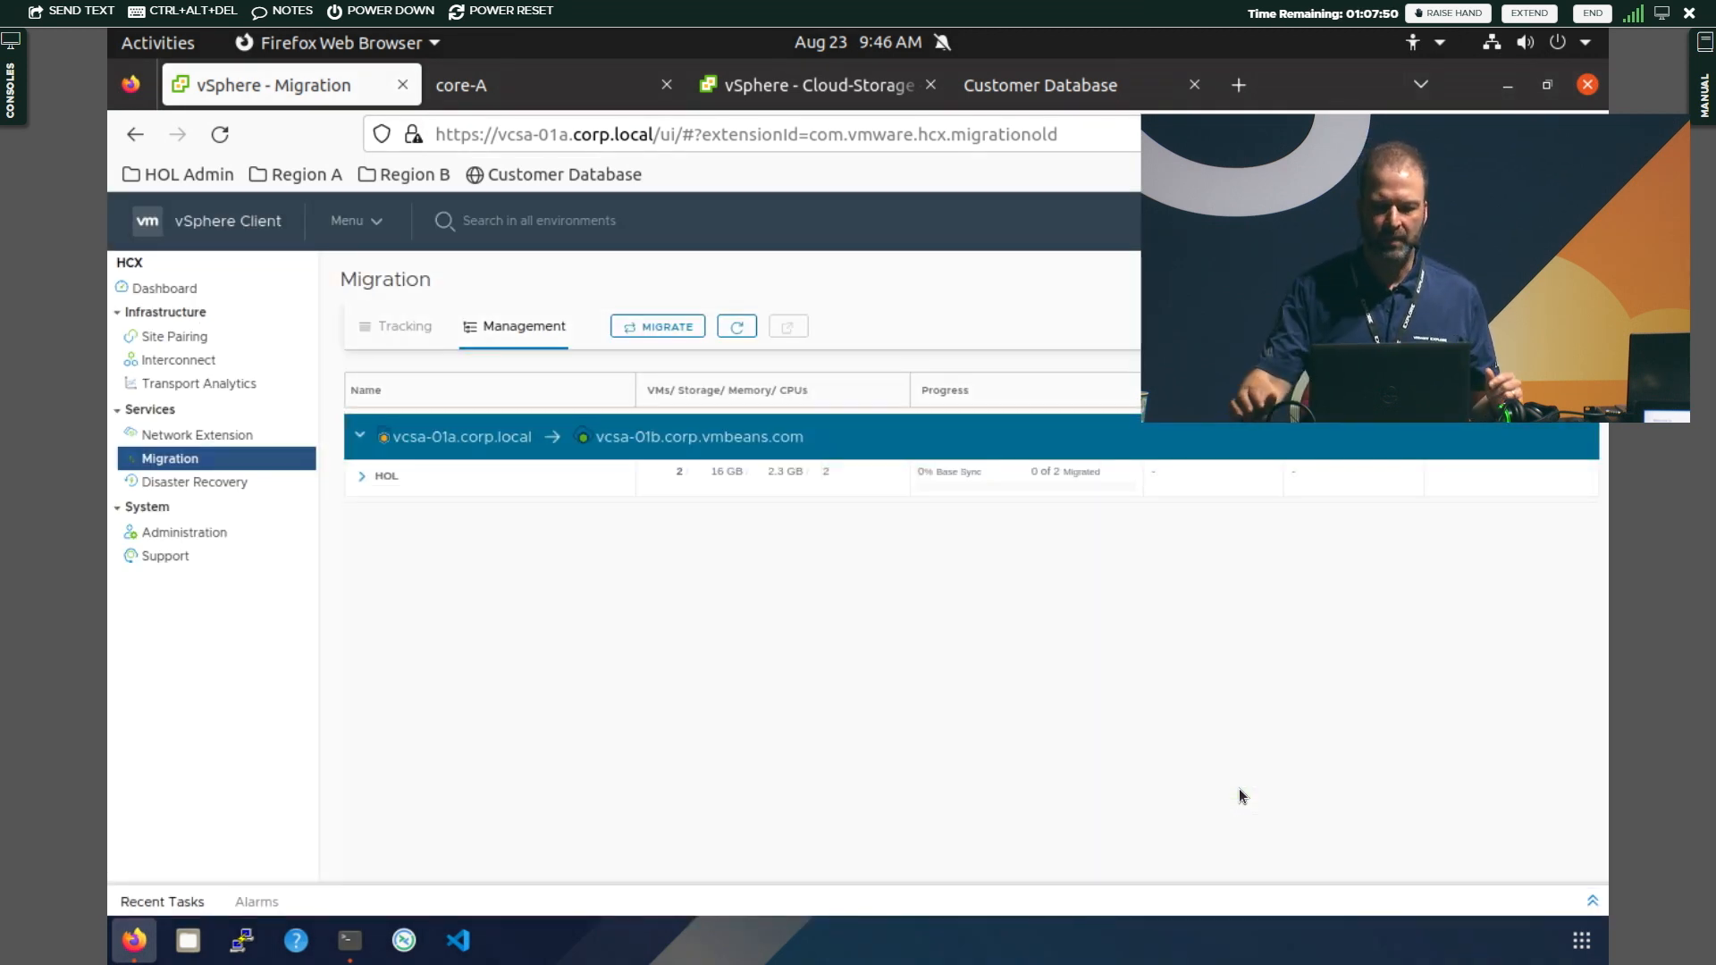
{"action": "left_click", "coordinate": [362, 479]}
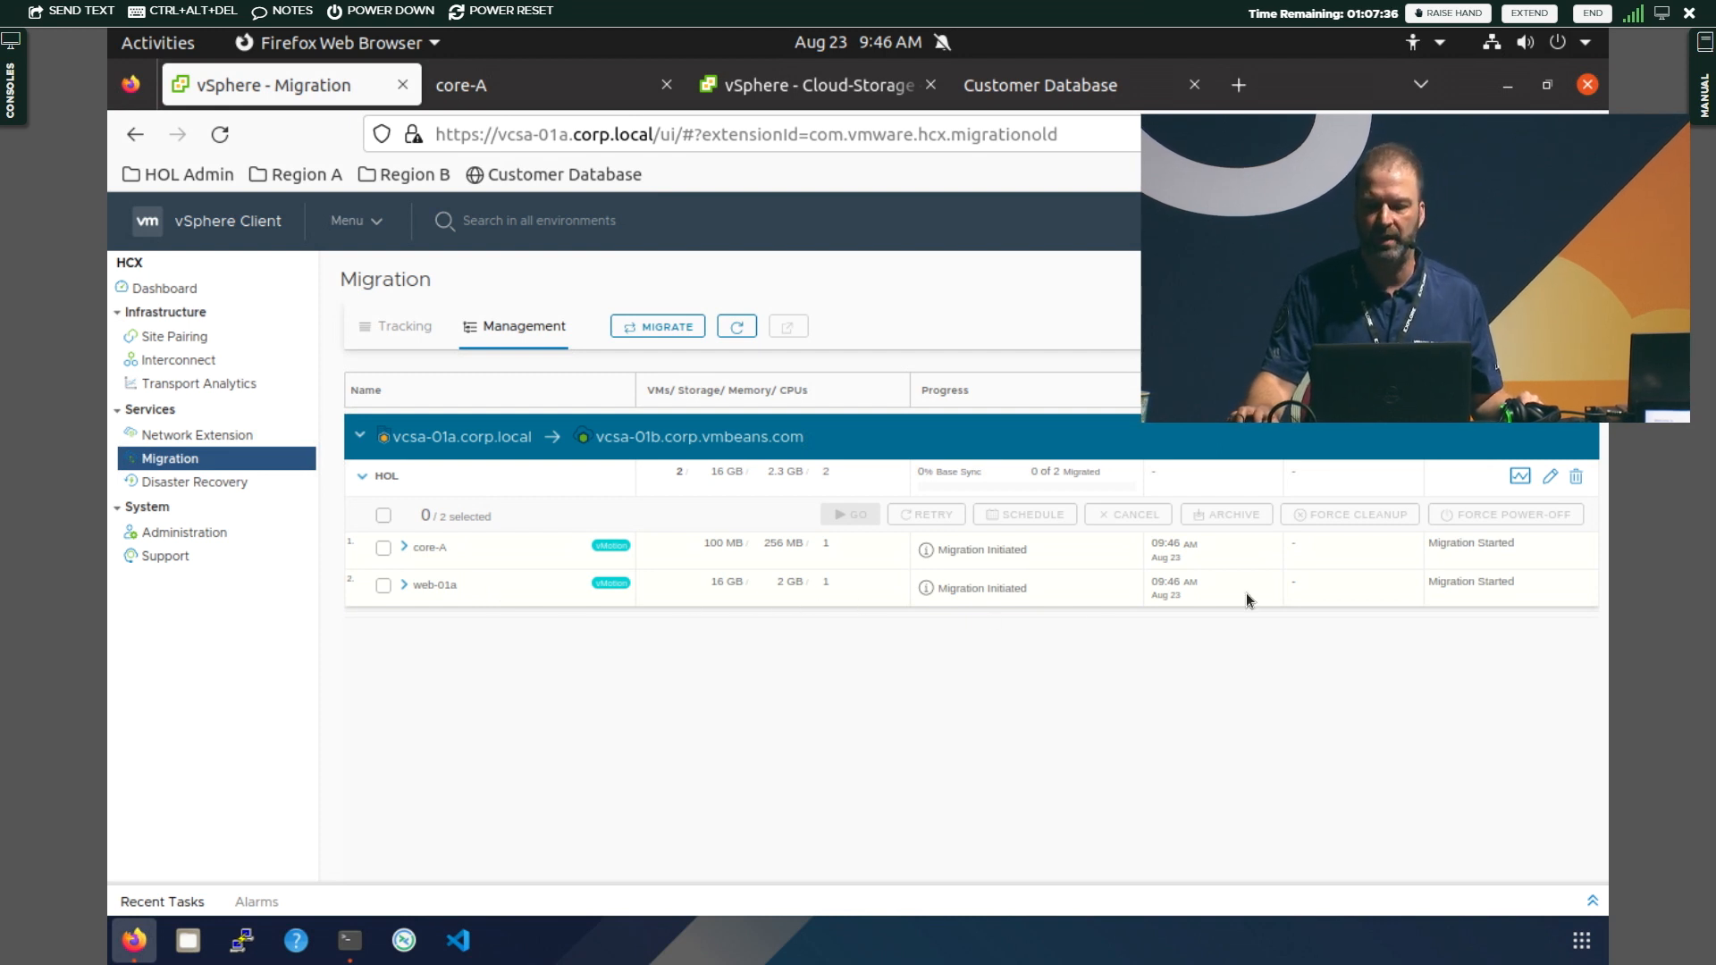
{"action": "left_click", "coordinate": [1520, 476]}
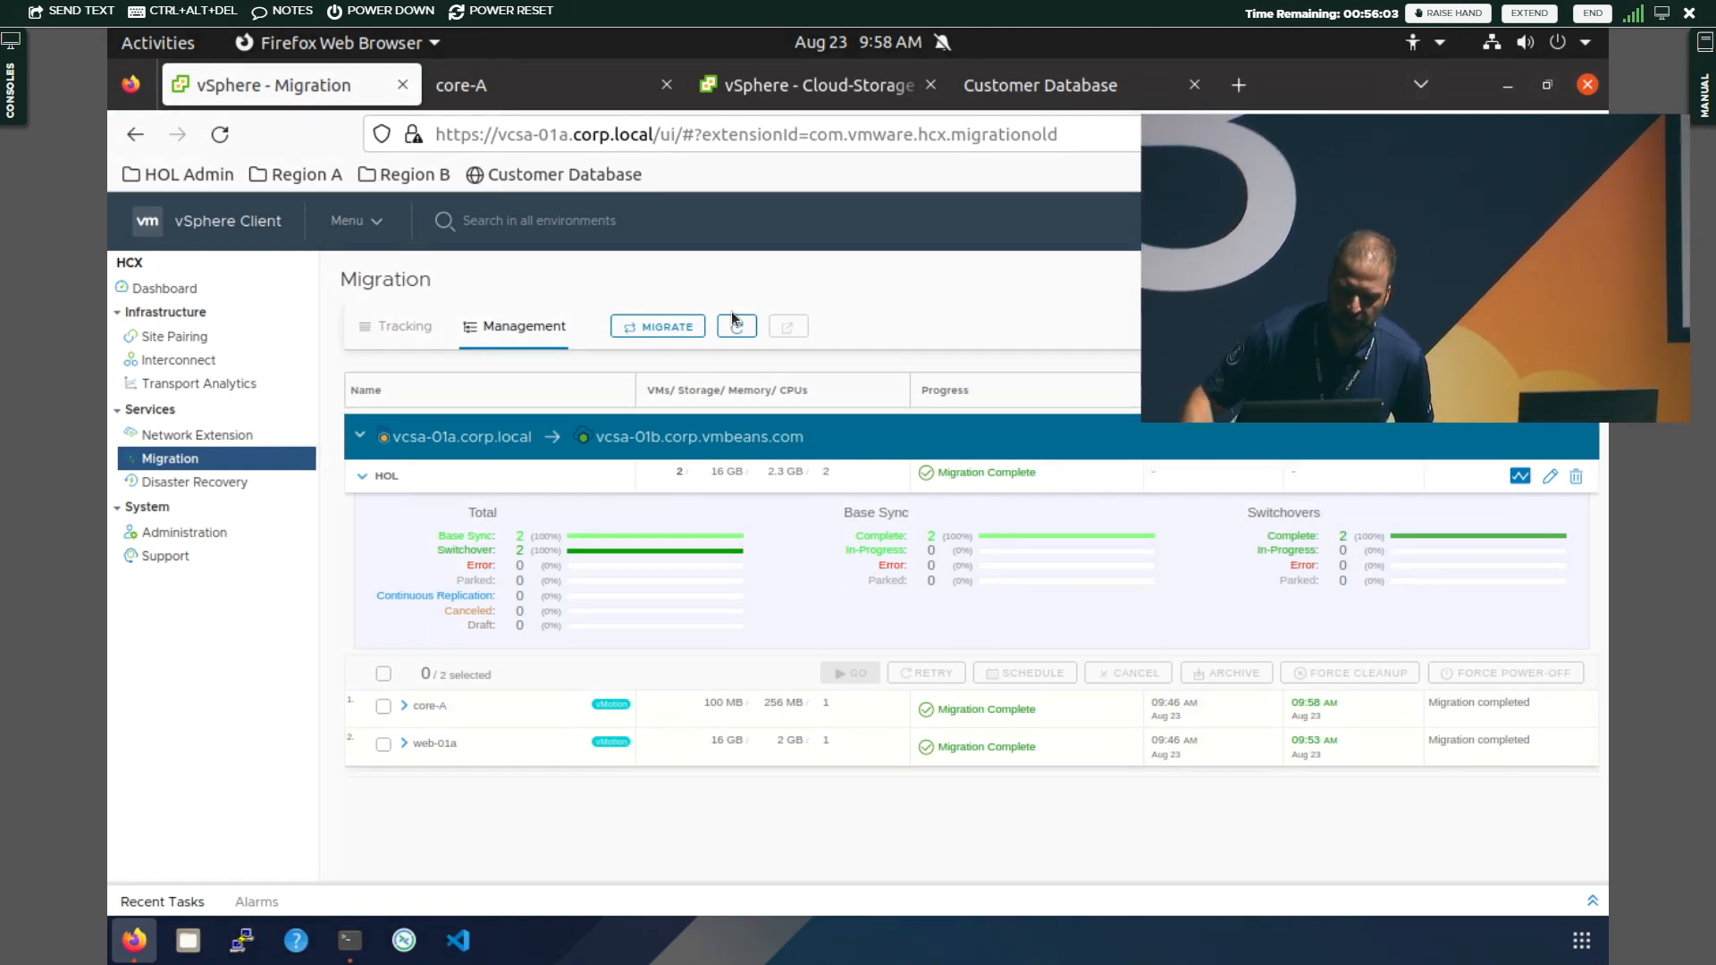
Stop the continuous ping to web-01a in the Terminal and close the disconnected core-A console in the browser
{"action": "left_click", "coordinate": [350, 940]}
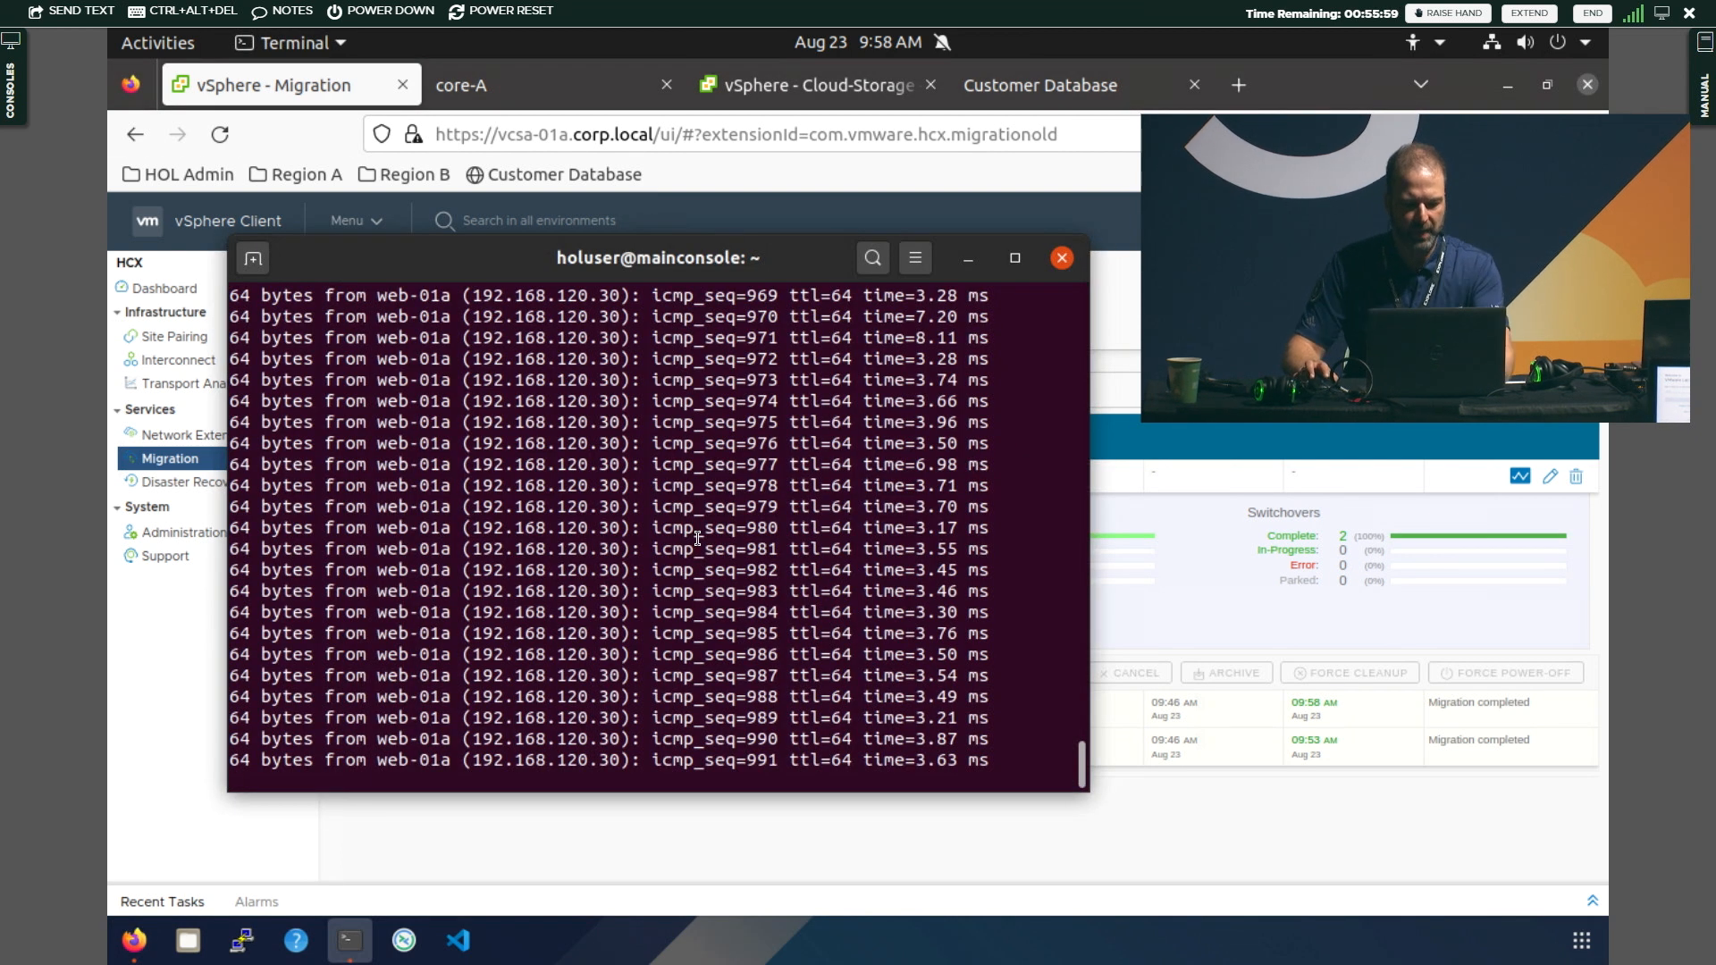
{"action": "key", "text": "ctrl+c"}
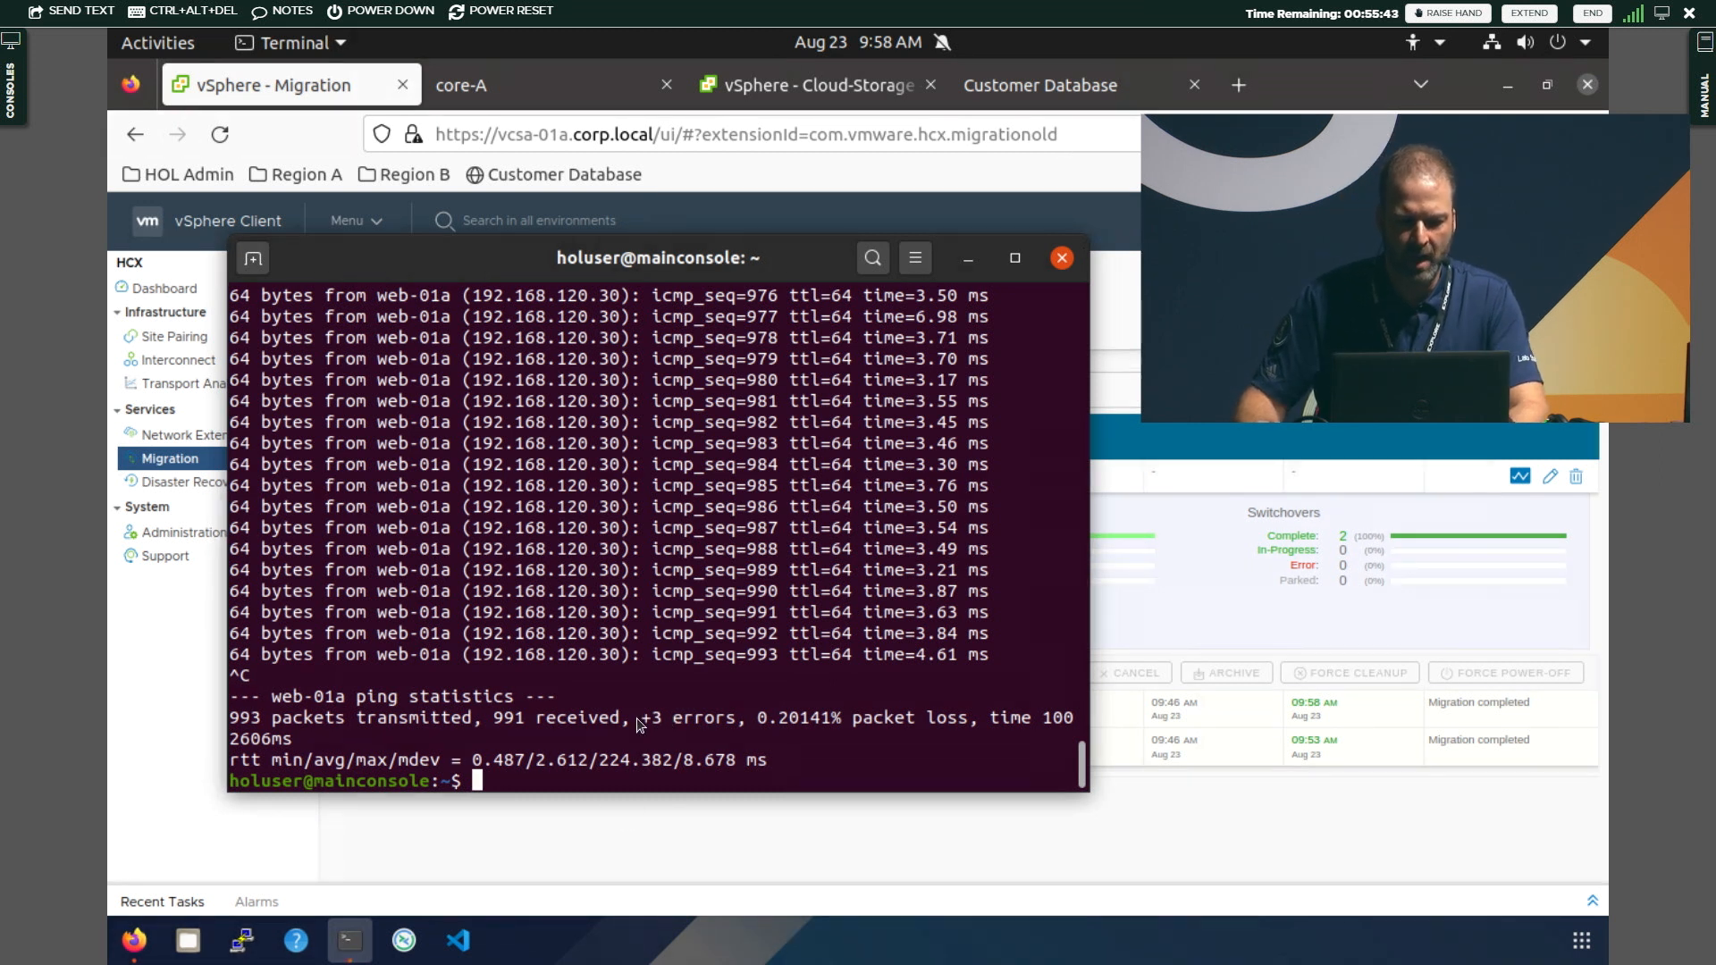
{"action": "left_click", "coordinate": [498, 91]}
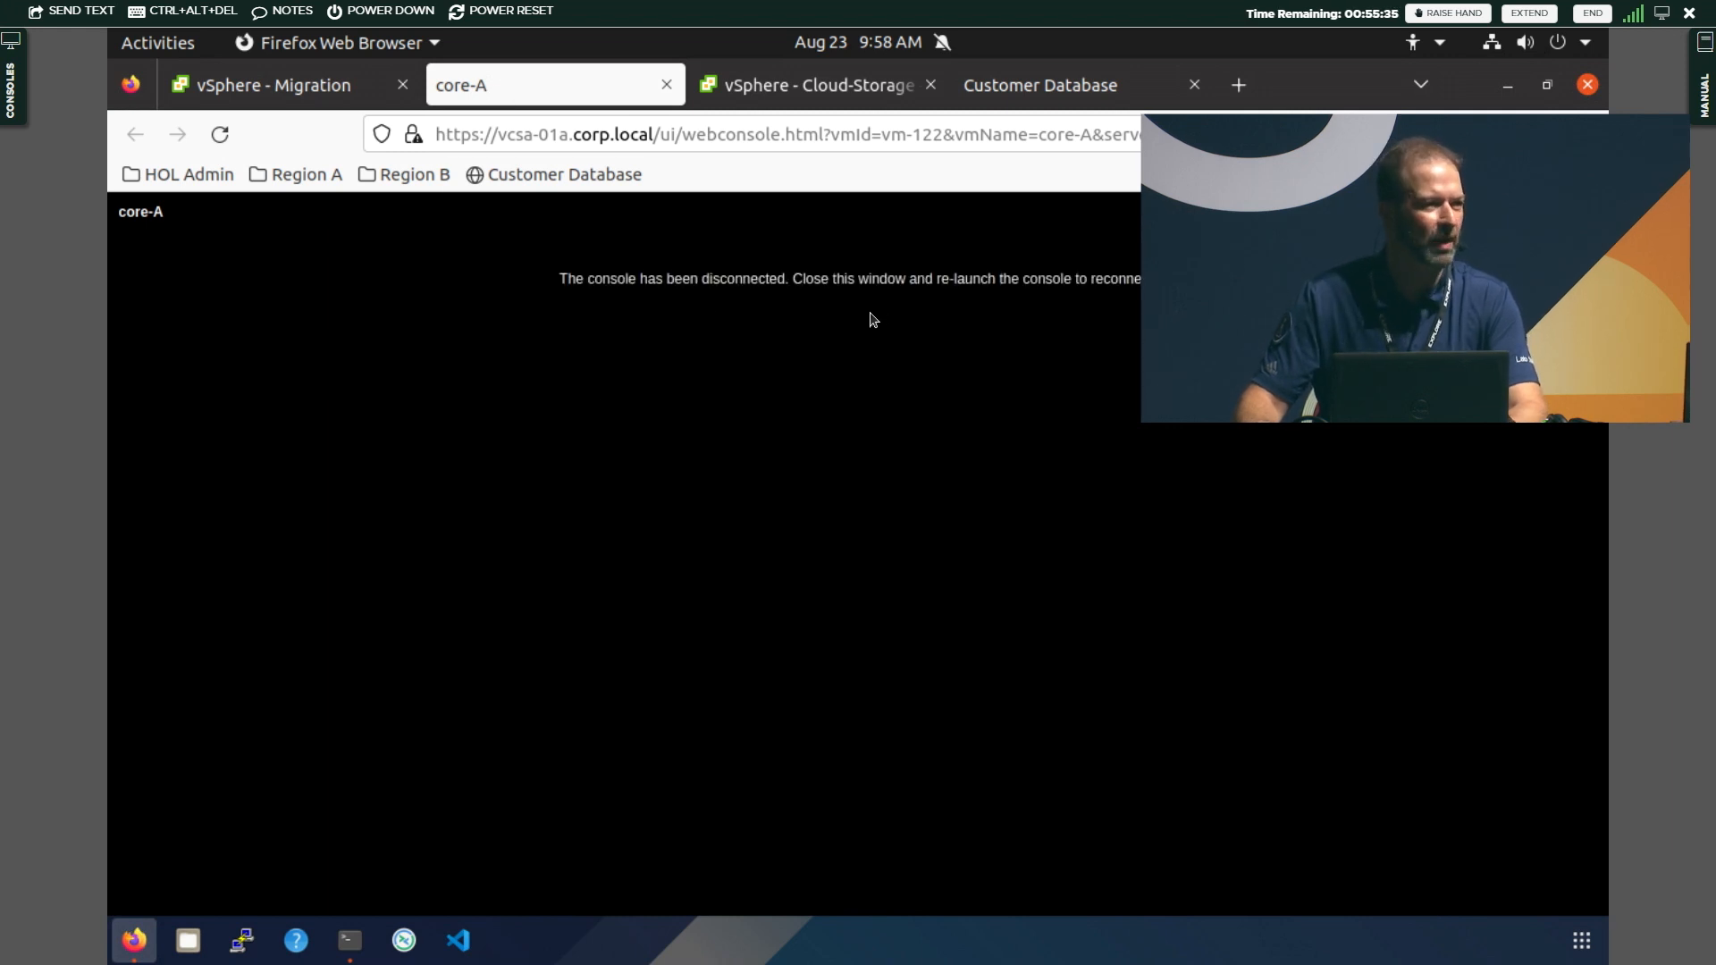
{"action": "left_click", "coordinate": [665, 85]}
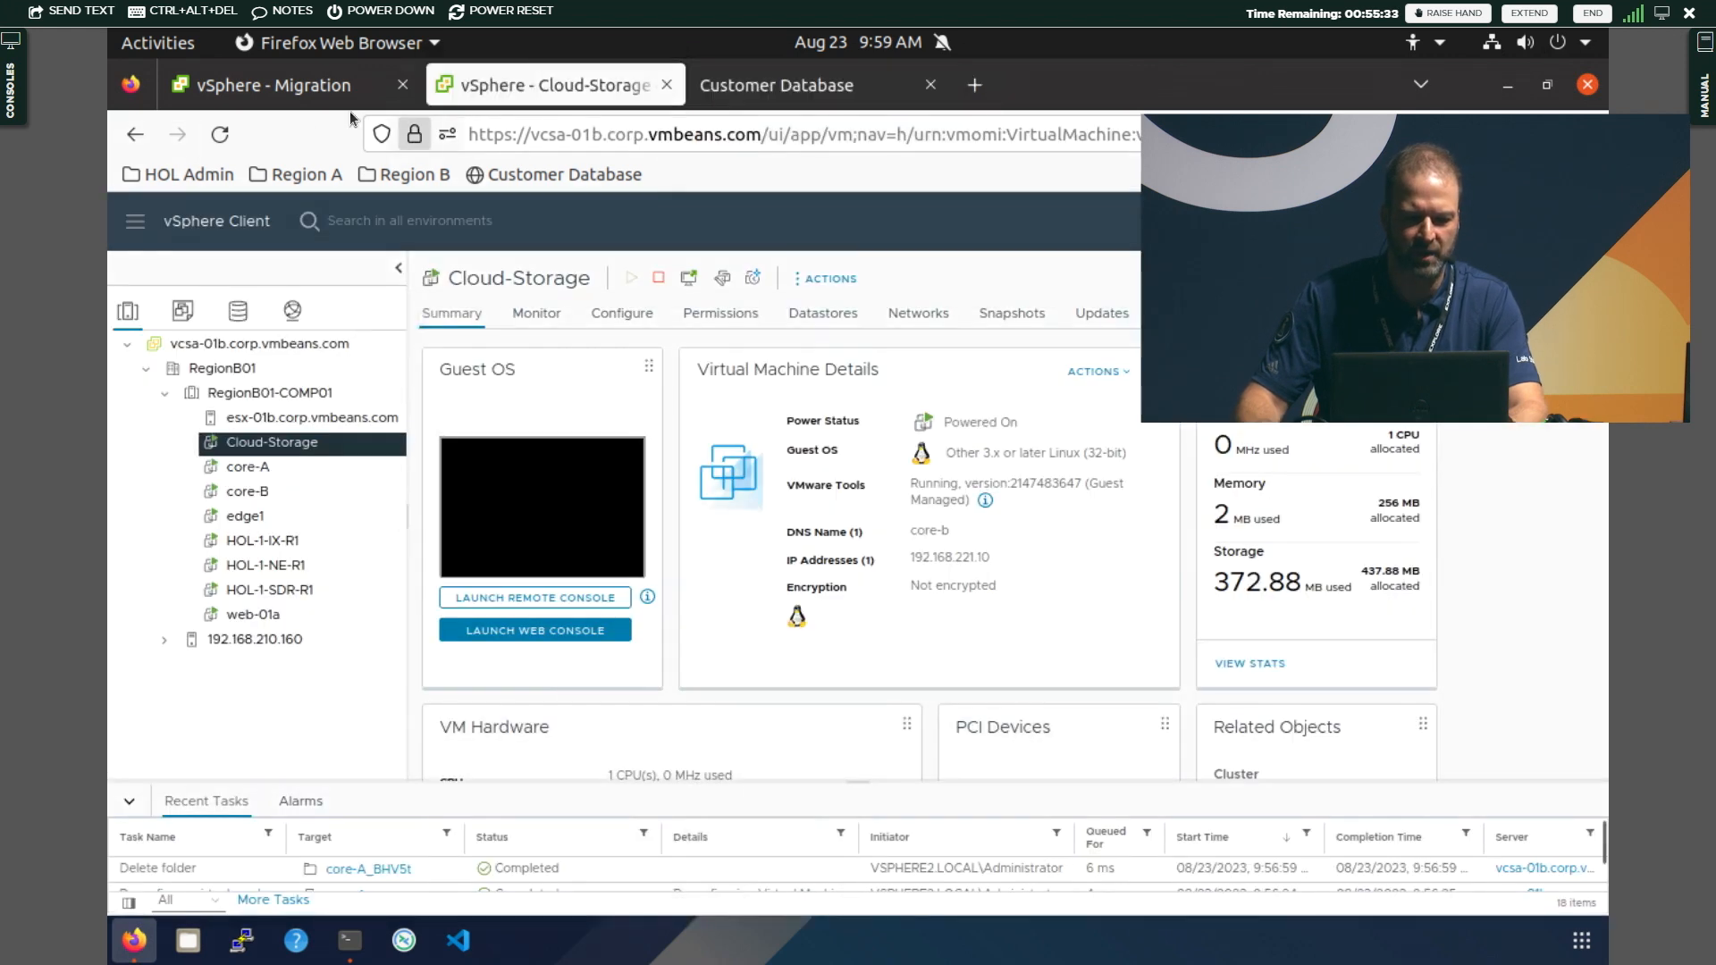
Open the Hosts and Clusters inventory of vcsa-01a.corp.local in Region A to see which virtual machines remain there
{"action": "left_click", "coordinate": [150, 228]}
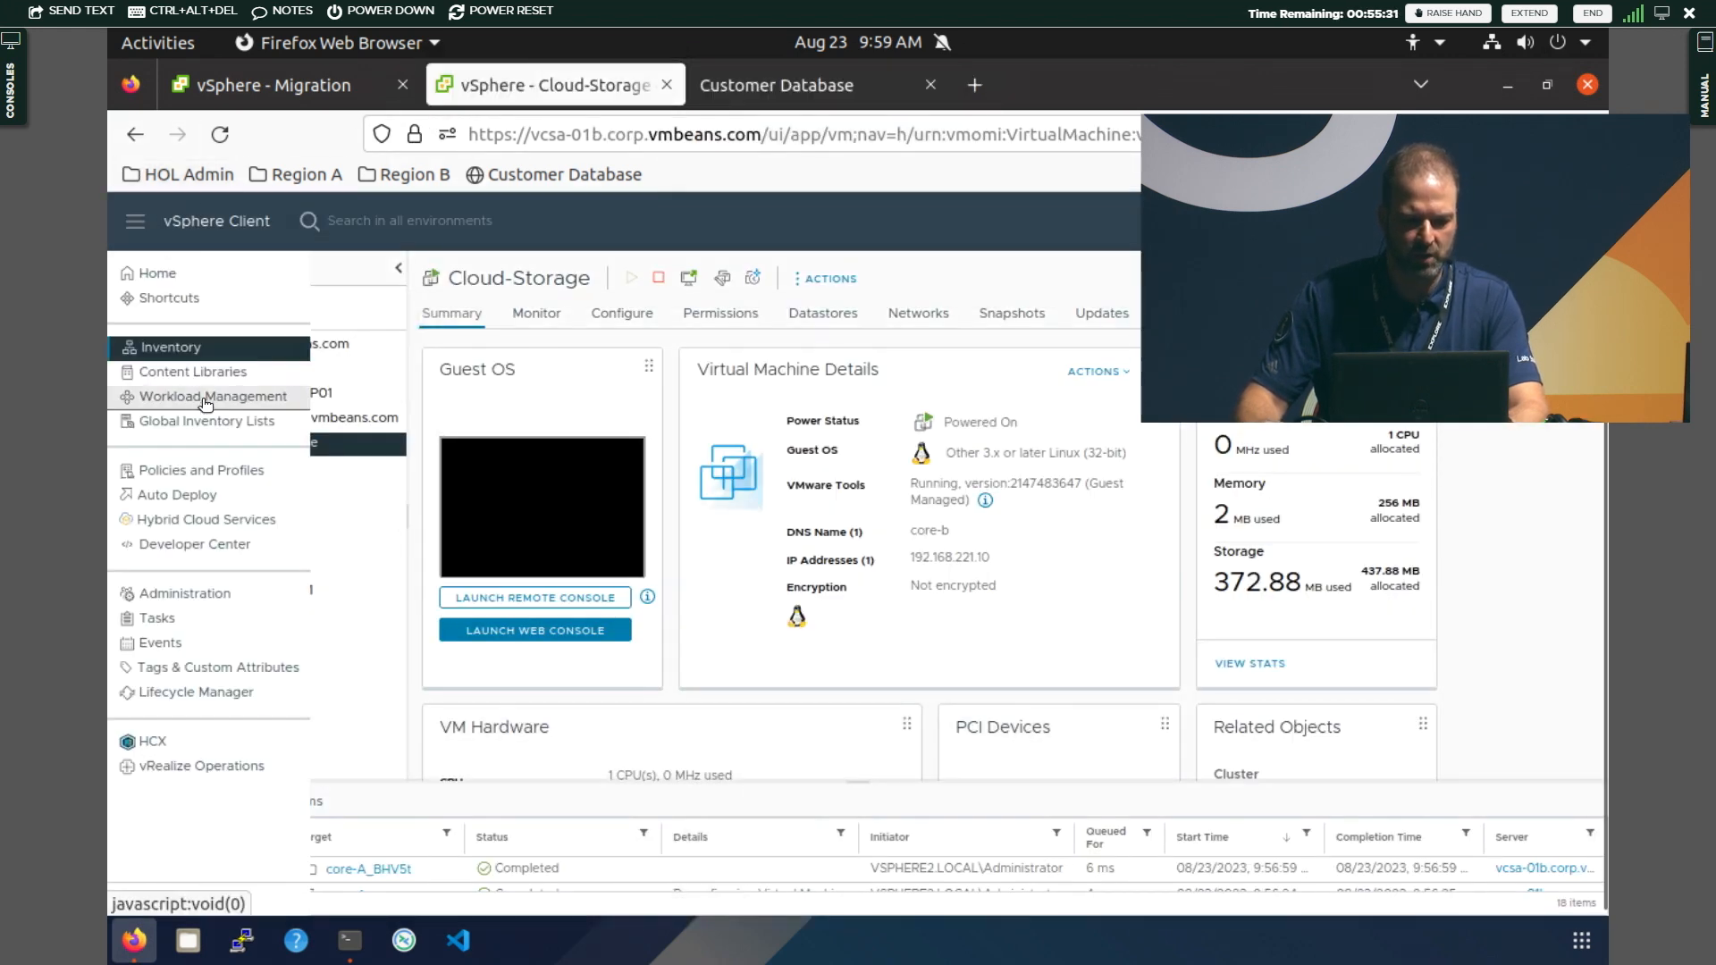
{"action": "left_click", "coordinate": [172, 347]}
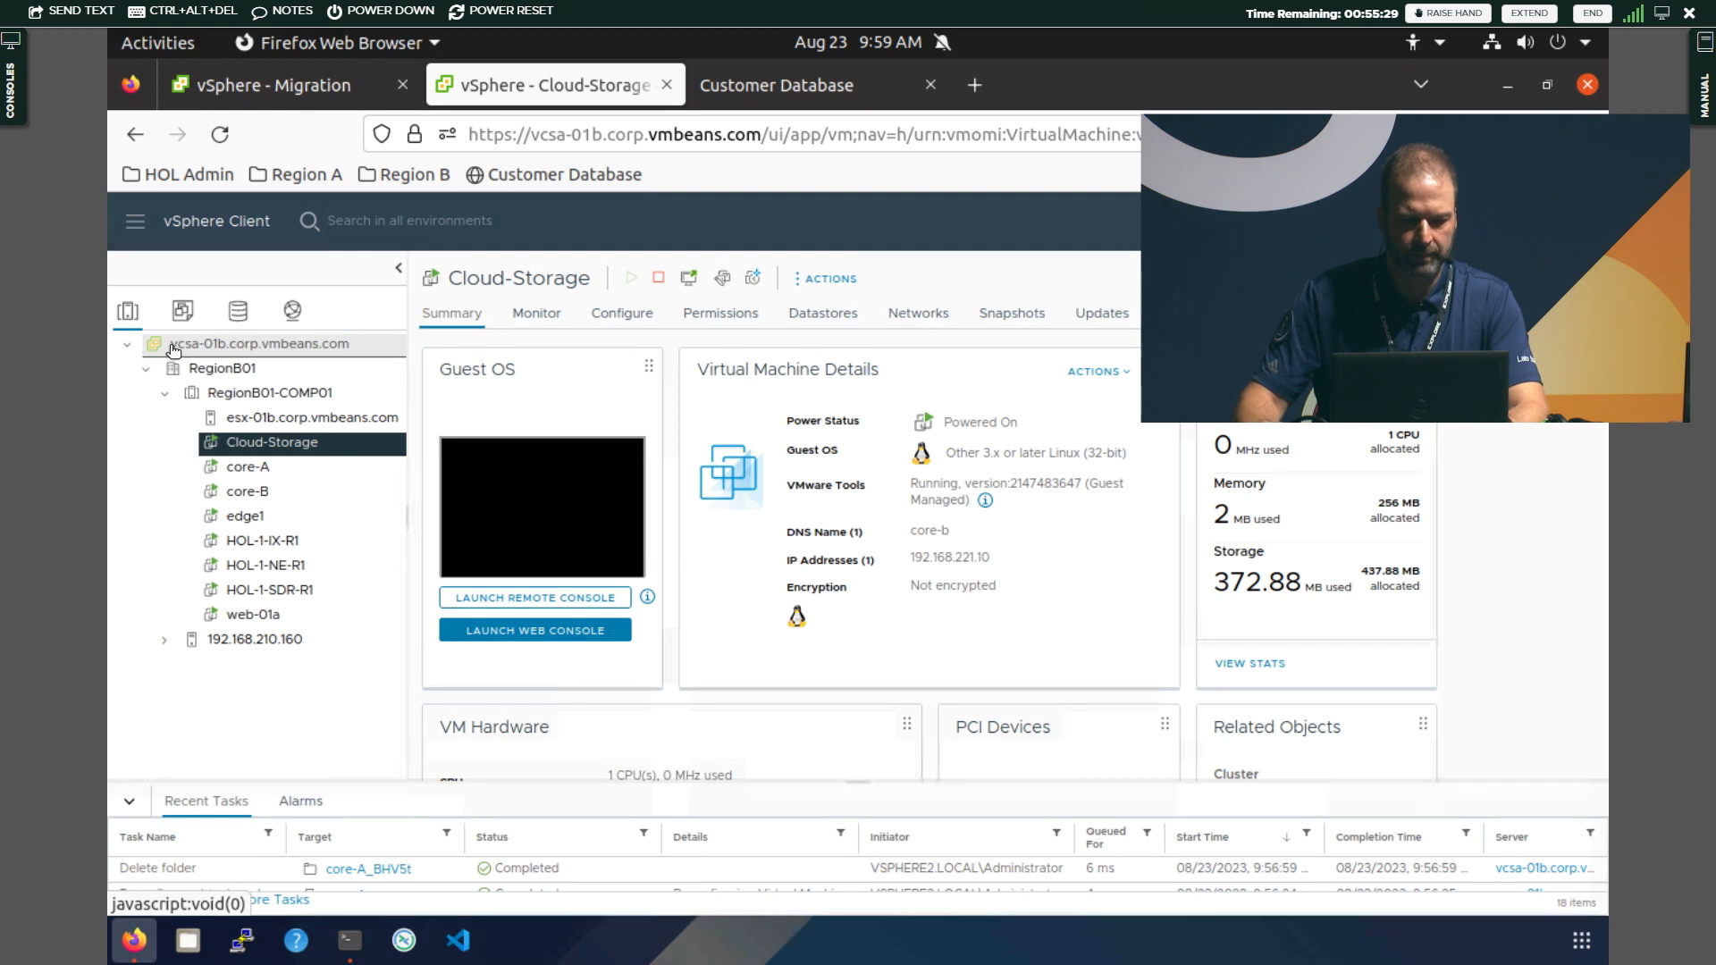
{"action": "left_click", "coordinate": [283, 85]}
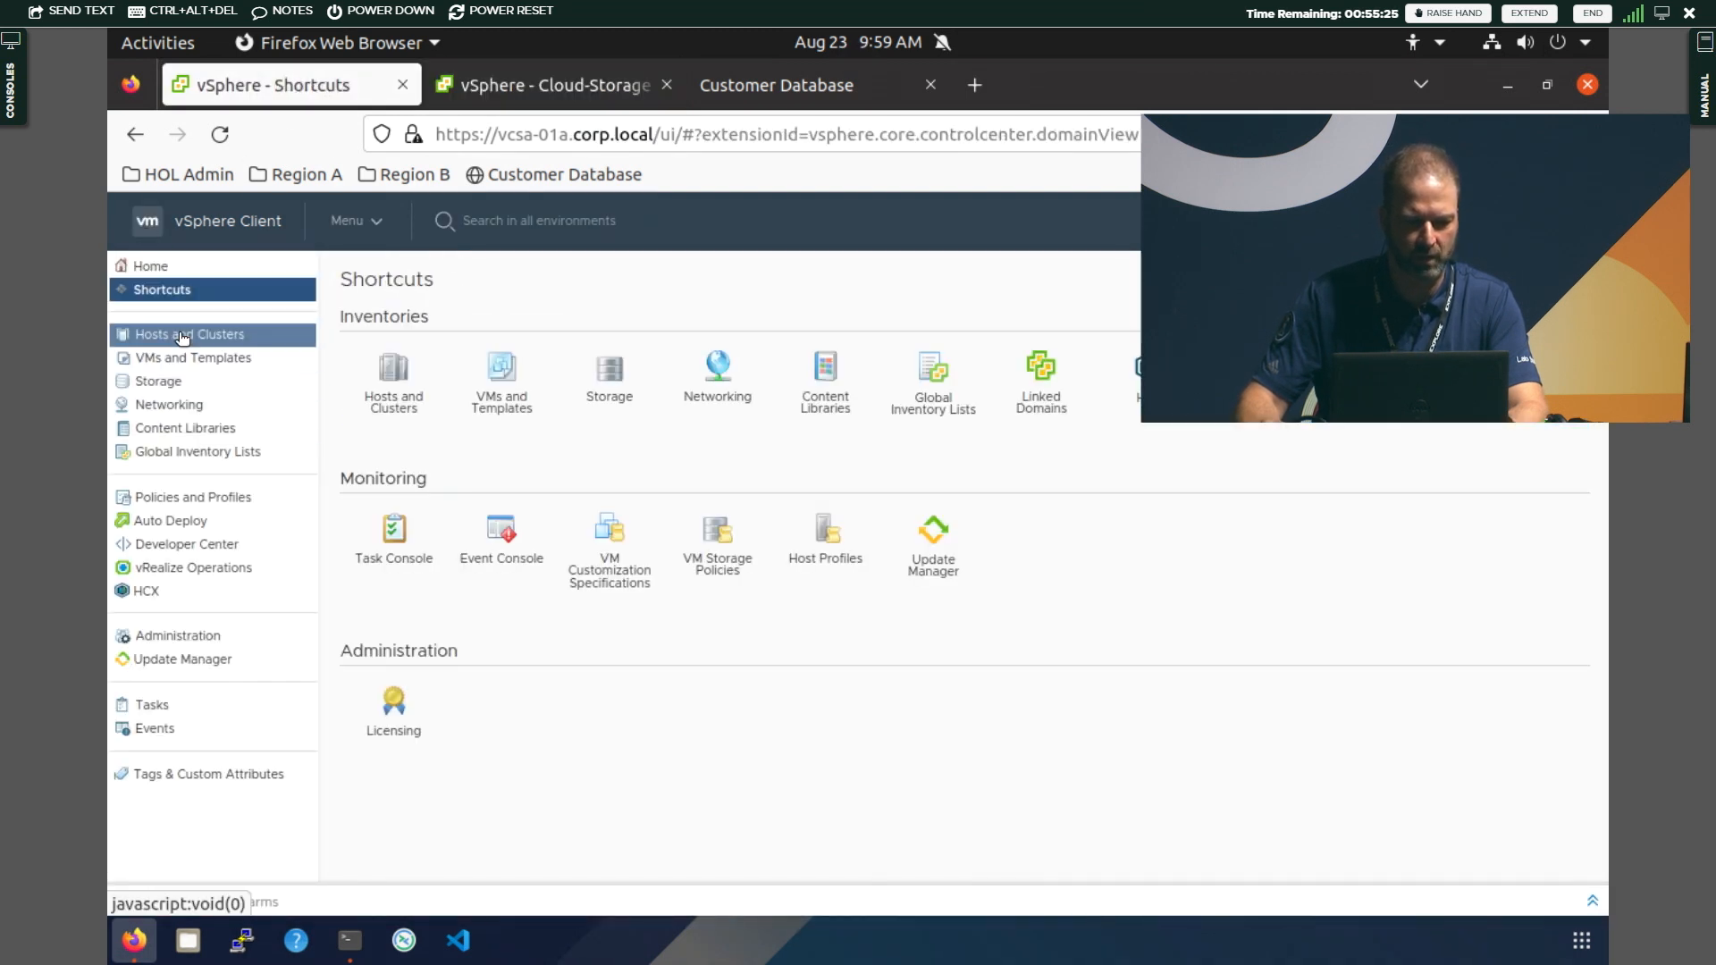
{"action": "left_click", "coordinate": [179, 335]}
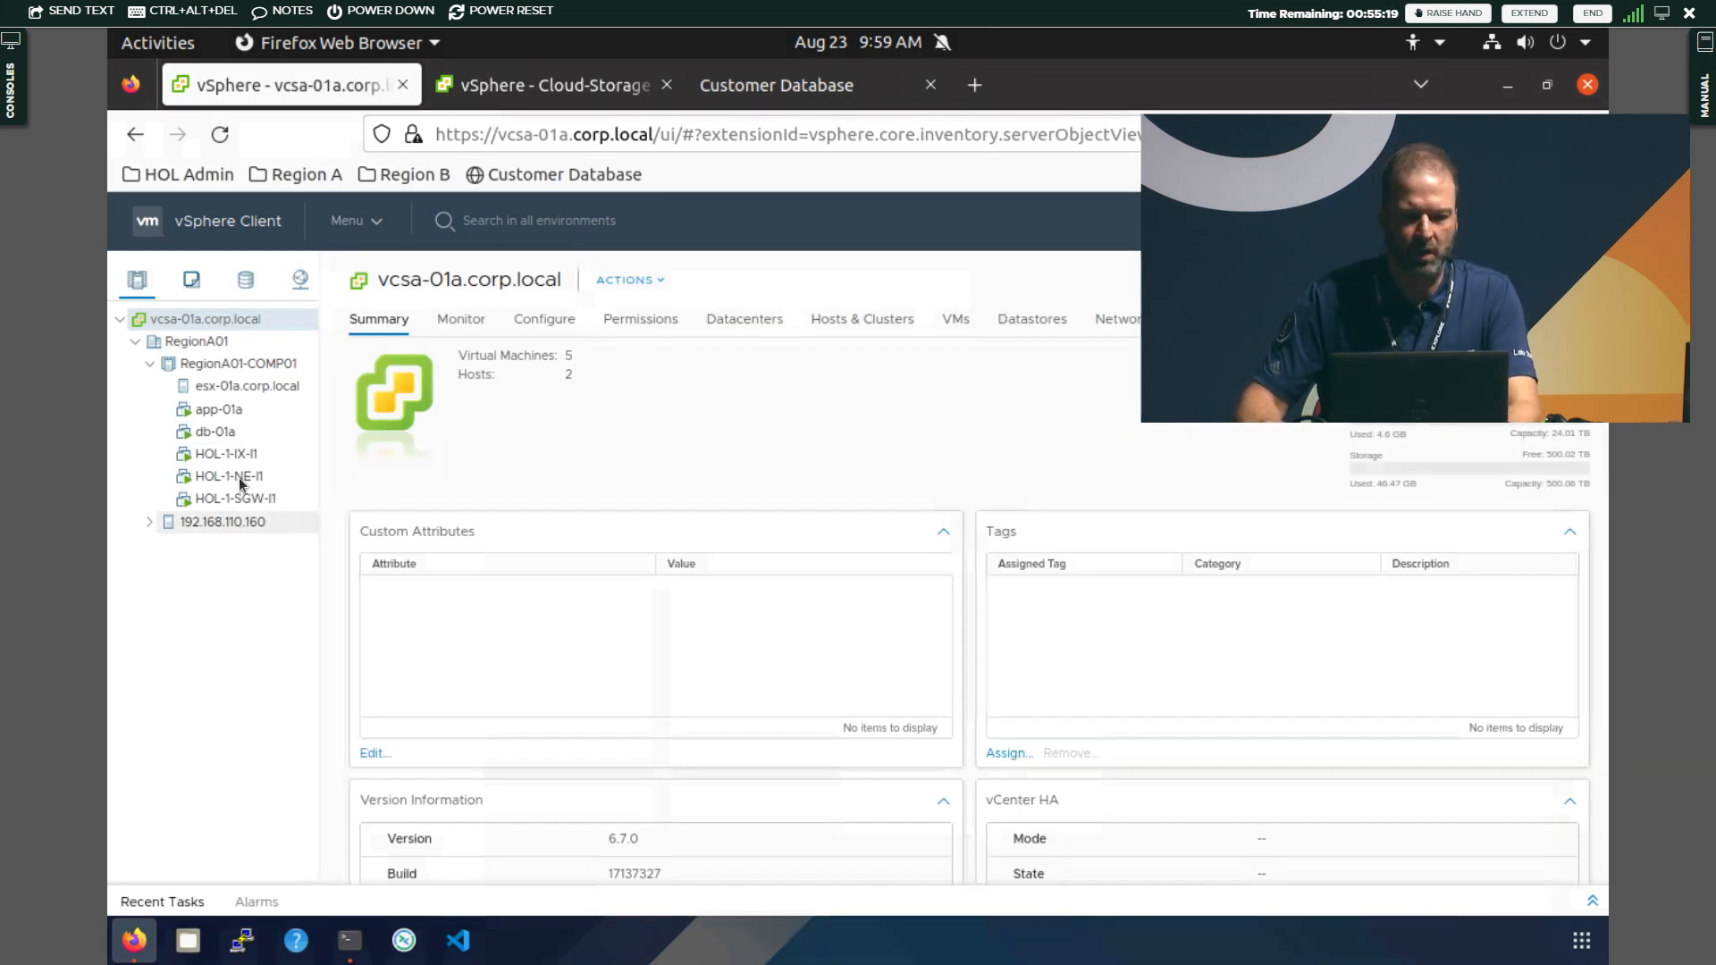
Check the summaries of core-A and web-01a in the Region B inventory for their IP addresses
{"action": "left_click", "coordinate": [552, 90]}
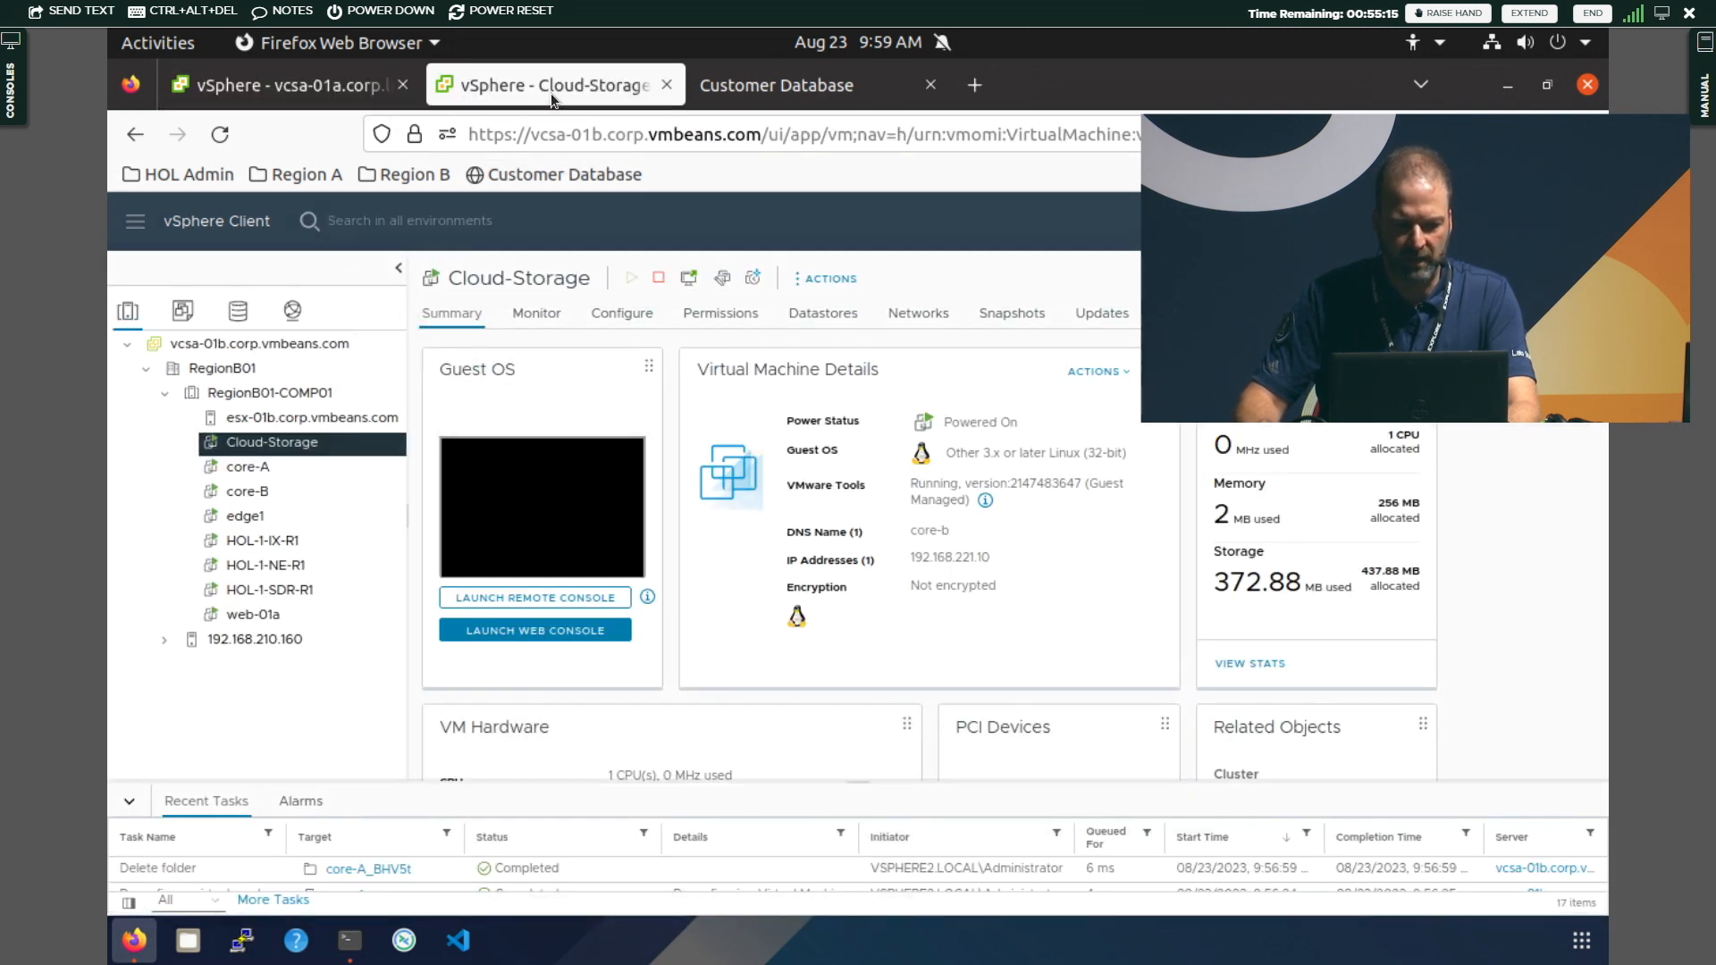
{"action": "left_click", "coordinate": [289, 472]}
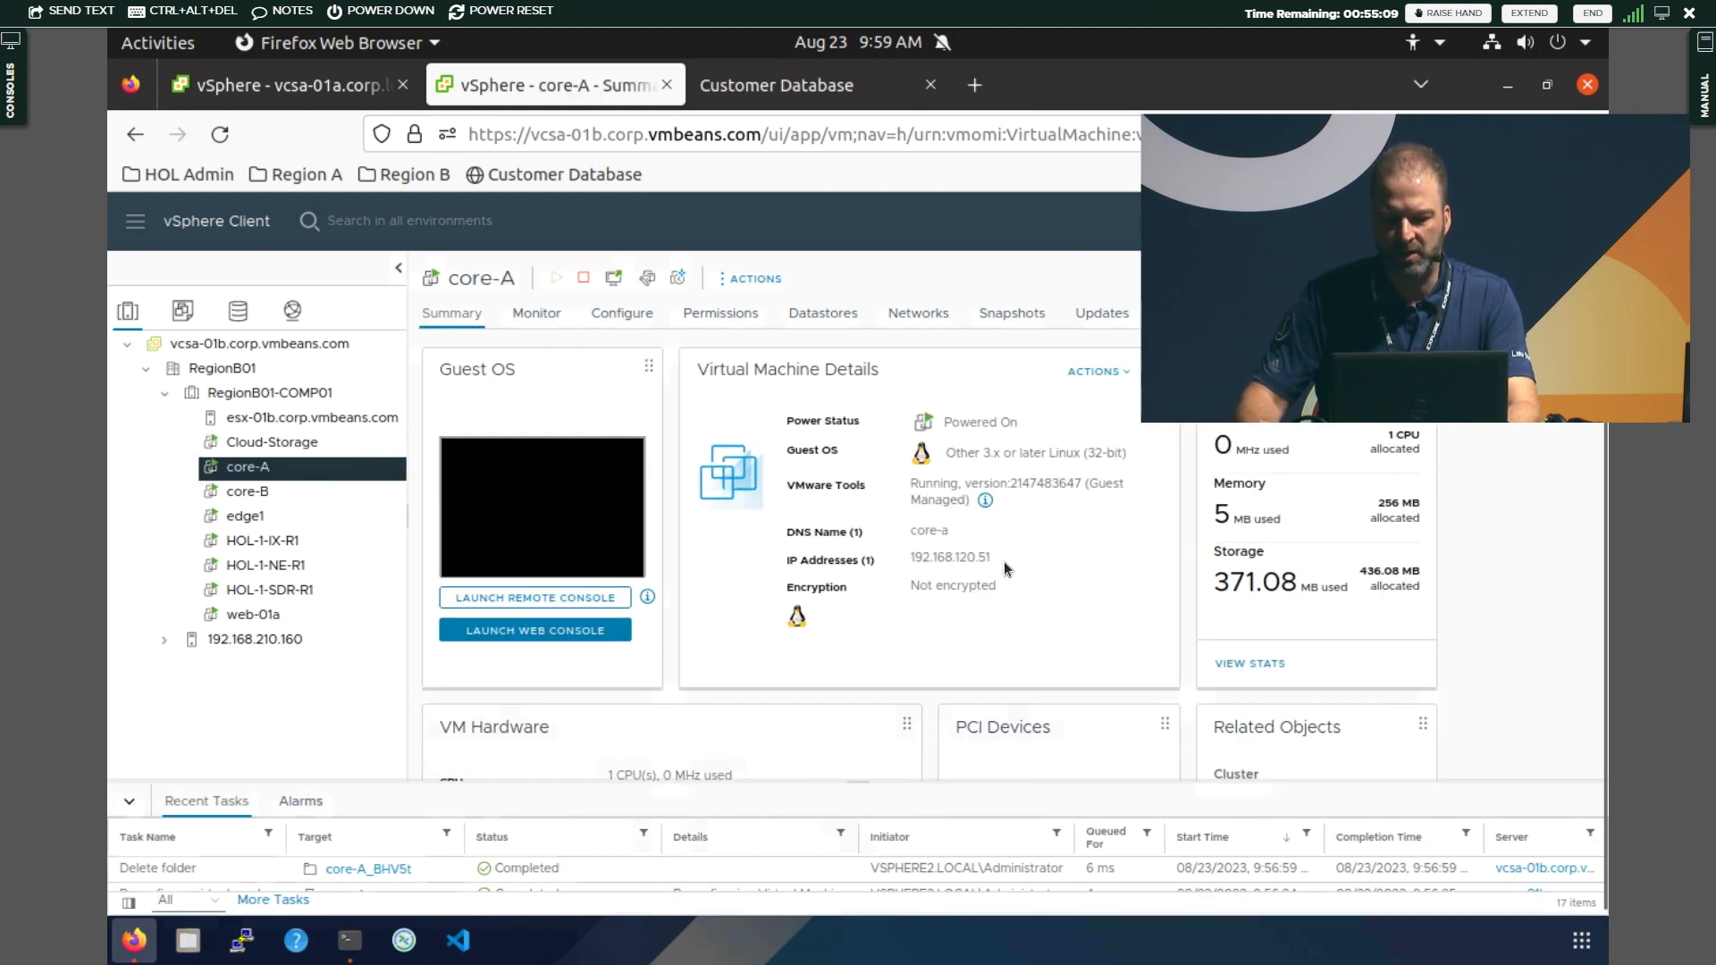
{"action": "left_click", "coordinate": [284, 615]}
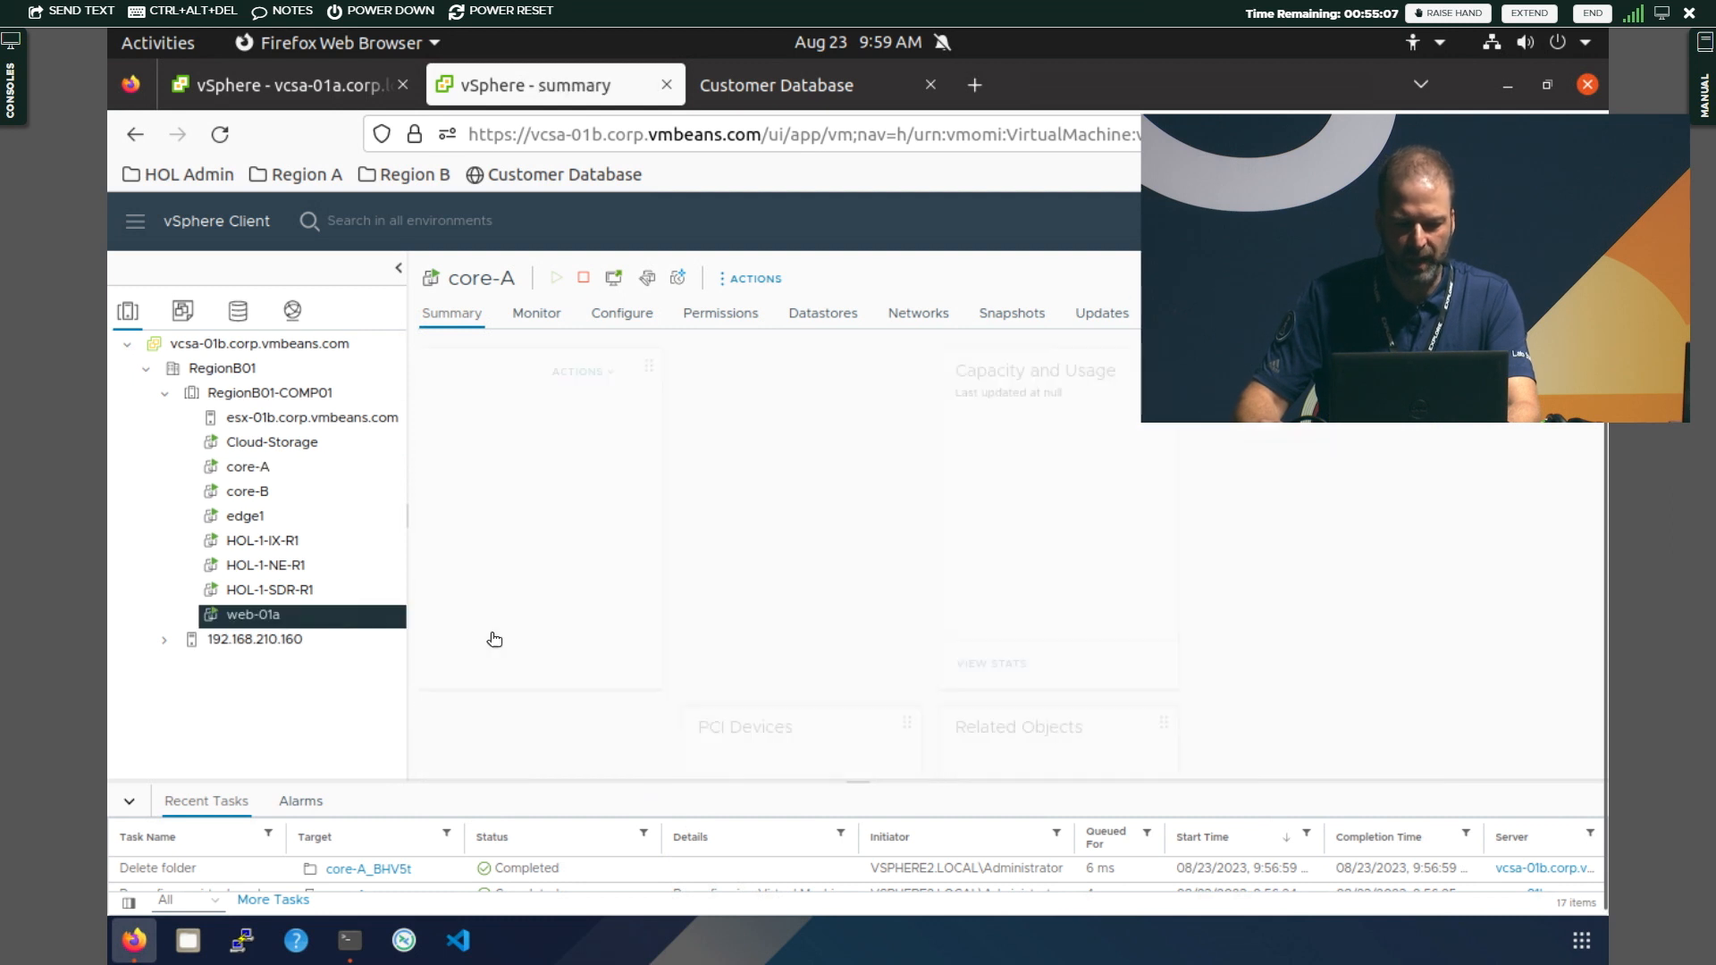
{"action": "left_click_drag", "start_coordinate": [918, 556], "coordinate": [1028, 556]}
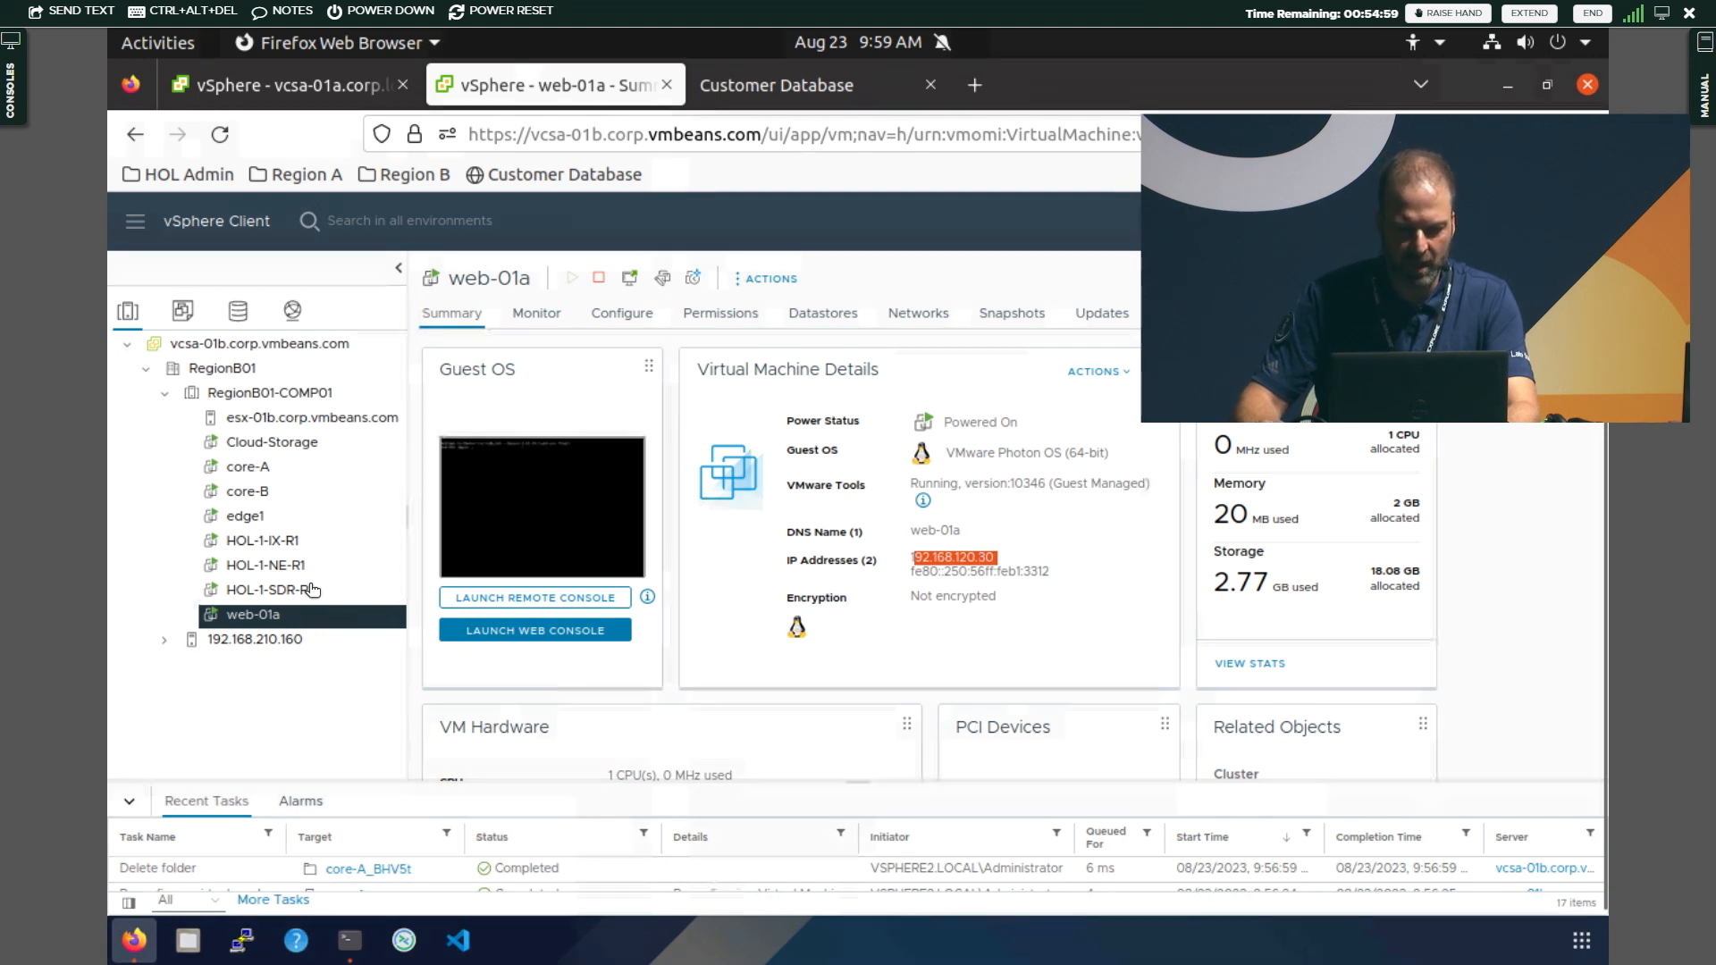
Clear the Customer Database name filter to list all records, and filter the names by "d"
{"action": "left_click", "coordinate": [823, 92]}
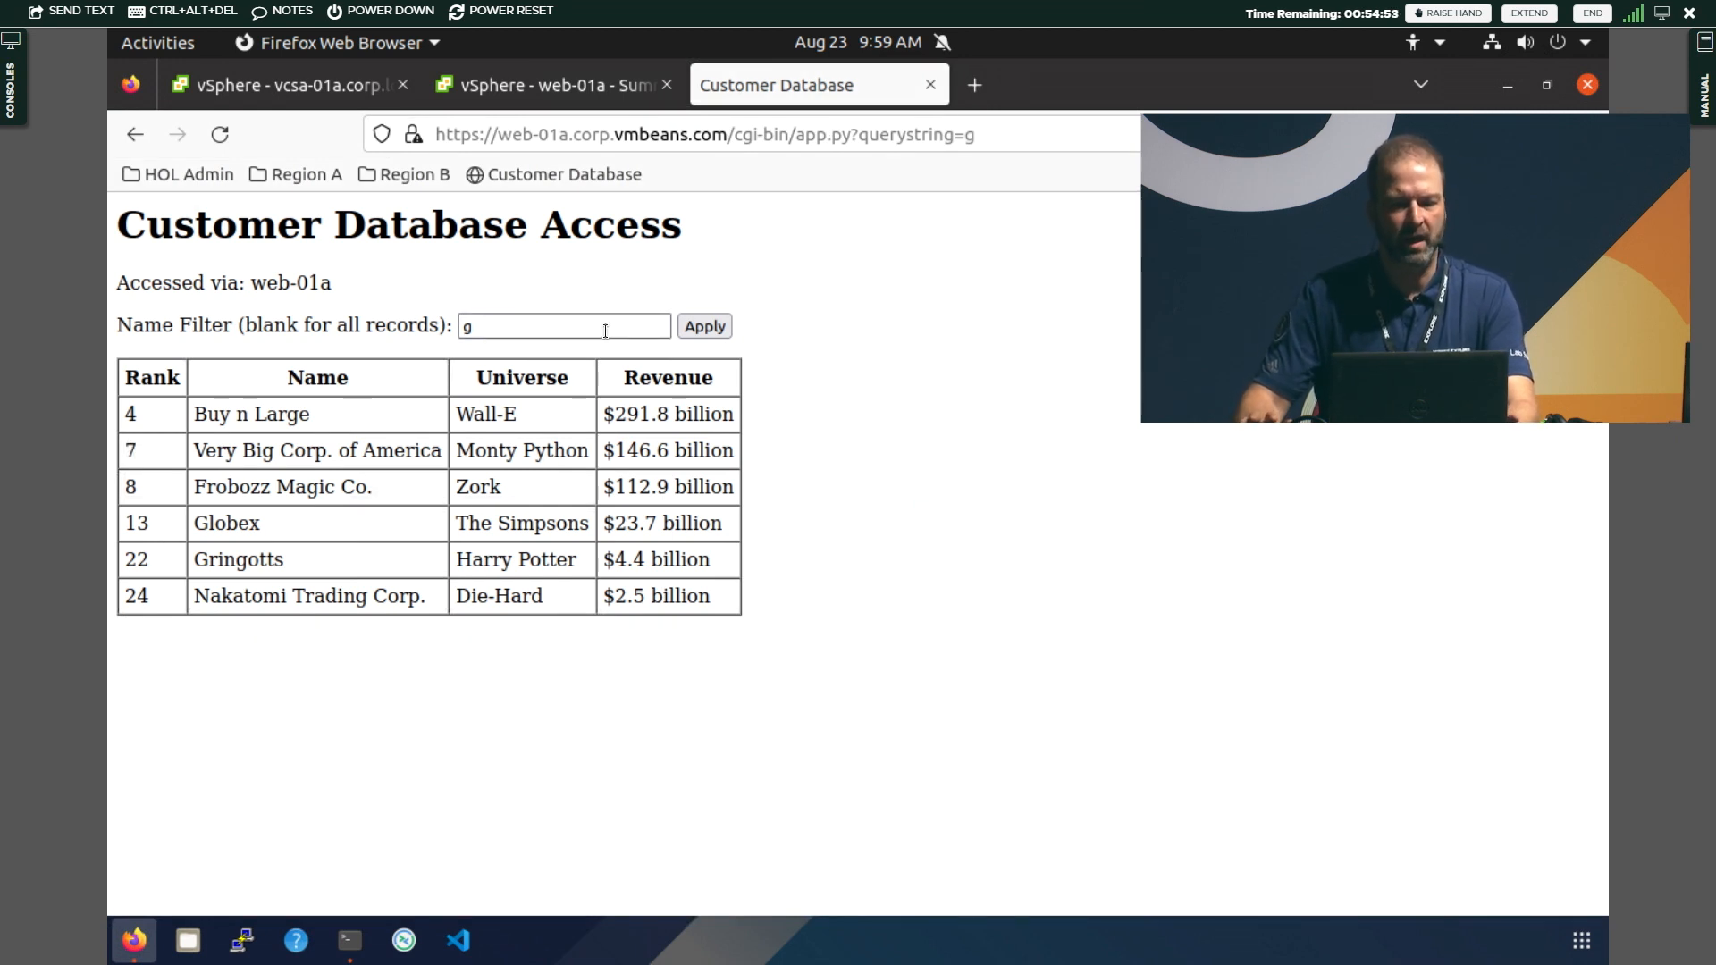
{"action": "double_click", "coordinate": [538, 326]}
{"action": "key", "text": "BackSpace"}
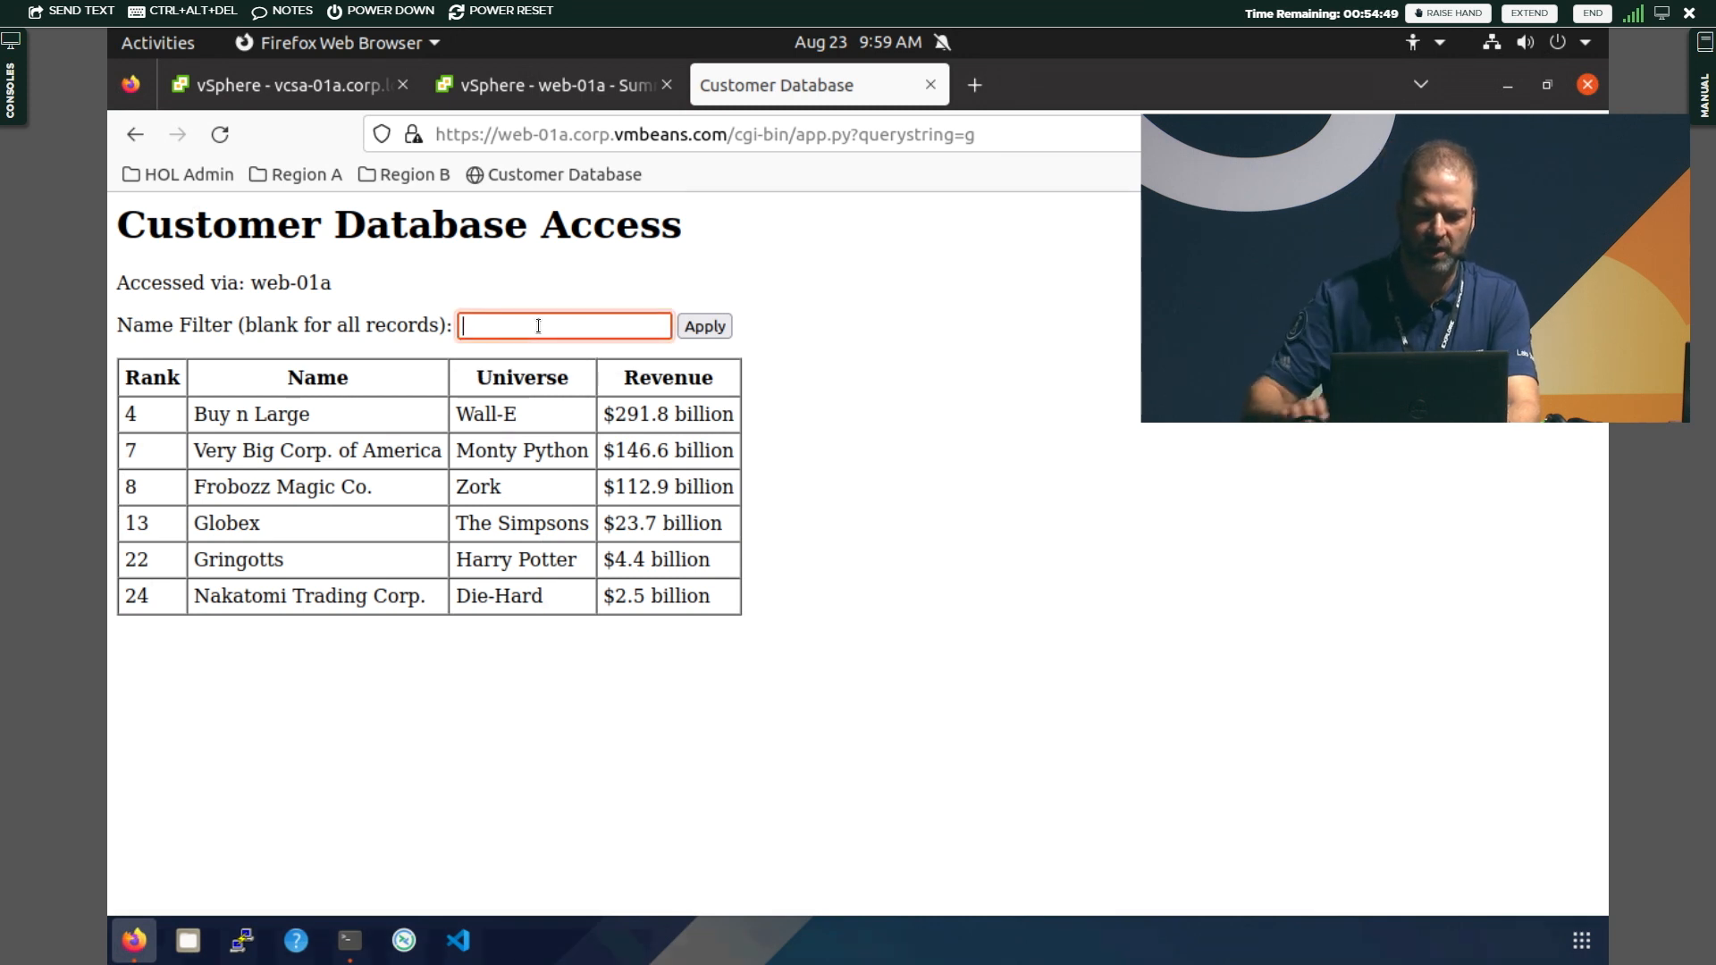
{"action": "left_click", "coordinate": [705, 333]}
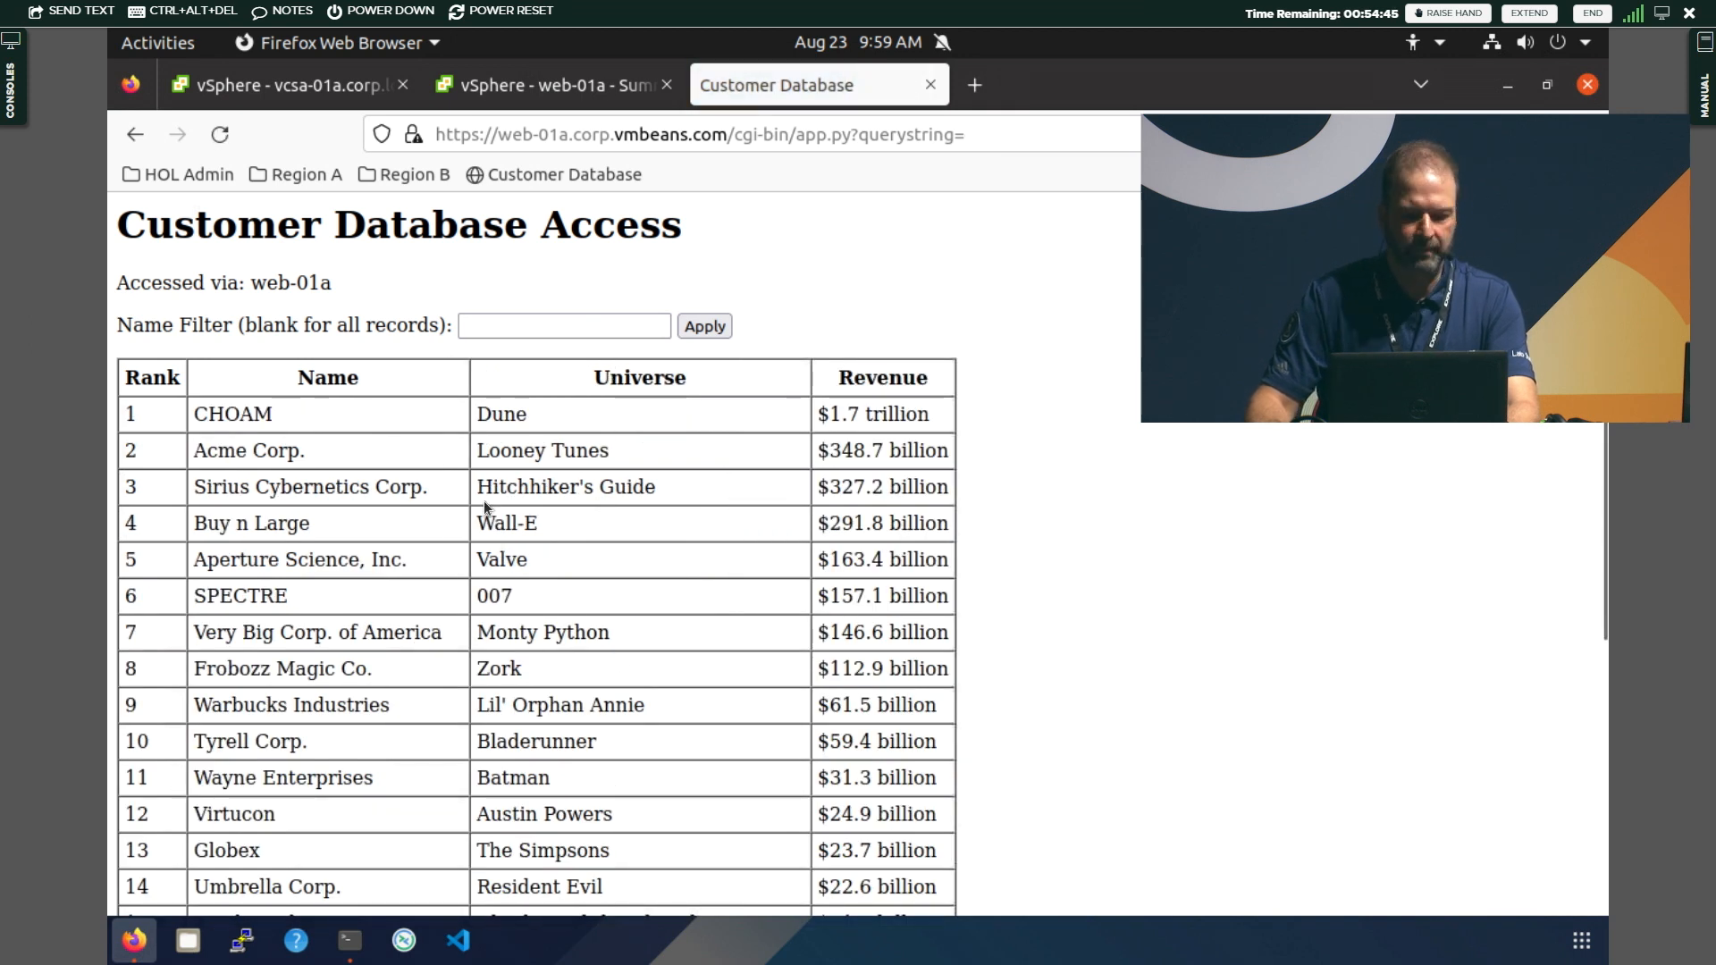
{"action": "left_click", "coordinate": [497, 327]}
{"action": "type", "text": "d"}
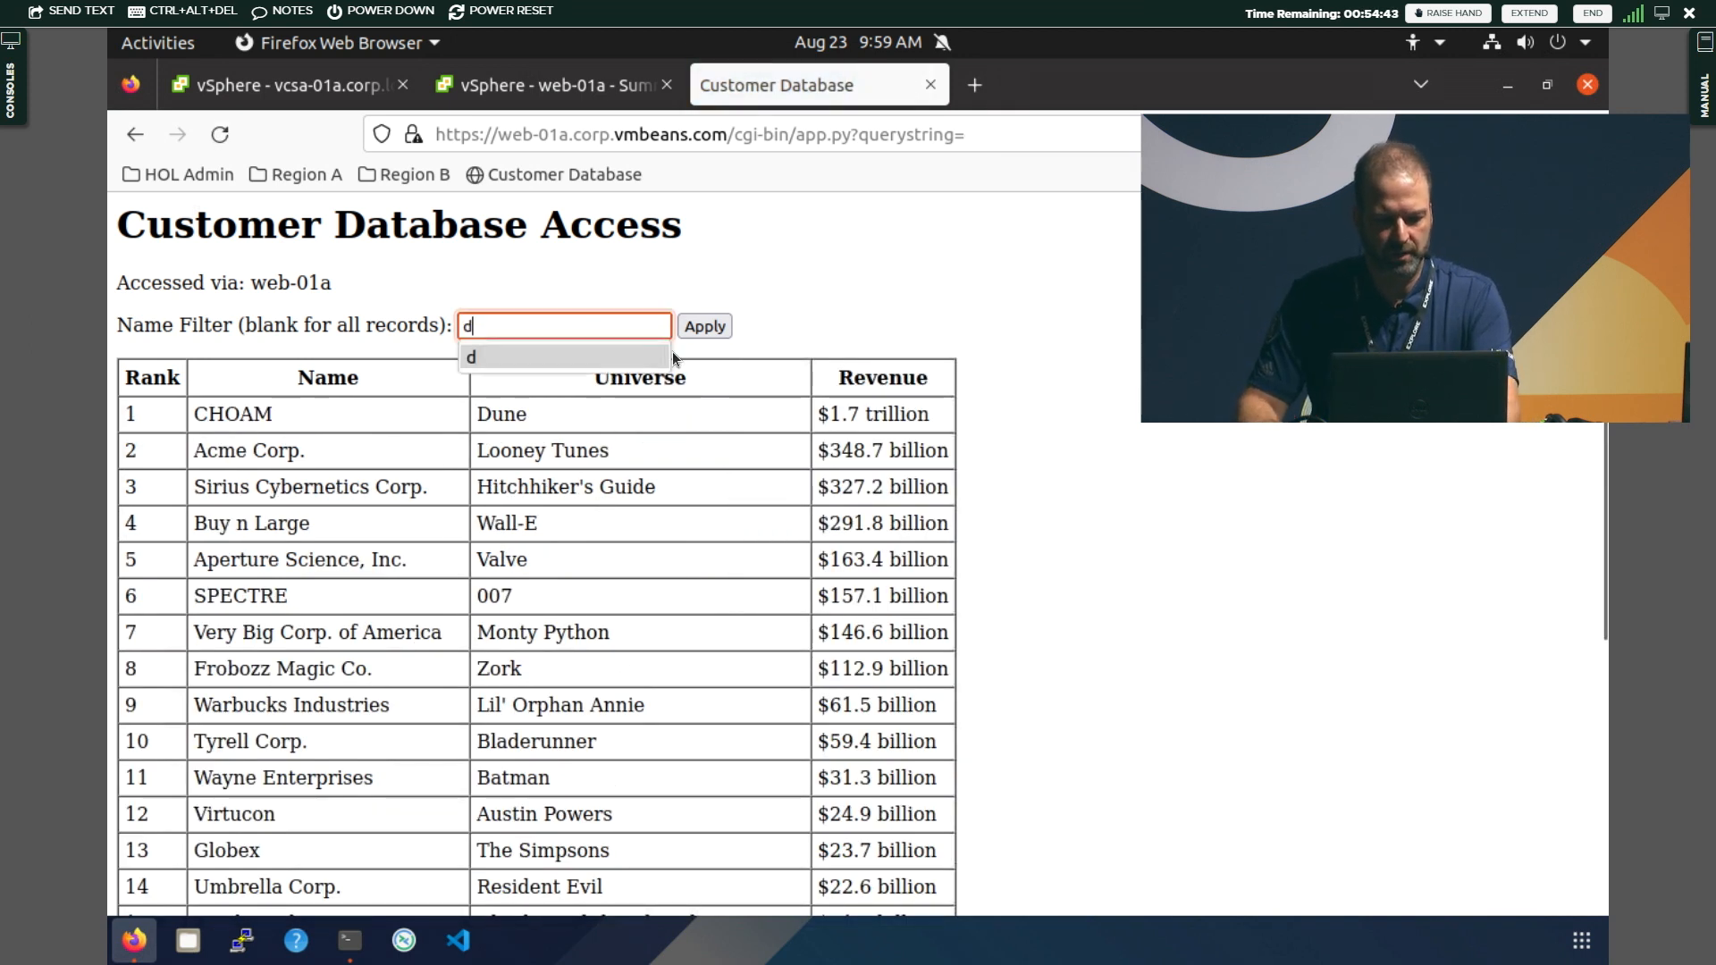
{"action": "left_click", "coordinate": [703, 333]}
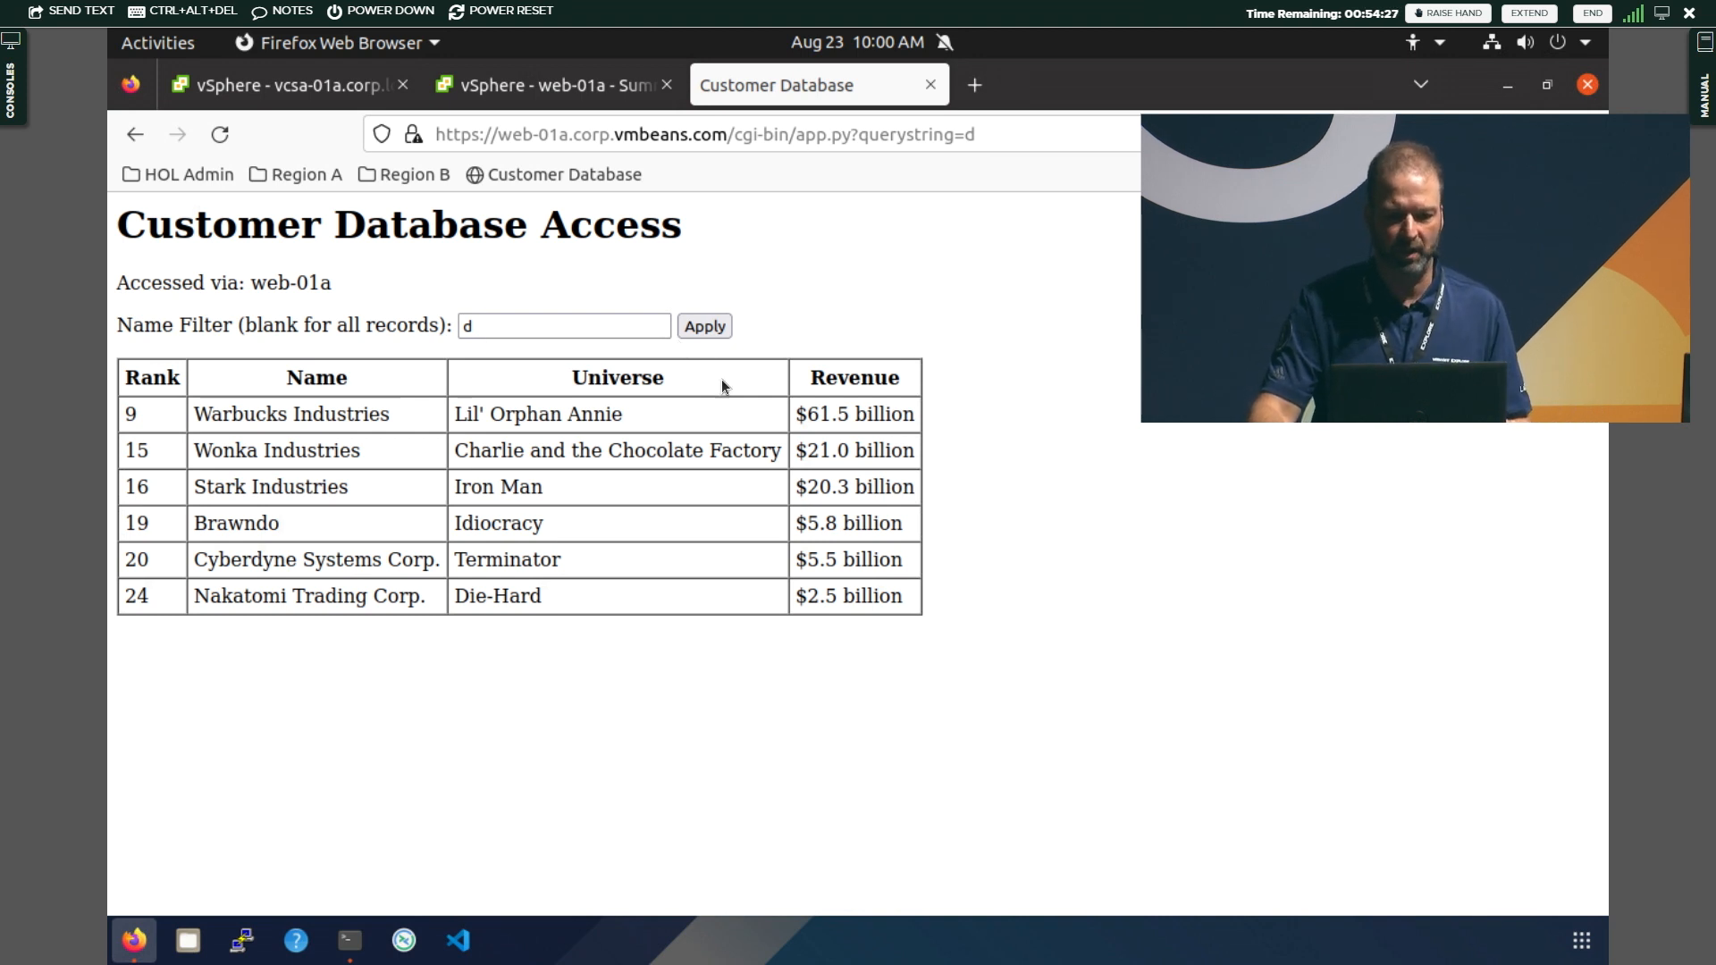
Launch core-A's web console from Region B, and compare the IP addresses in the core-A and Cloud-Storage summaries
{"action": "left_click", "coordinate": [527, 78]}
{"action": "left_click", "coordinate": [304, 466]}
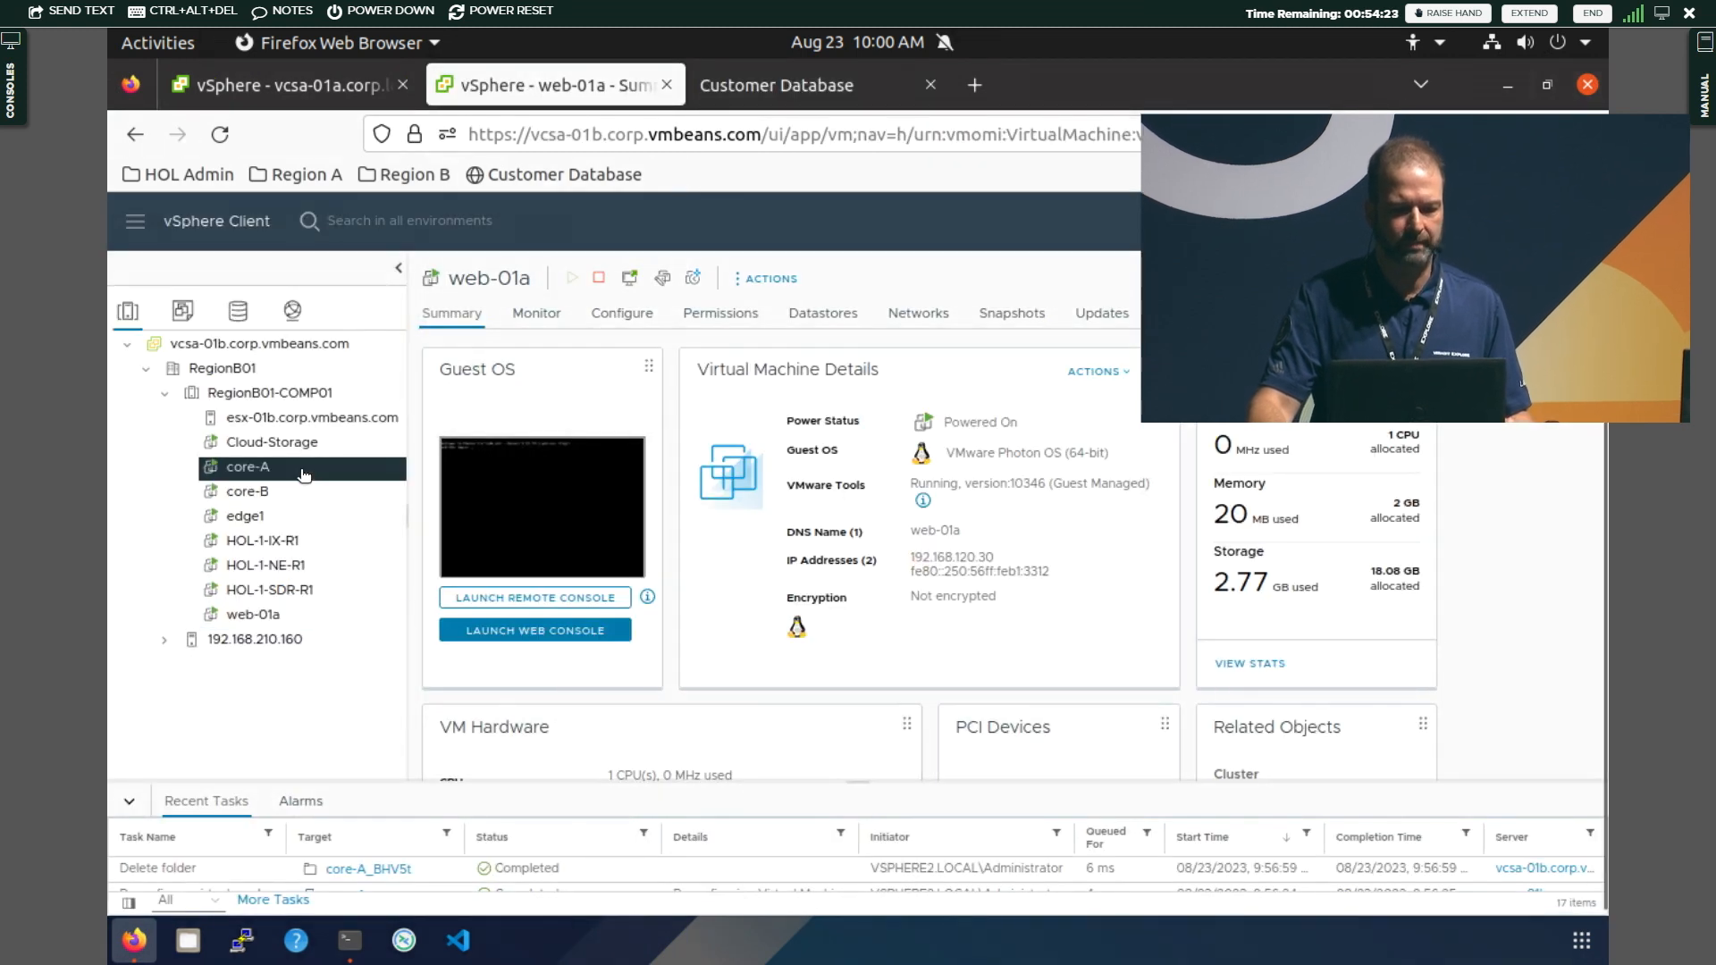
{"action": "left_click", "coordinate": [514, 634]}
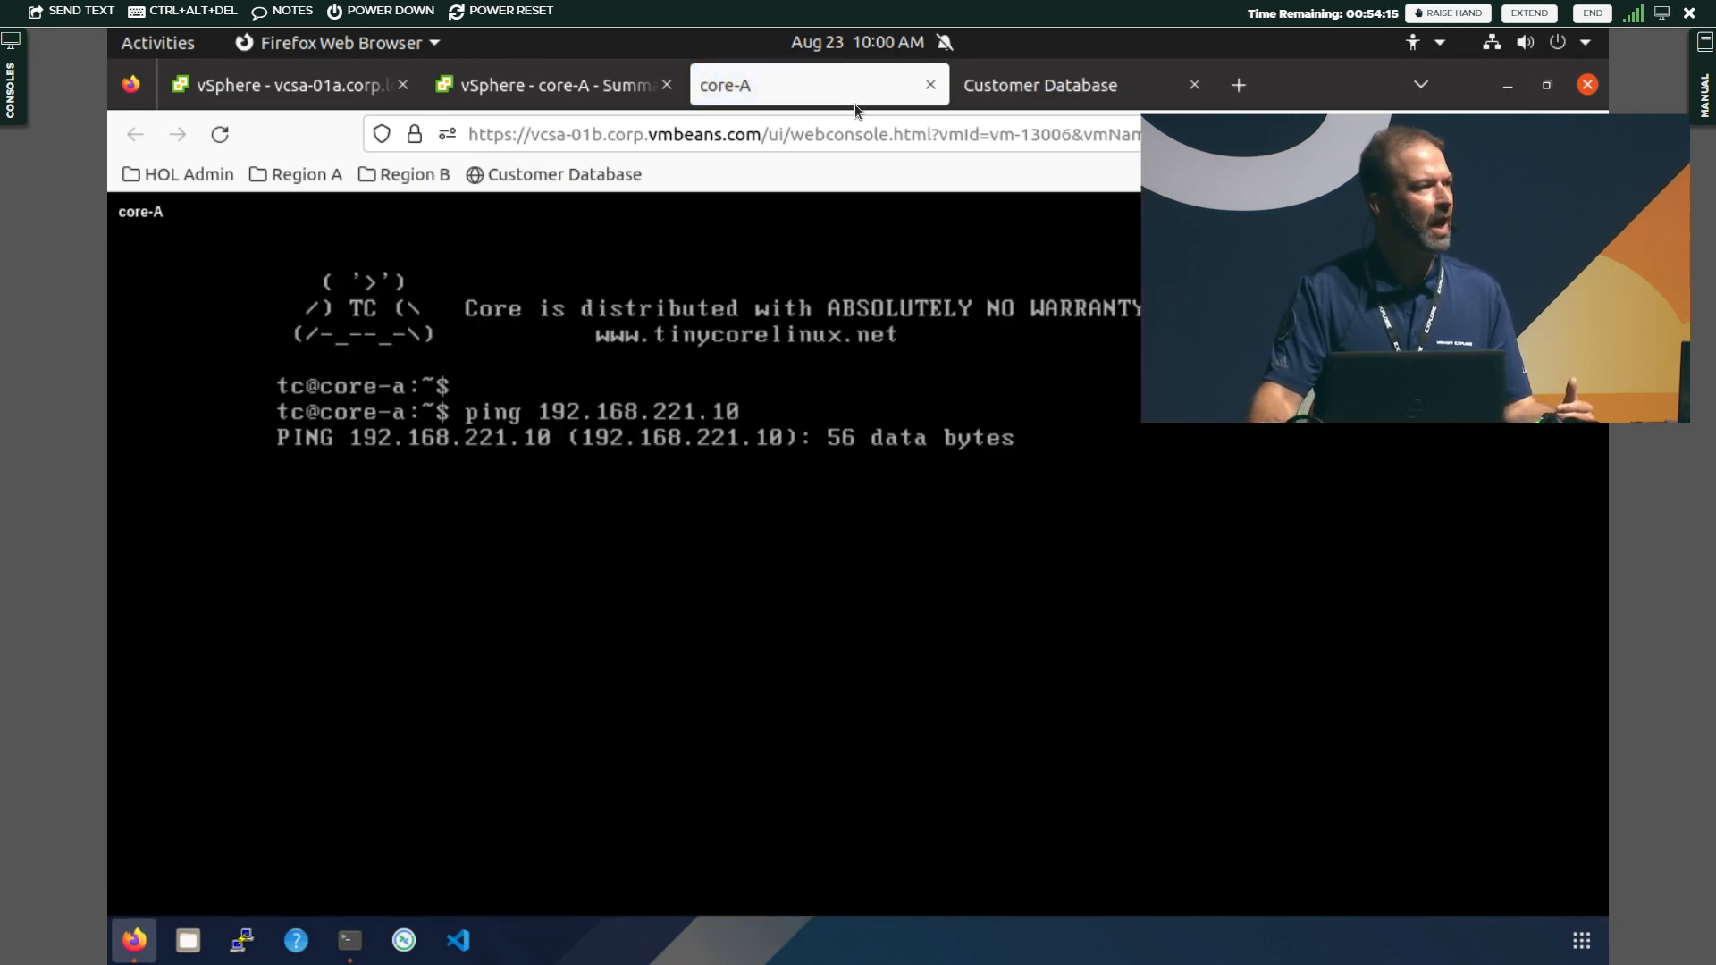
{"action": "left_click", "coordinate": [583, 95]}
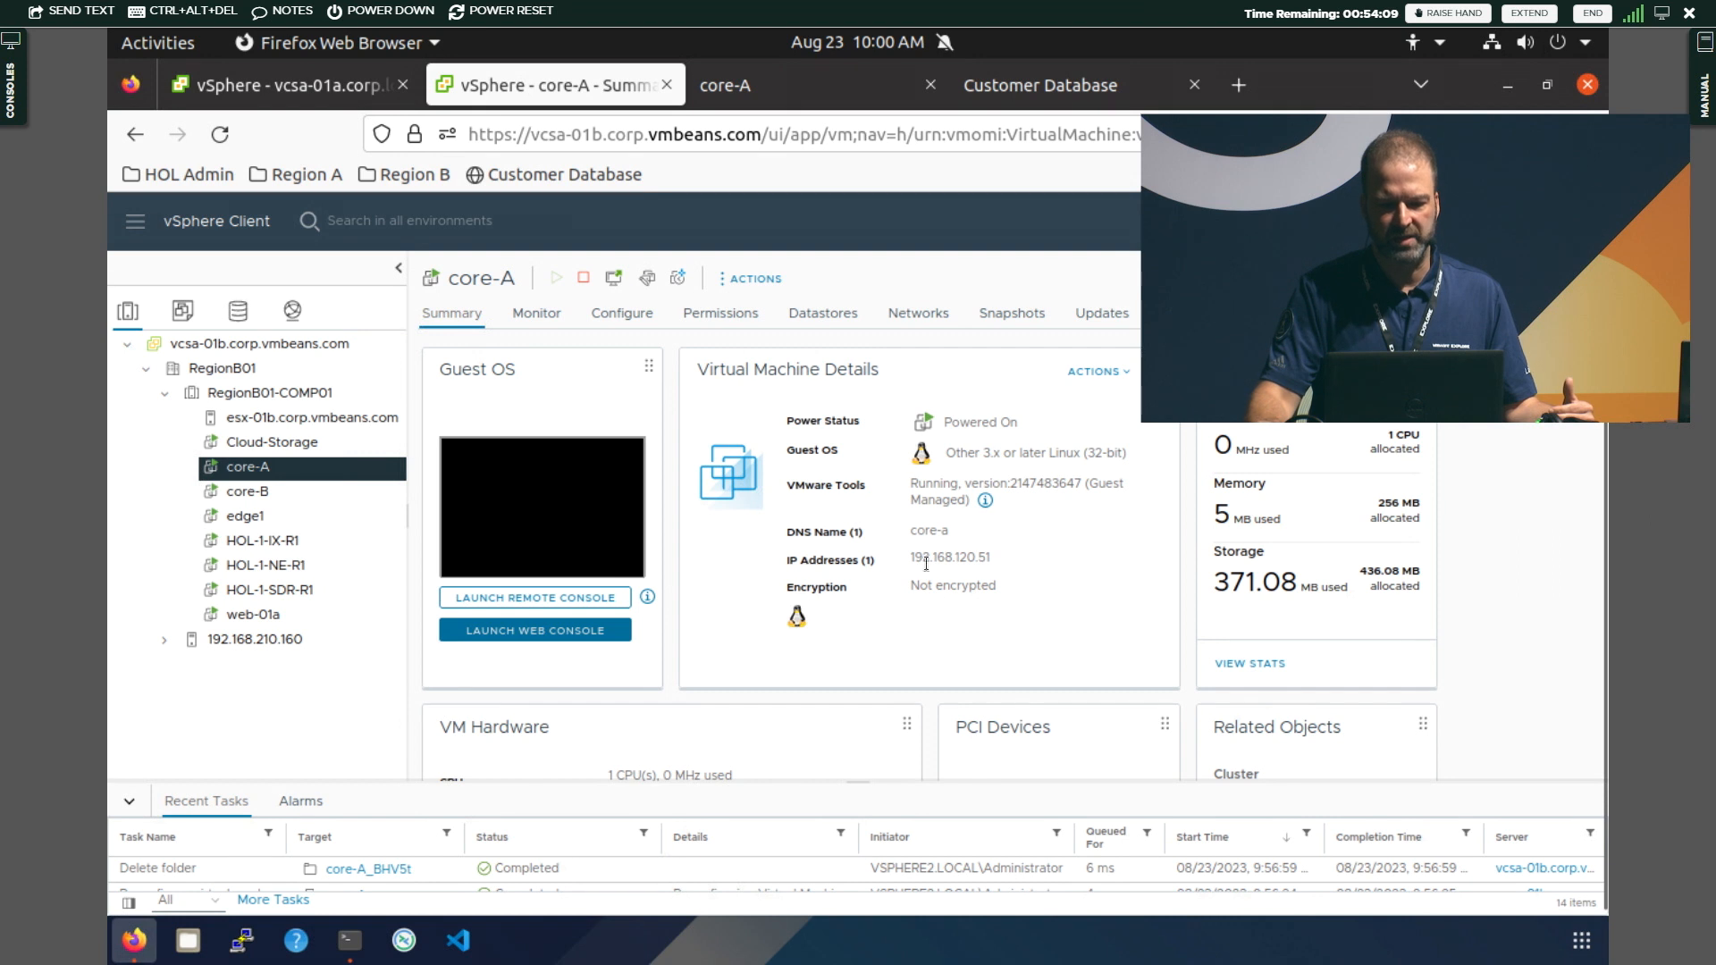
{"action": "left_click", "coordinate": [291, 443]}
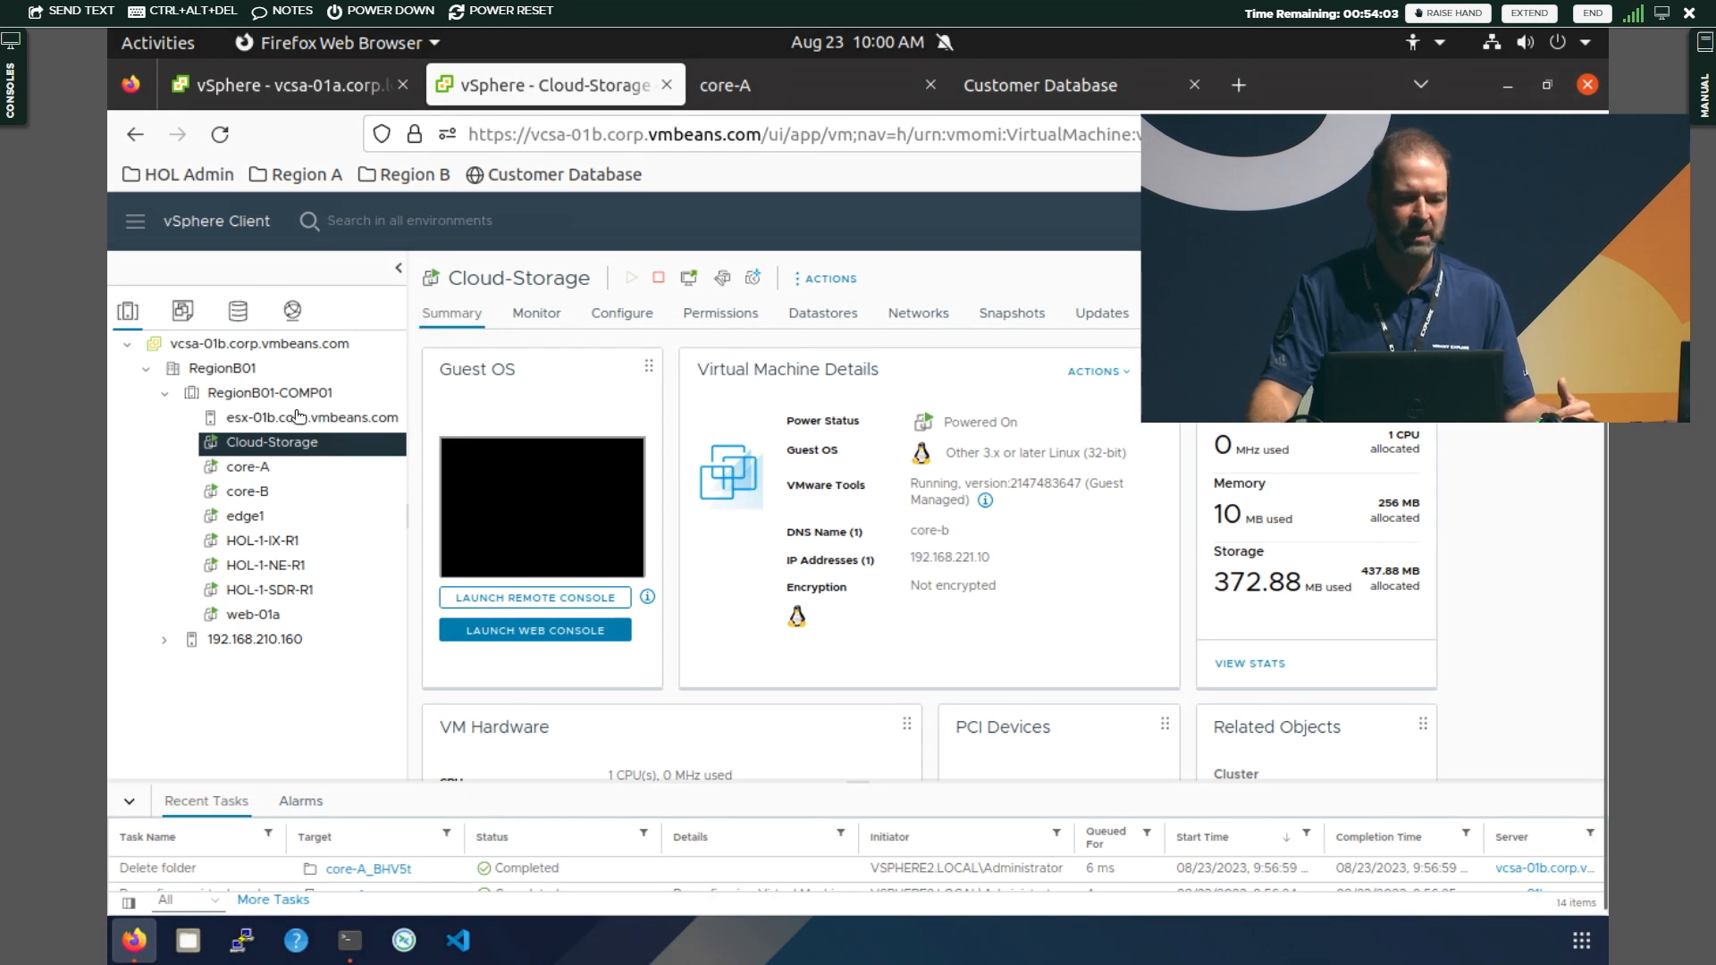
Open HCX Network Extension in Region A's vSphere Client and expand the VM-RegionA01-vDS-COMP extended network's details
{"action": "left_click", "coordinate": [265, 90]}
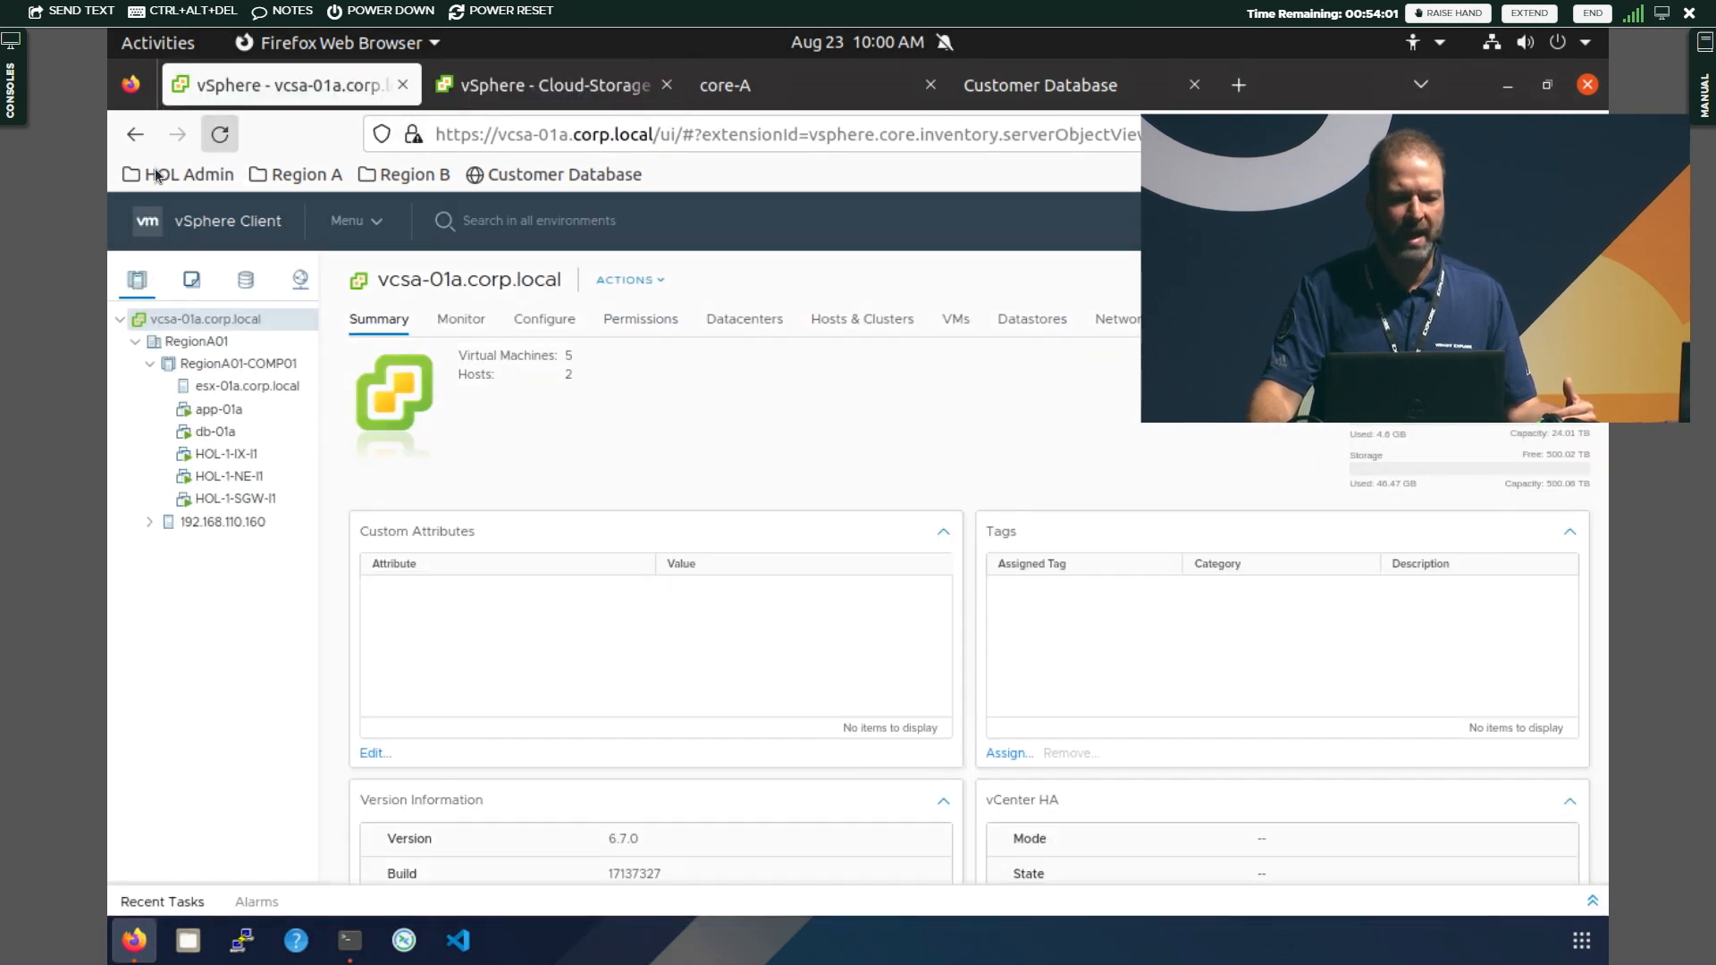
{"action": "left_click", "coordinate": [149, 227]}
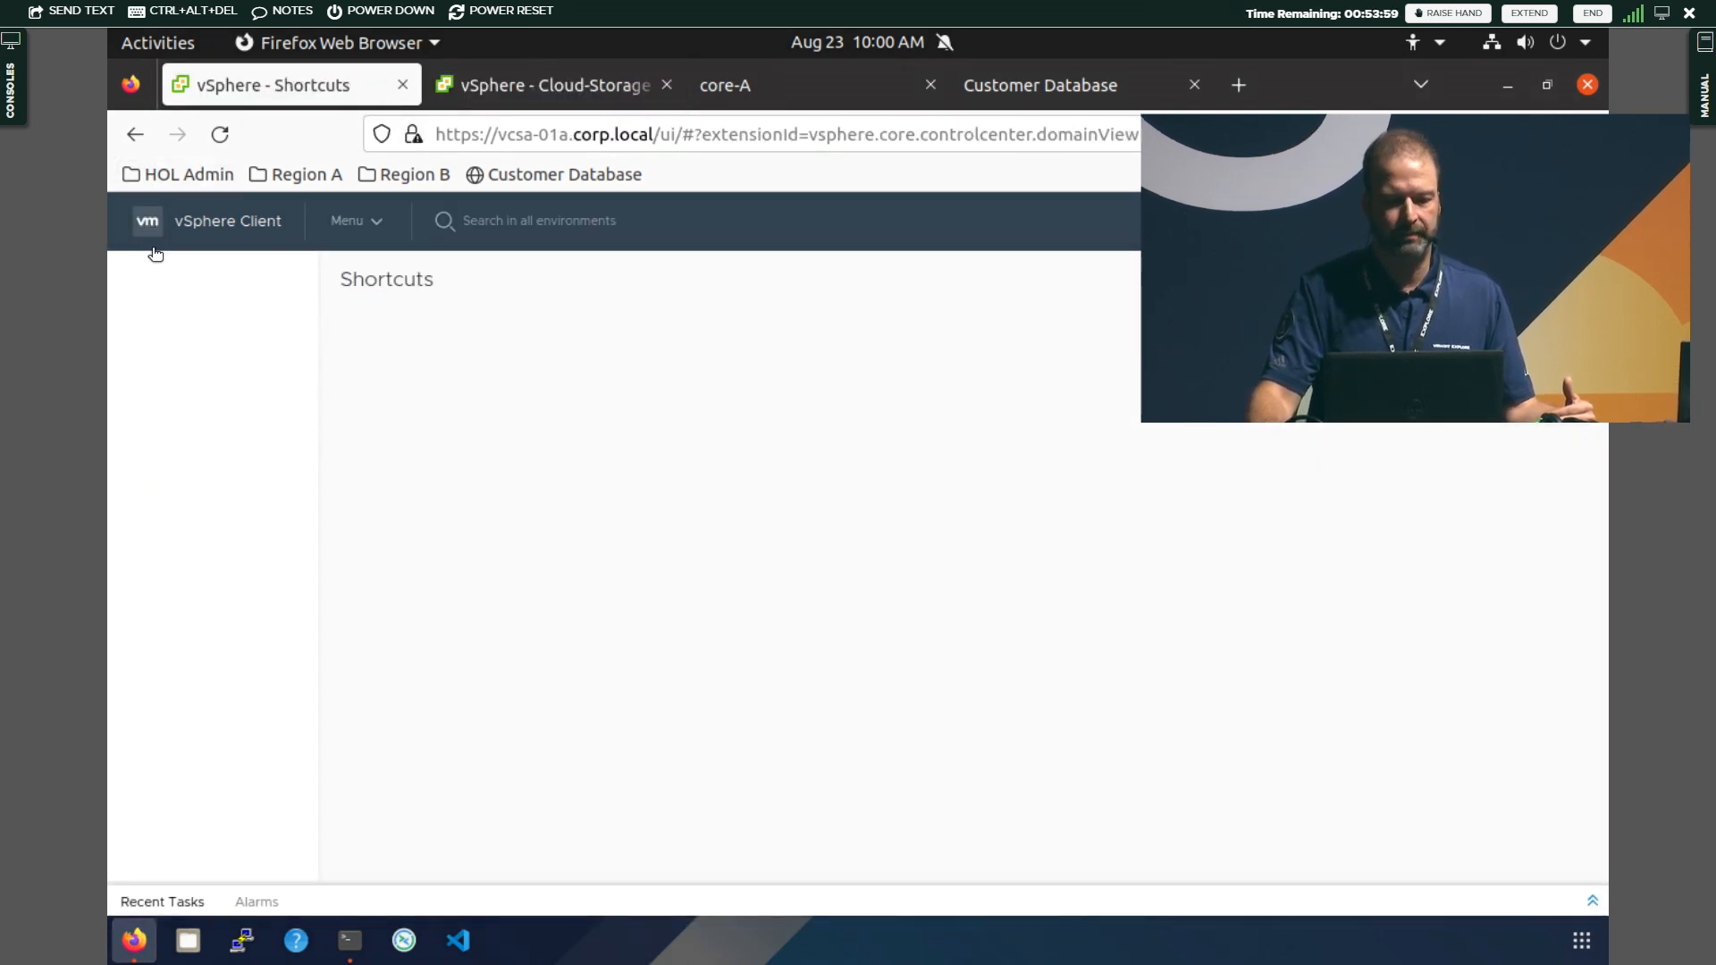
{"action": "left_click", "coordinate": [160, 601]}
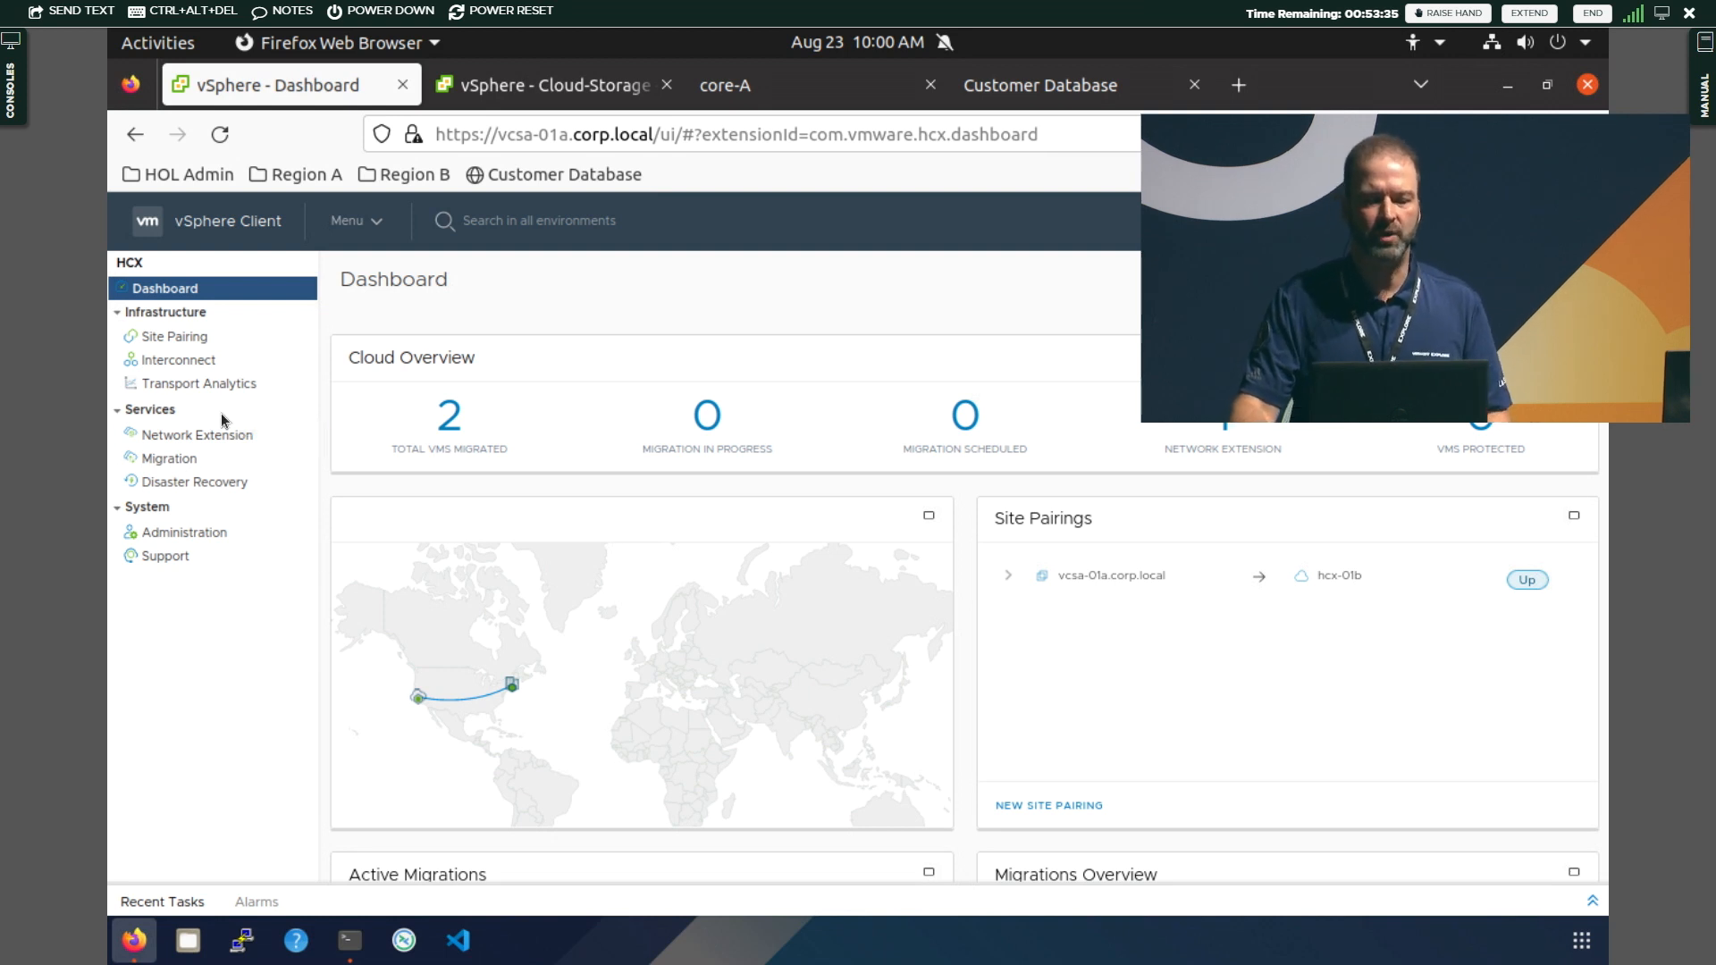
{"action": "left_click", "coordinate": [147, 461]}
{"action": "left_click", "coordinate": [159, 445]}
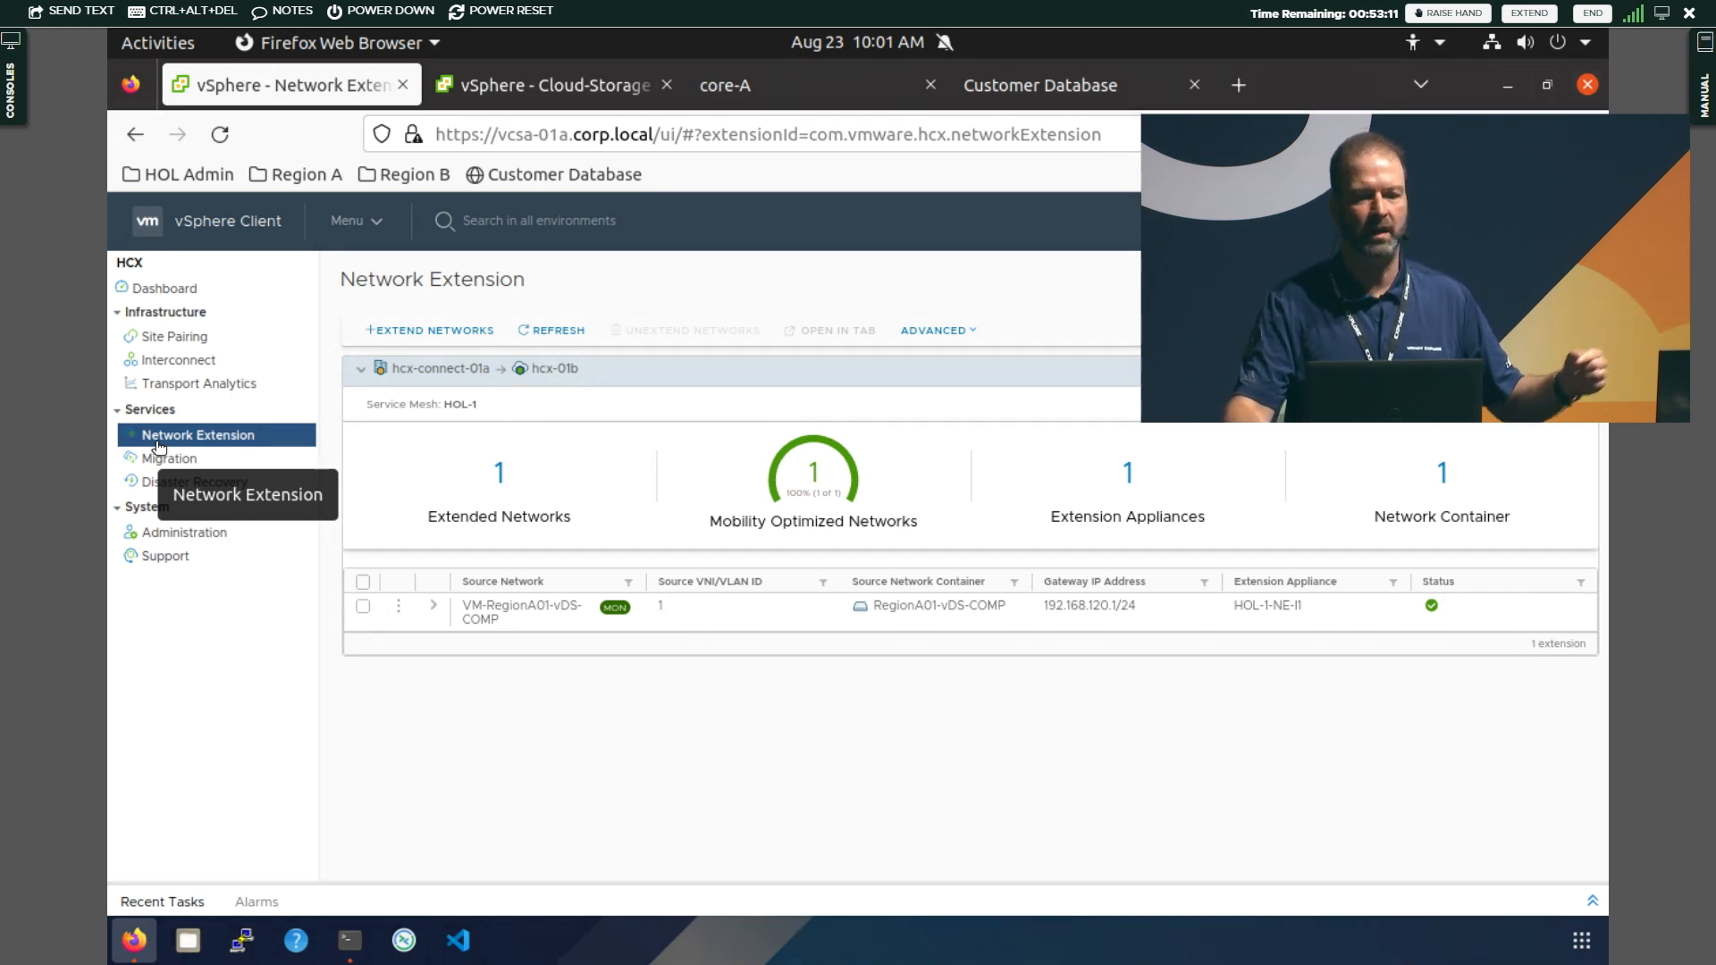
{"action": "left_click", "coordinate": [434, 608]}
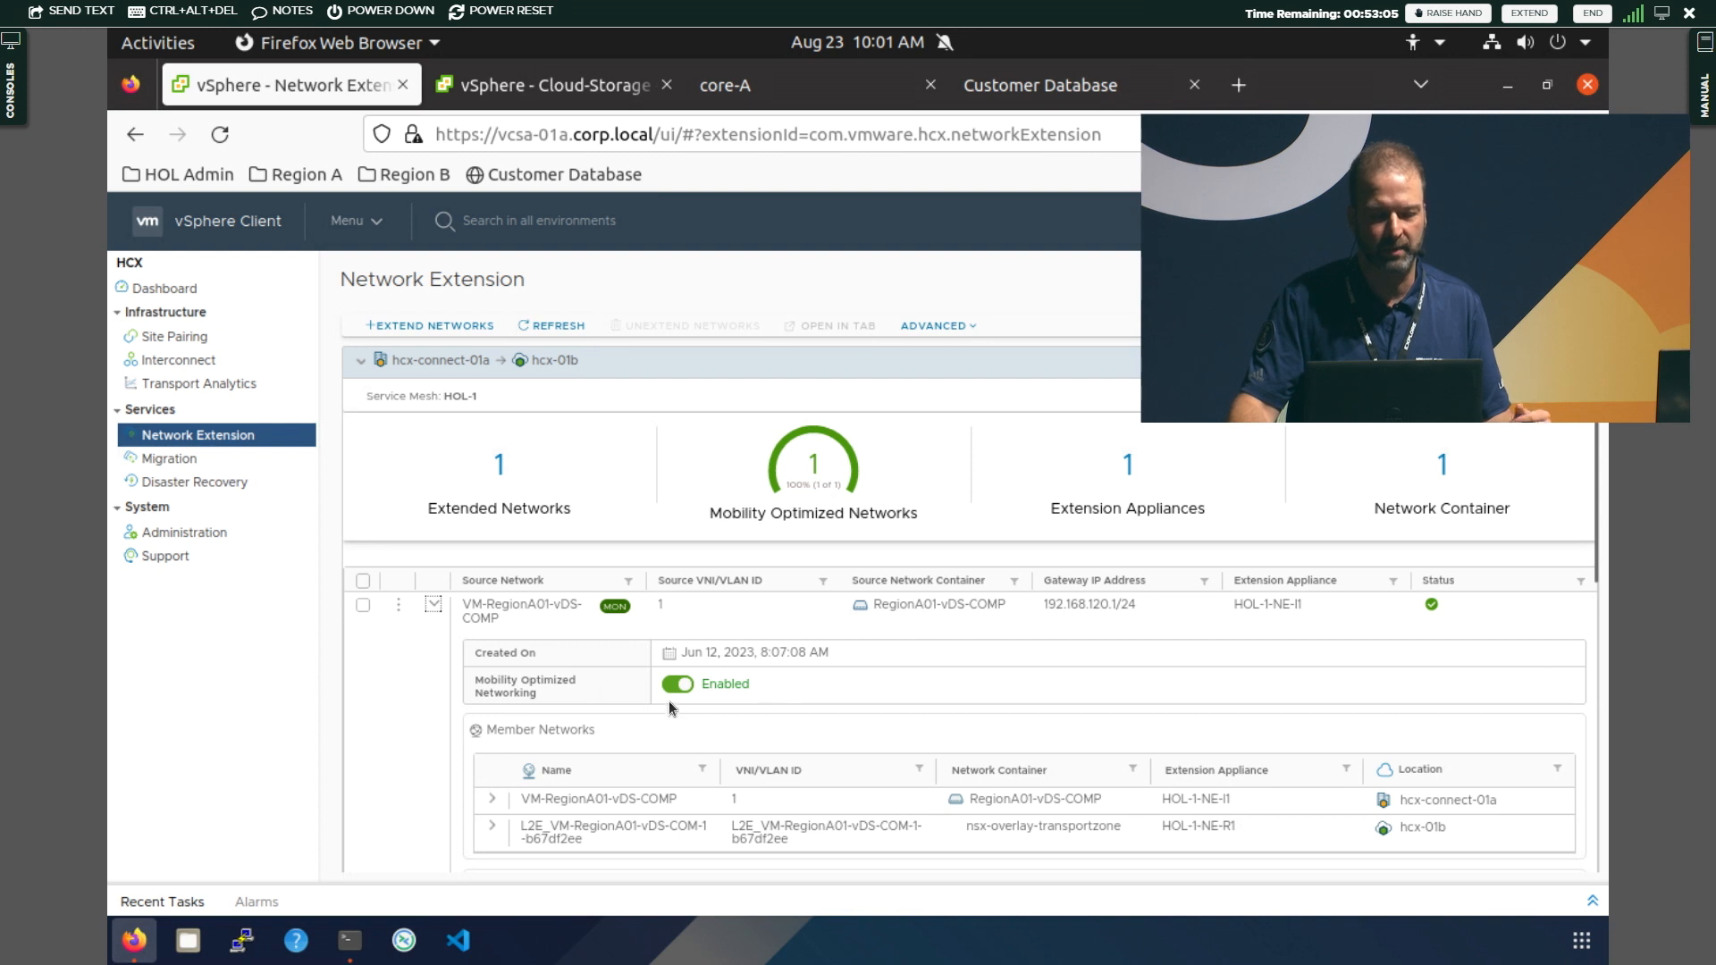
Change the router location of member virtual machines core-A and web-01a to hcx-01b, submitting and confirming the change
{"action": "scroll", "coordinate": [615, 657], "scroll_direction": "down", "scroll_amount": 3}
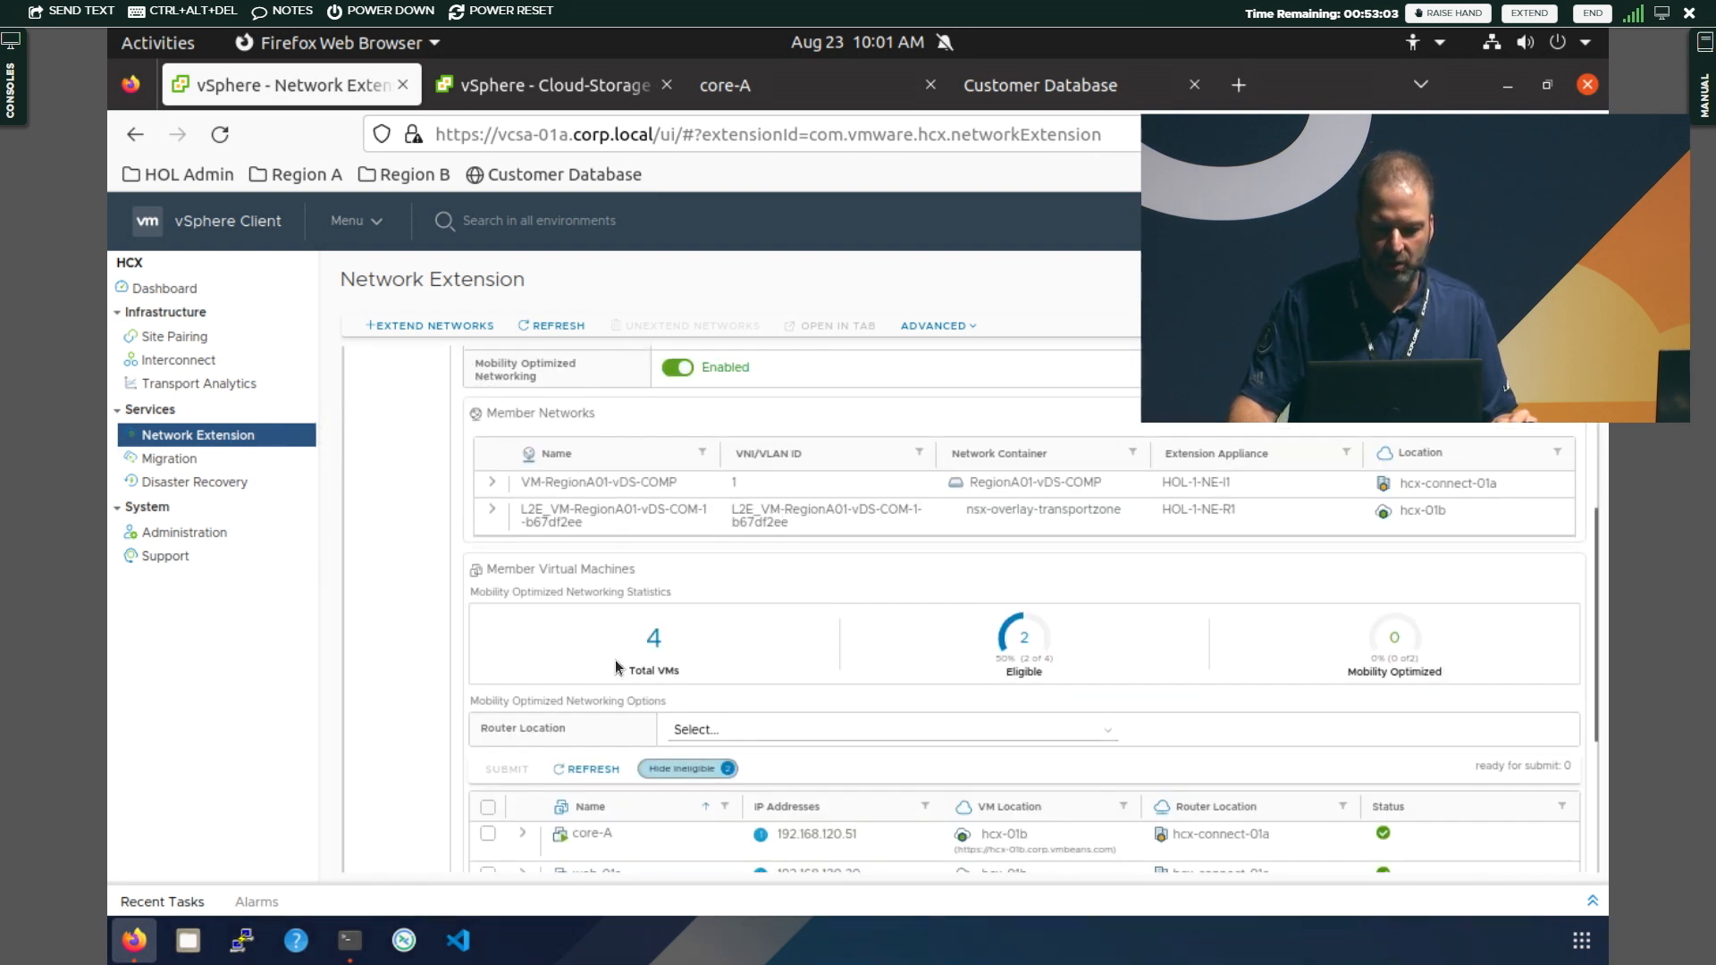
{"action": "scroll", "coordinate": [617, 663], "scroll_direction": "down", "scroll_amount": 3}
{"action": "left_click", "coordinate": [487, 663]}
{"action": "left_click", "coordinate": [487, 622]}
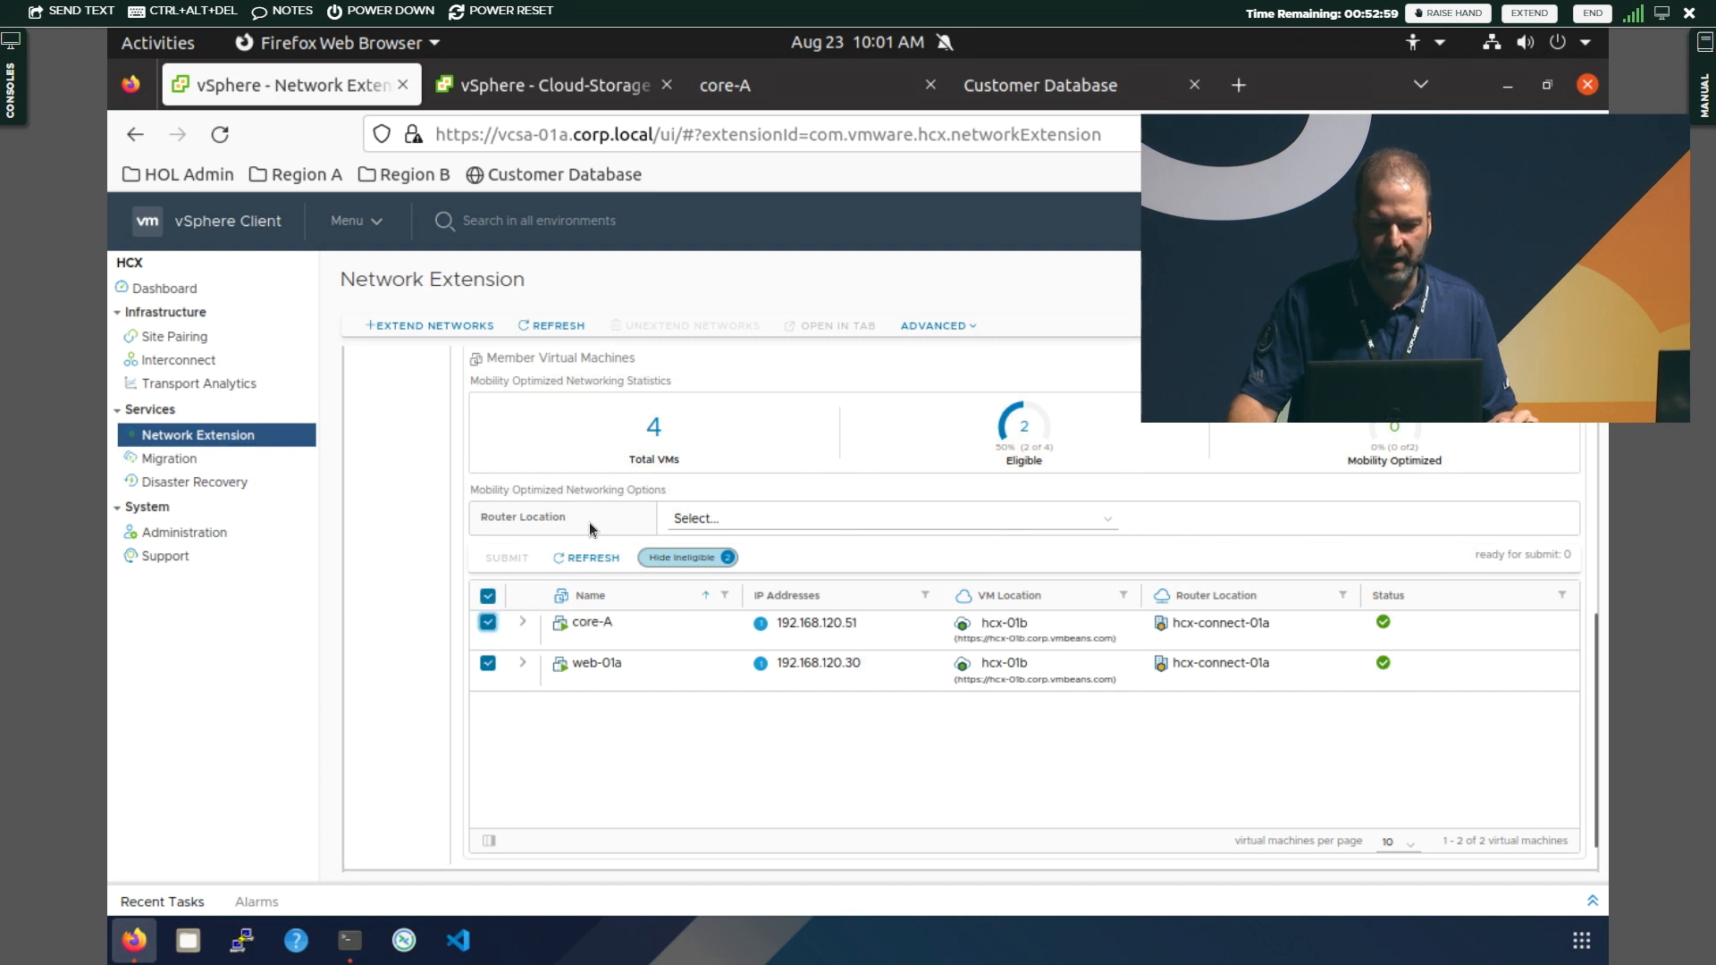
{"action": "left_click", "coordinate": [753, 524]}
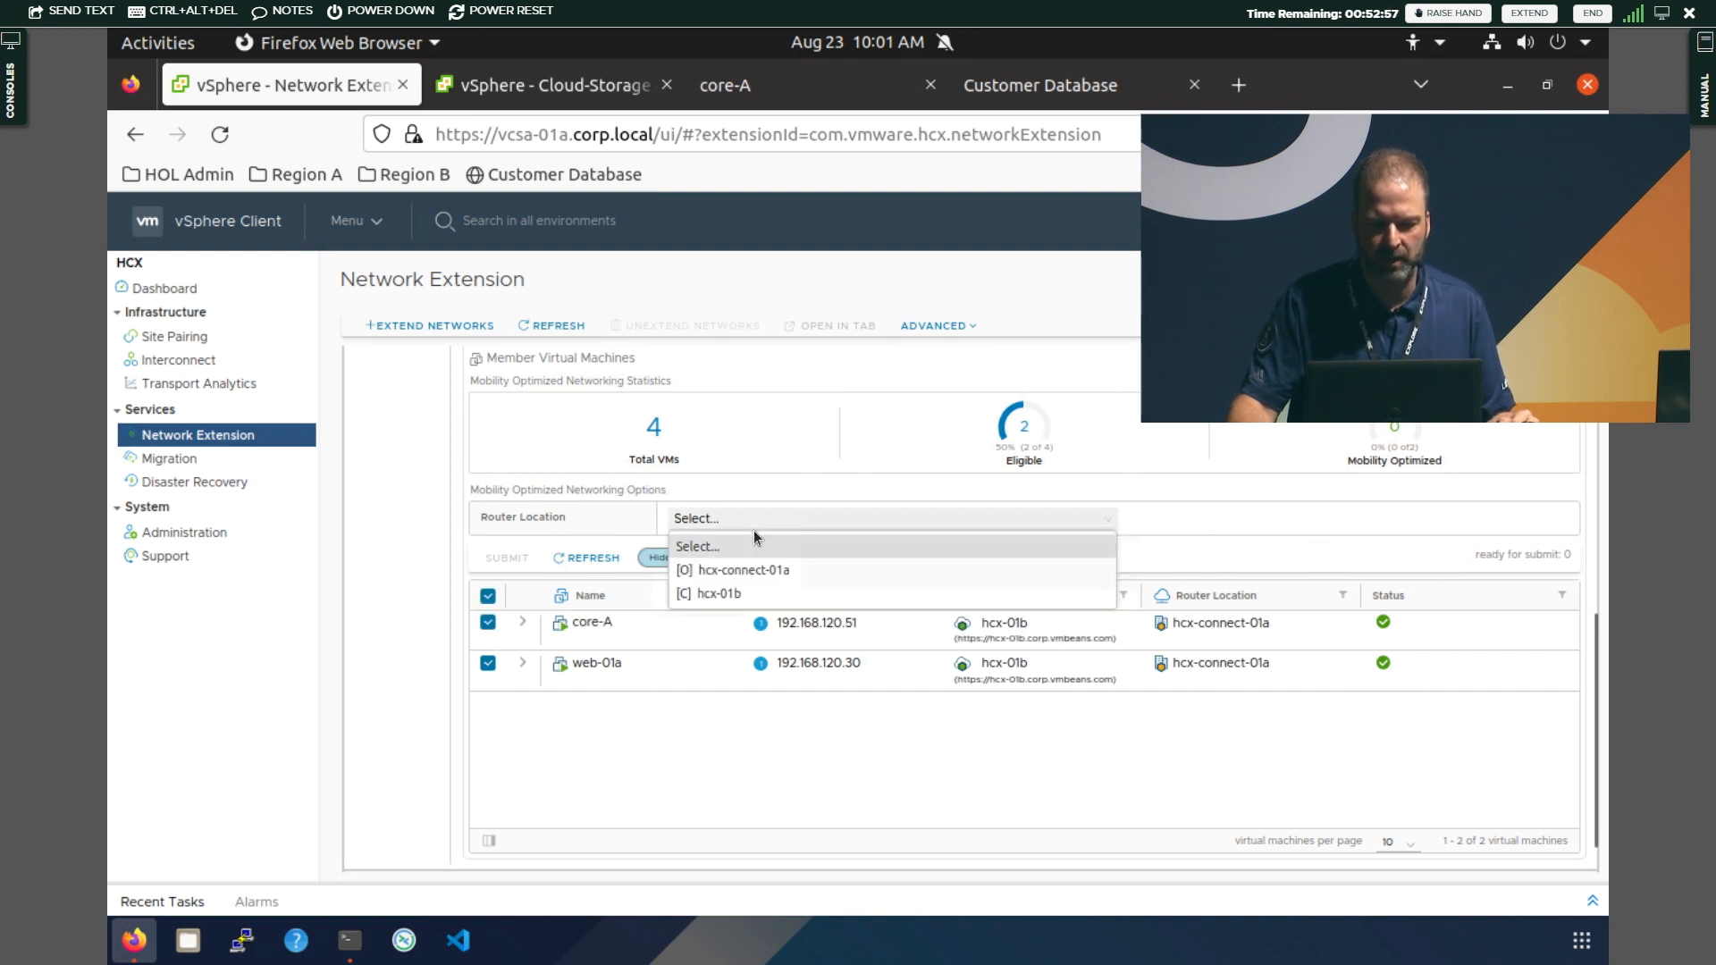
{"action": "left_click", "coordinate": [738, 596]}
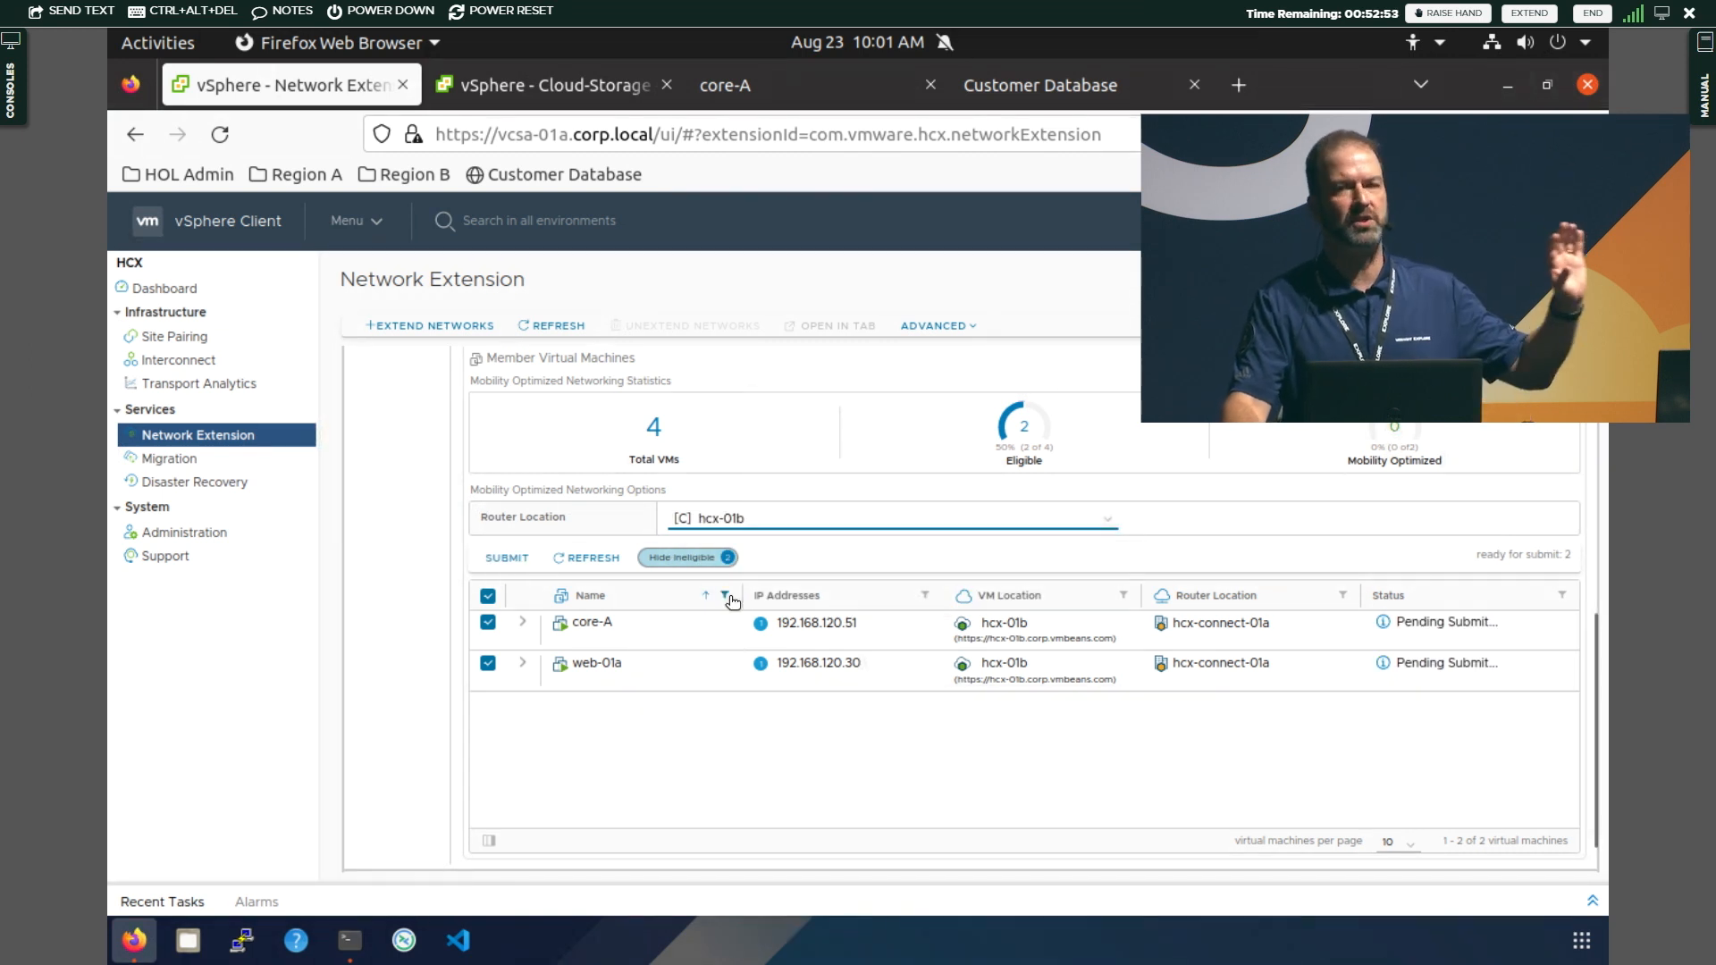
{"action": "left_click", "coordinate": [507, 558]}
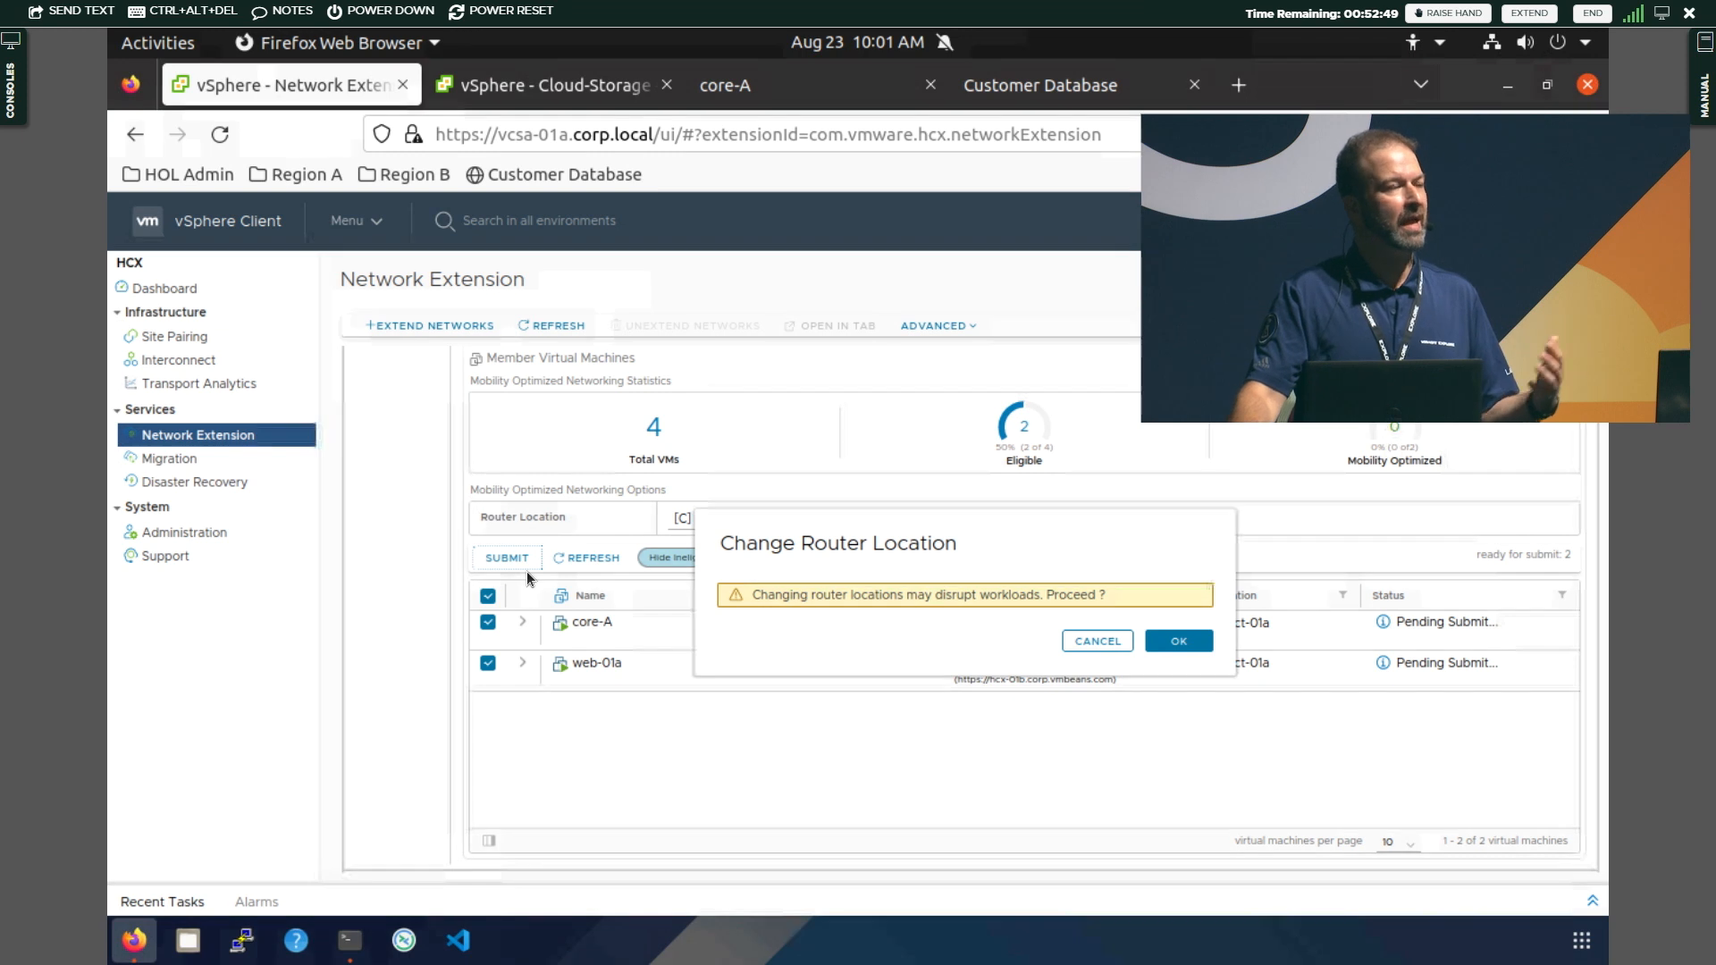
{"action": "left_click", "coordinate": [1179, 642]}
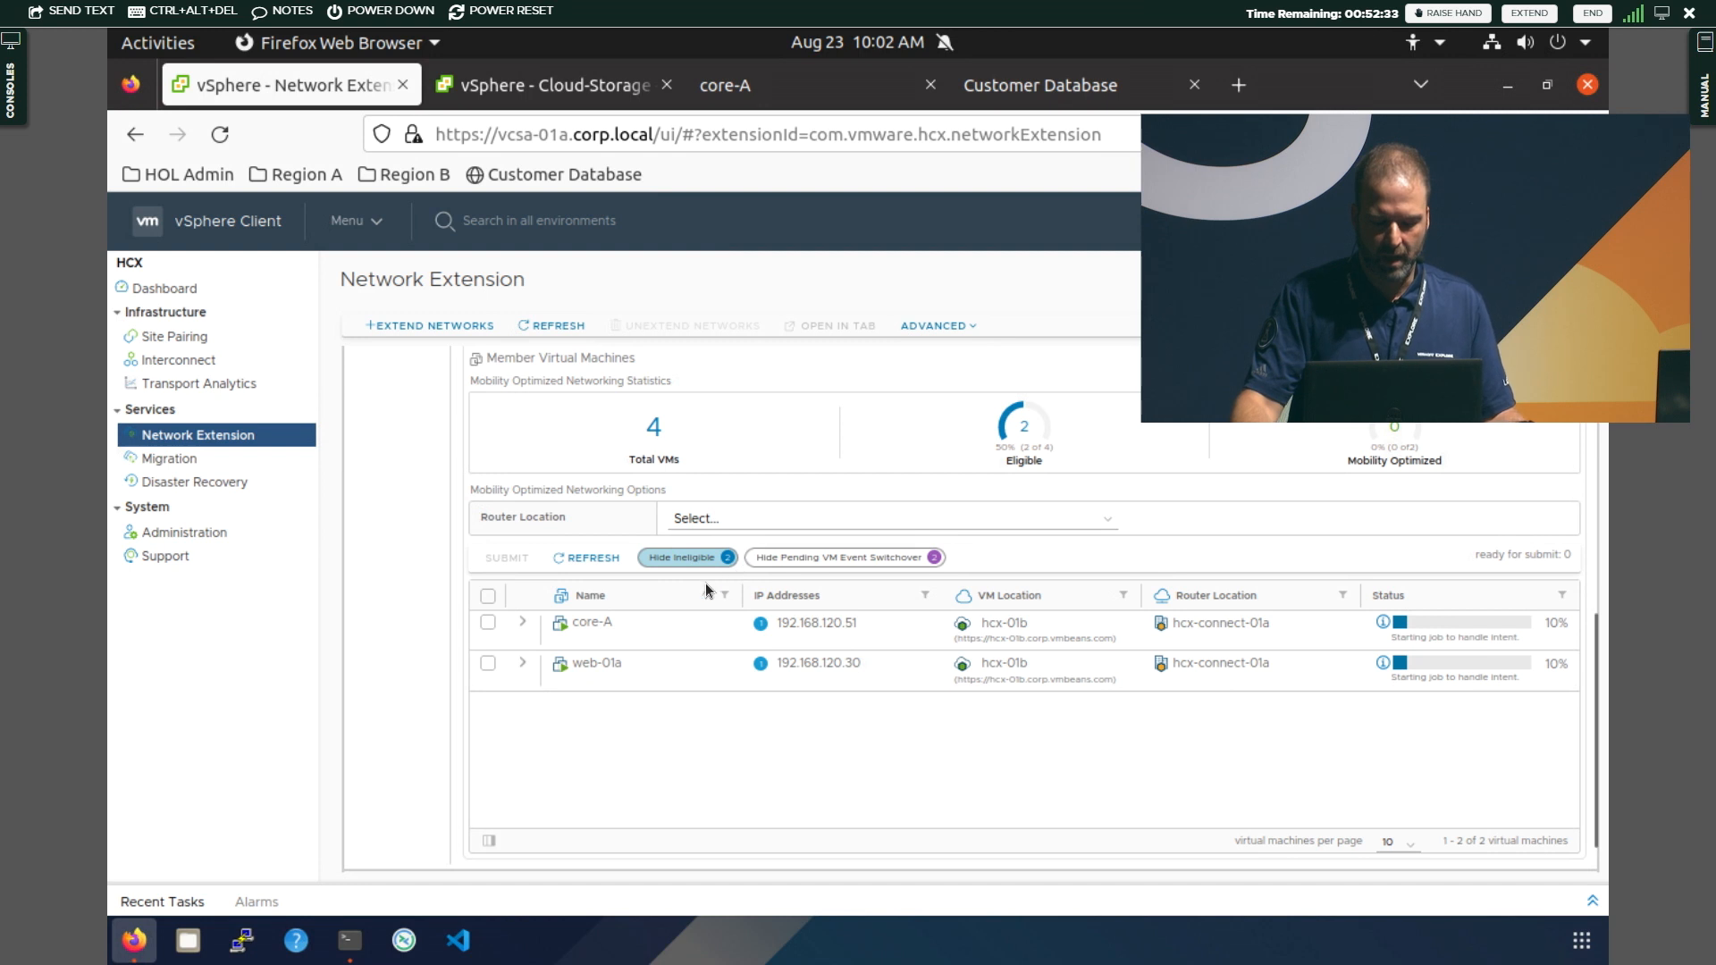
Expand core-A's mobility optimized networking options, and check the running ping to 192.168.221.10 in its console
{"action": "left_click", "coordinate": [523, 623]}
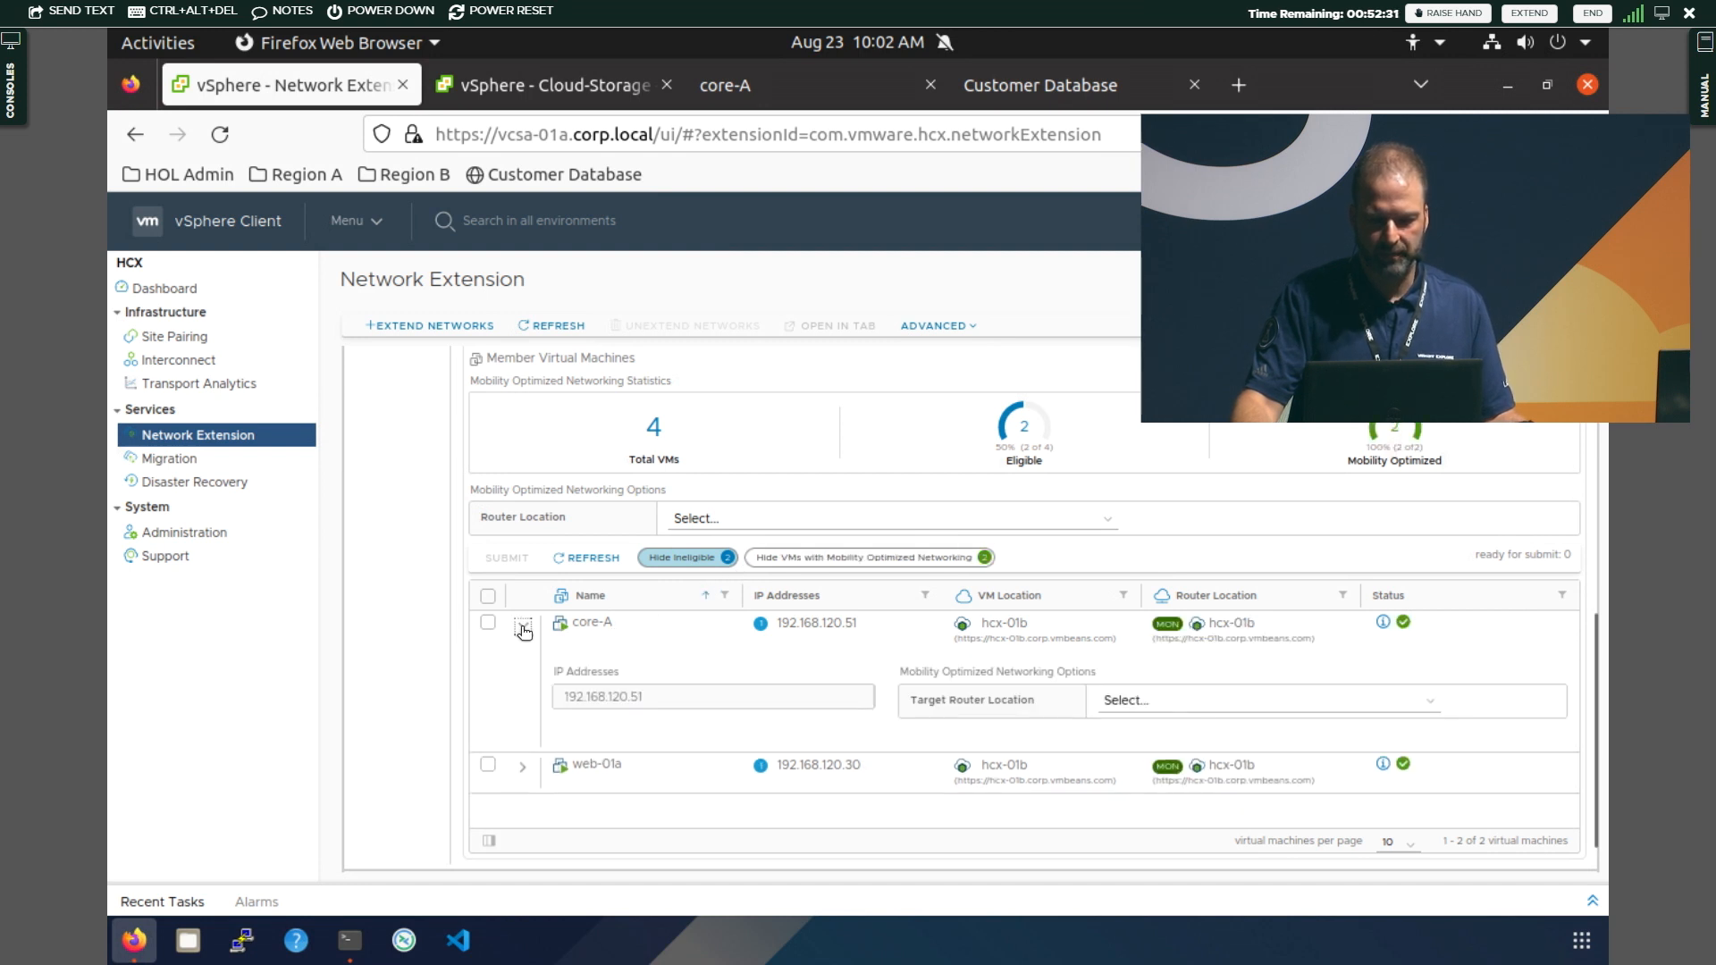
{"action": "left_click", "coordinate": [1205, 708]}
{"action": "left_click", "coordinate": [1515, 645]}
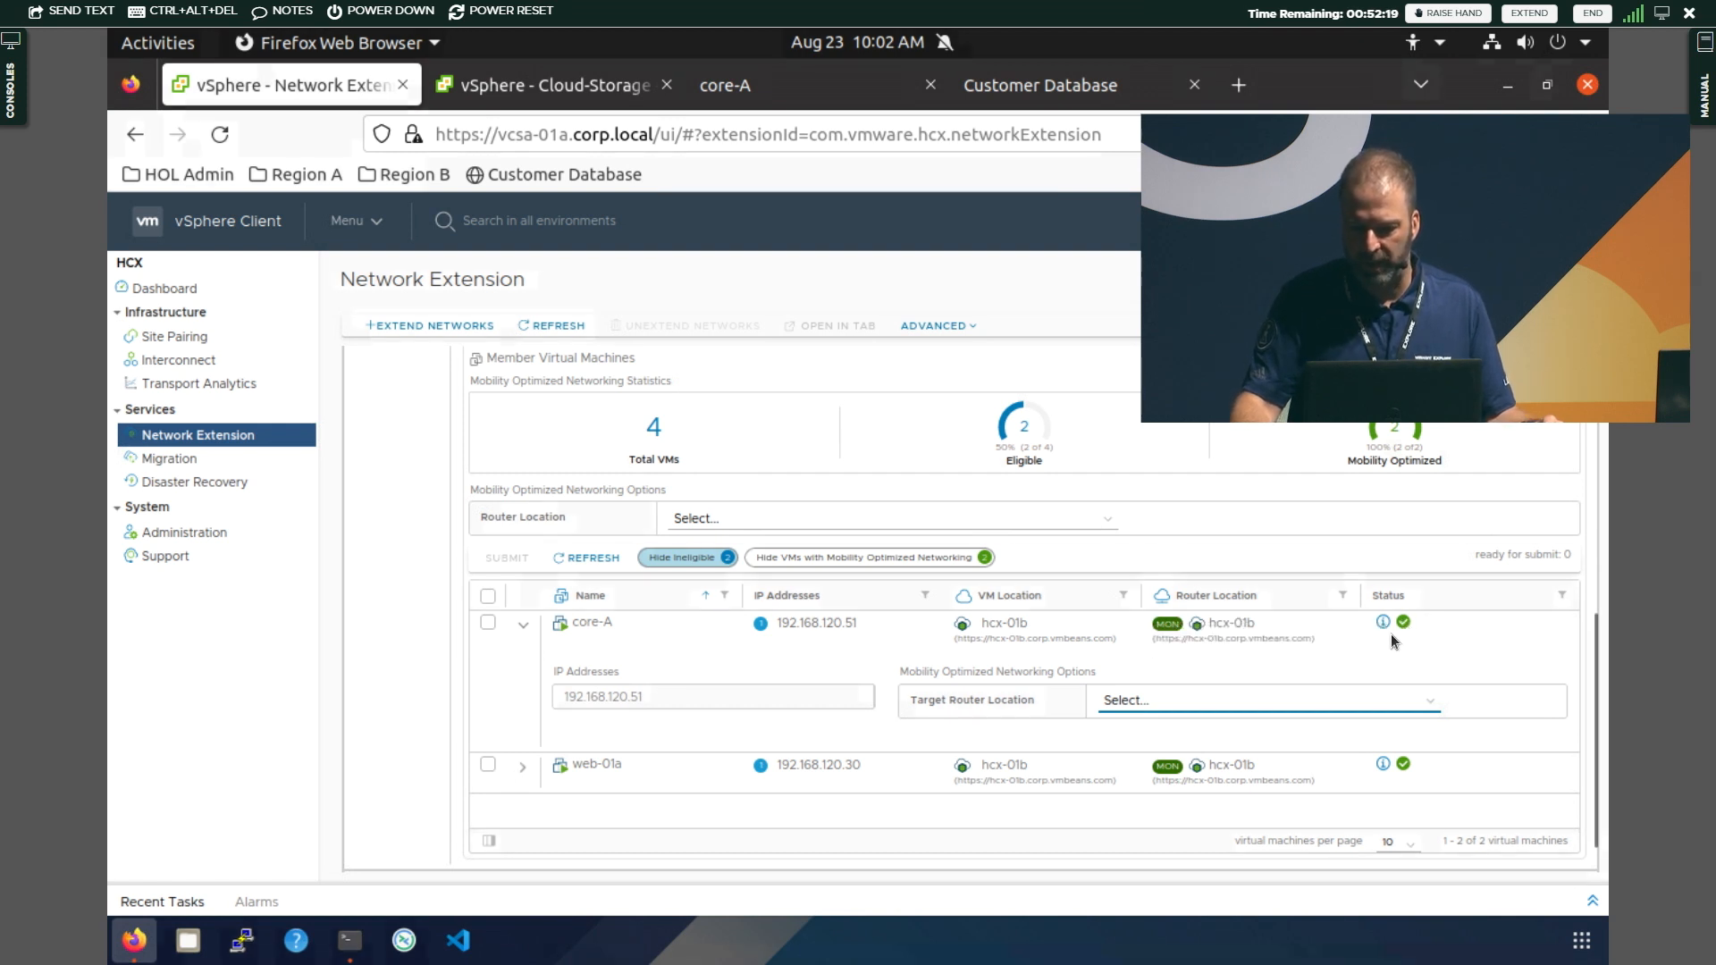
{"action": "left_click", "coordinate": [813, 86]}
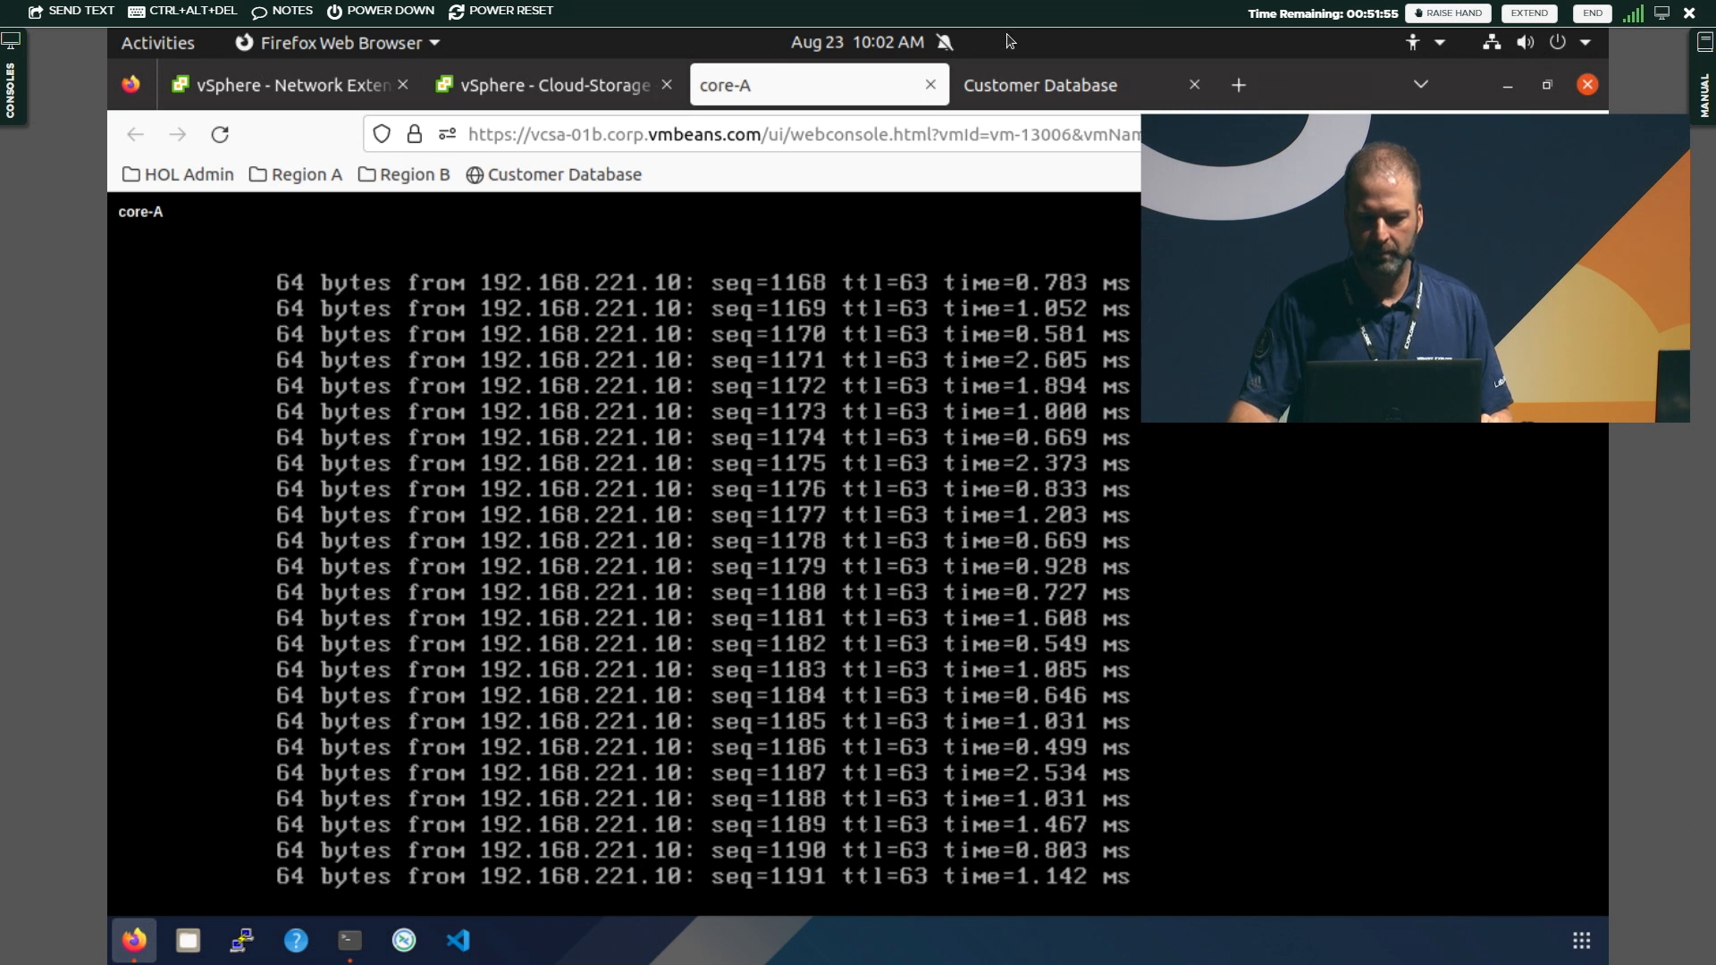
Select hcx-connect-01a as core-A's target router location in the network extension without submitting it
{"action": "left_click", "coordinate": [305, 102]}
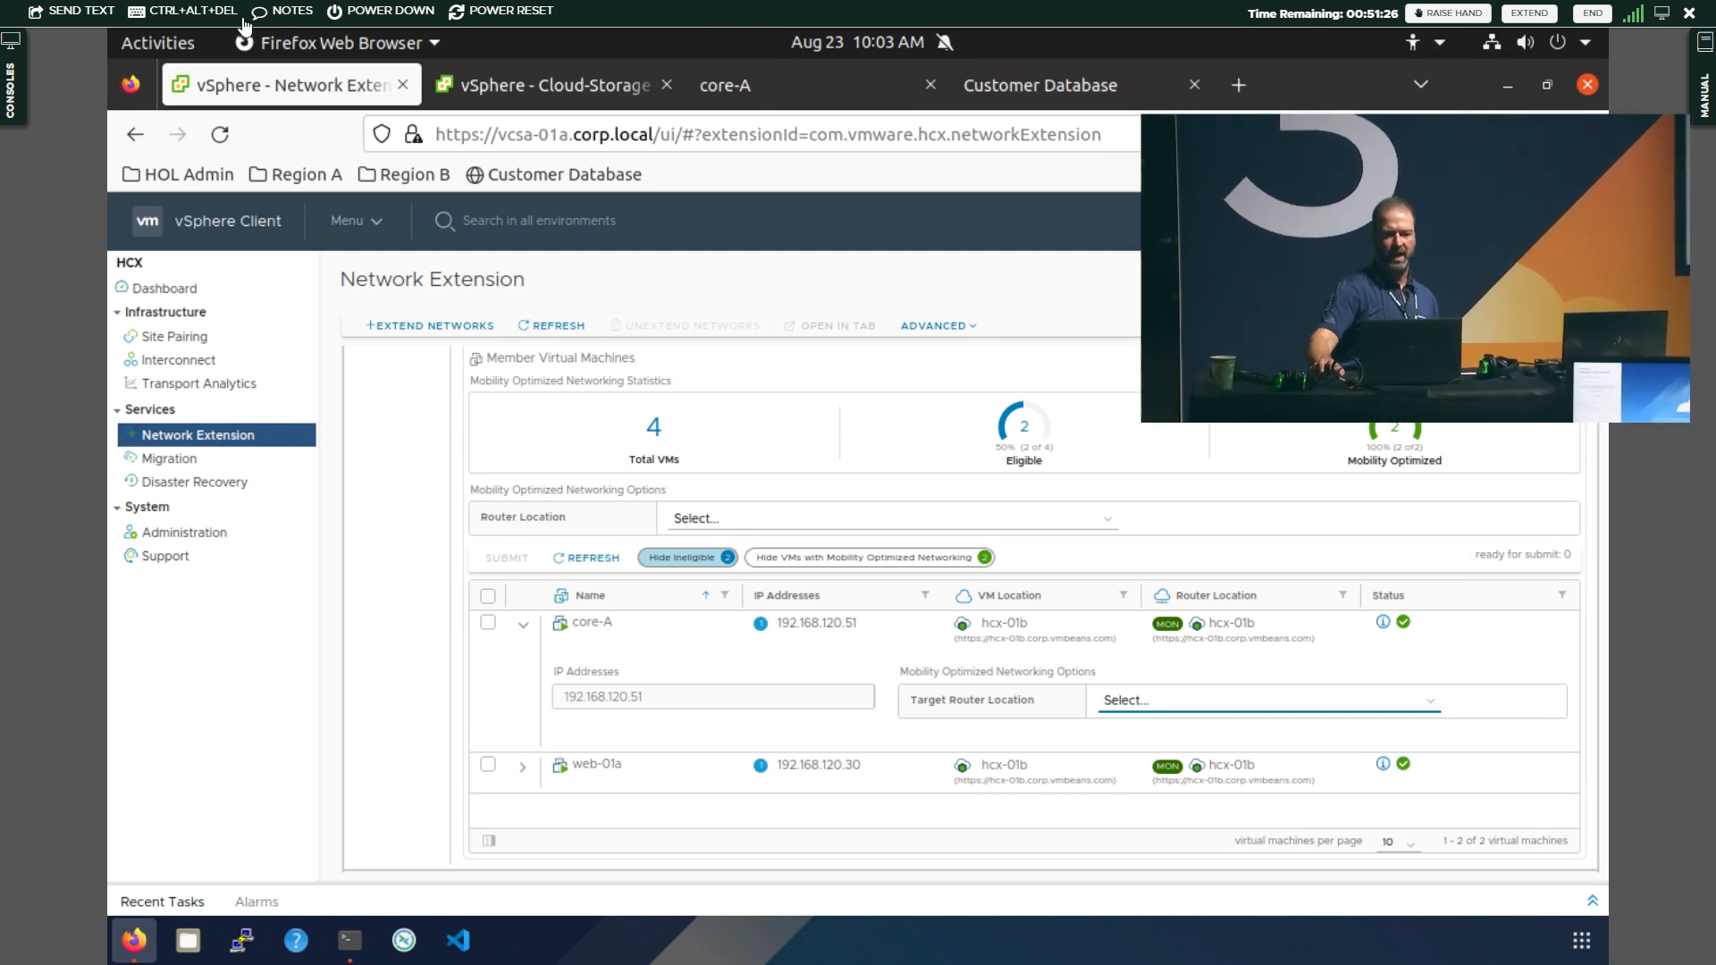
{"action": "left_click", "coordinate": [1131, 701]}
{"action": "left_click", "coordinate": [1162, 759]}
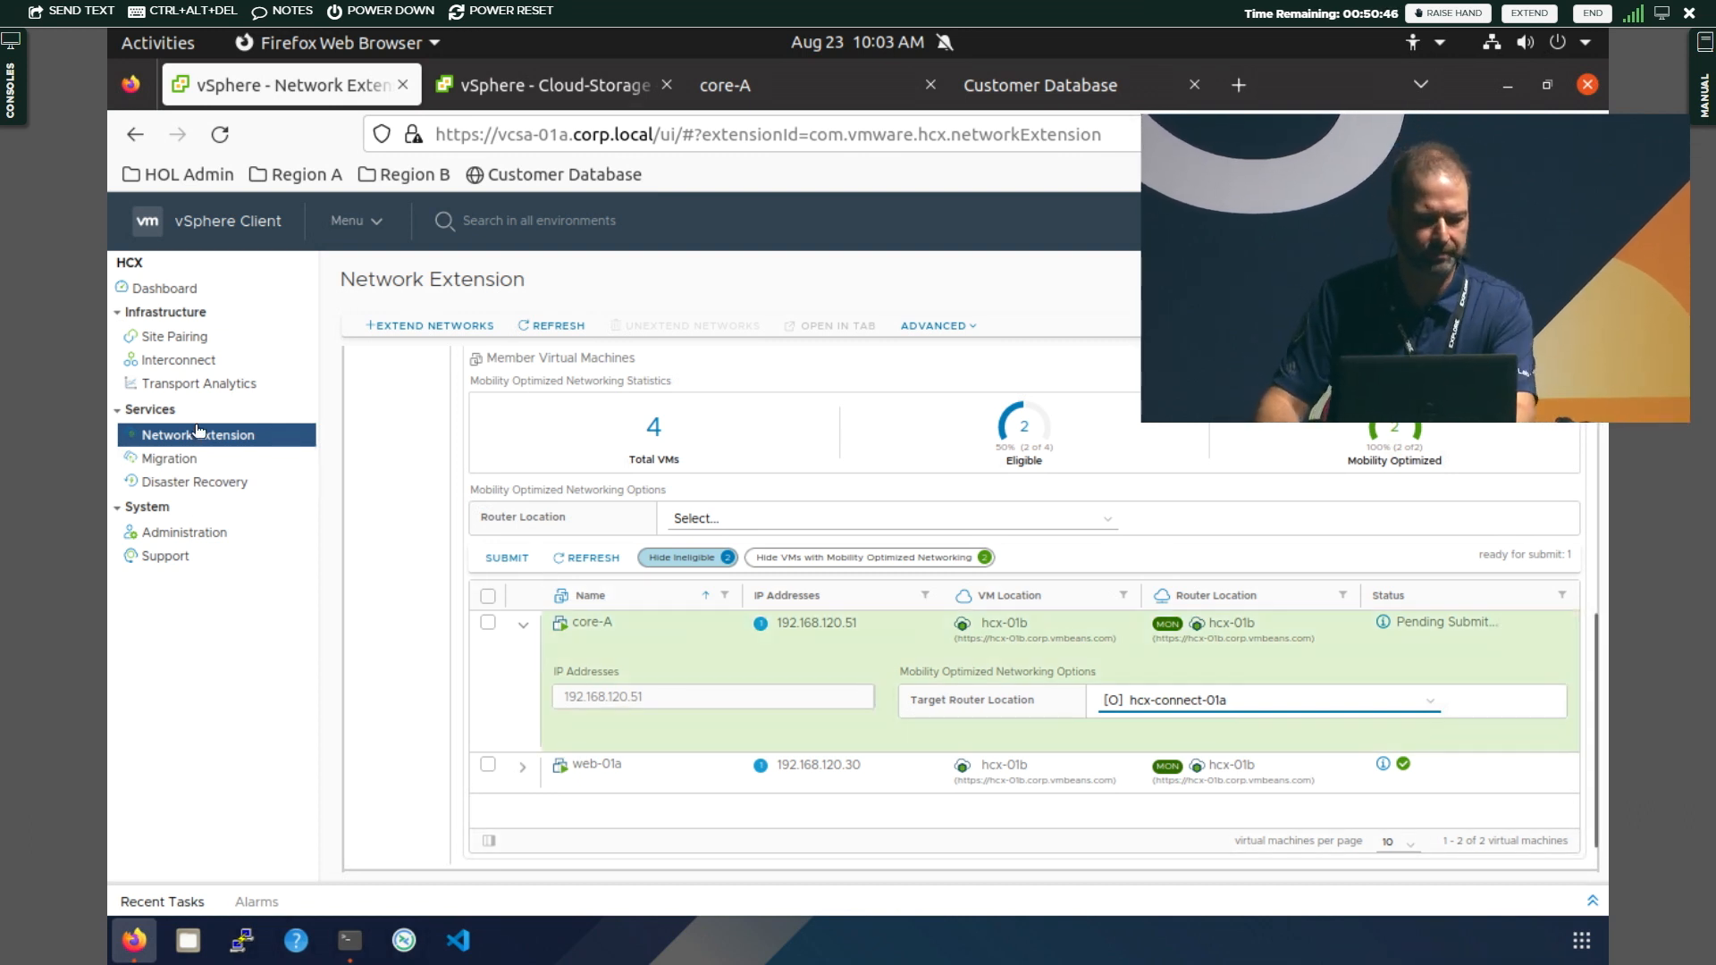
View the HCX site pairing between hcx-connect-01a and hcx-01b, and open the Interconnect service mesh page
{"action": "left_click", "coordinate": [197, 349]}
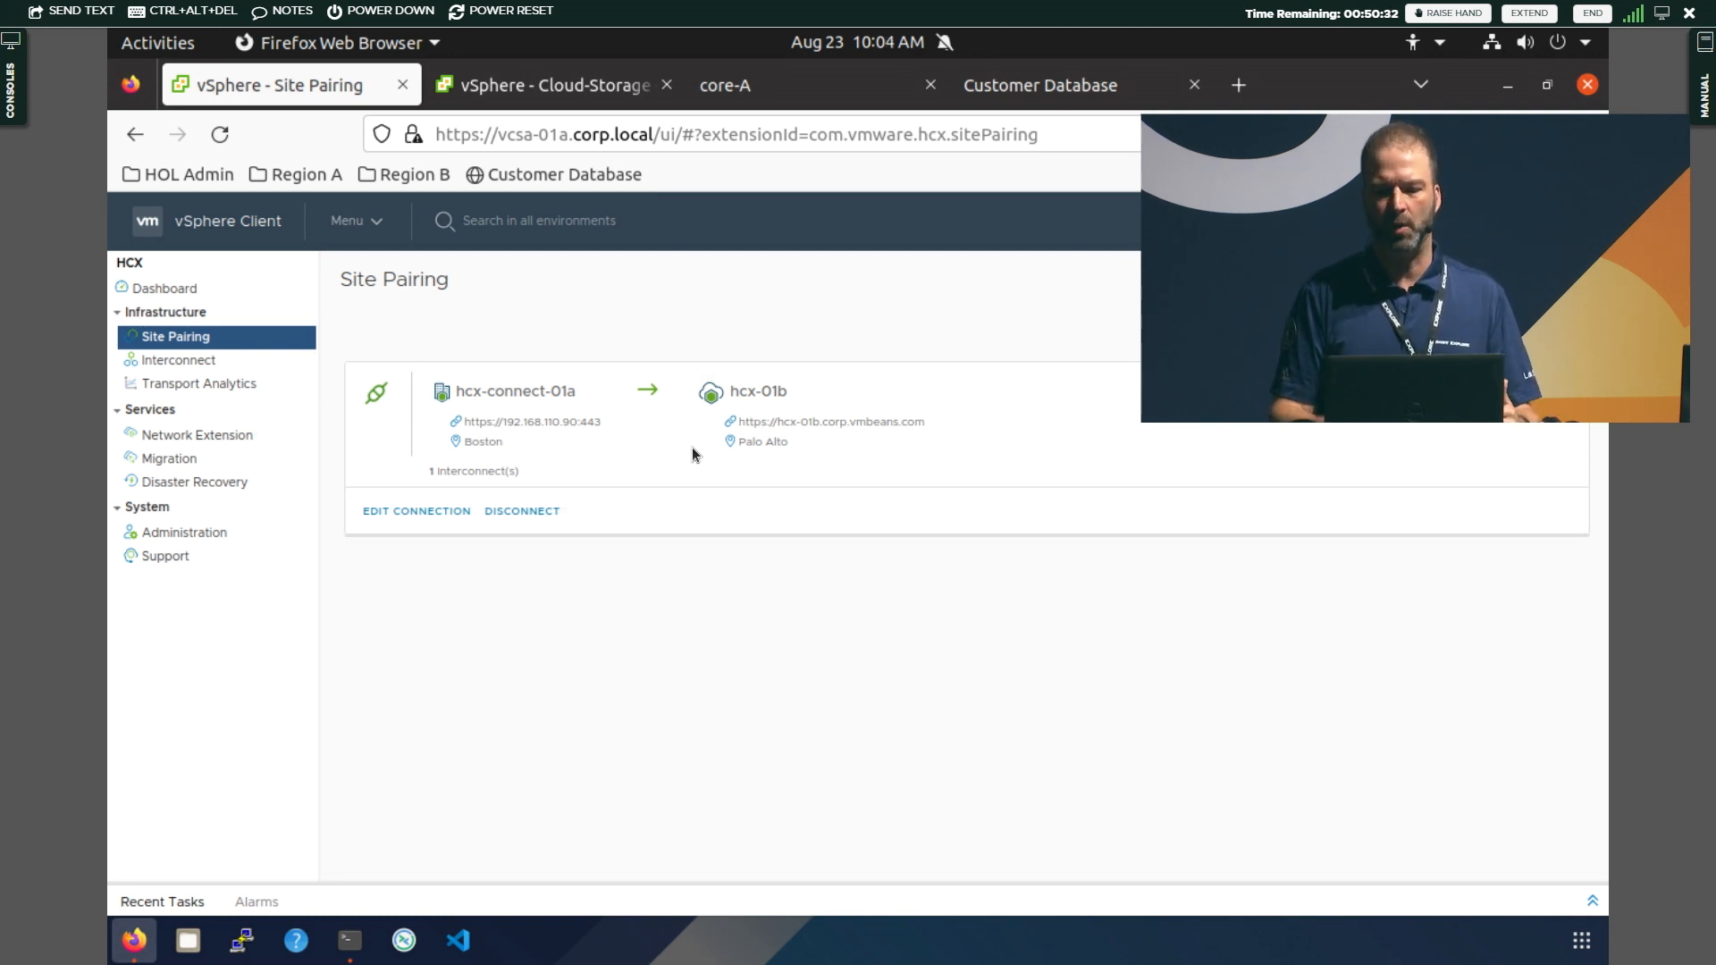
{"action": "left_click", "coordinate": [177, 360]}
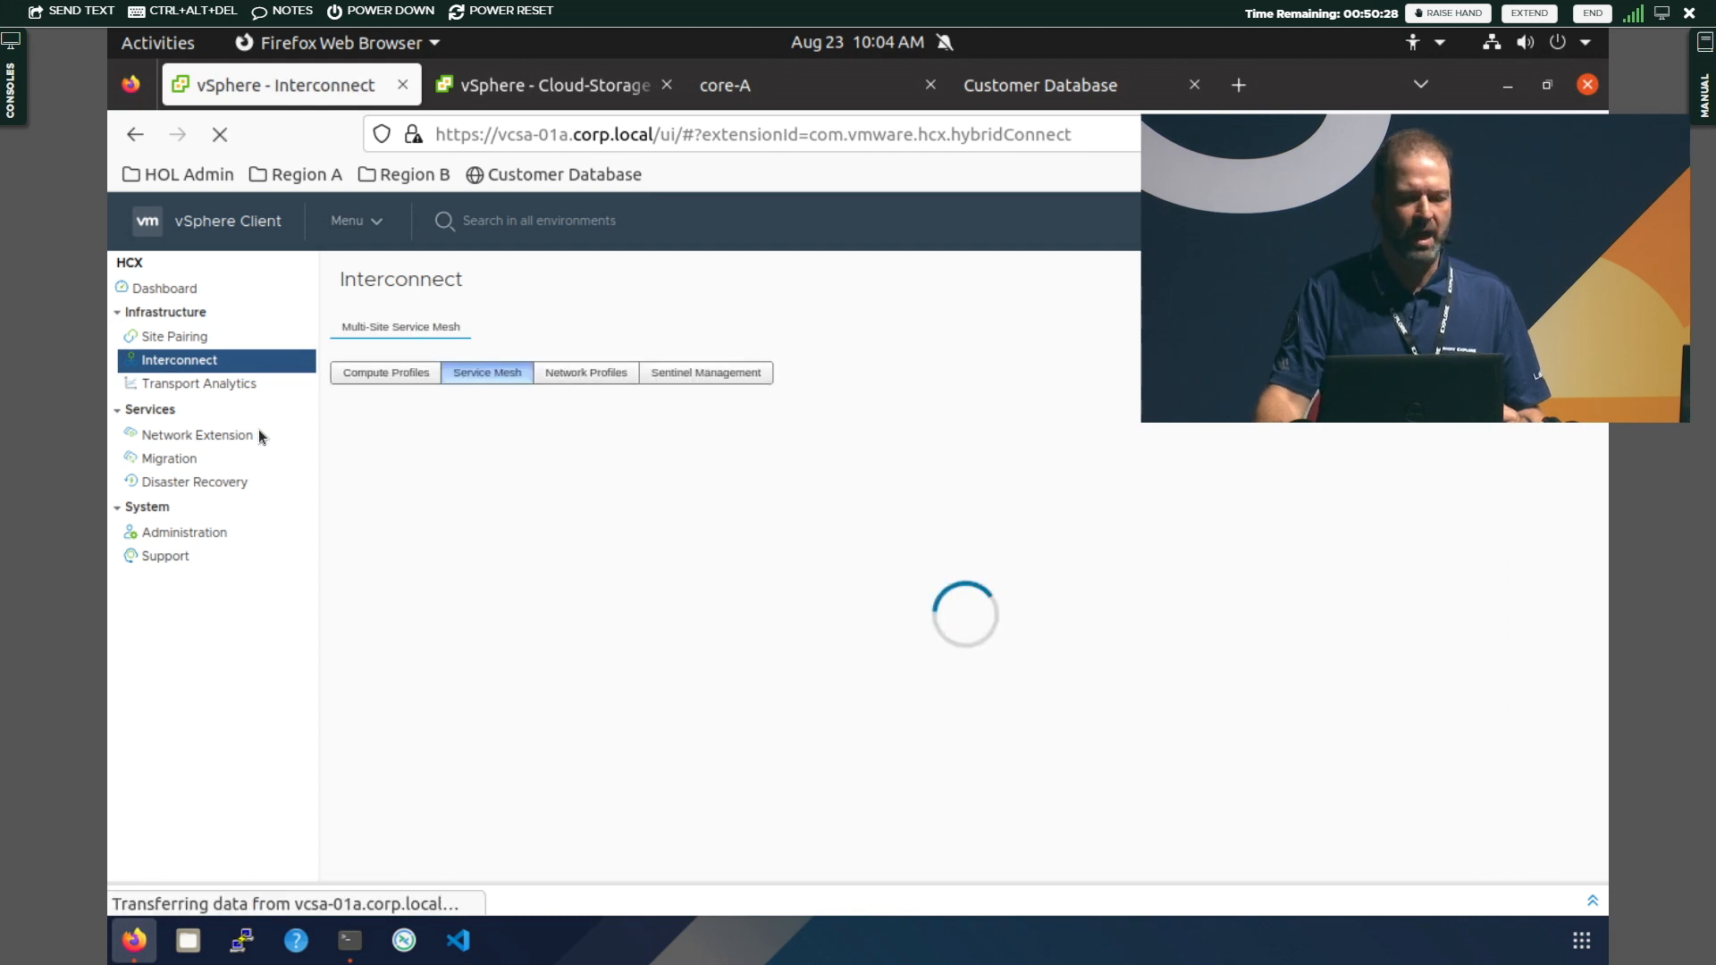
Open the Source compute profile for editing and review its activated services, deselecting and reselecting OS Assisted Migration
{"action": "left_click", "coordinate": [374, 382]}
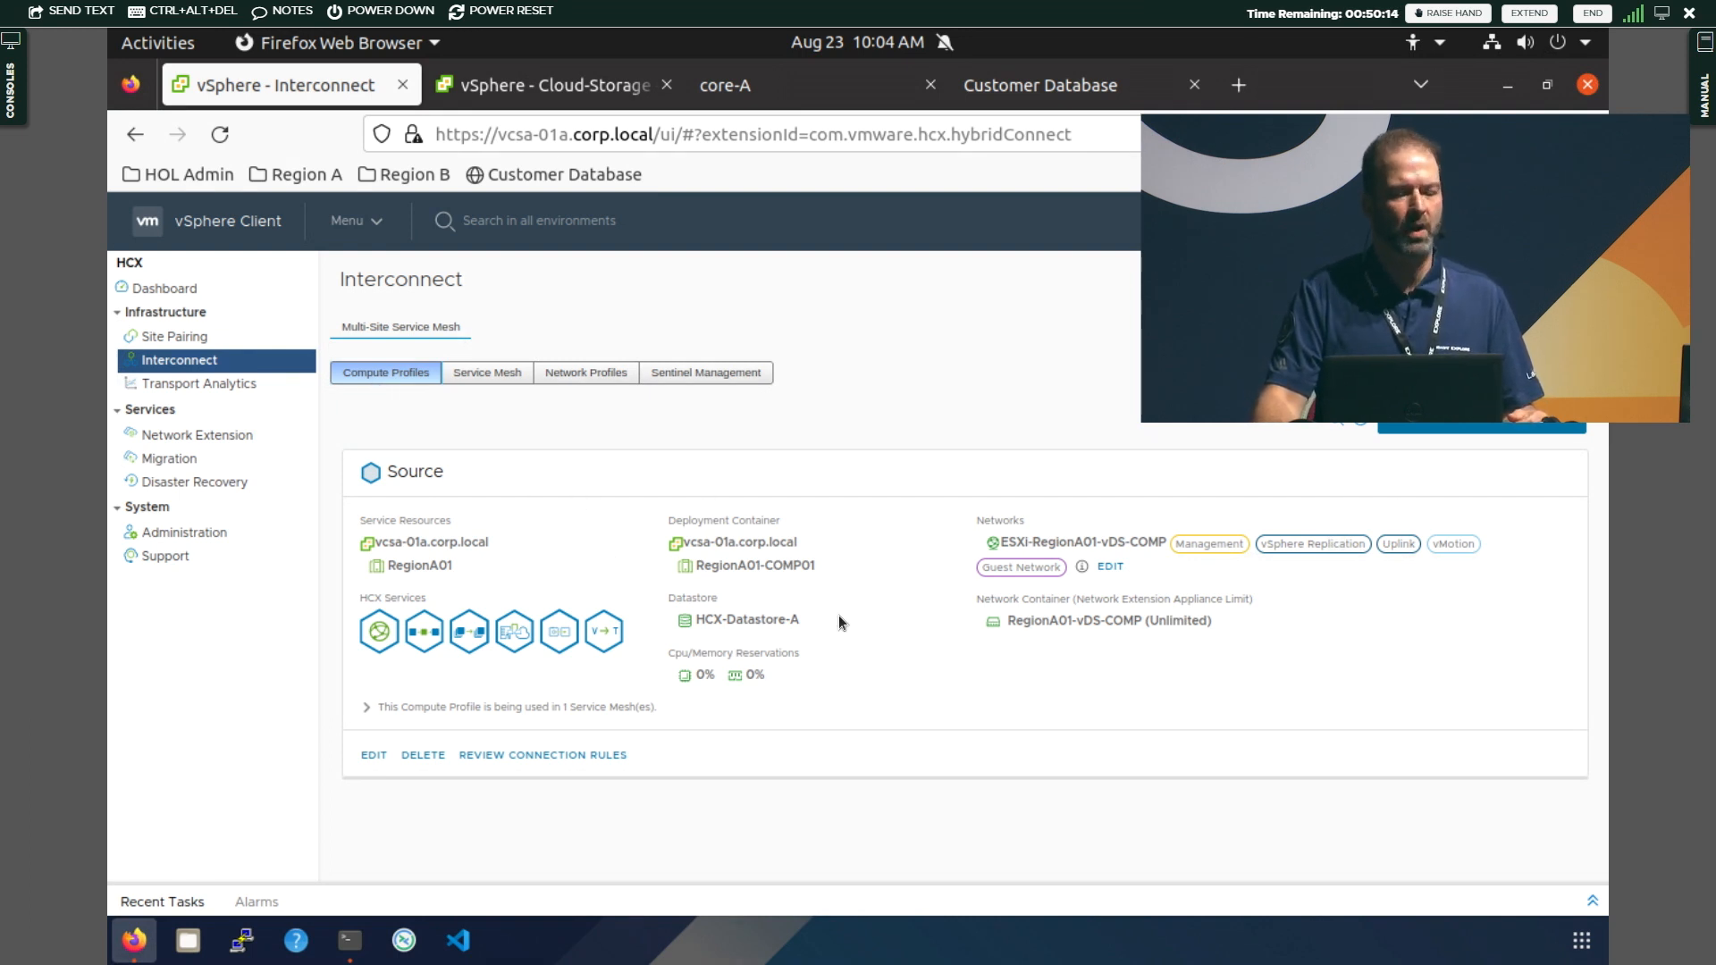
{"action": "left_click", "coordinate": [375, 758]}
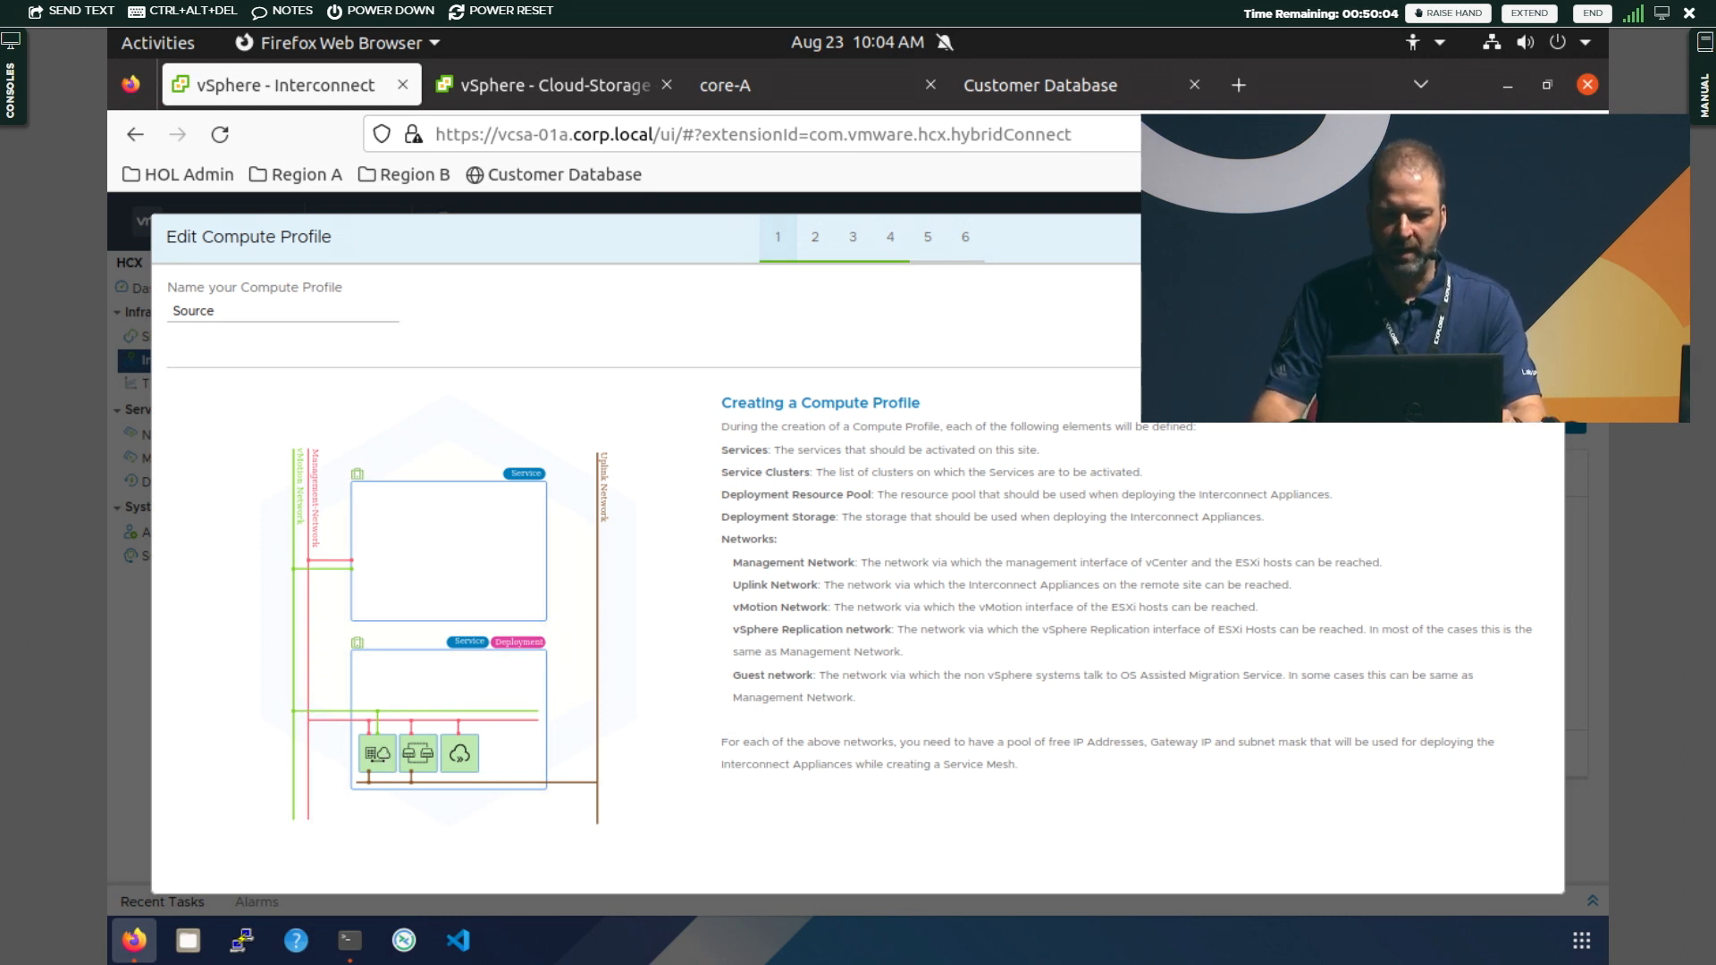
{"action": "left_click", "coordinate": [1497, 345]}
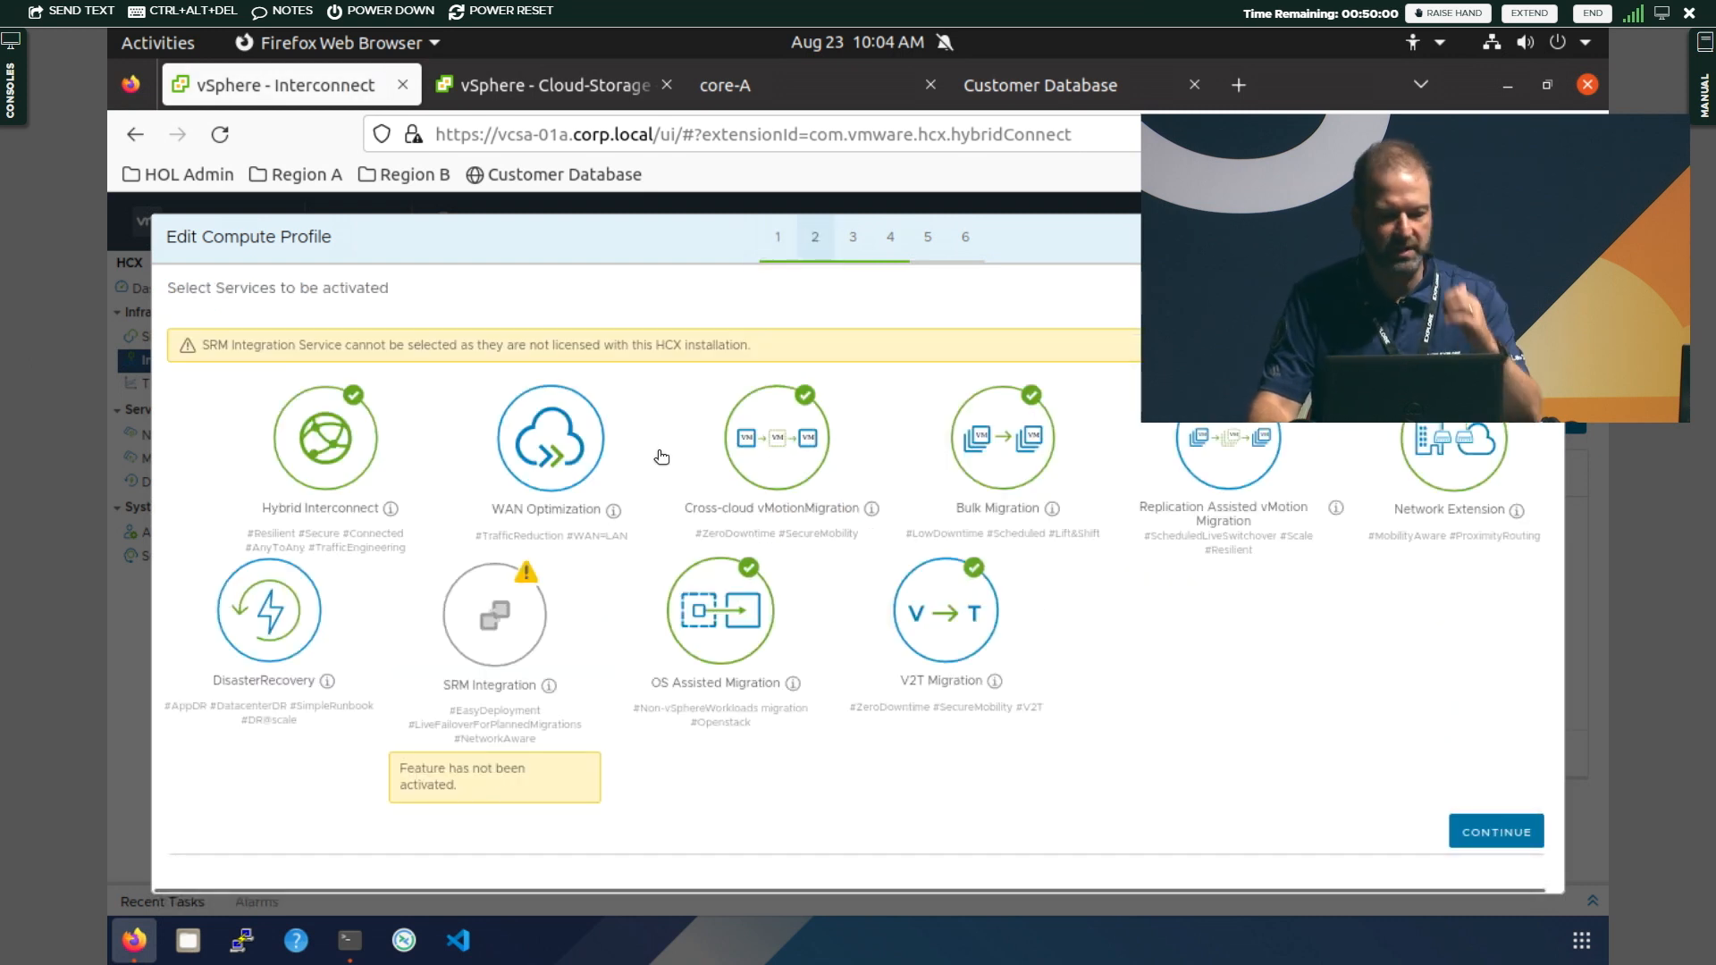
{"action": "left_click", "coordinate": [711, 611]}
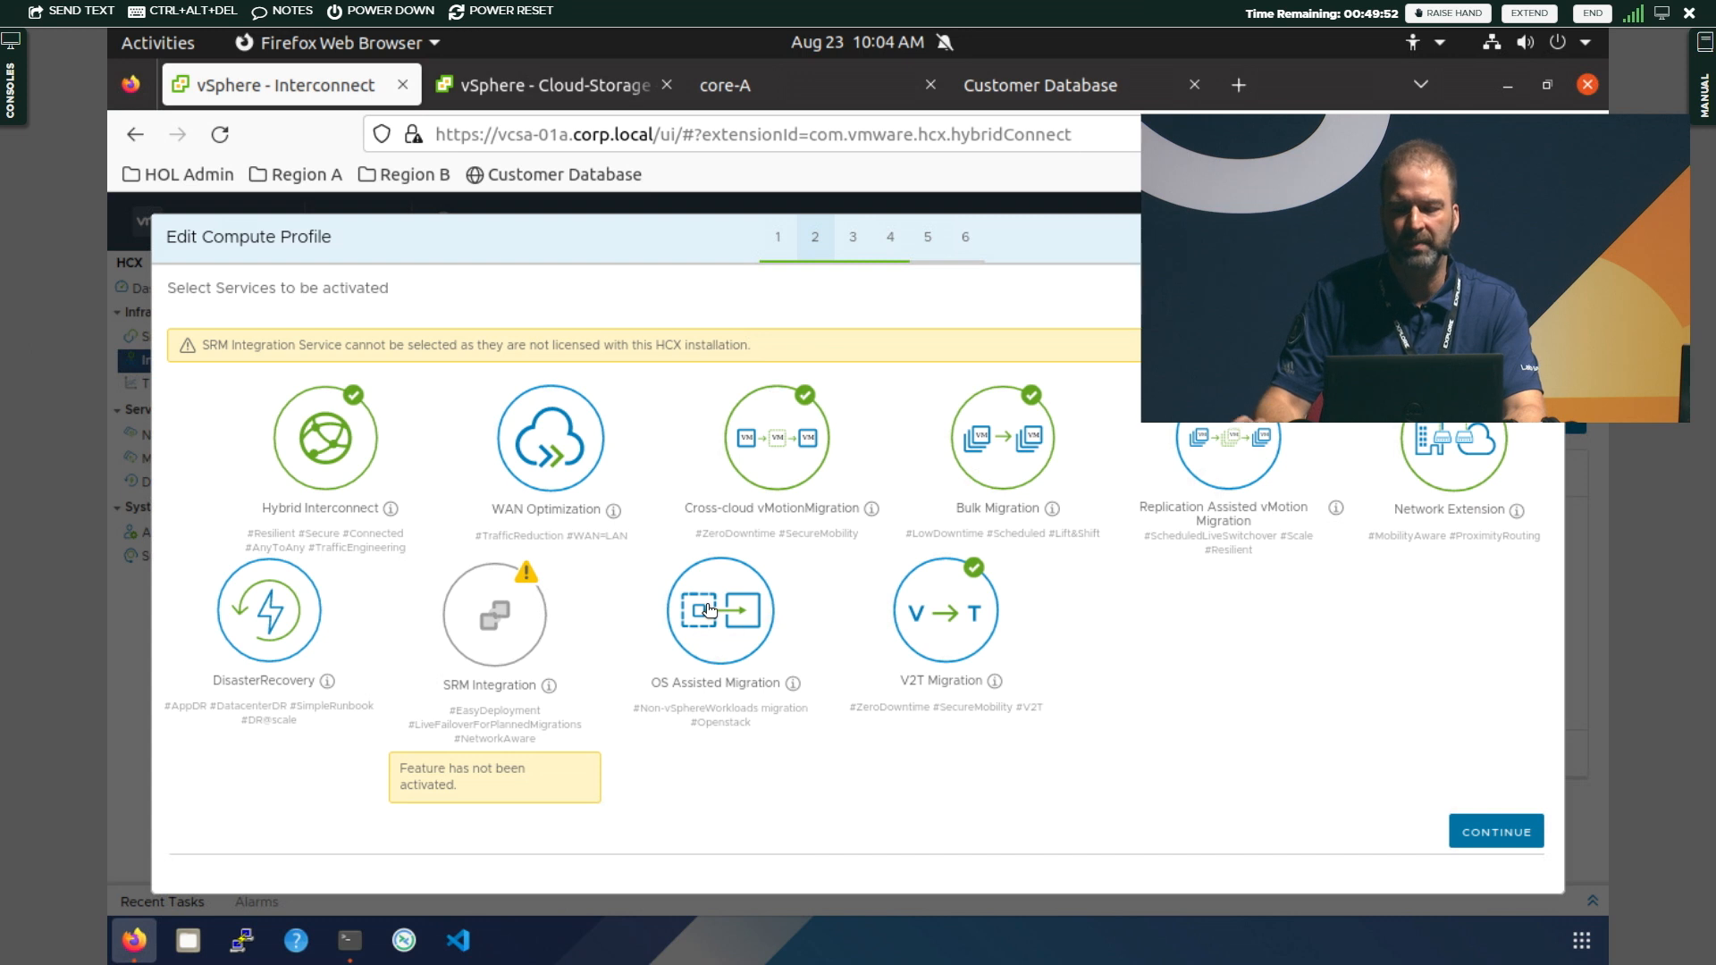
{"action": "left_click", "coordinate": [711, 611]}
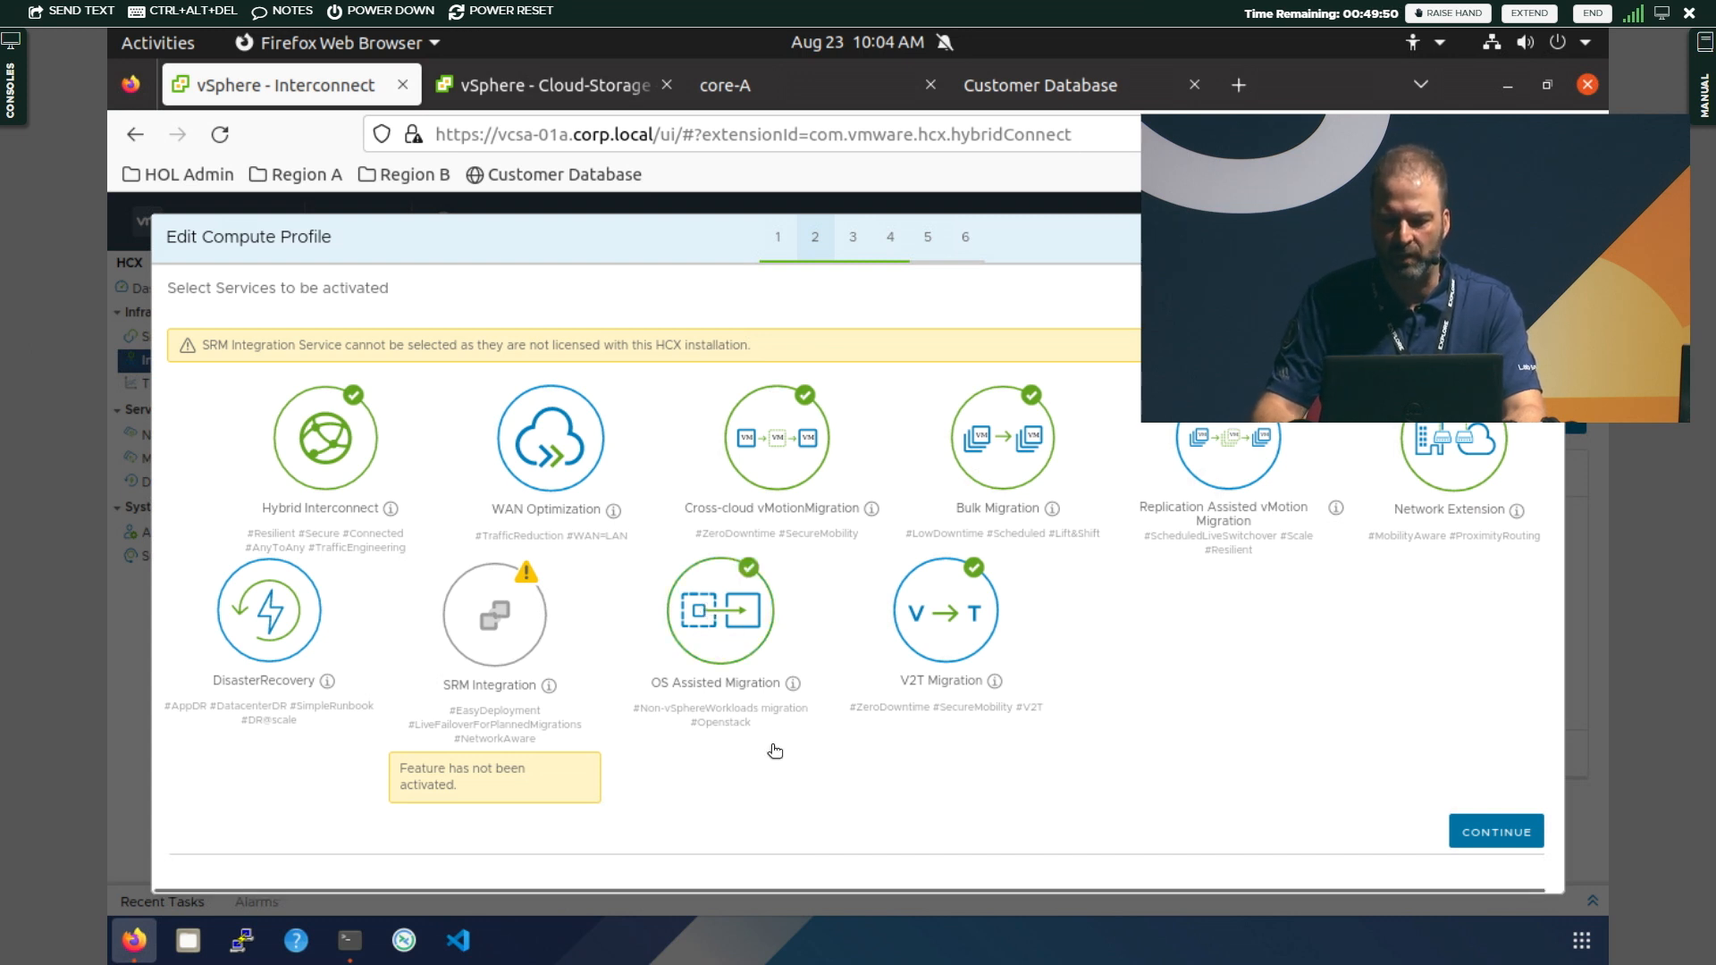
Review the Source compute profile's service resources, deployment resources and the datastores available for the interconnect appliances
{"action": "left_click", "coordinate": [1519, 833]}
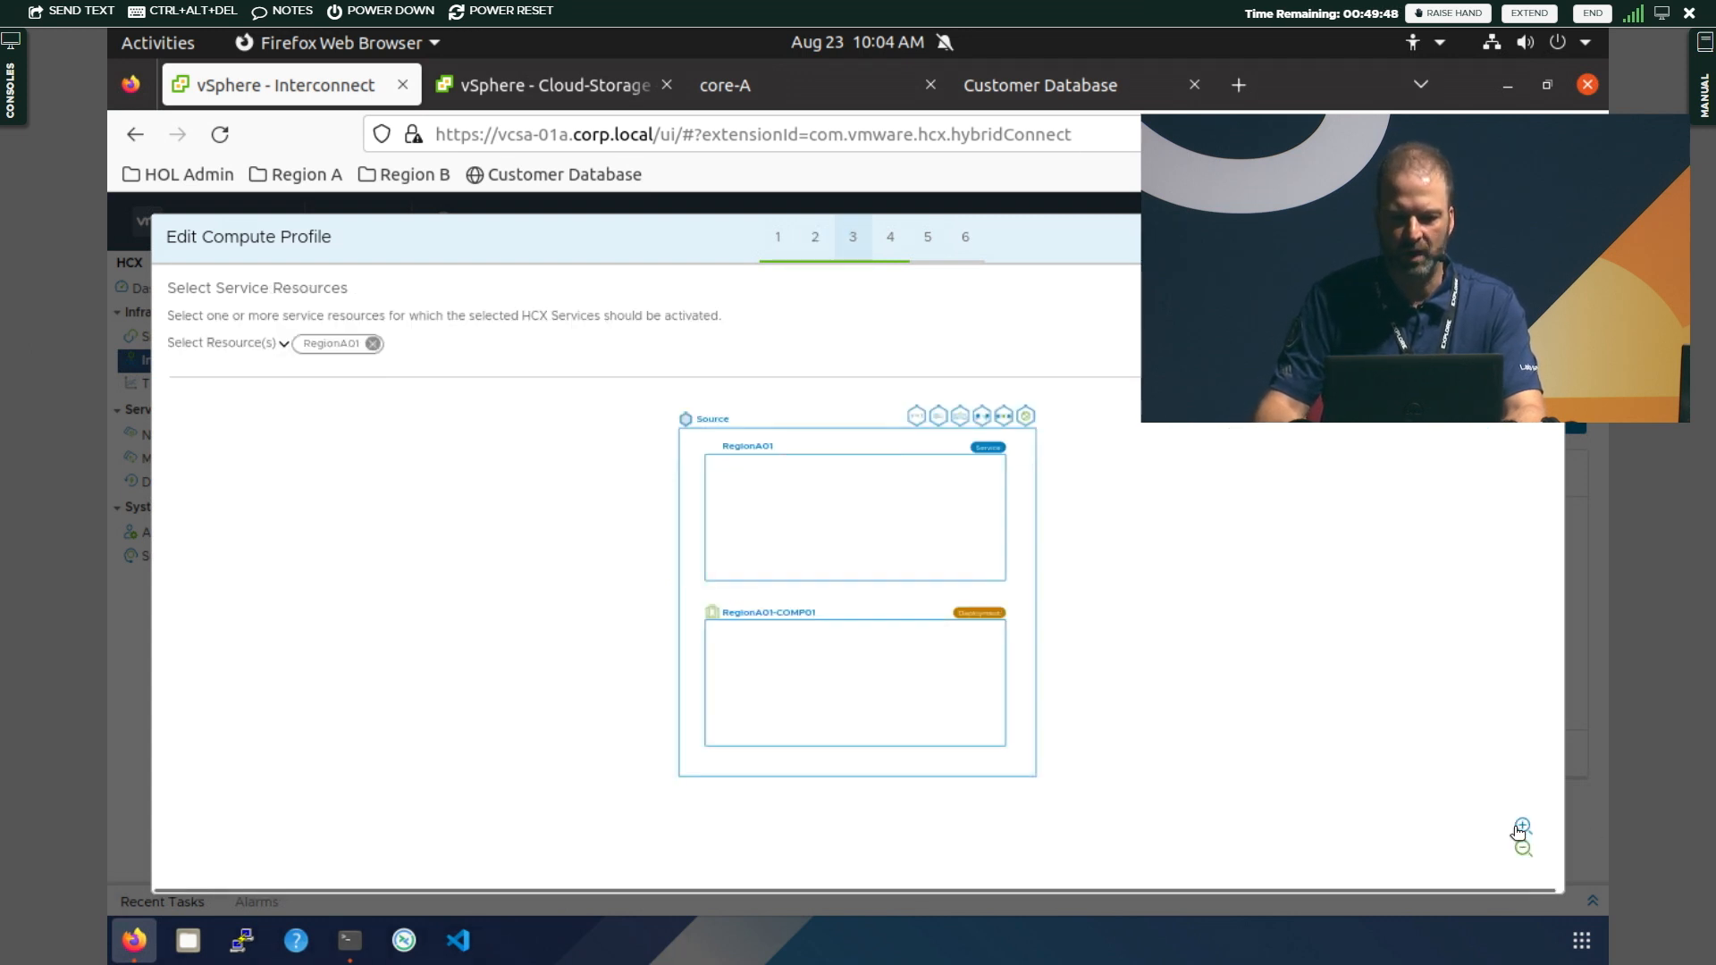
{"action": "left_click", "coordinate": [285, 347]}
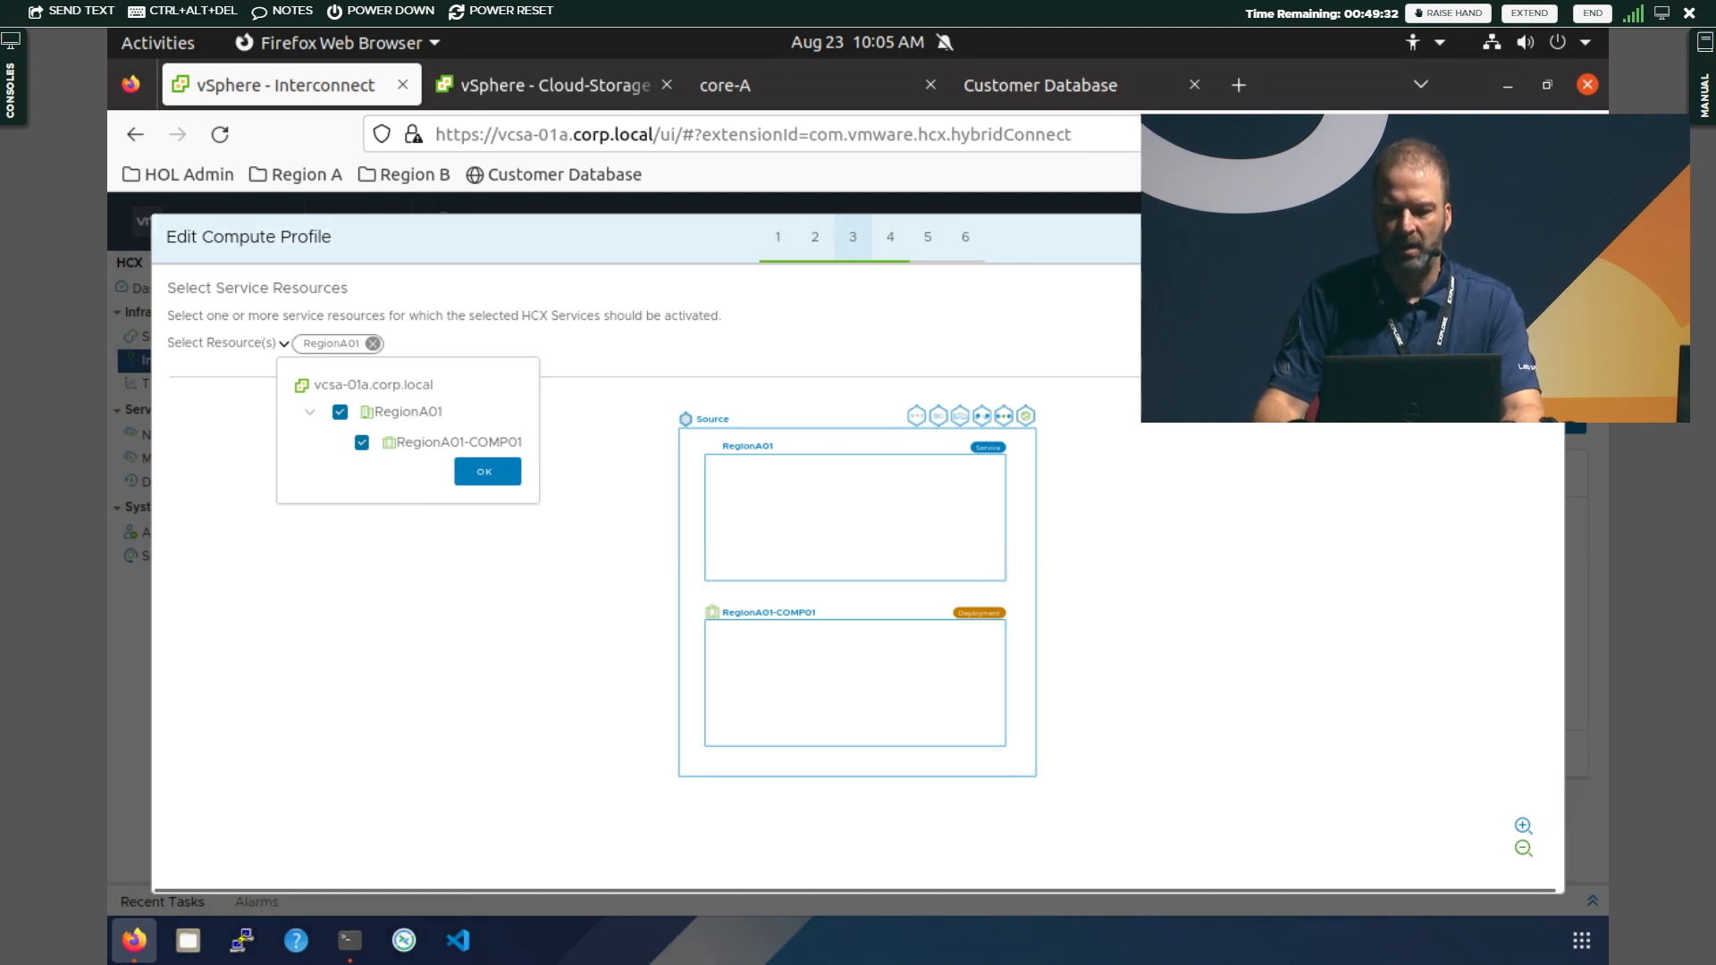
{"action": "left_click", "coordinate": [1496, 354]}
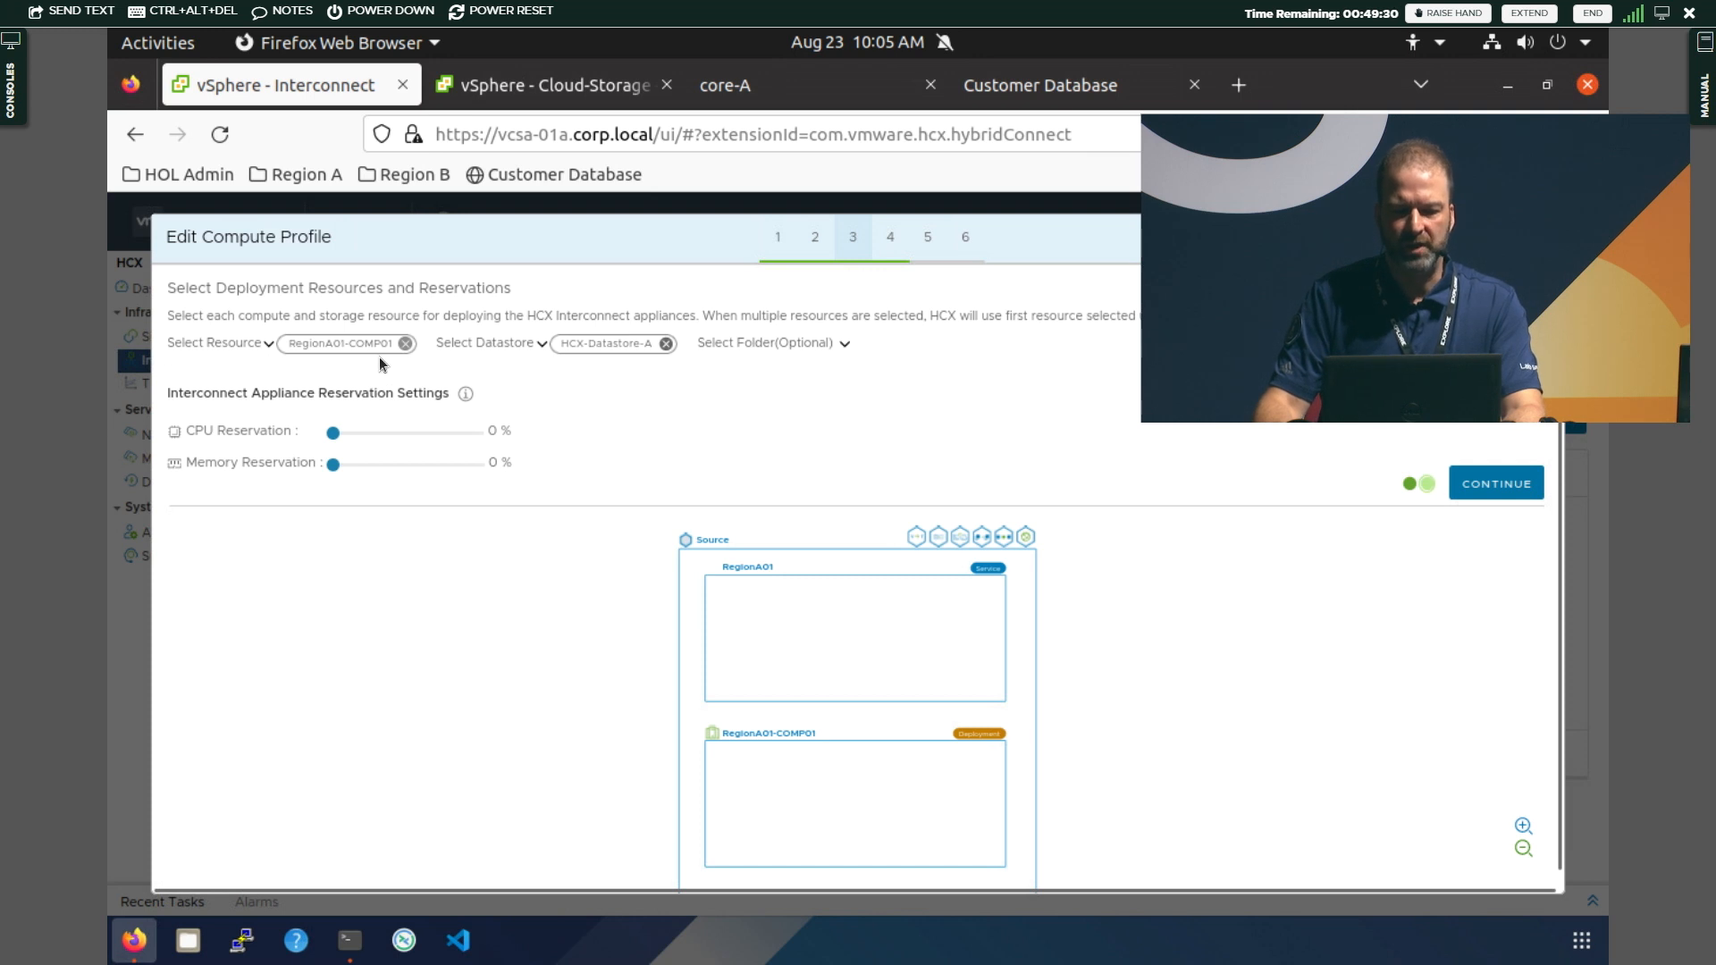
{"action": "left_click", "coordinate": [542, 344]}
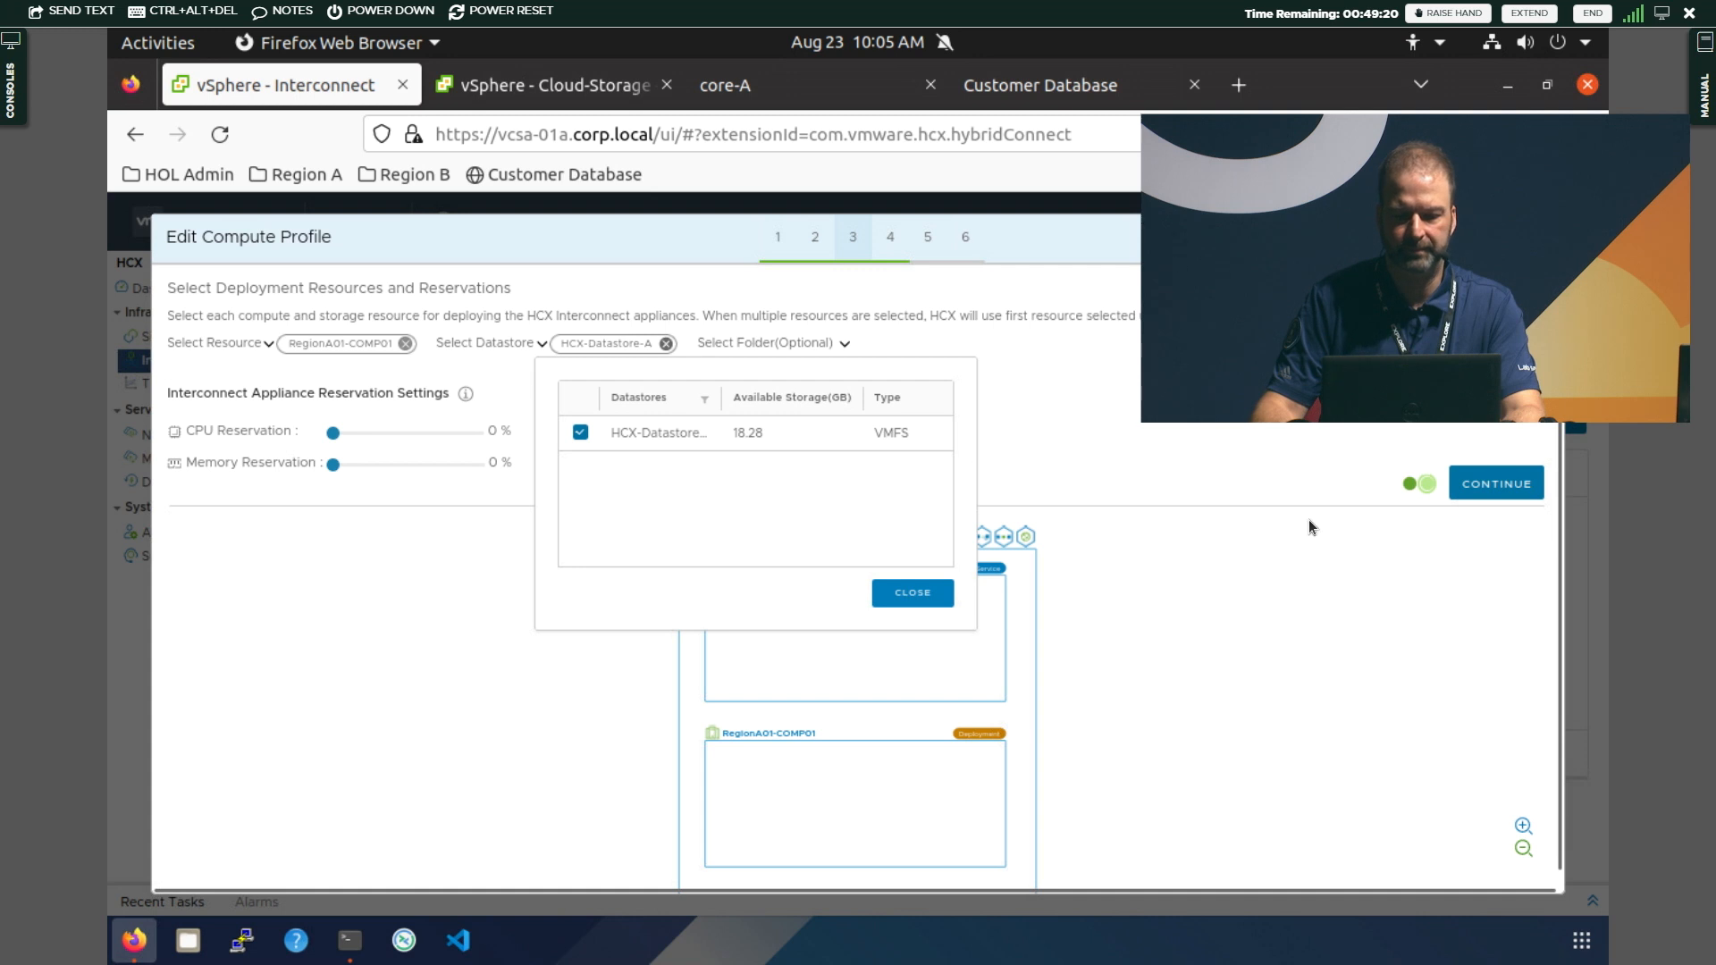
Review the compute profile's management, uplink, vMotion, vSphere Replication and guest network profiles, and its network extension containers
{"action": "left_click", "coordinate": [1494, 488]}
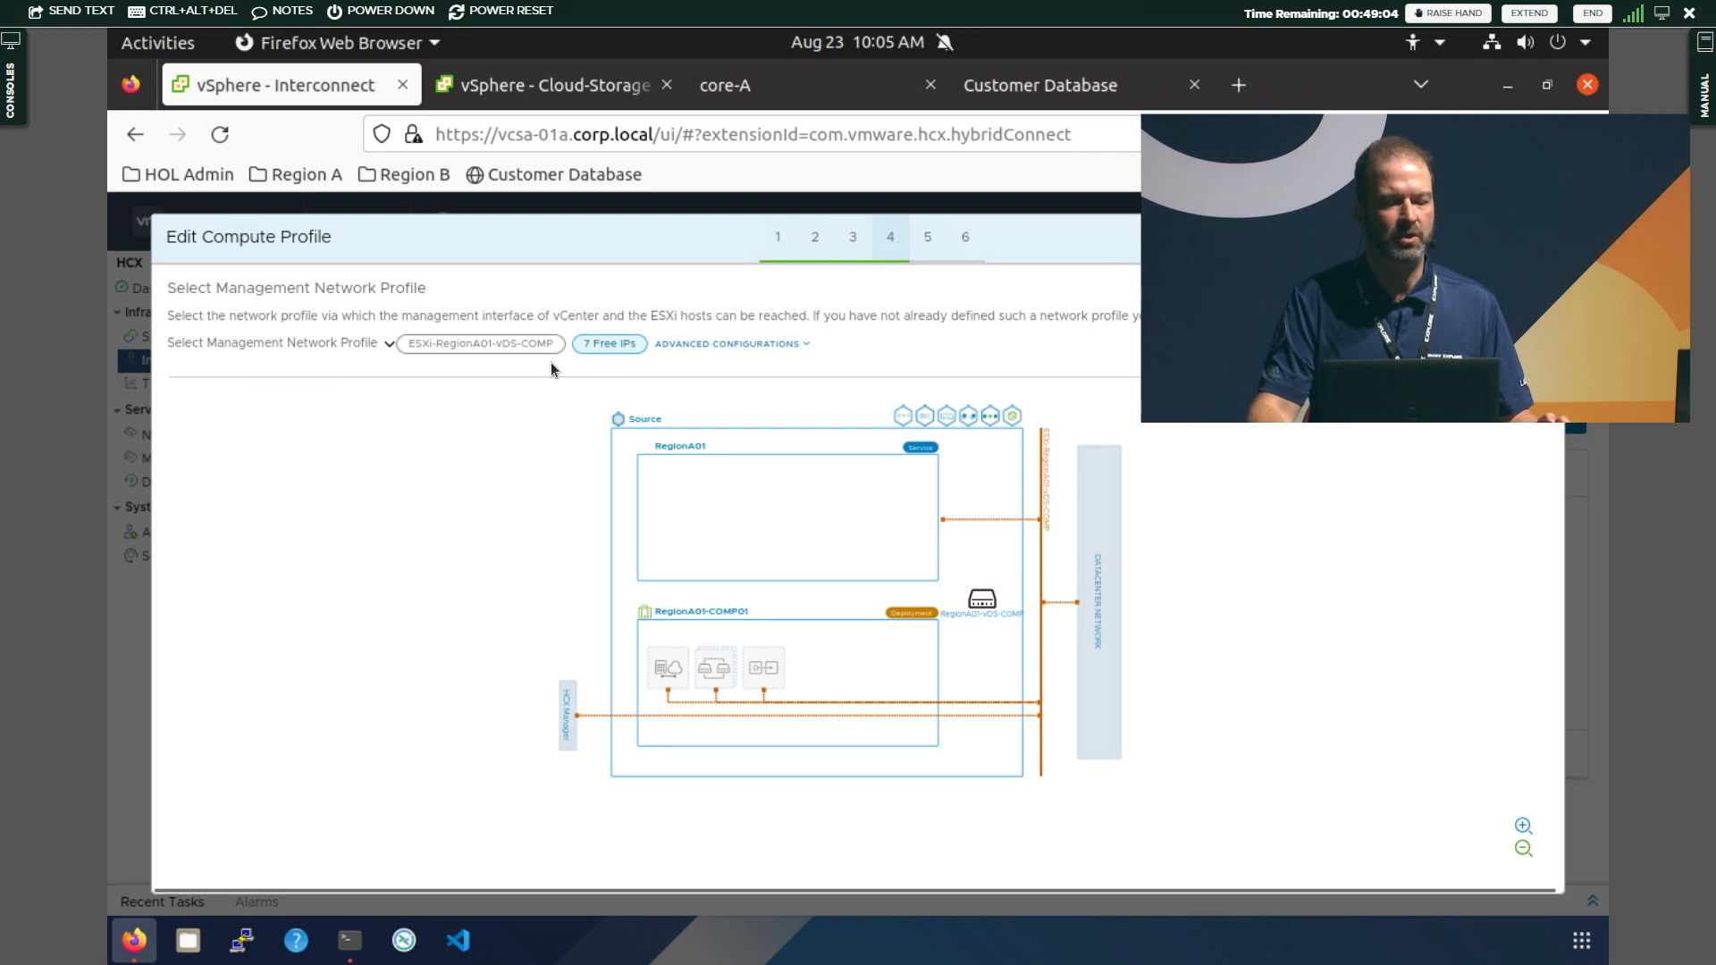
{"action": "left_click", "coordinate": [393, 349]}
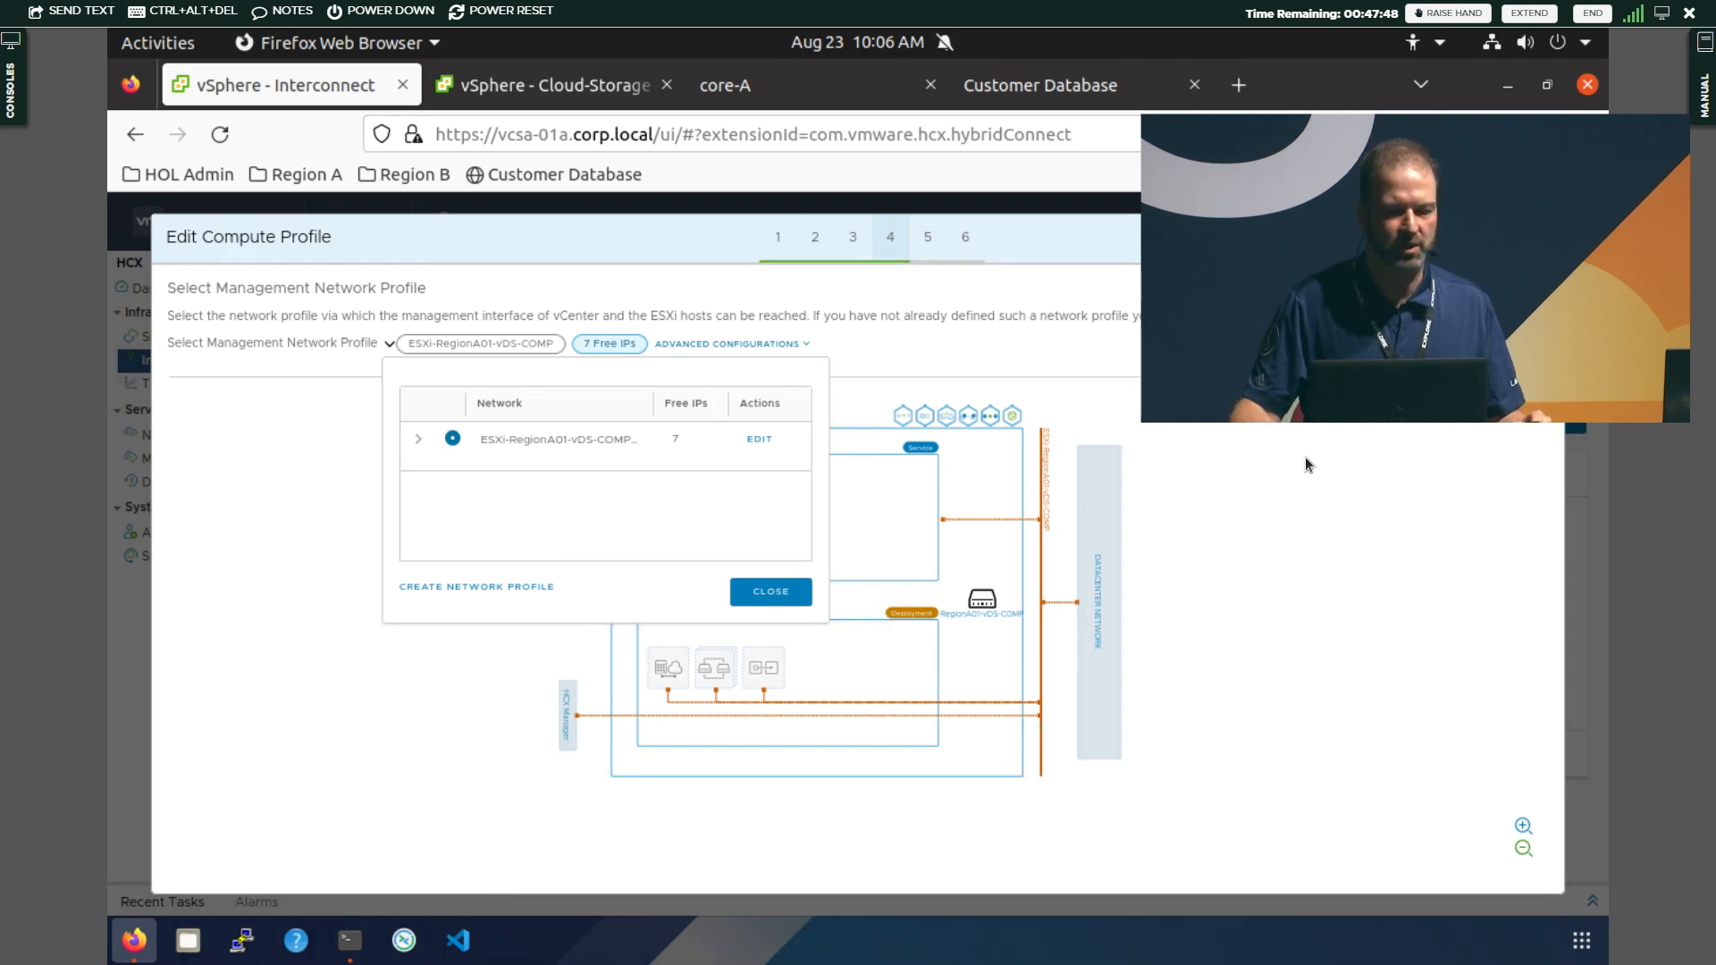
{"action": "left_click", "coordinate": [1497, 355]}
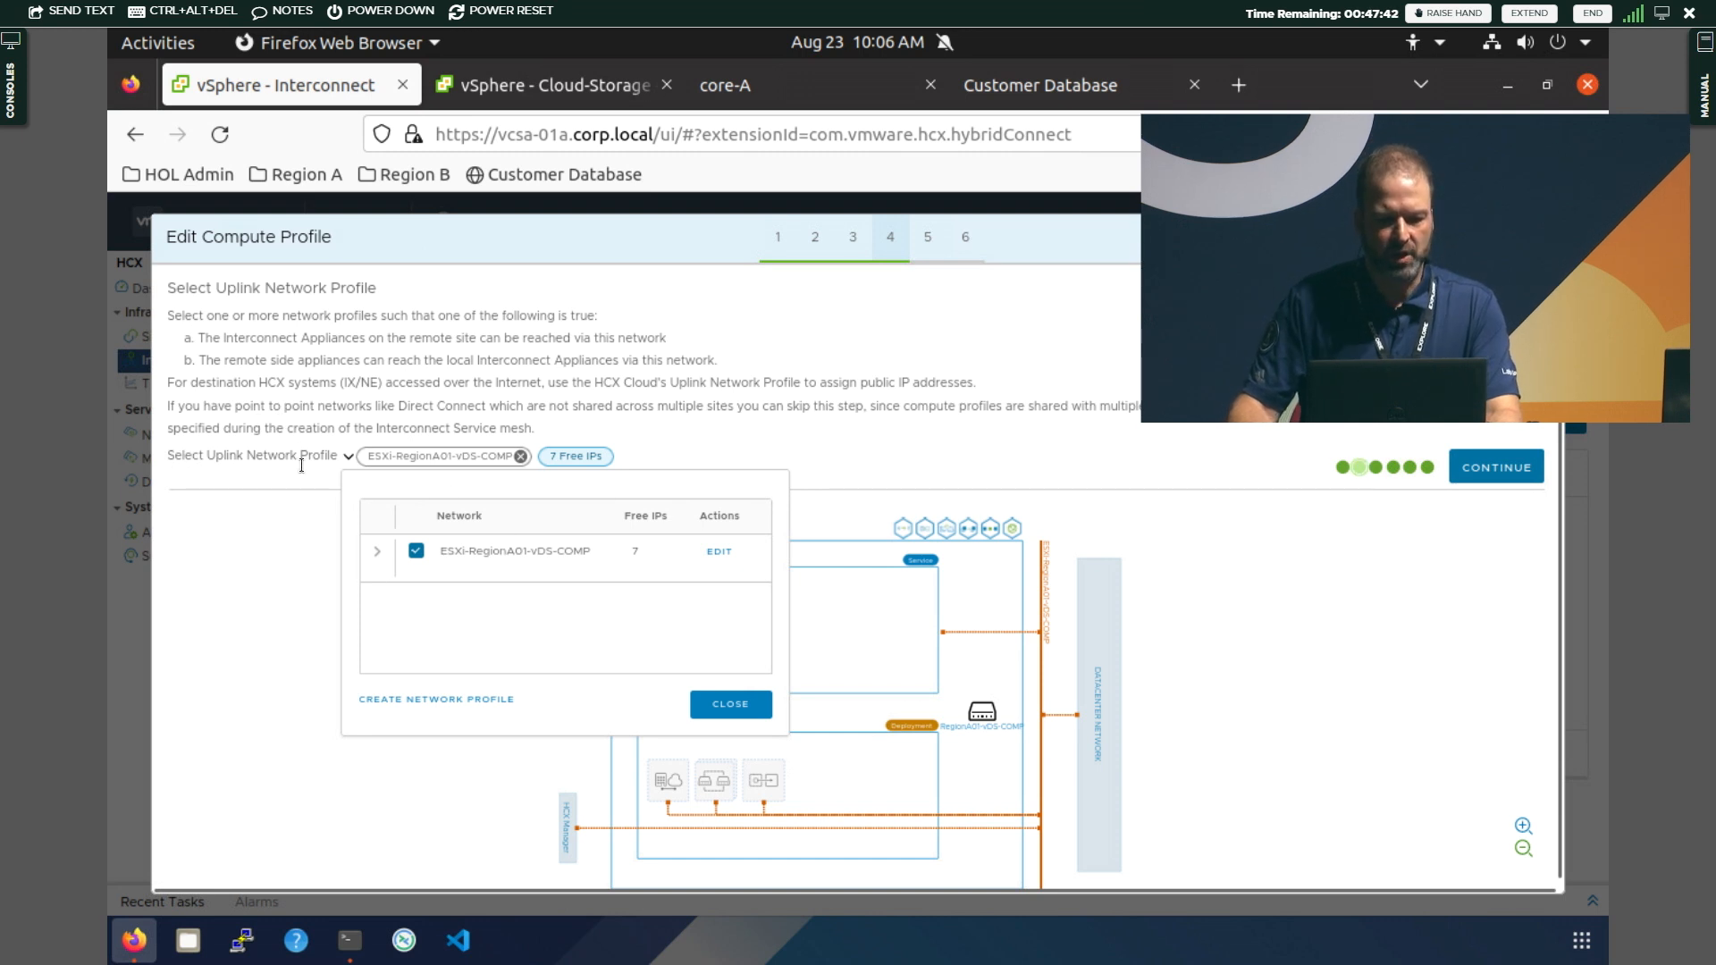
{"action": "left_click", "coordinate": [1491, 480]}
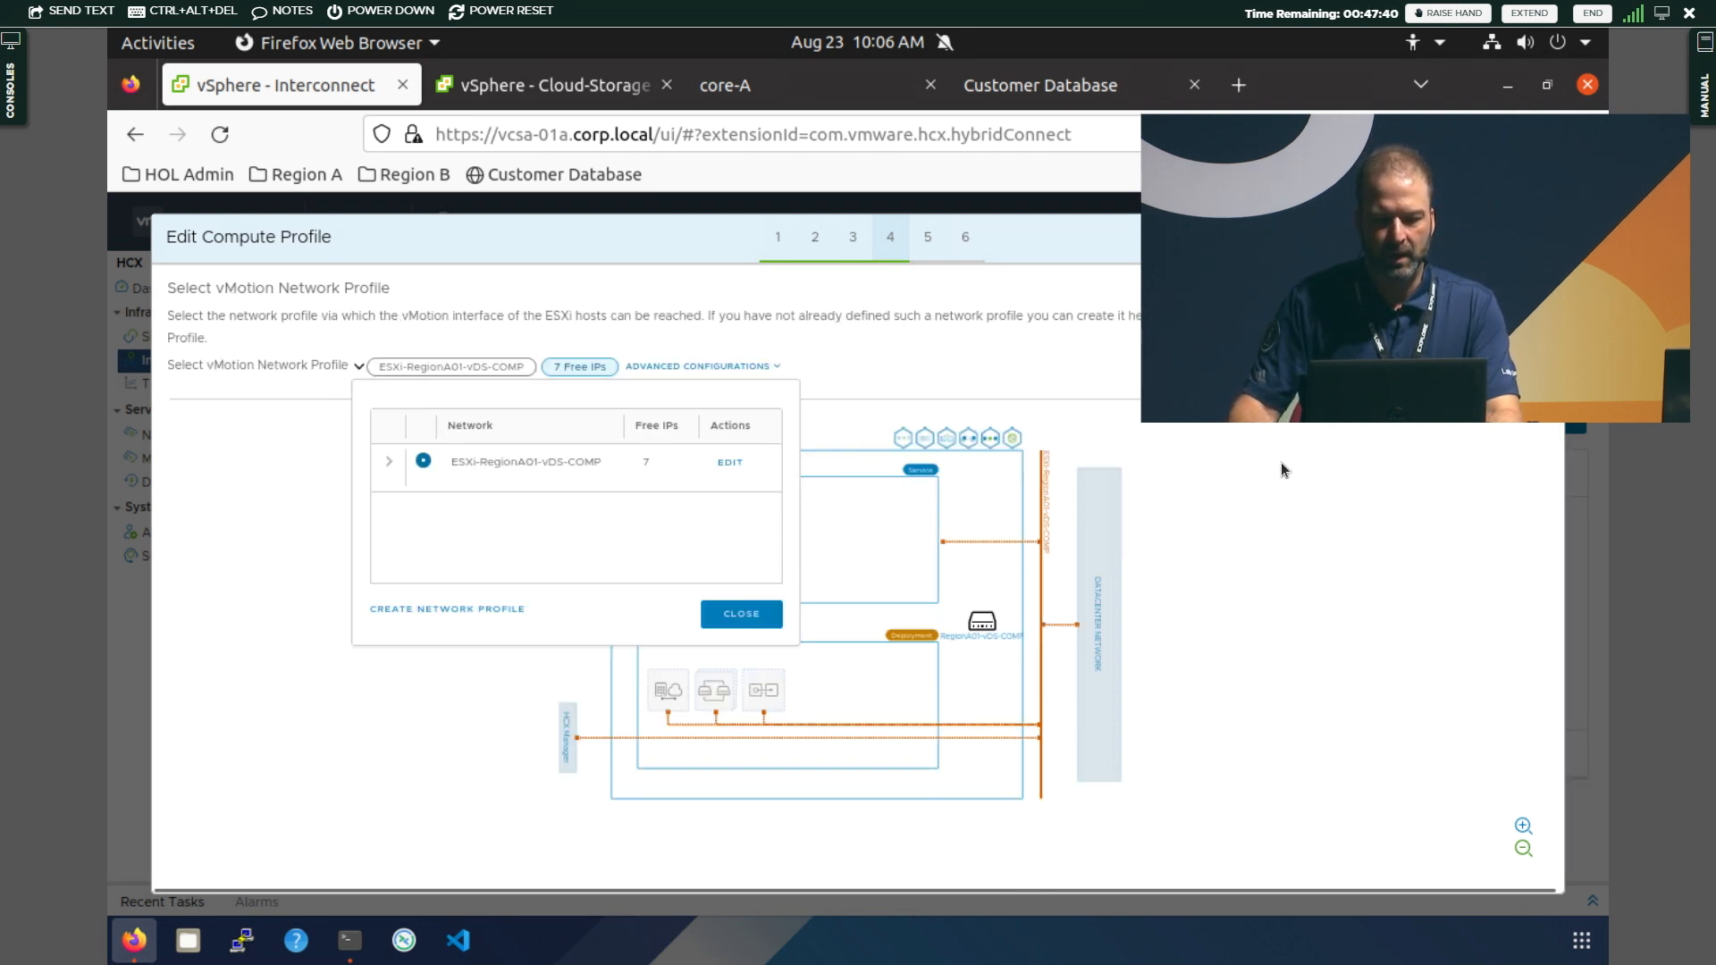
{"action": "left_click", "coordinate": [1490, 374]}
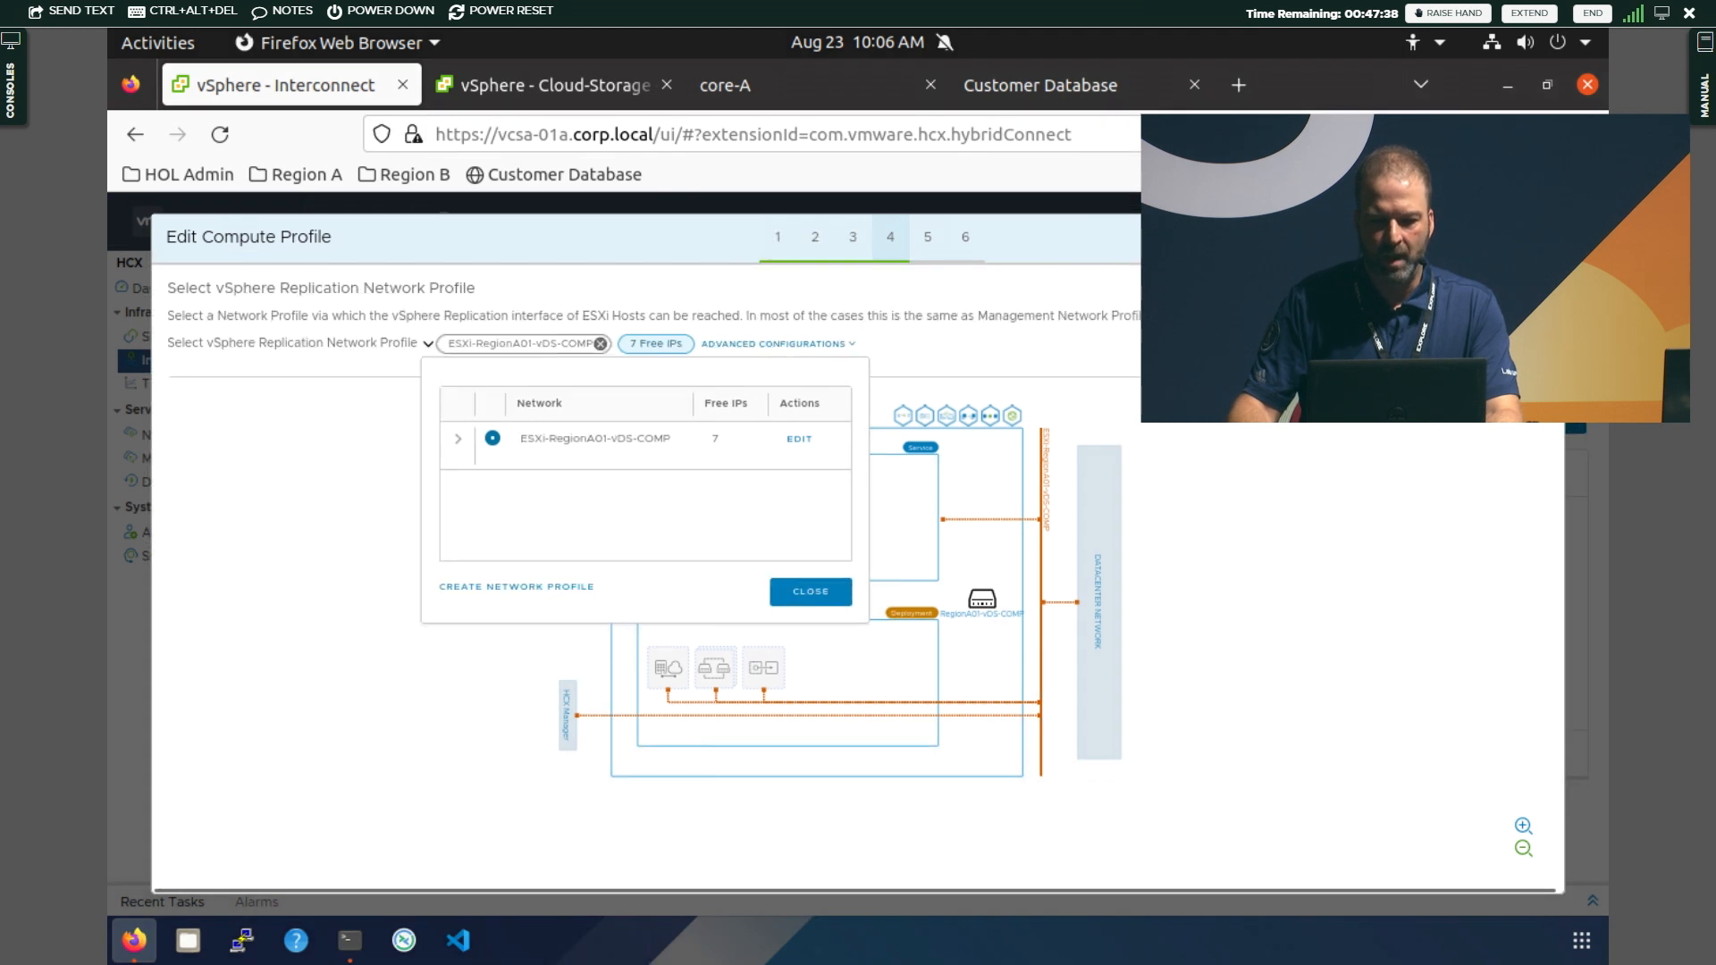
{"action": "left_click", "coordinate": [1491, 366]}
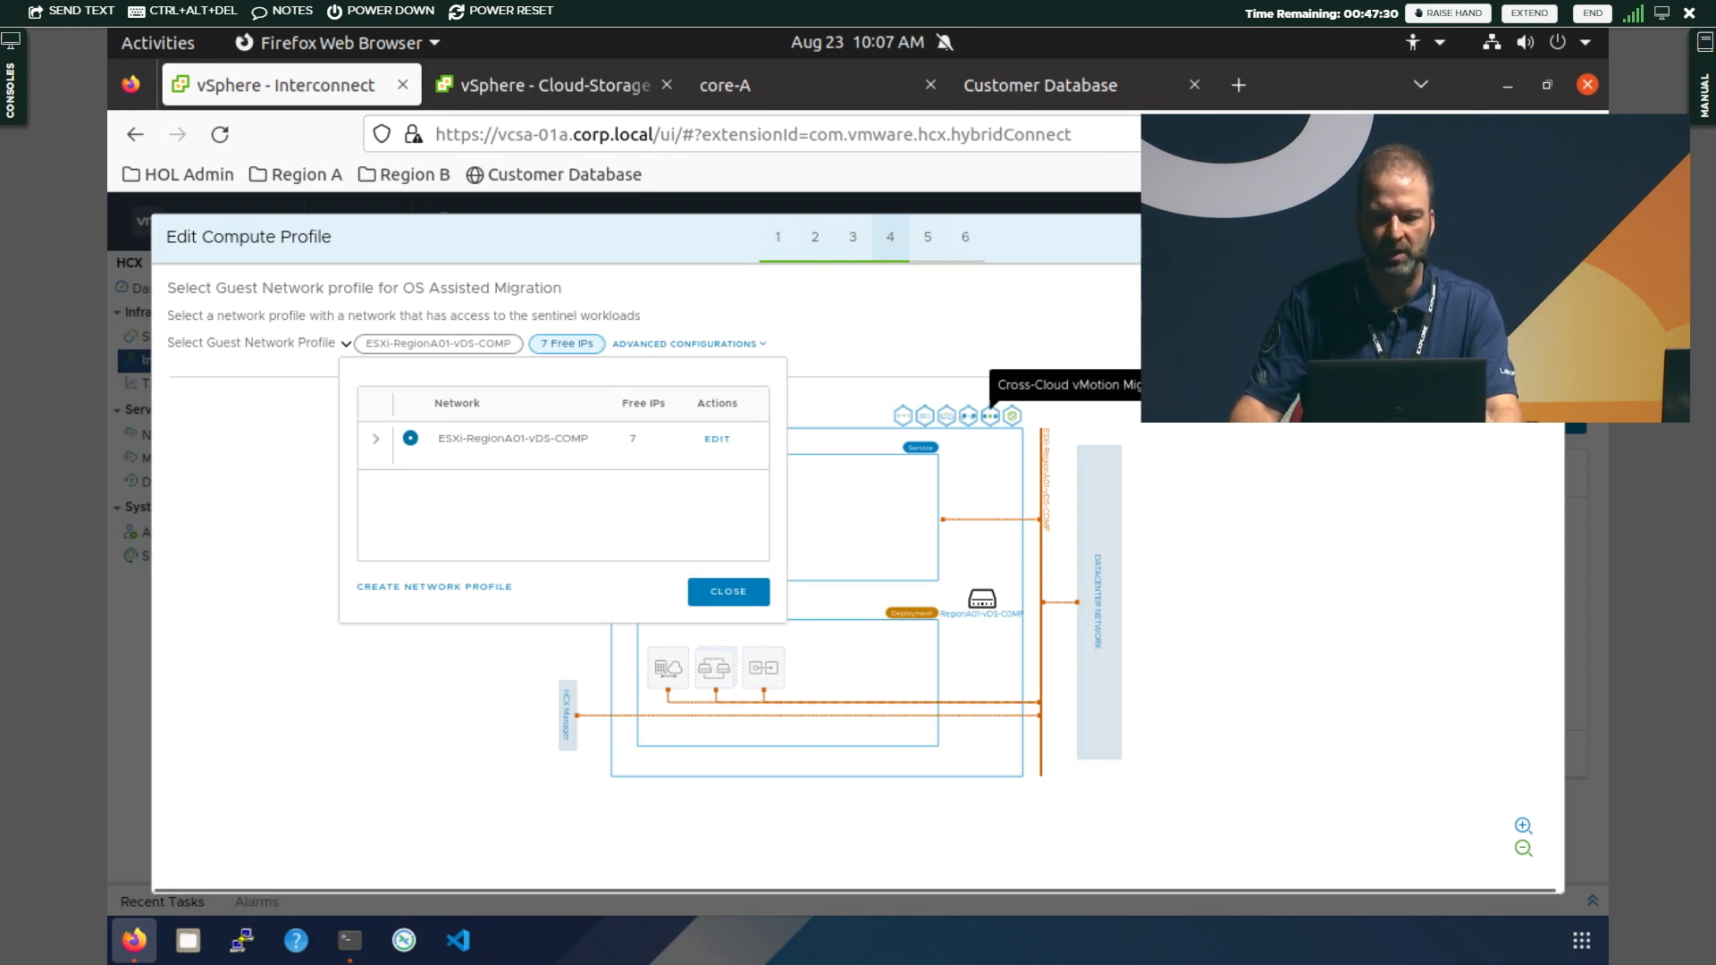
{"action": "left_click", "coordinate": [1506, 343]}
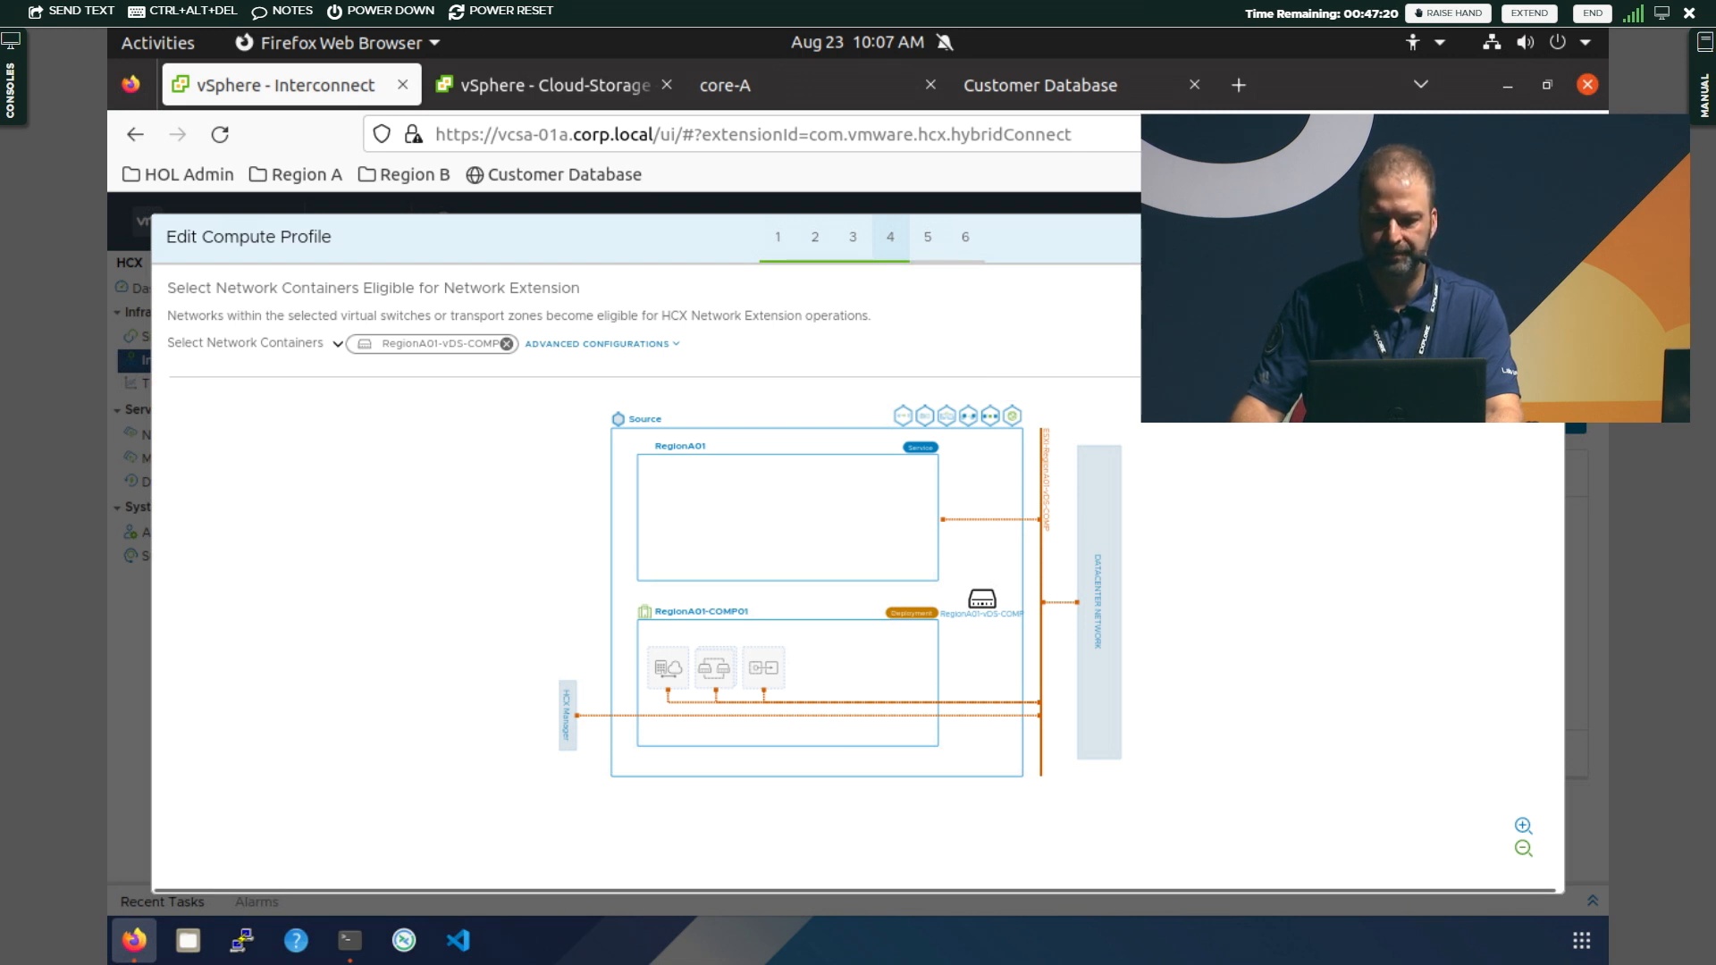
Review the WAN connection rules for the Source compute profile, and close the profile editor without saving
{"action": "left_click", "coordinate": [1511, 296]}
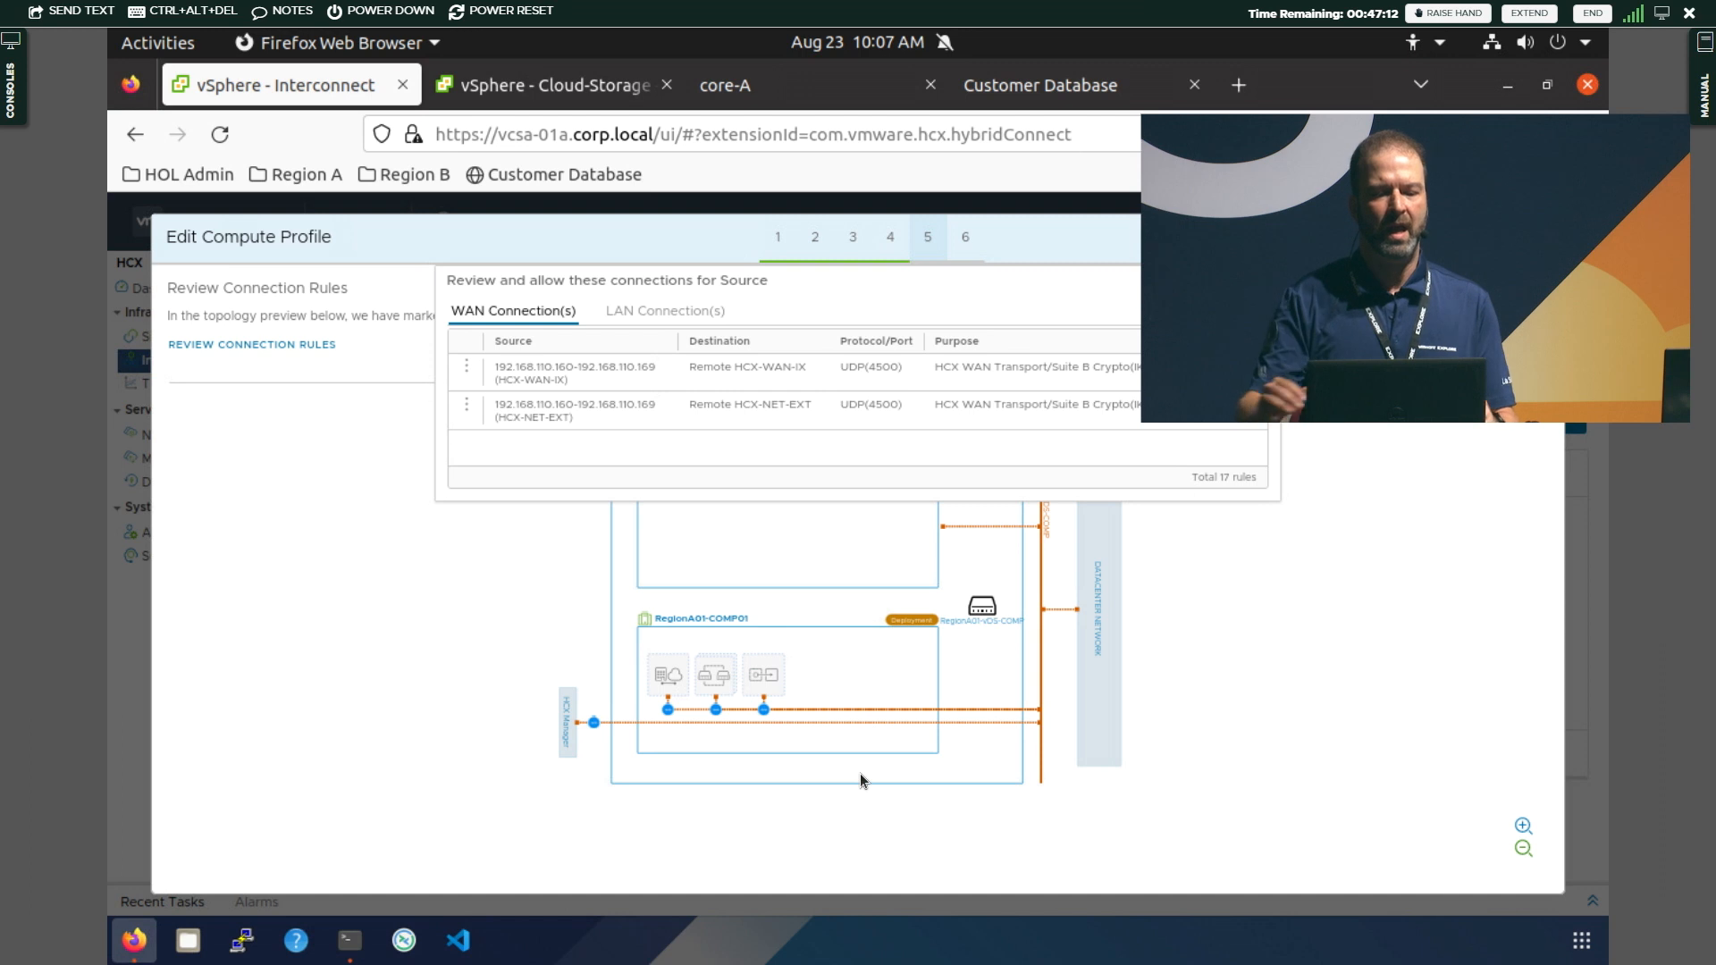
{"action": "mouse_move", "coordinate": [711, 379]}
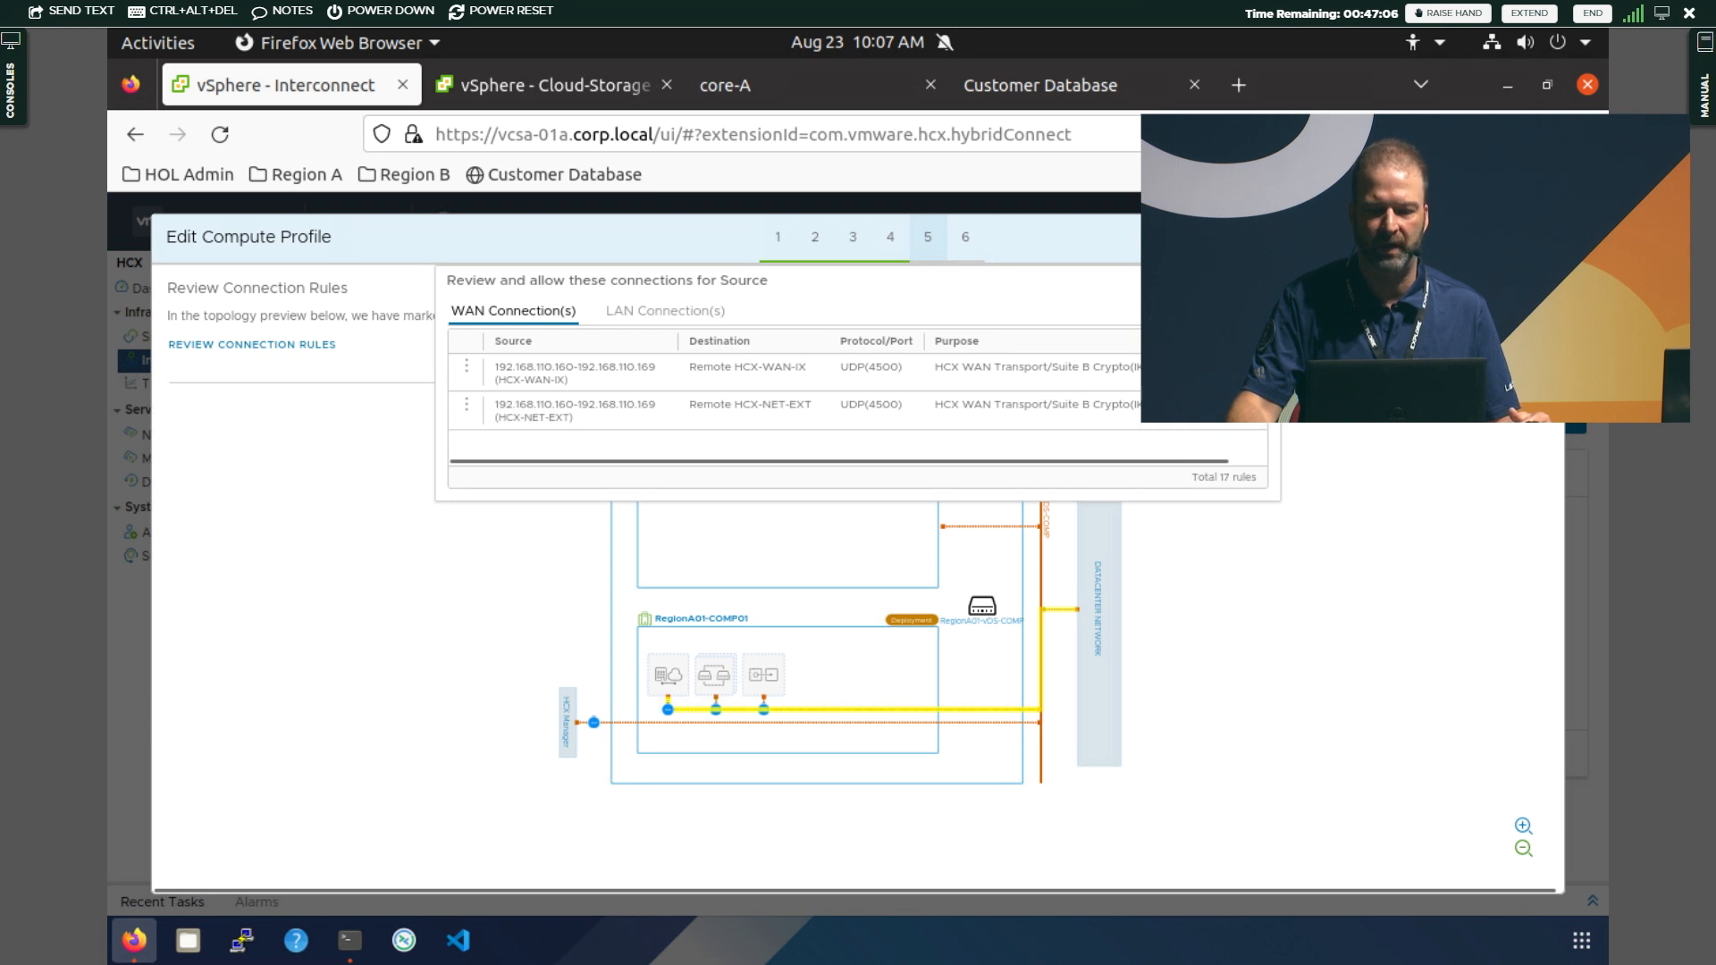
{"action": "left_click", "coordinate": [1262, 281]}
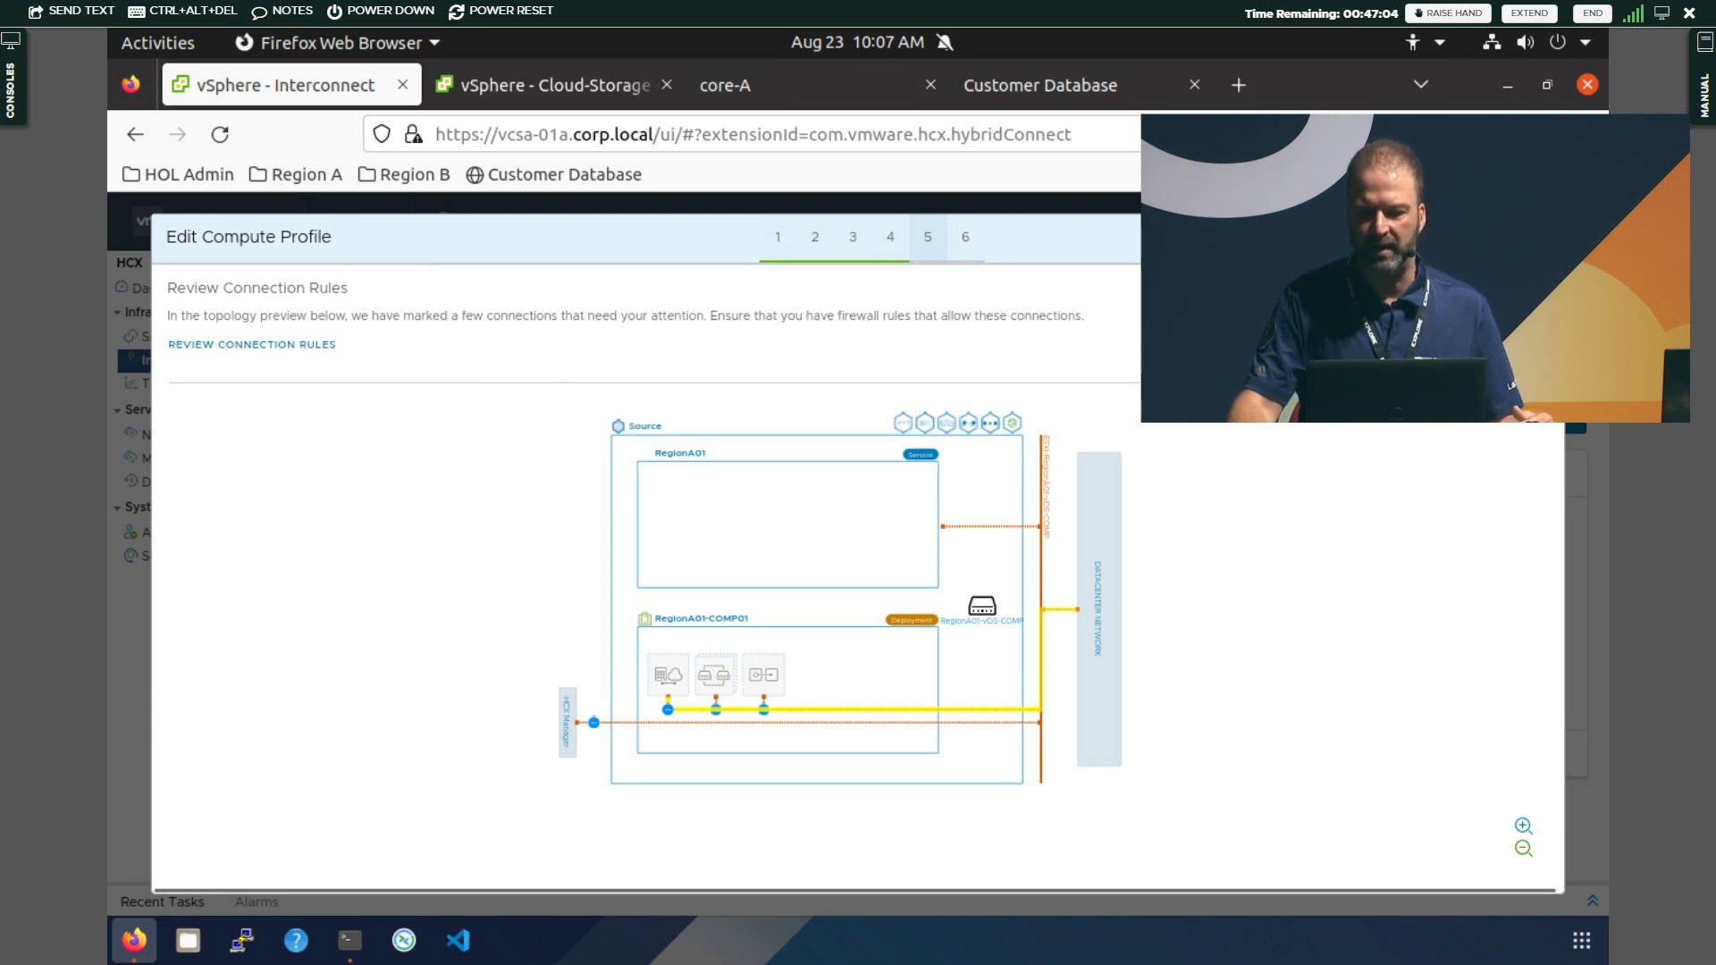
{"action": "left_click", "coordinate": [1543, 236]}
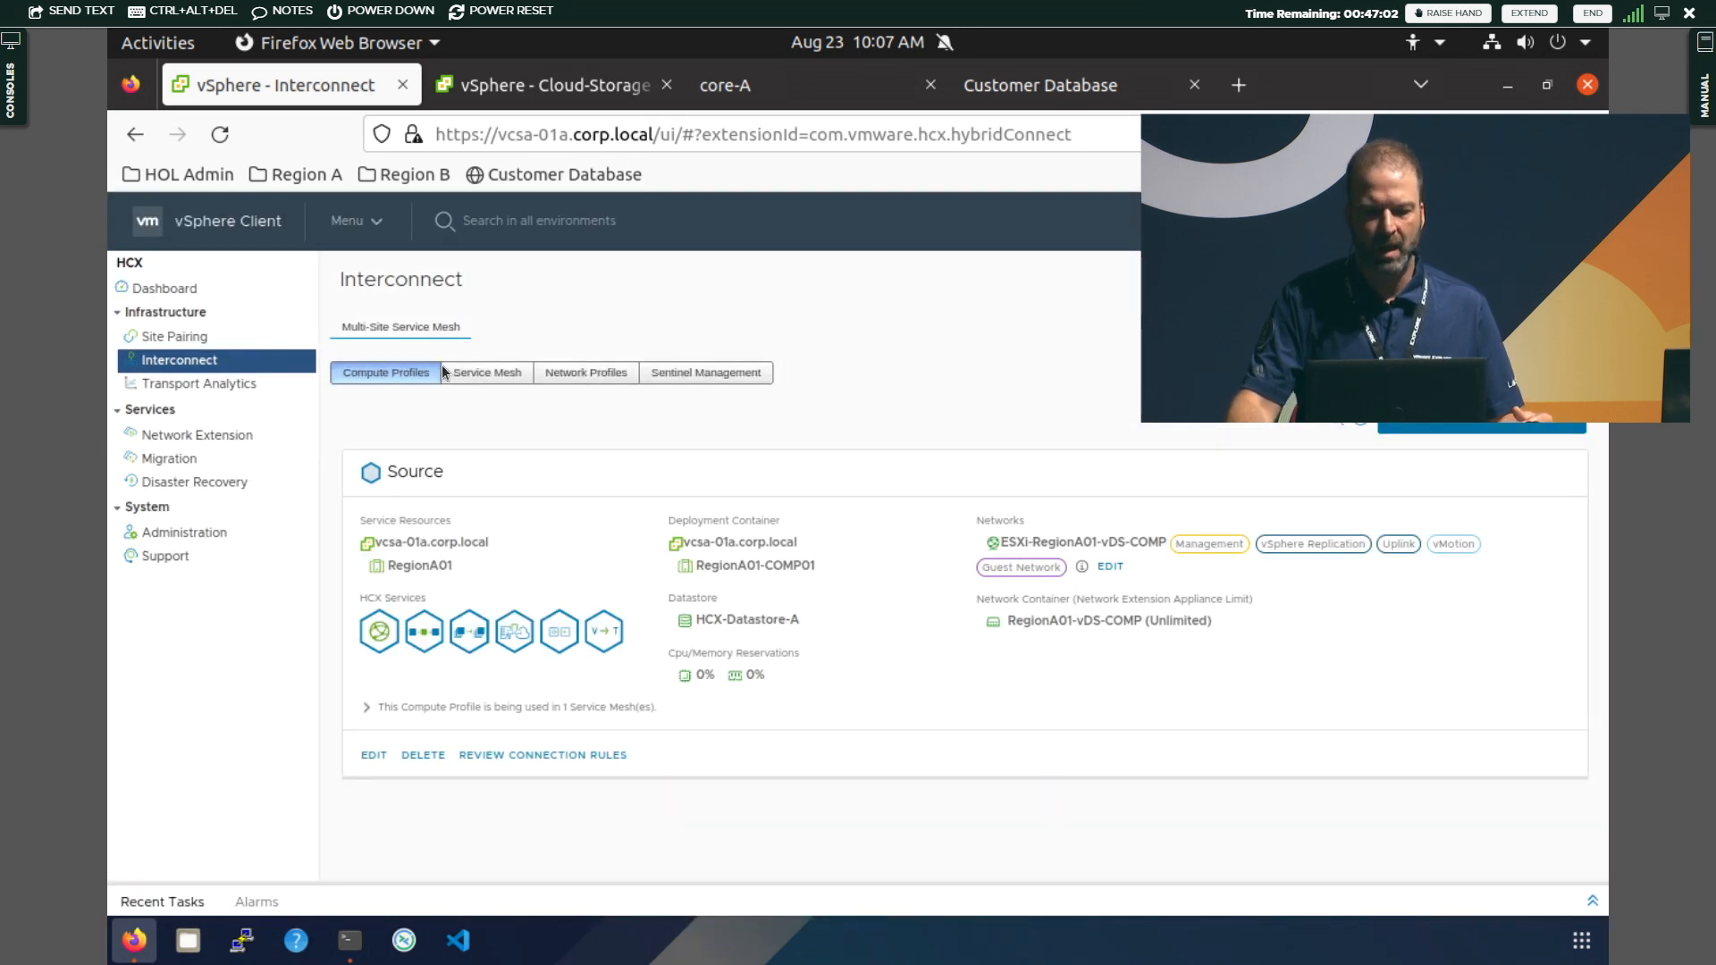
Open the HOL-1 service mesh for editing, and review its paired sites and its source and remote compute profiles
{"action": "left_click", "coordinate": [487, 373]}
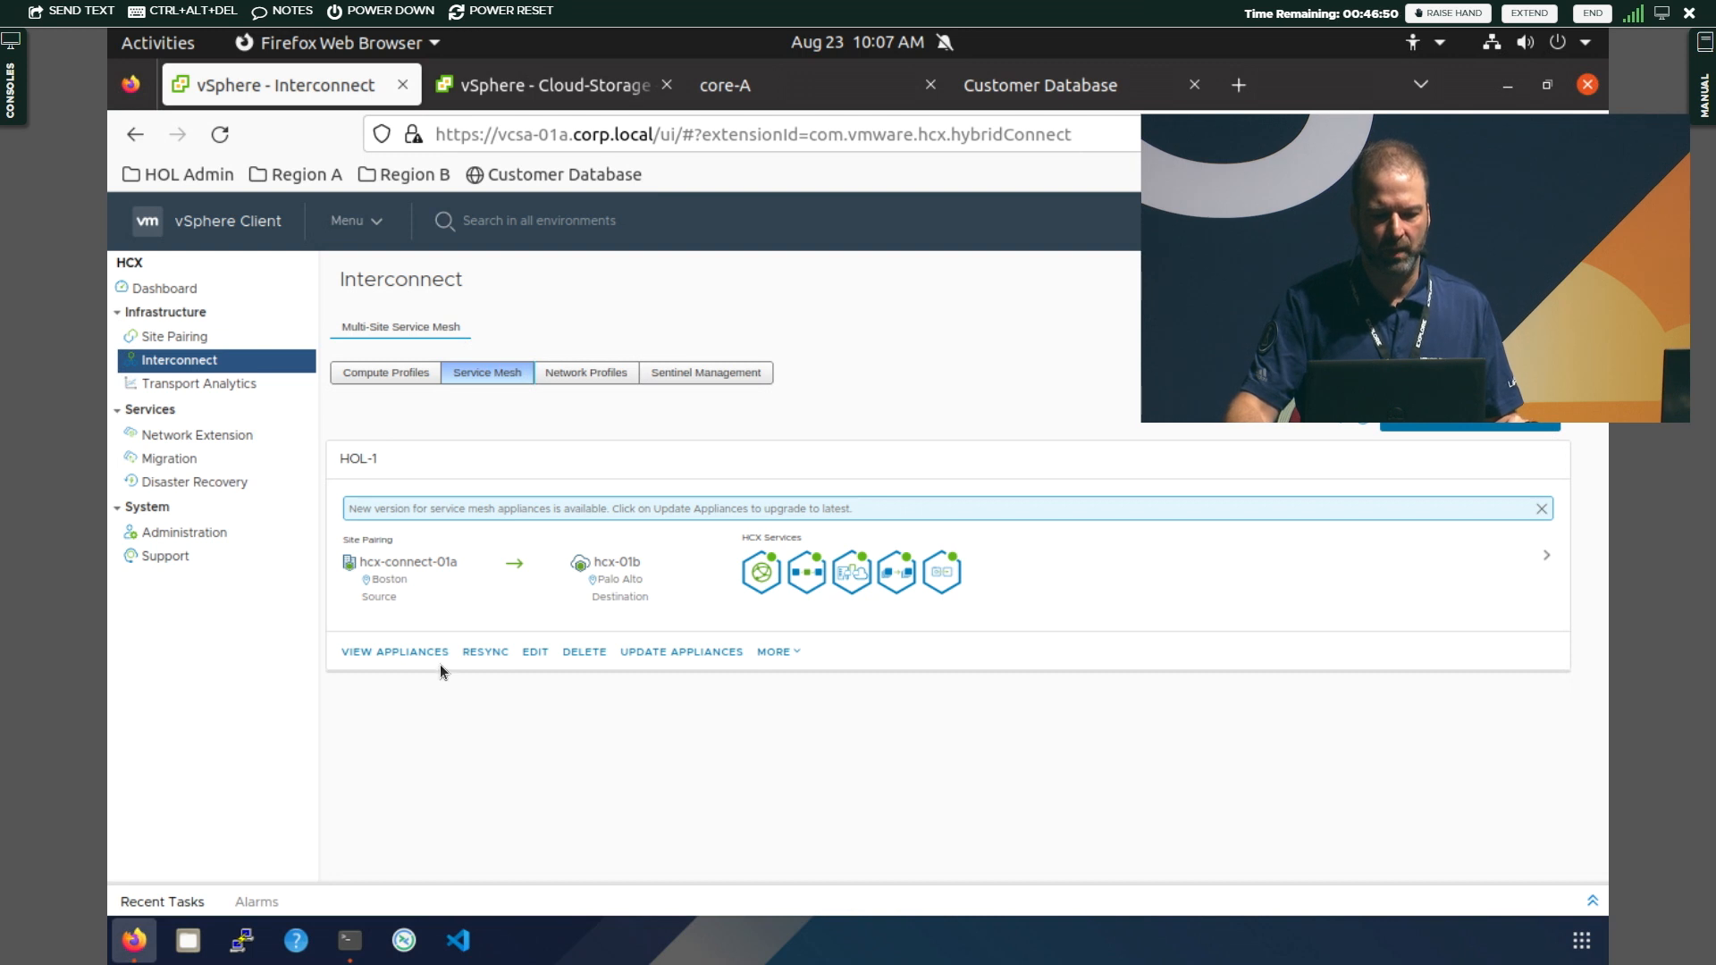
{"action": "left_click", "coordinate": [536, 656]}
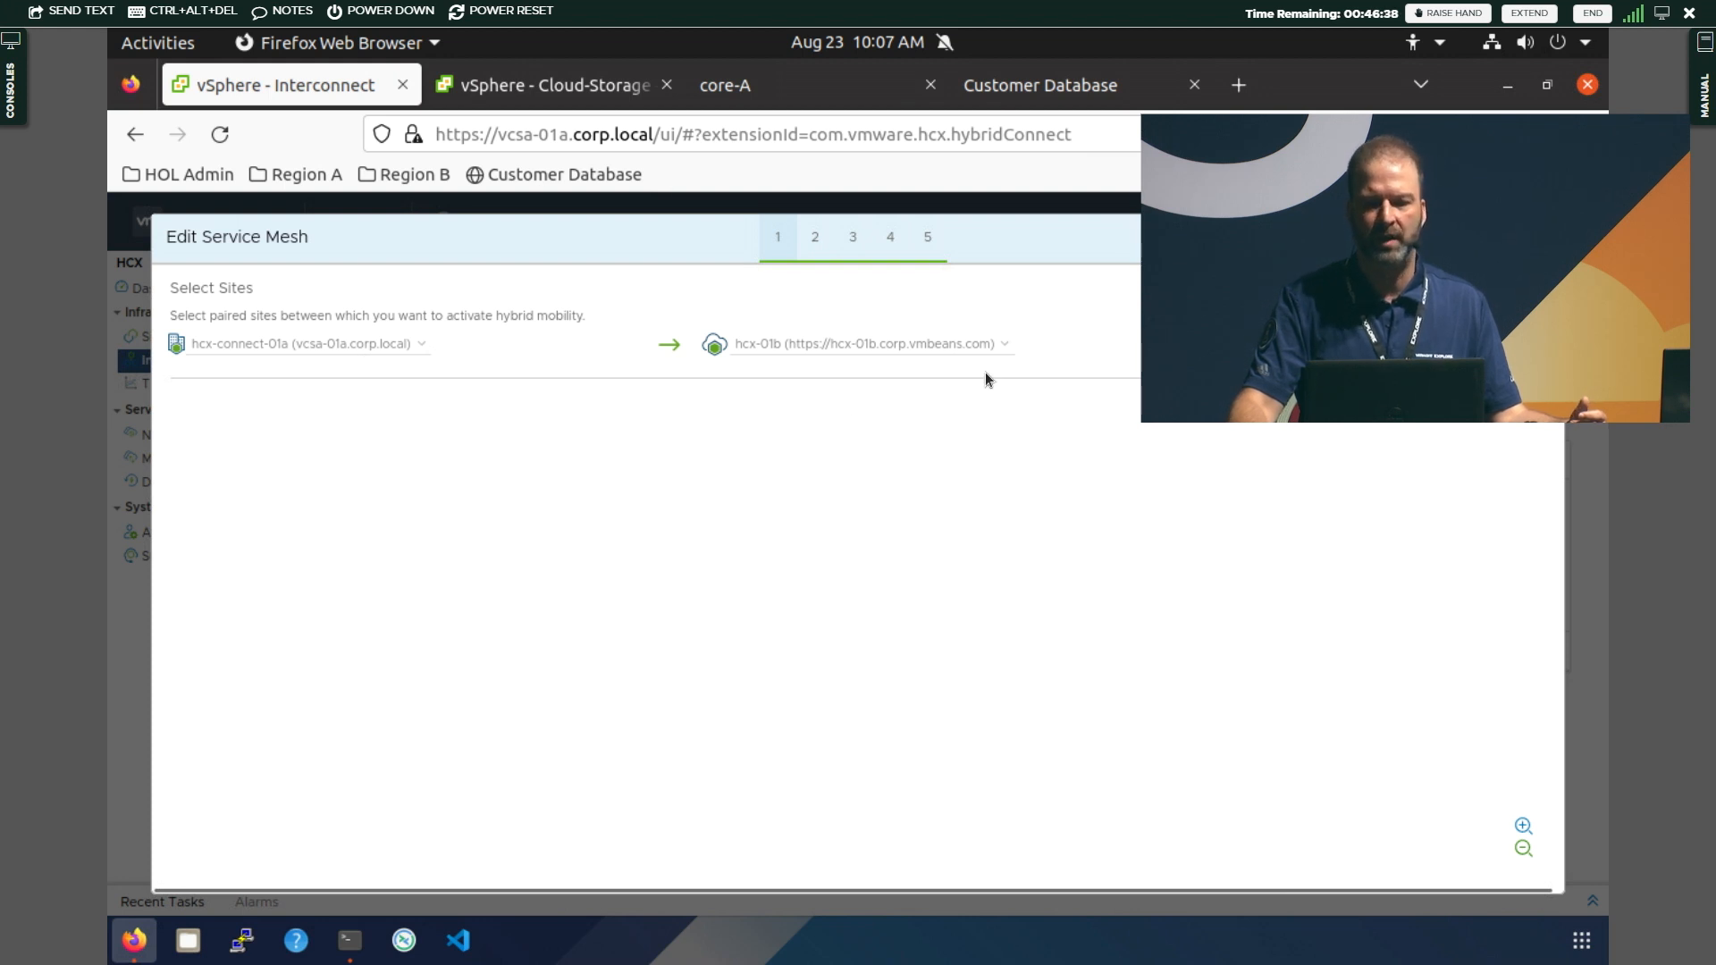
{"action": "left_click", "coordinate": [1504, 337]}
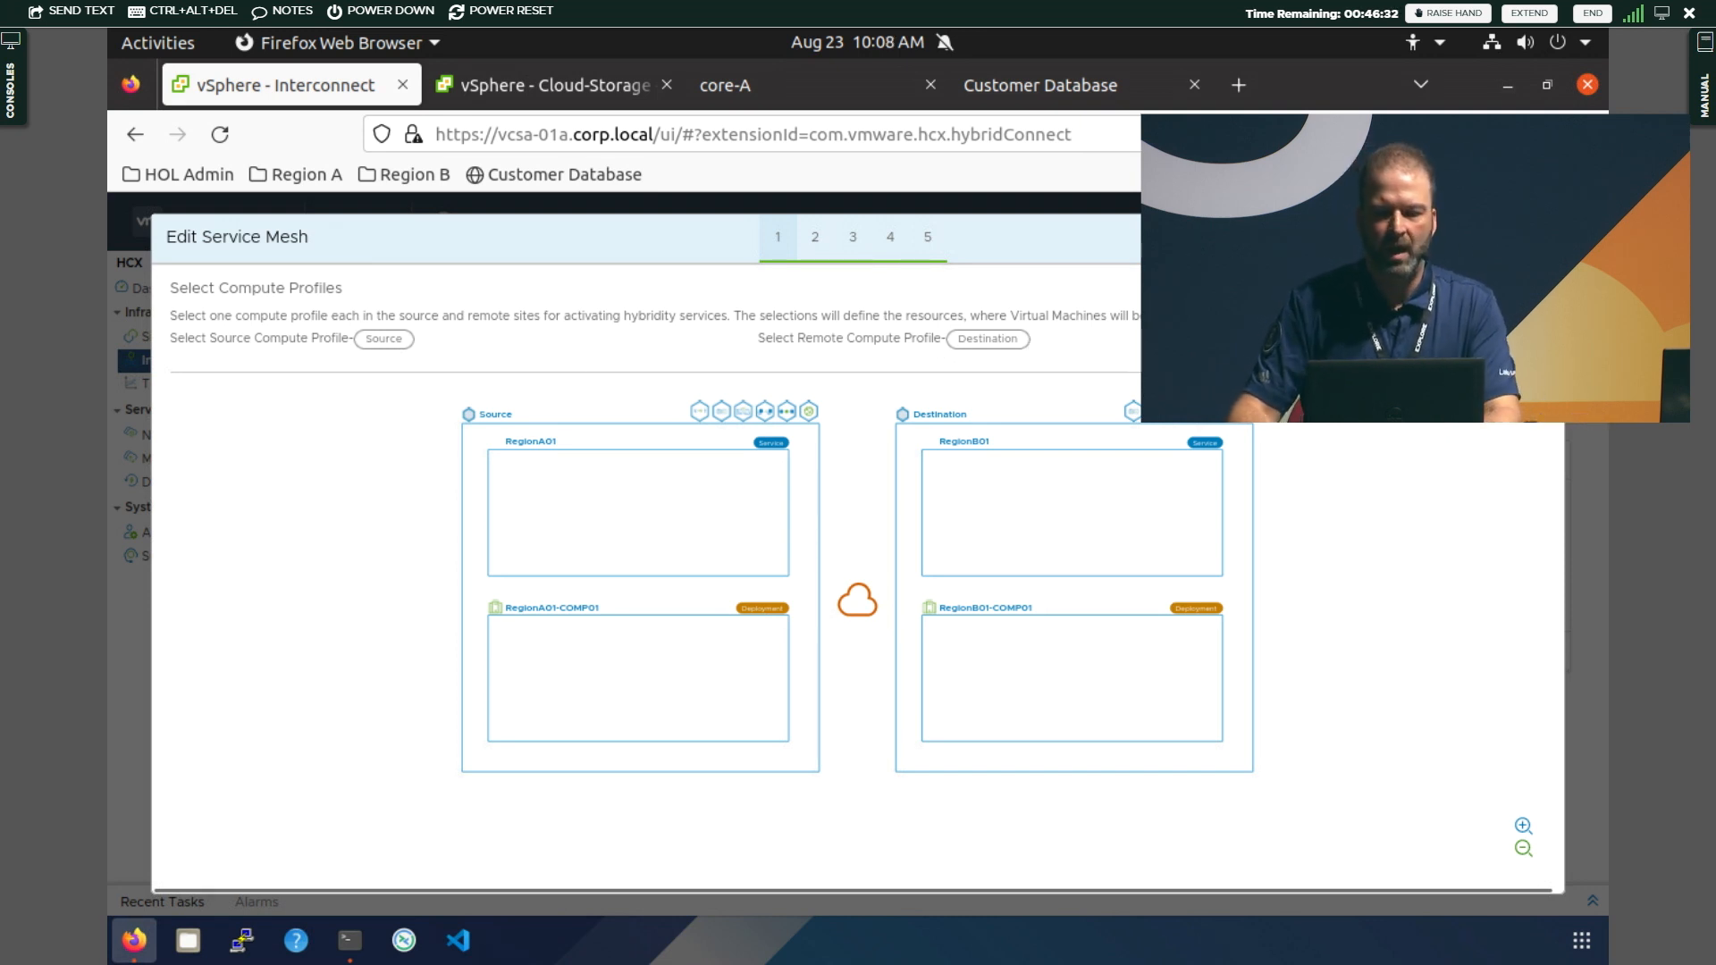
Deselect and reselect the Bulk Migration service in the HOL-1 service mesh's services
{"action": "left_click", "coordinate": [1503, 338]}
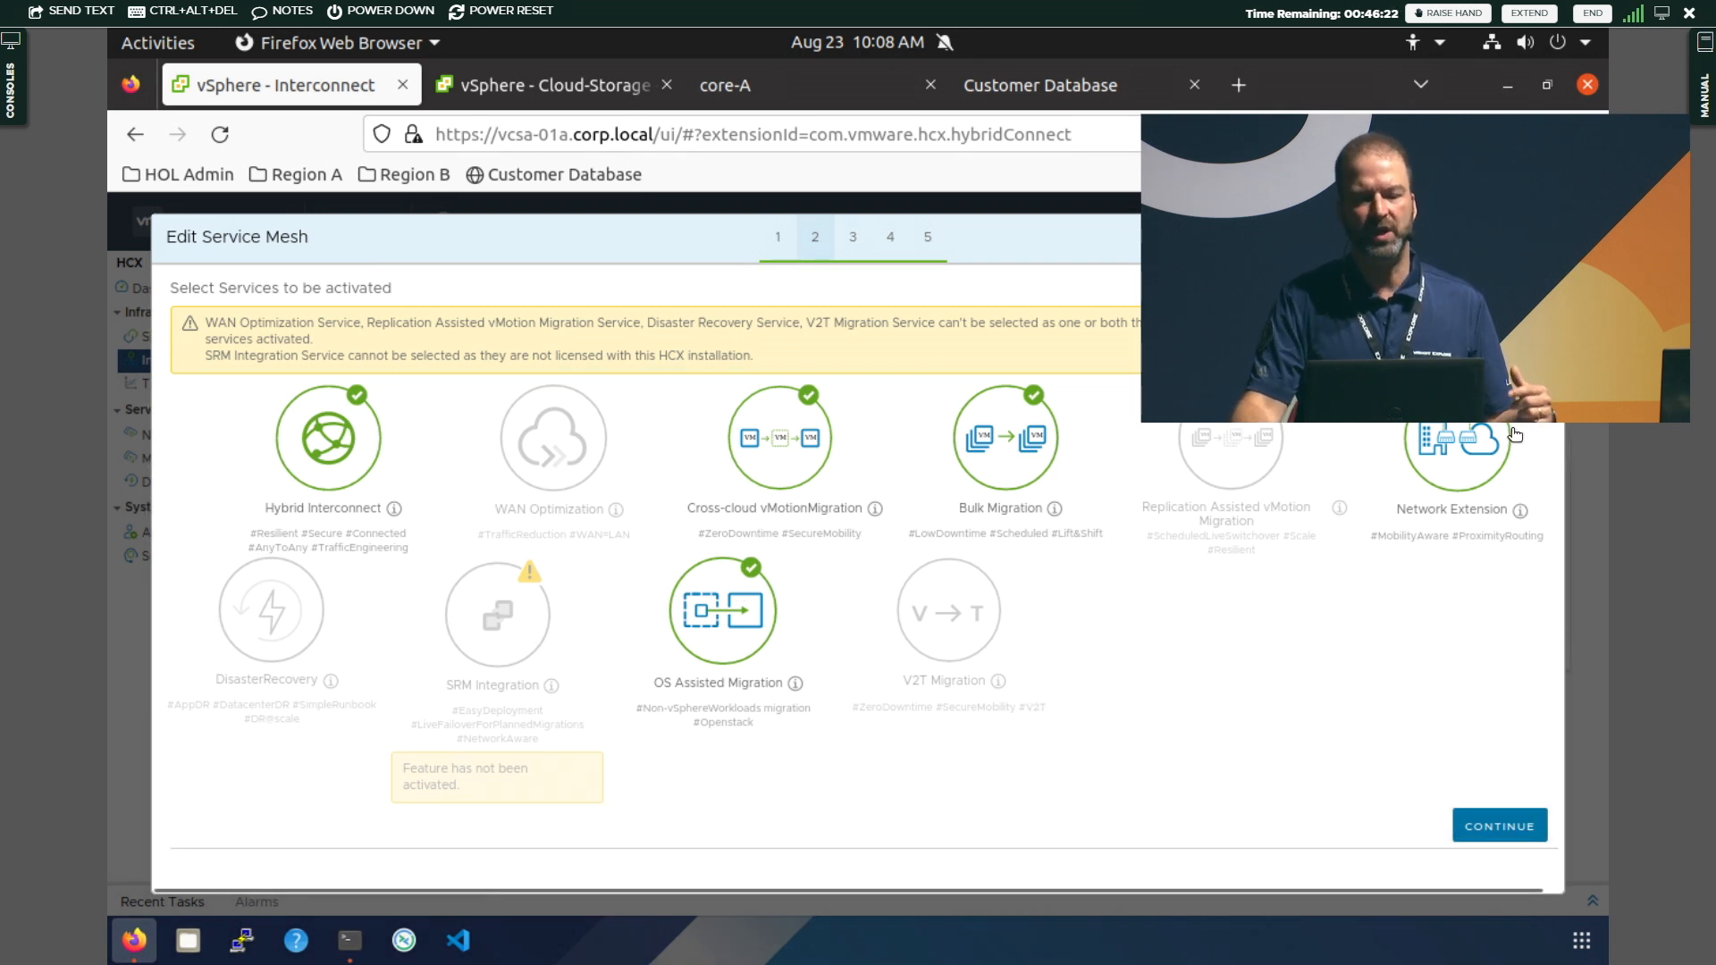
{"action": "left_click", "coordinate": [1010, 451]}
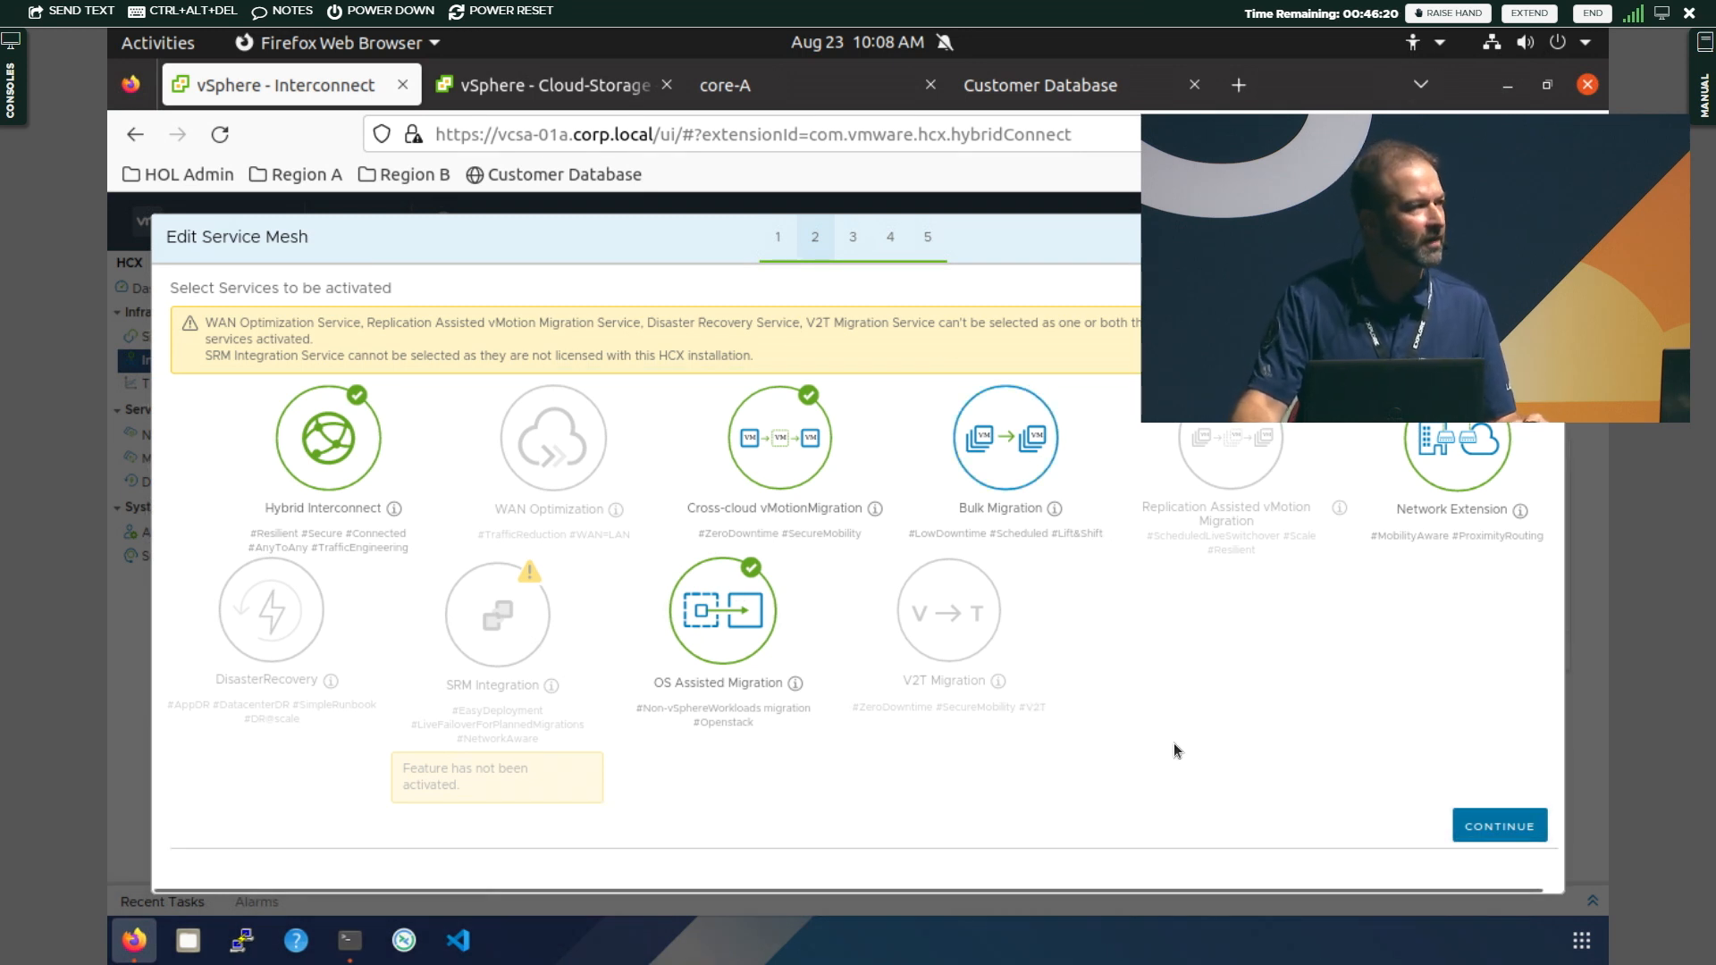
{"action": "left_click_drag", "start_coordinate": [1032, 396], "coordinate": [1134, 619]}
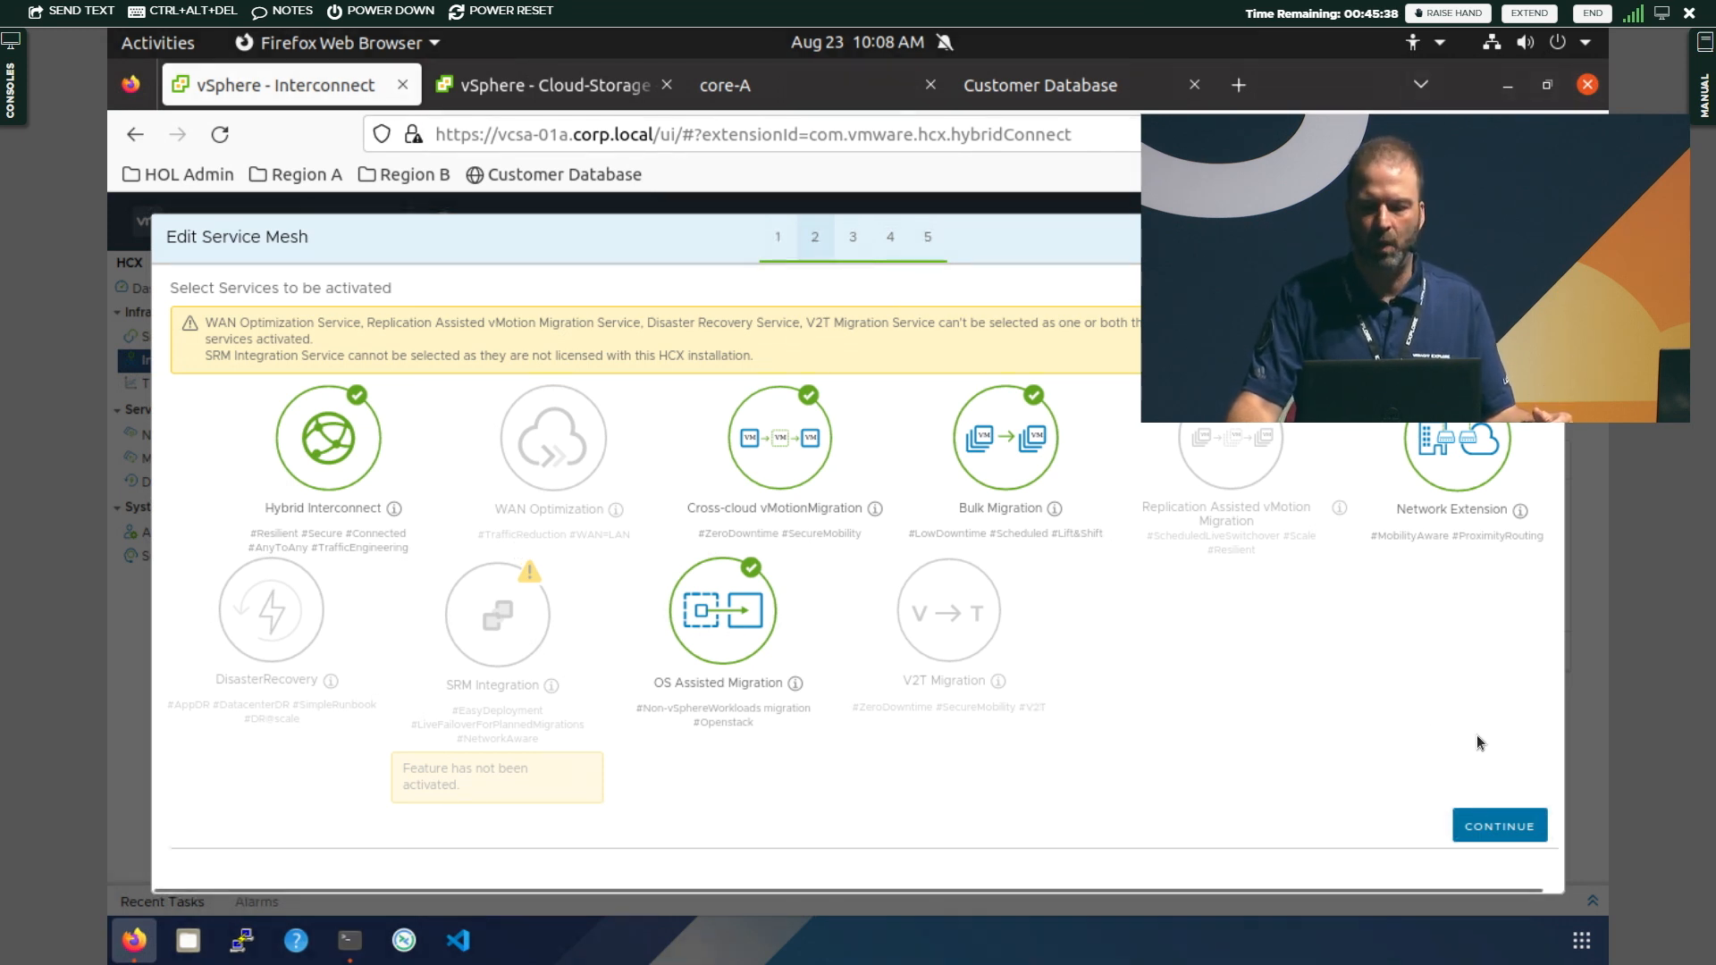
Try a higher local network extension appliance count for RegionA01-vDS-COMP, skipping uplink overrides, and set the count back to 1
{"action": "left_click", "coordinate": [1499, 828]}
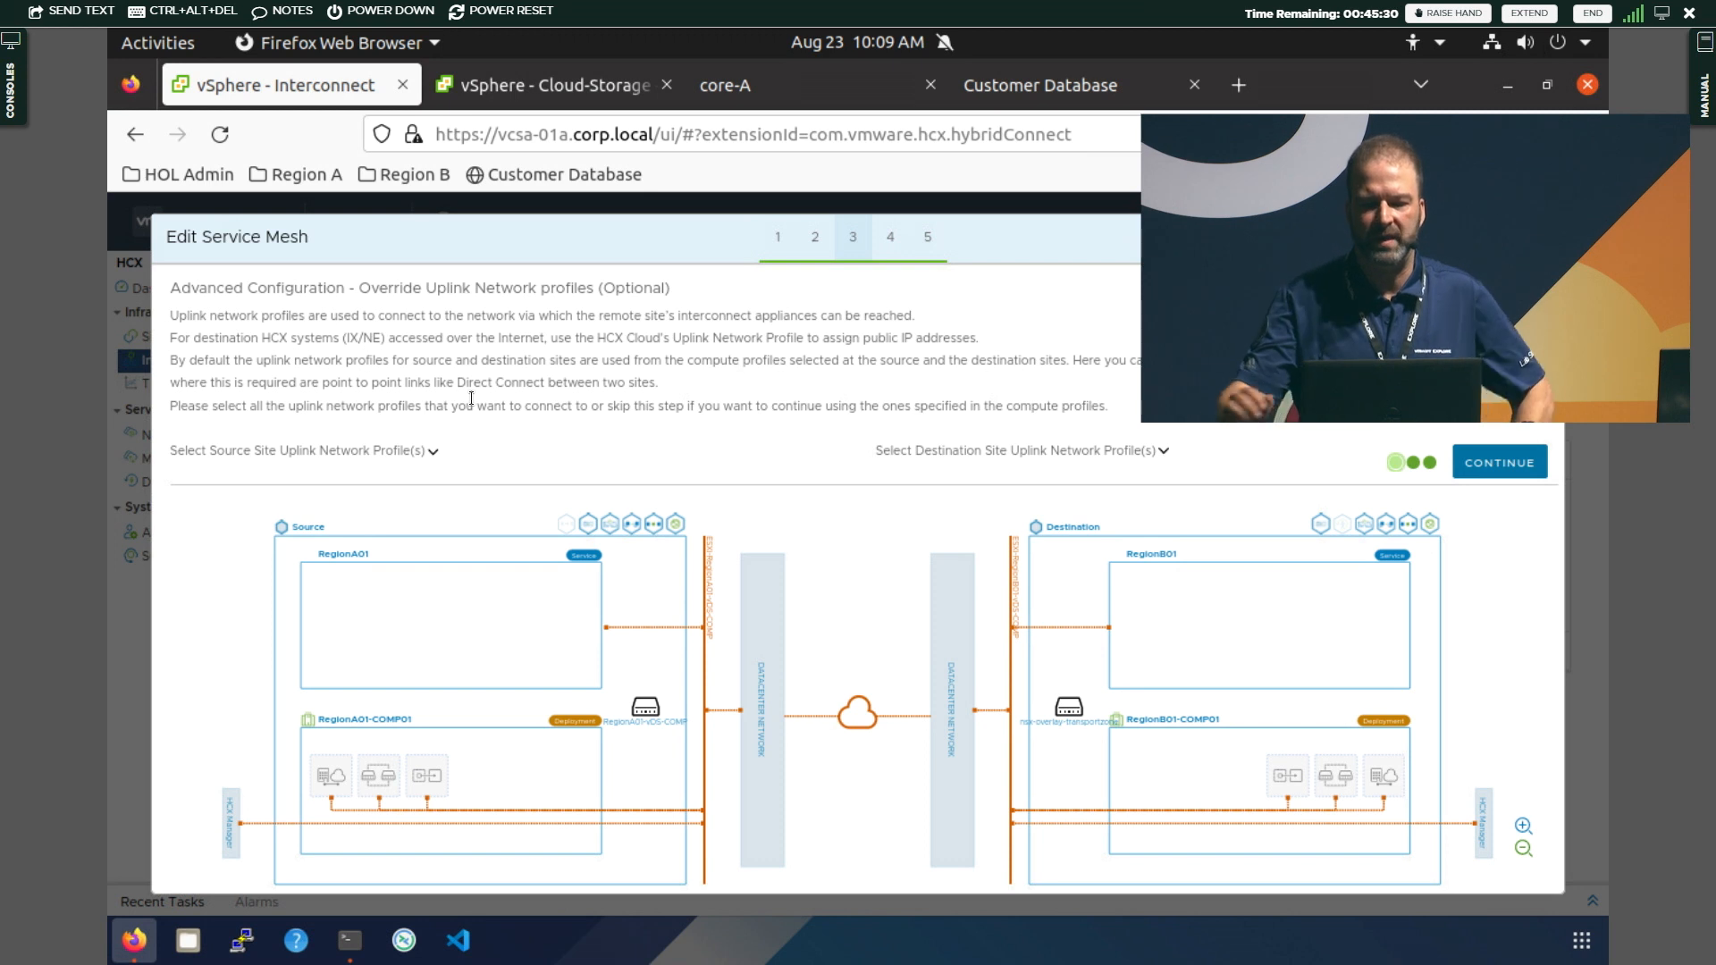
{"action": "left_click", "coordinate": [1546, 467]}
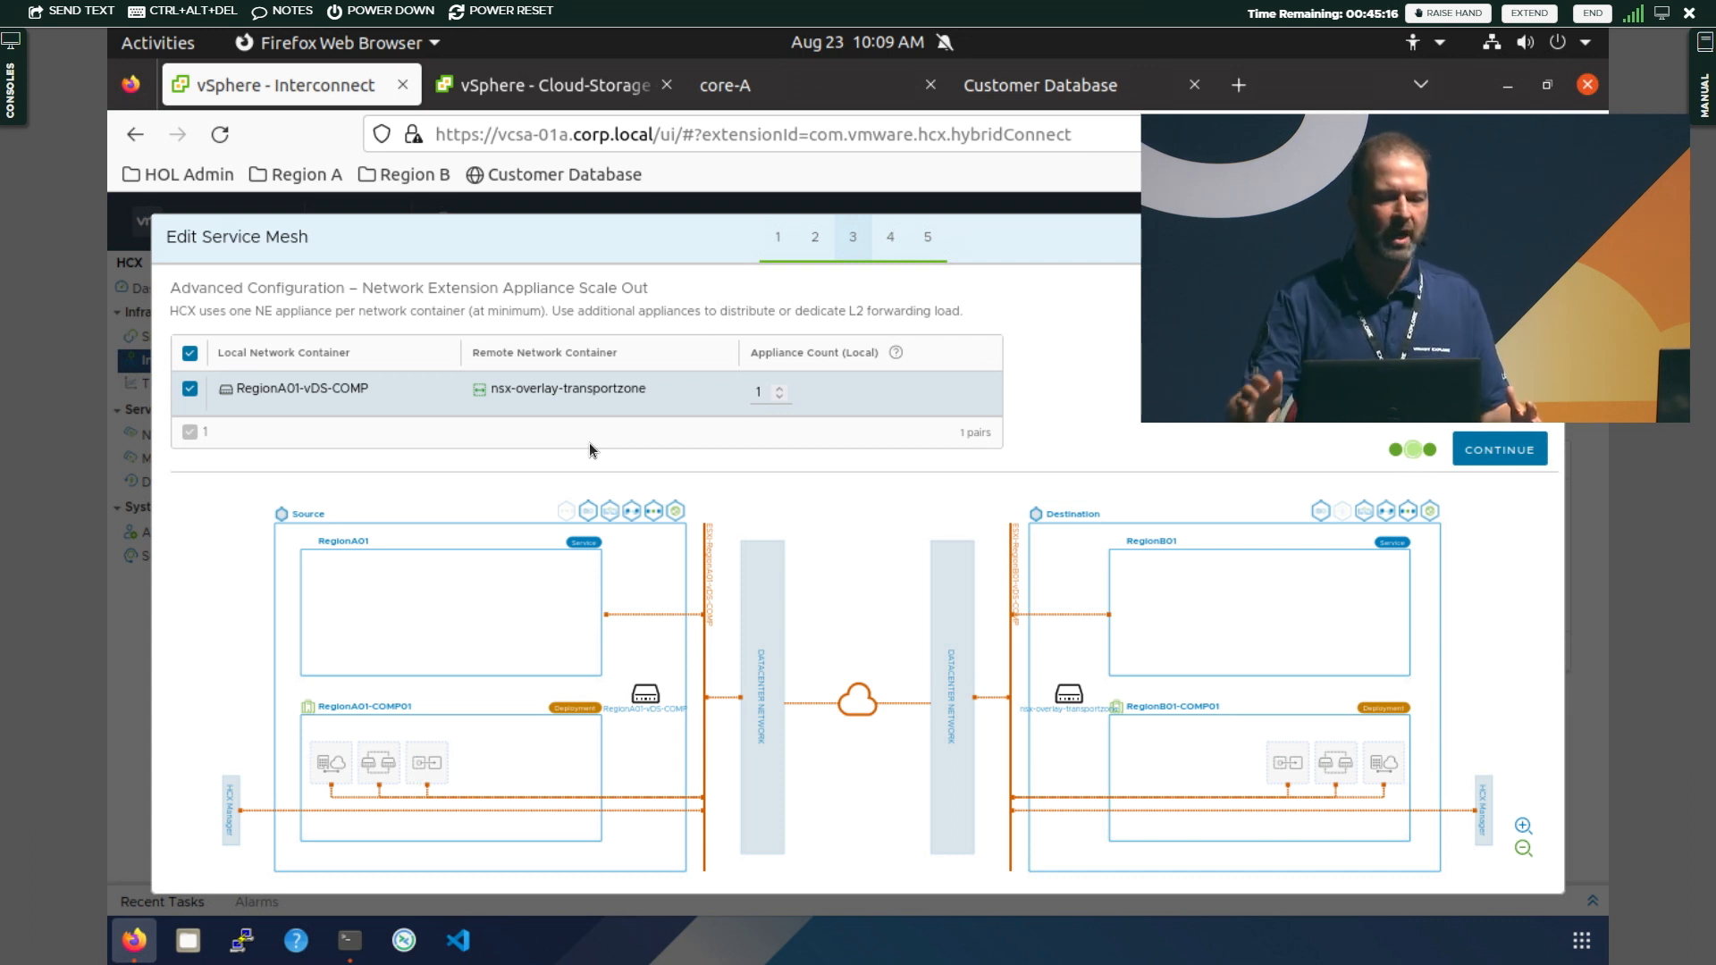
{"action": "left_click", "coordinate": [779, 391]}
{"action": "left_click", "coordinate": [776, 397]}
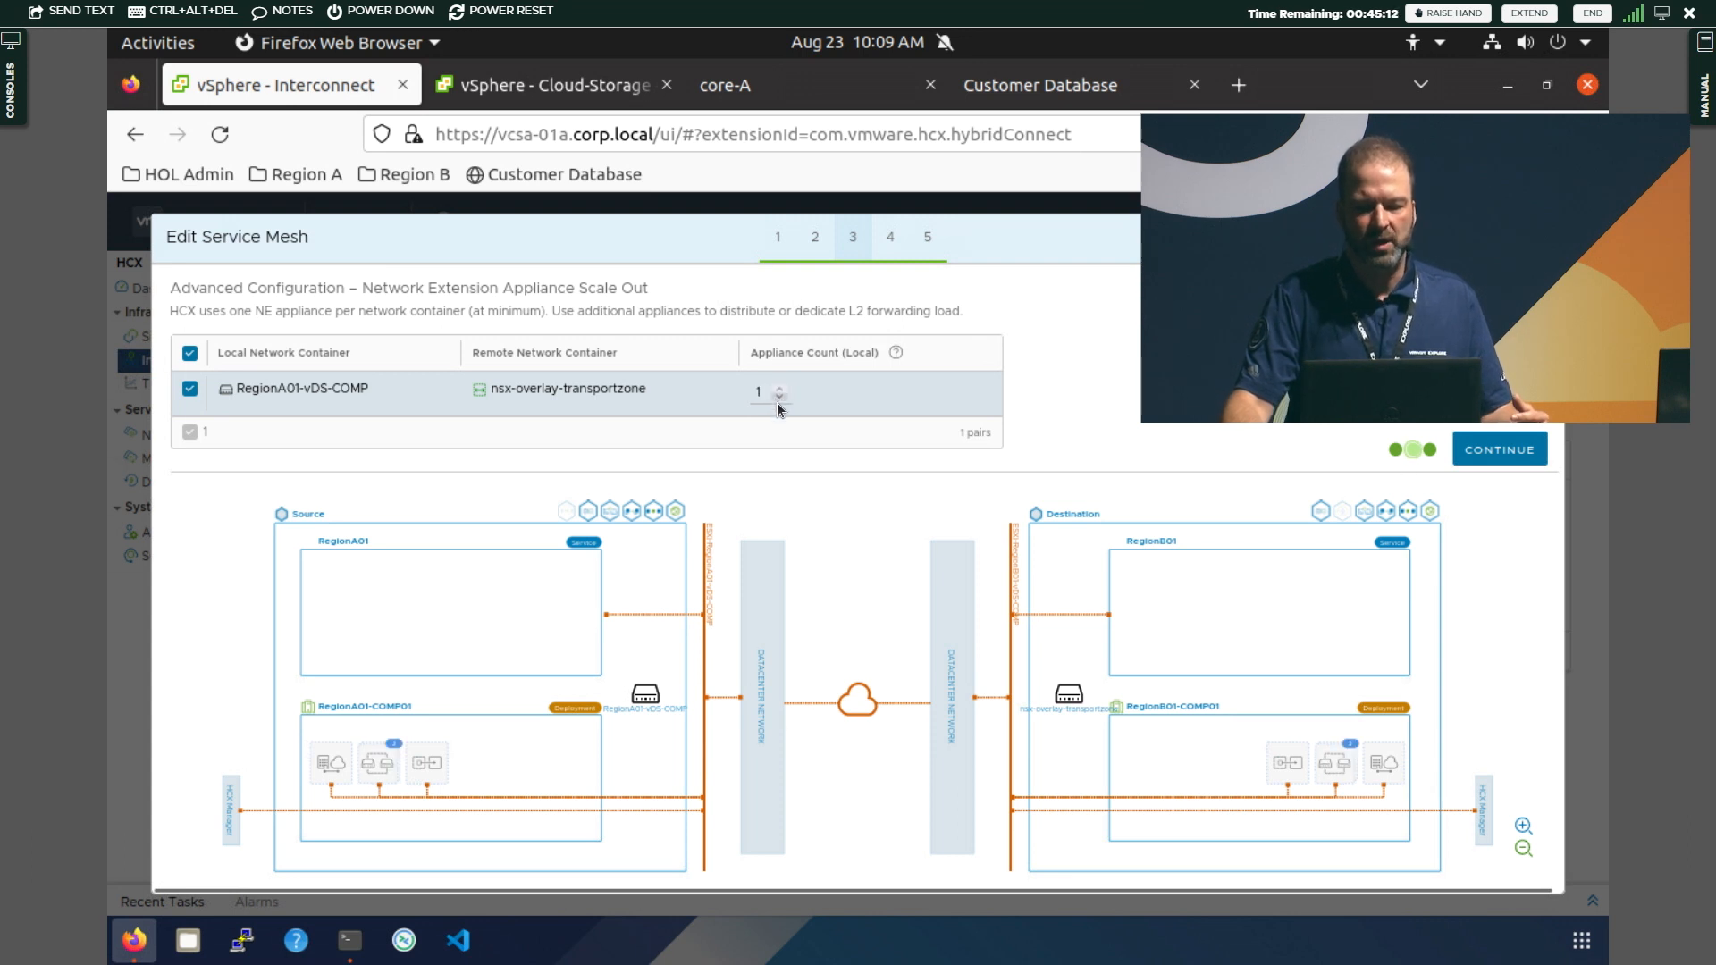
Review the mesh's traffic engineering options and name, and close the service mesh editor without saving
{"action": "left_click", "coordinate": [1484, 451]}
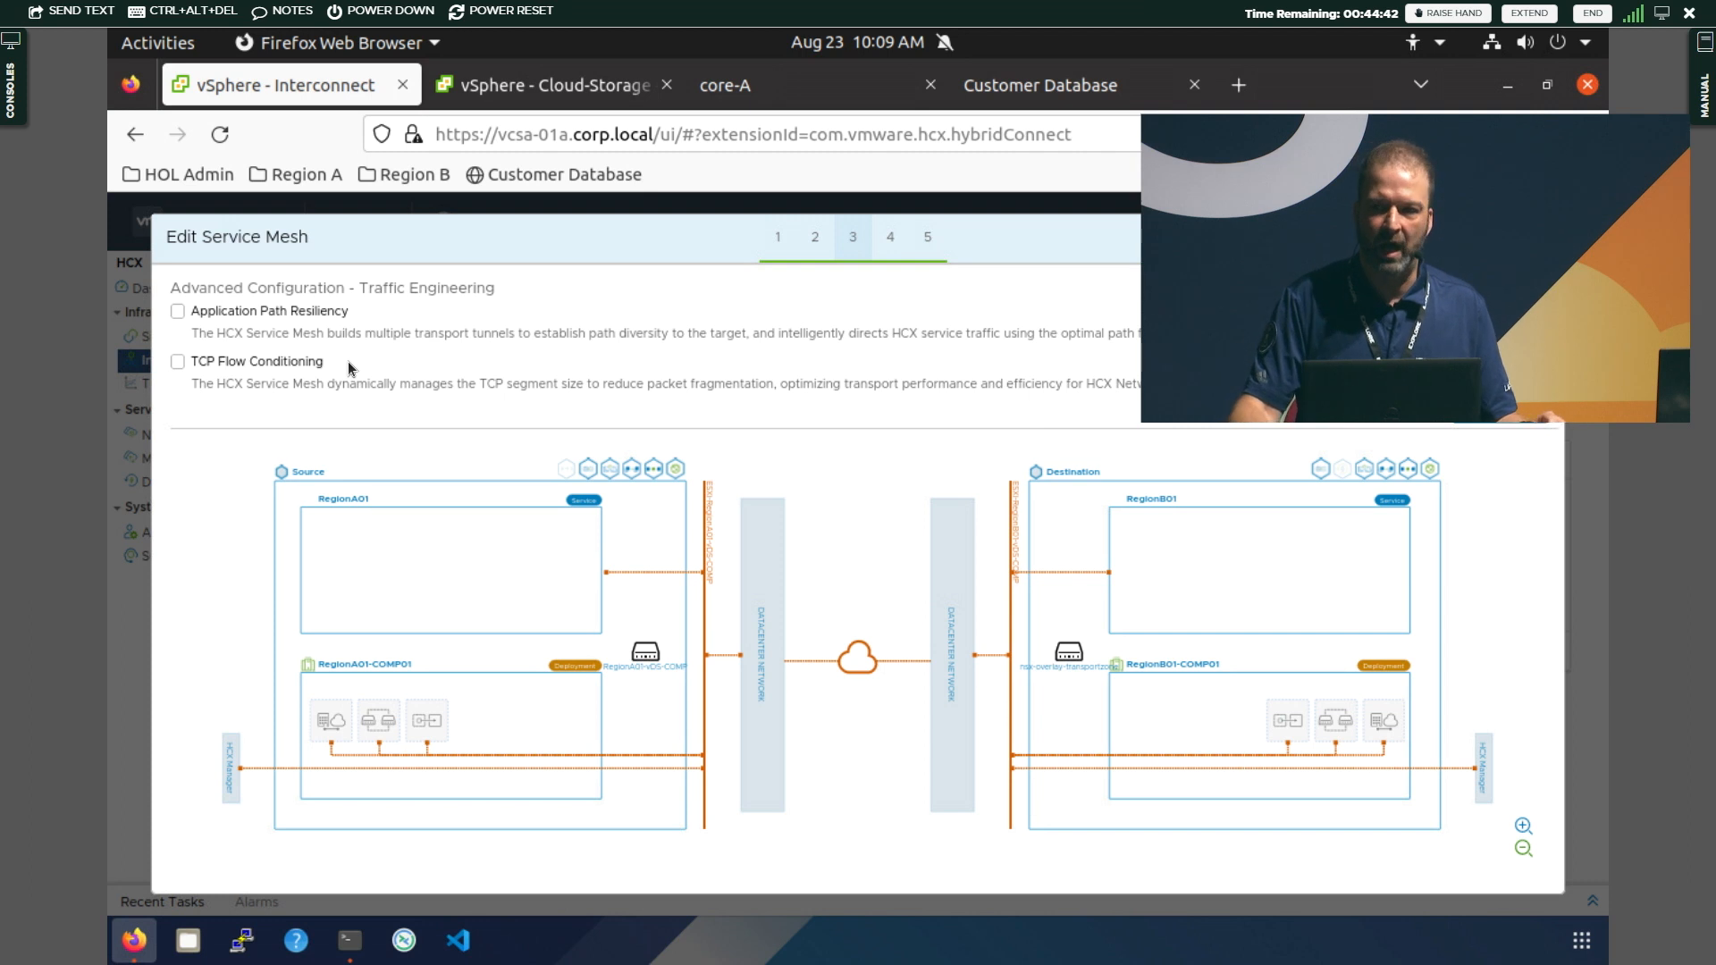
{"action": "left_click", "coordinate": [1526, 419]}
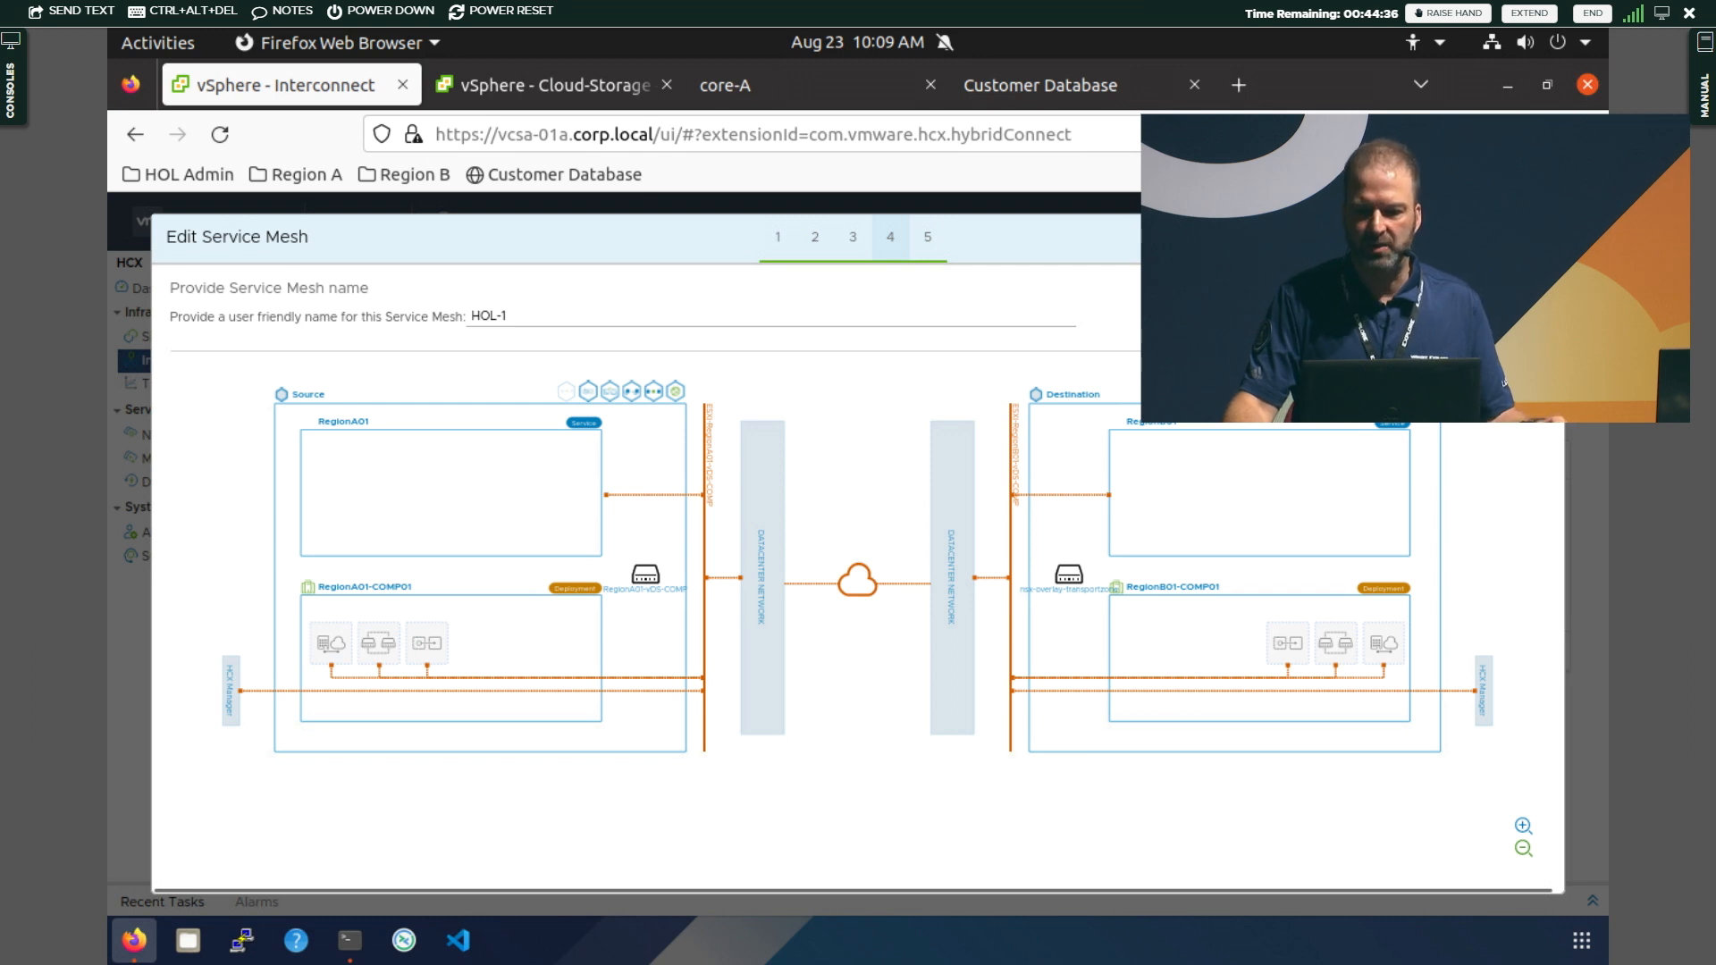
{"action": "left_click", "coordinate": [1543, 237]}
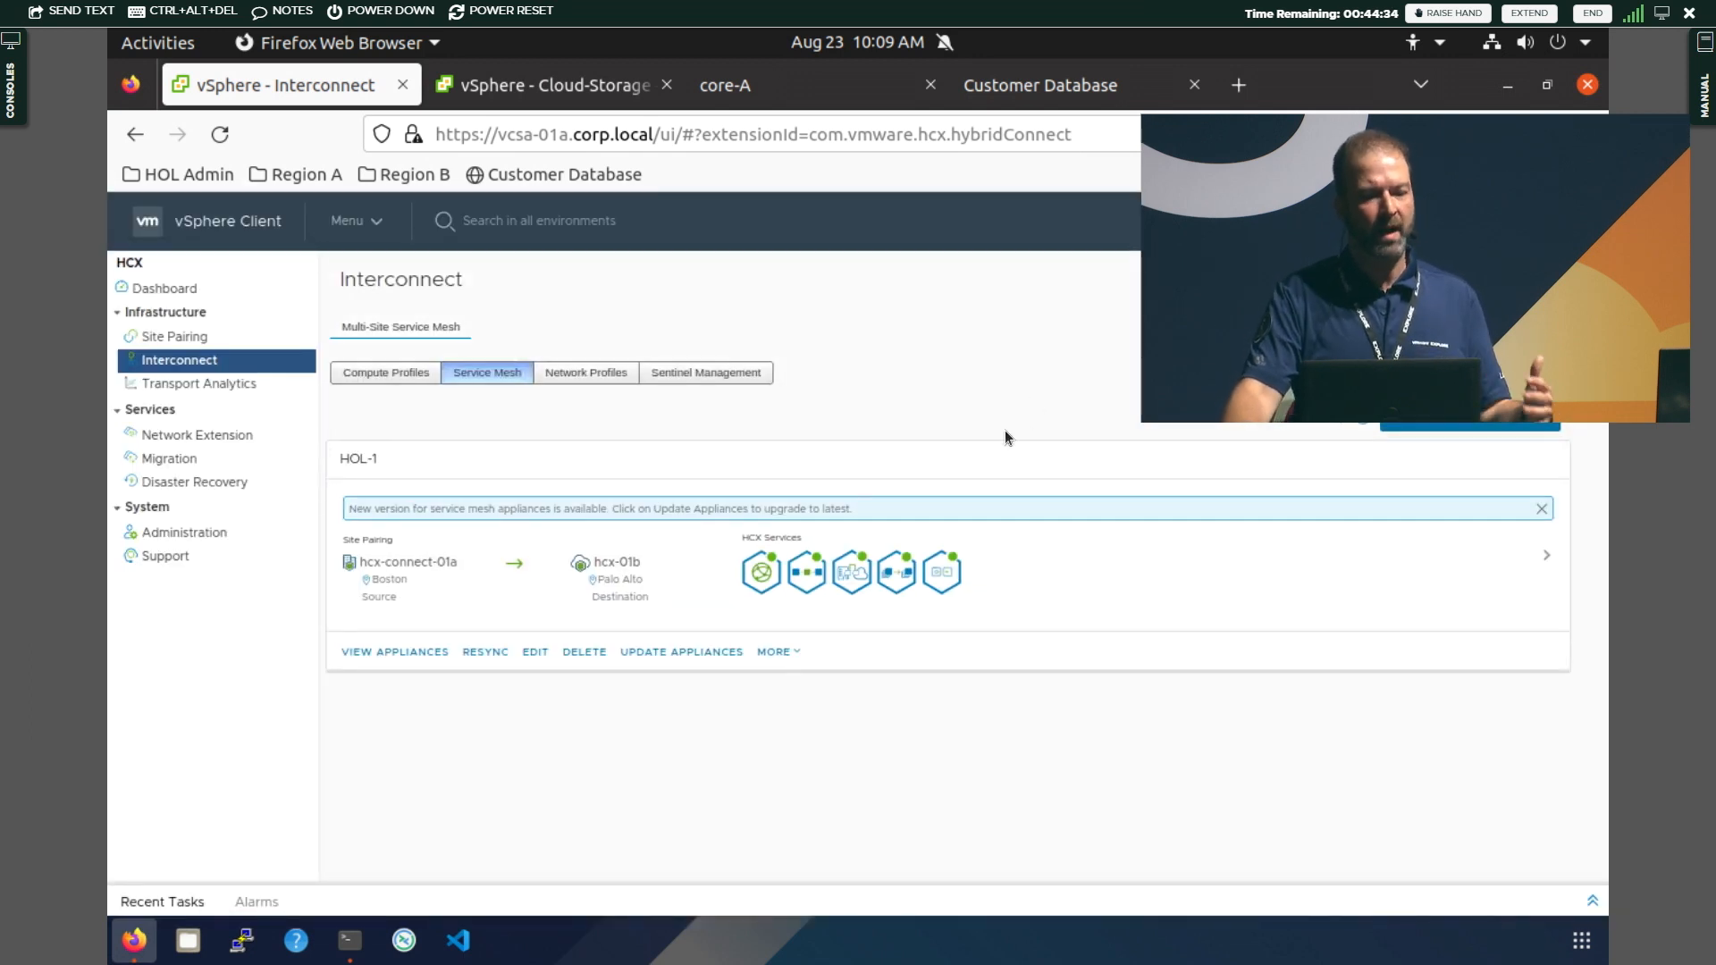
Review the source networks for extension over the HOL-1 service mesh with the hide filters turned off, and cancel the network extension
{"action": "left_click", "coordinate": [230, 436]}
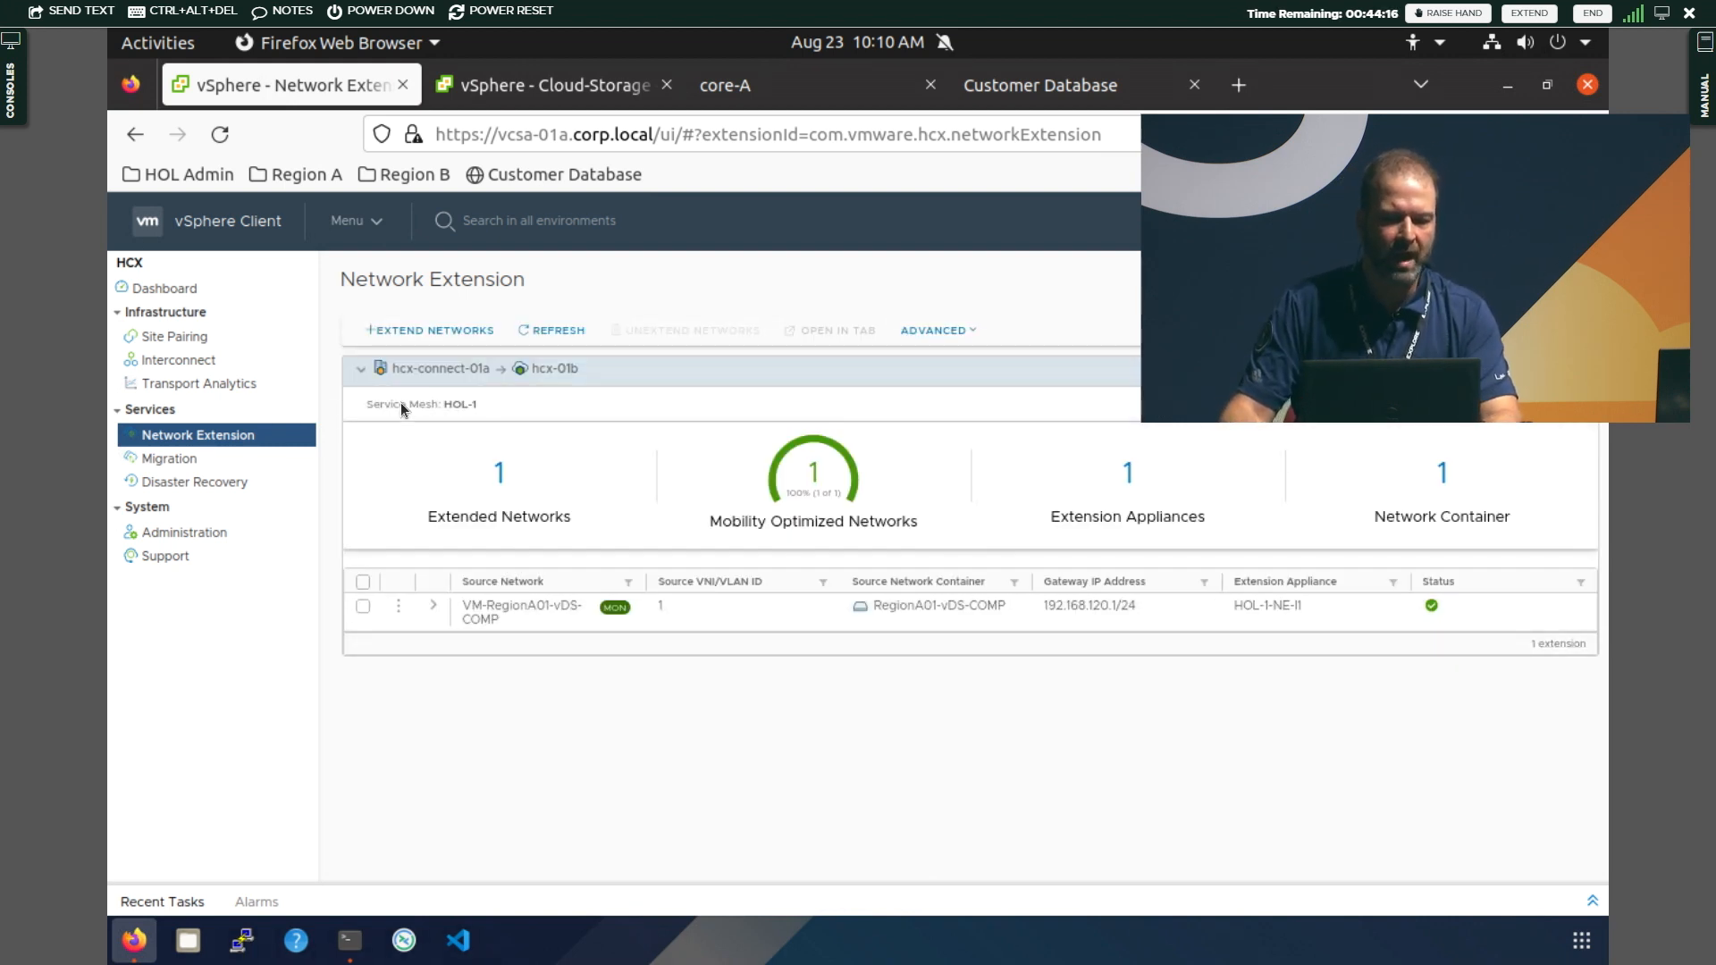
{"action": "left_click", "coordinate": [406, 335]}
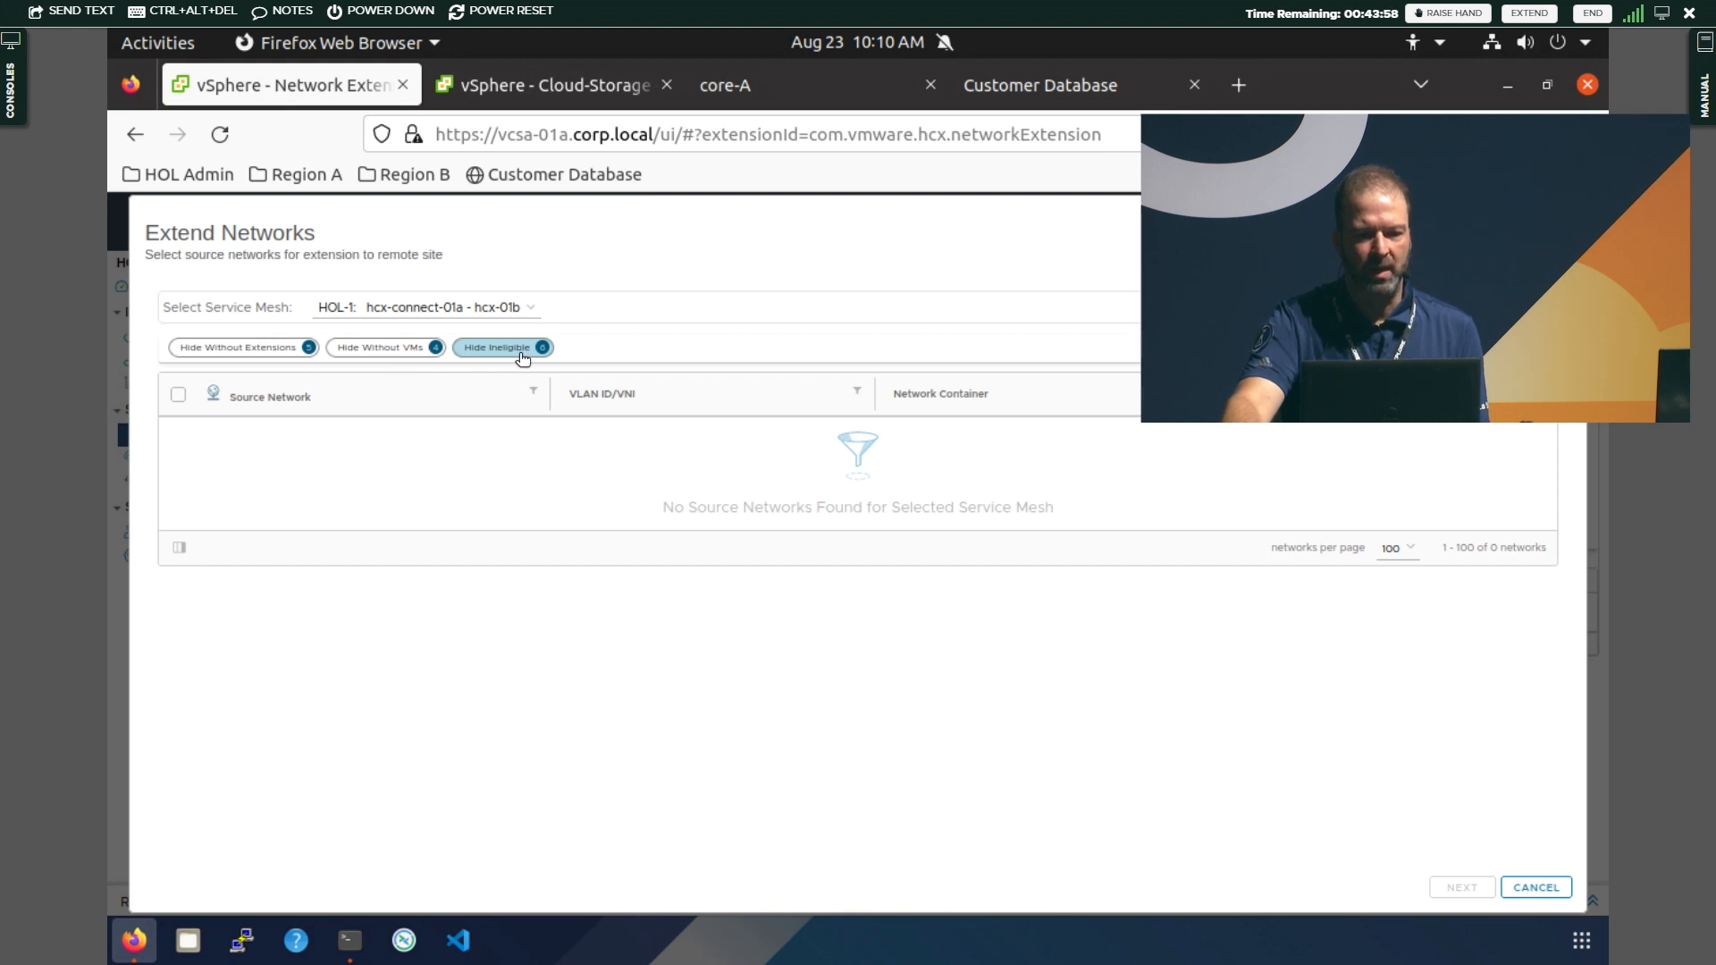
{"action": "left_click", "coordinate": [427, 353]}
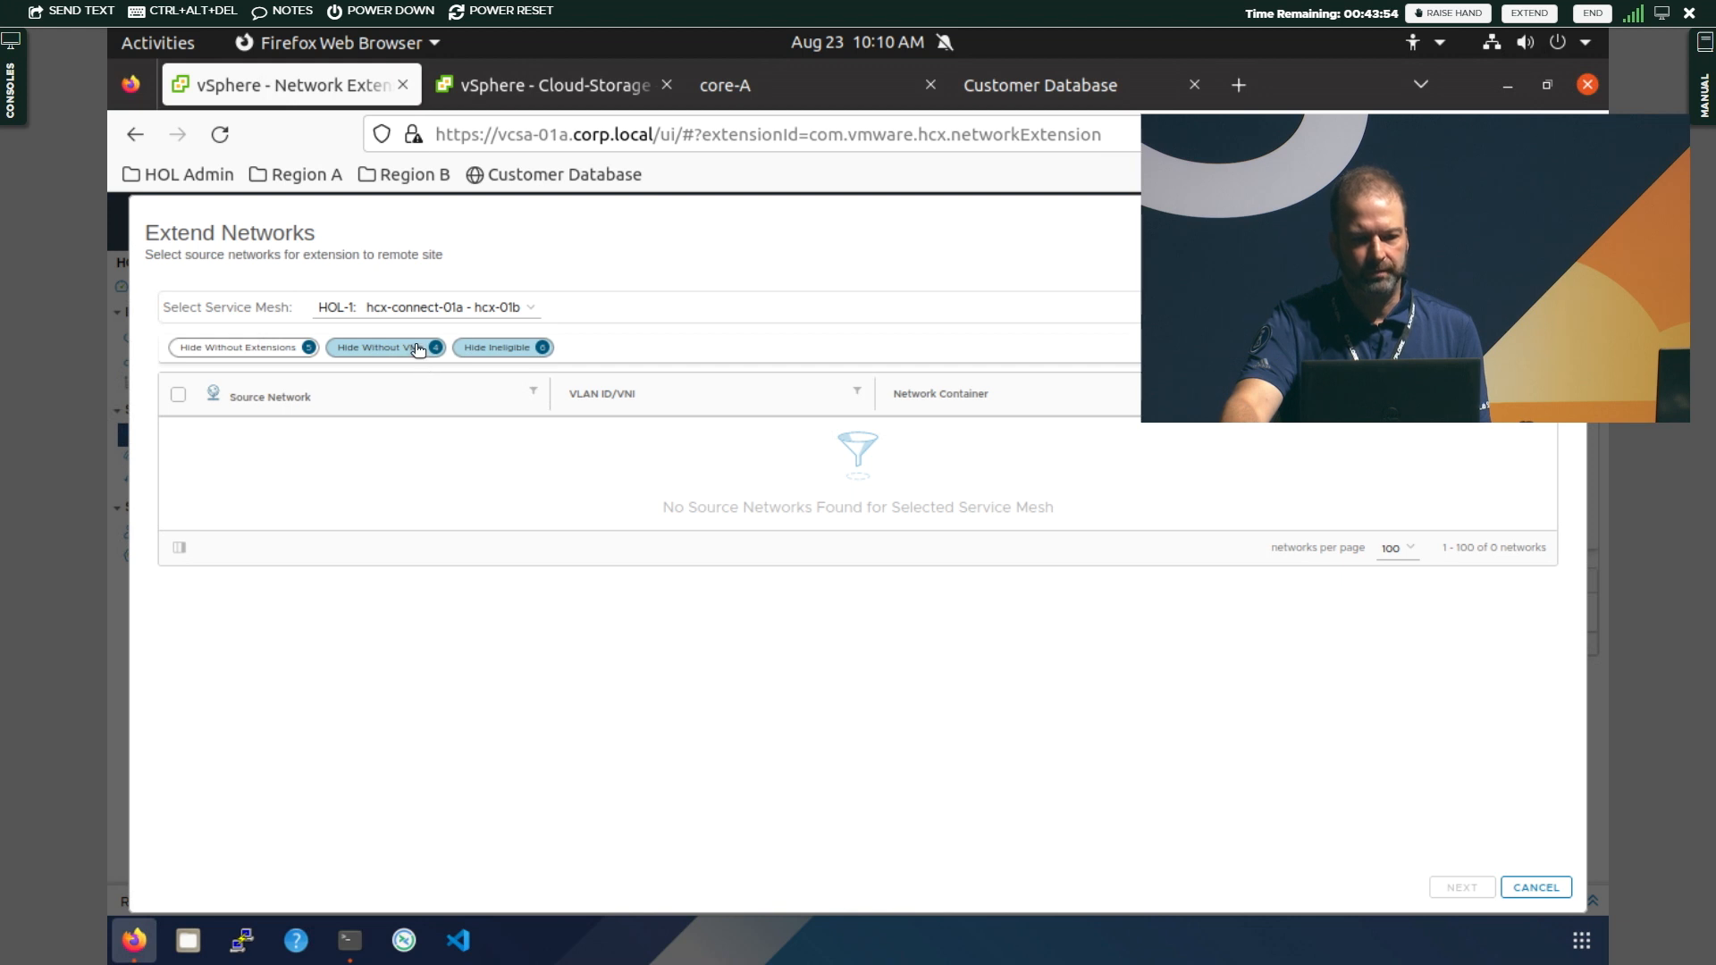
{"action": "left_click", "coordinate": [418, 349]}
{"action": "left_click", "coordinate": [526, 349]}
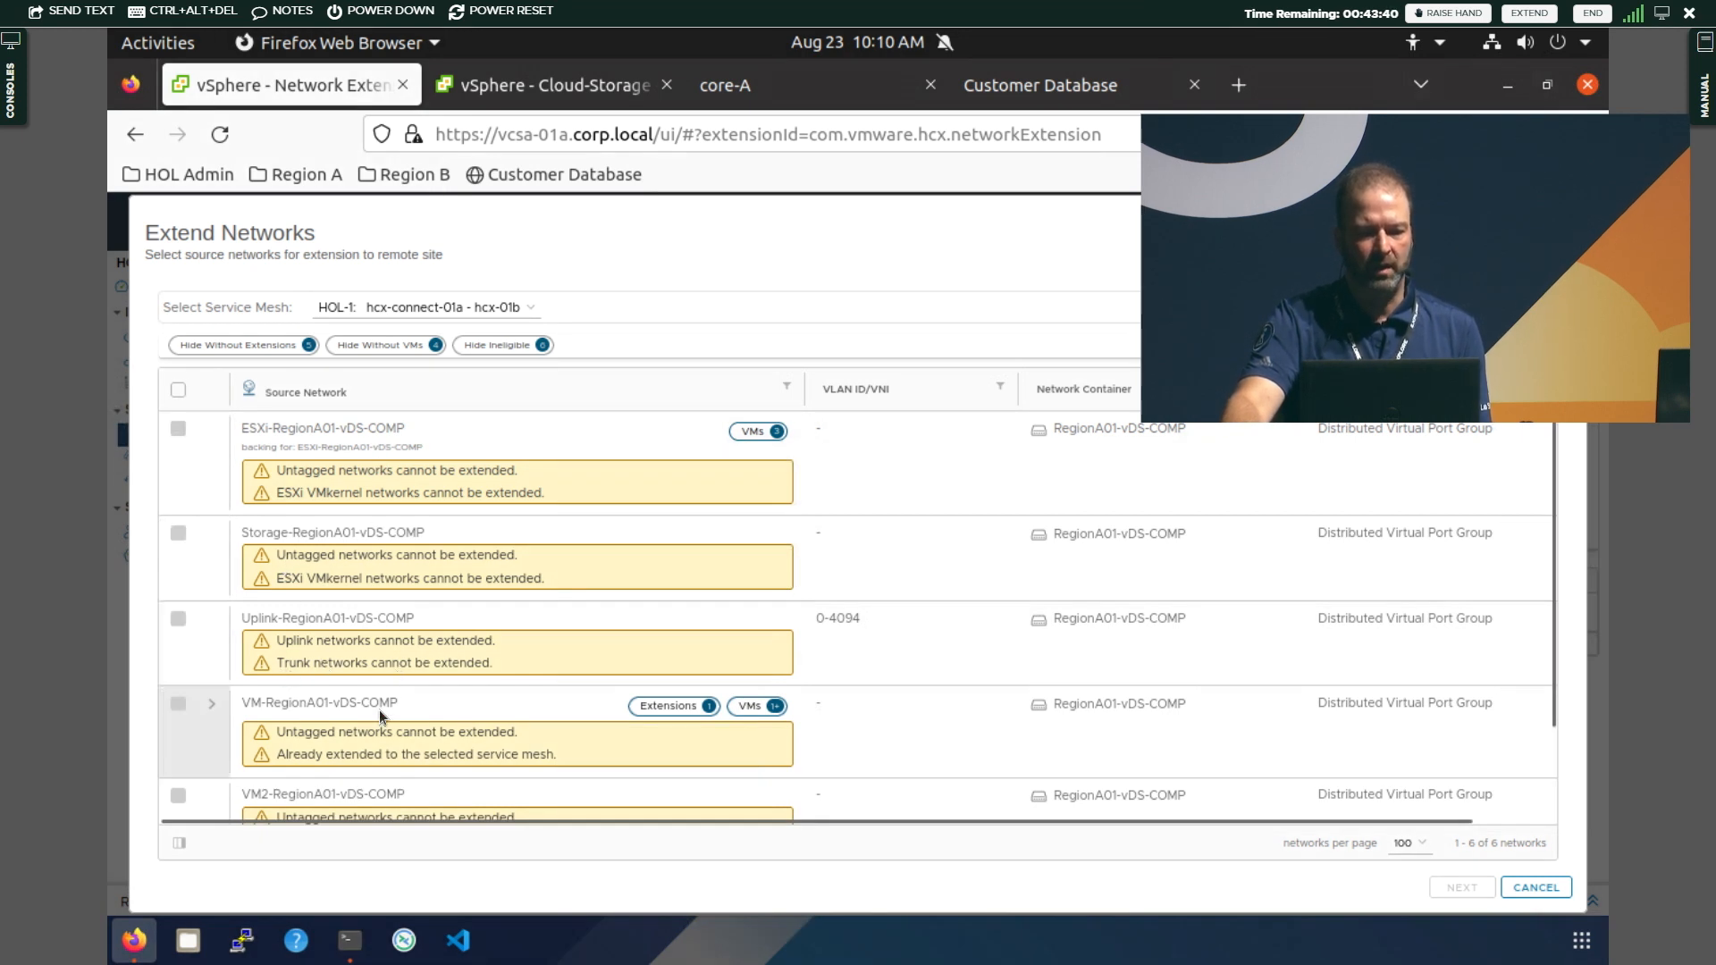
{"action": "scroll", "coordinate": [366, 731], "scroll_direction": "down", "scroll_amount": 2}
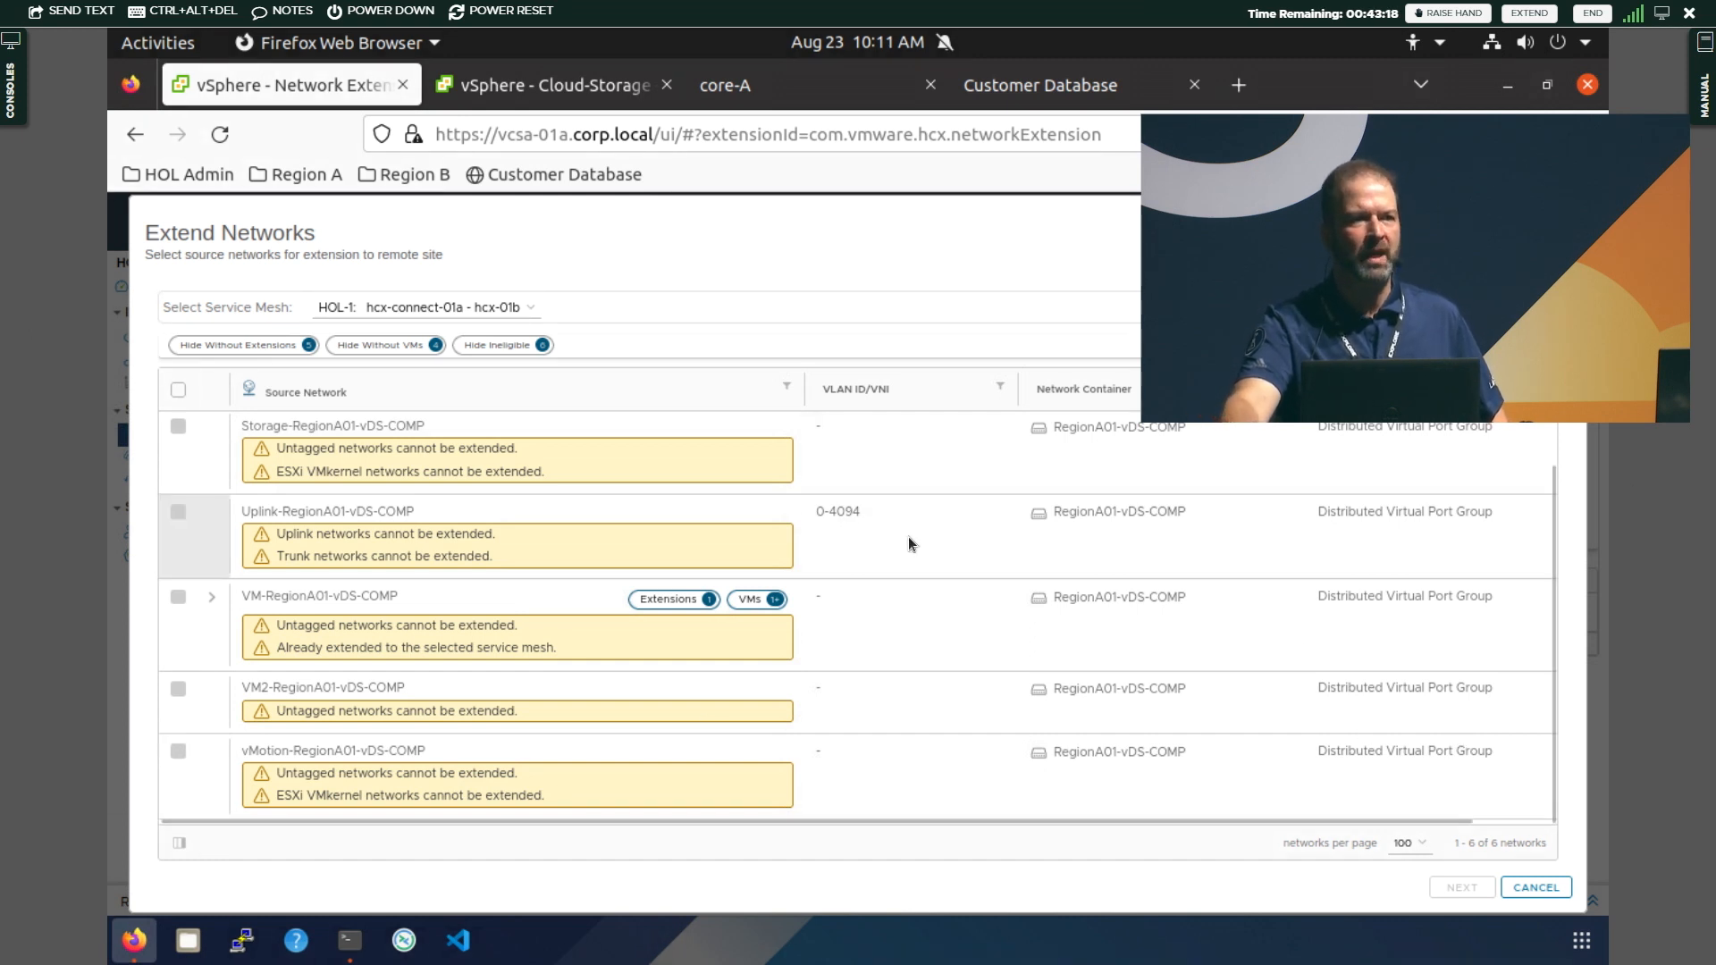
{"action": "left_click", "coordinate": [1535, 888]}
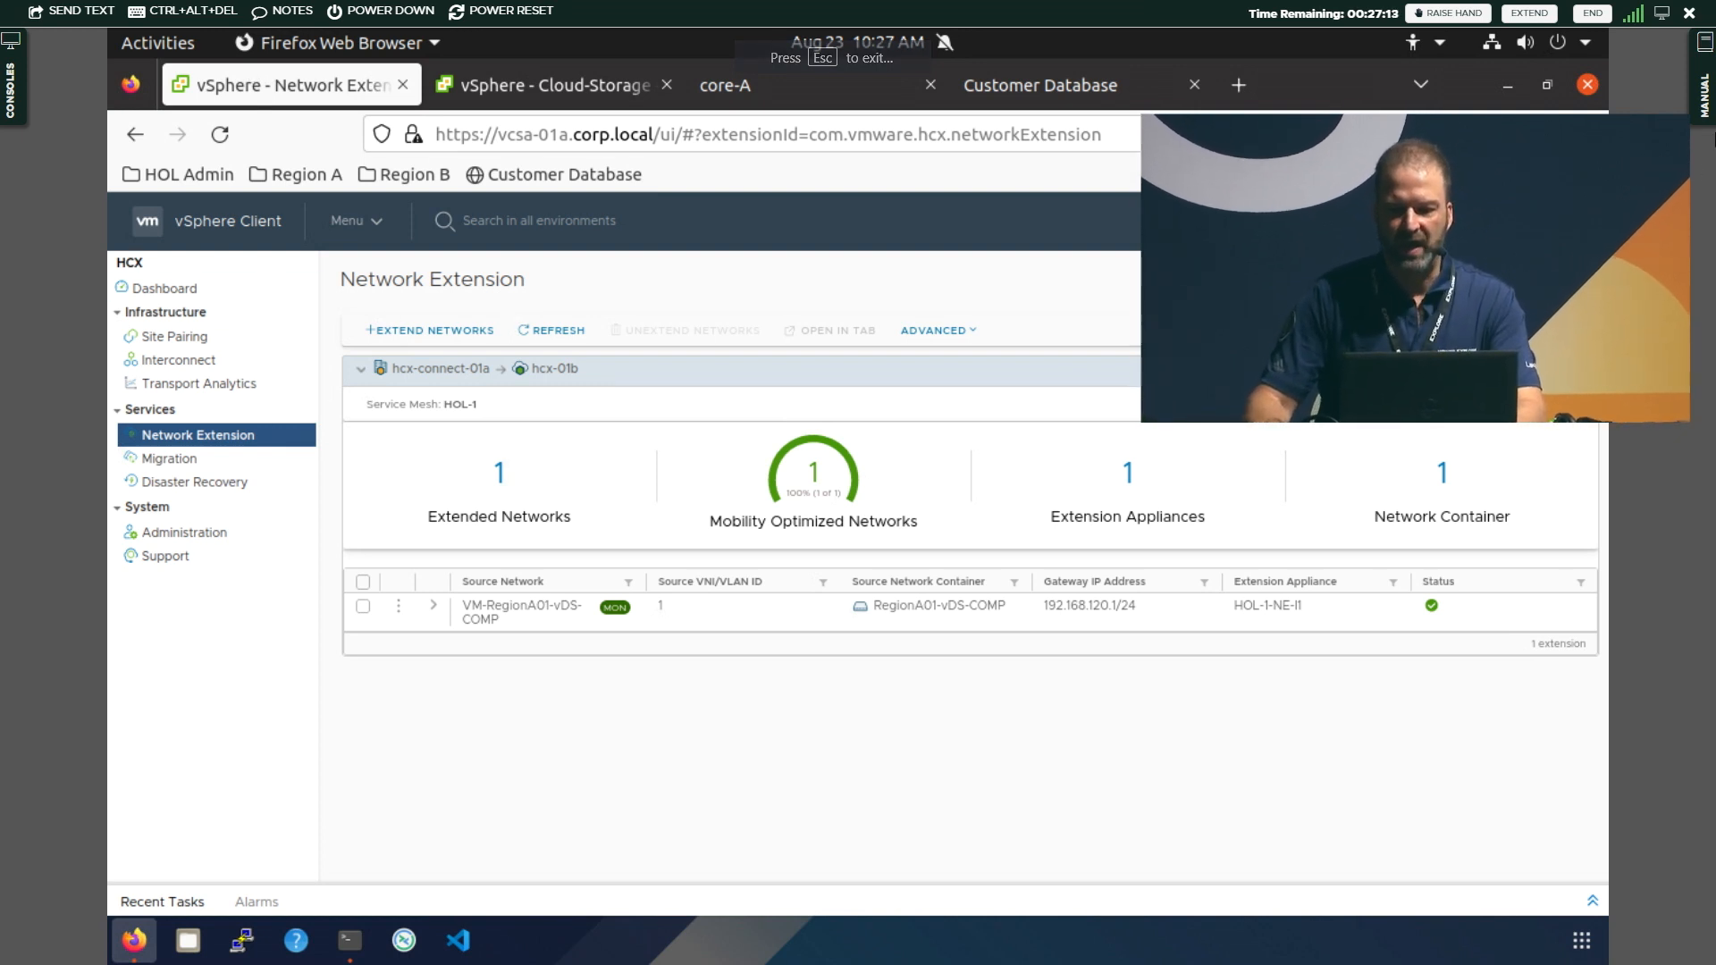
Start the Module 3 interactive simulation on migrating from Hyper-V to vSphere from the lab manual, and hide the manual
{"action": "left_click", "coordinate": [1703, 99]}
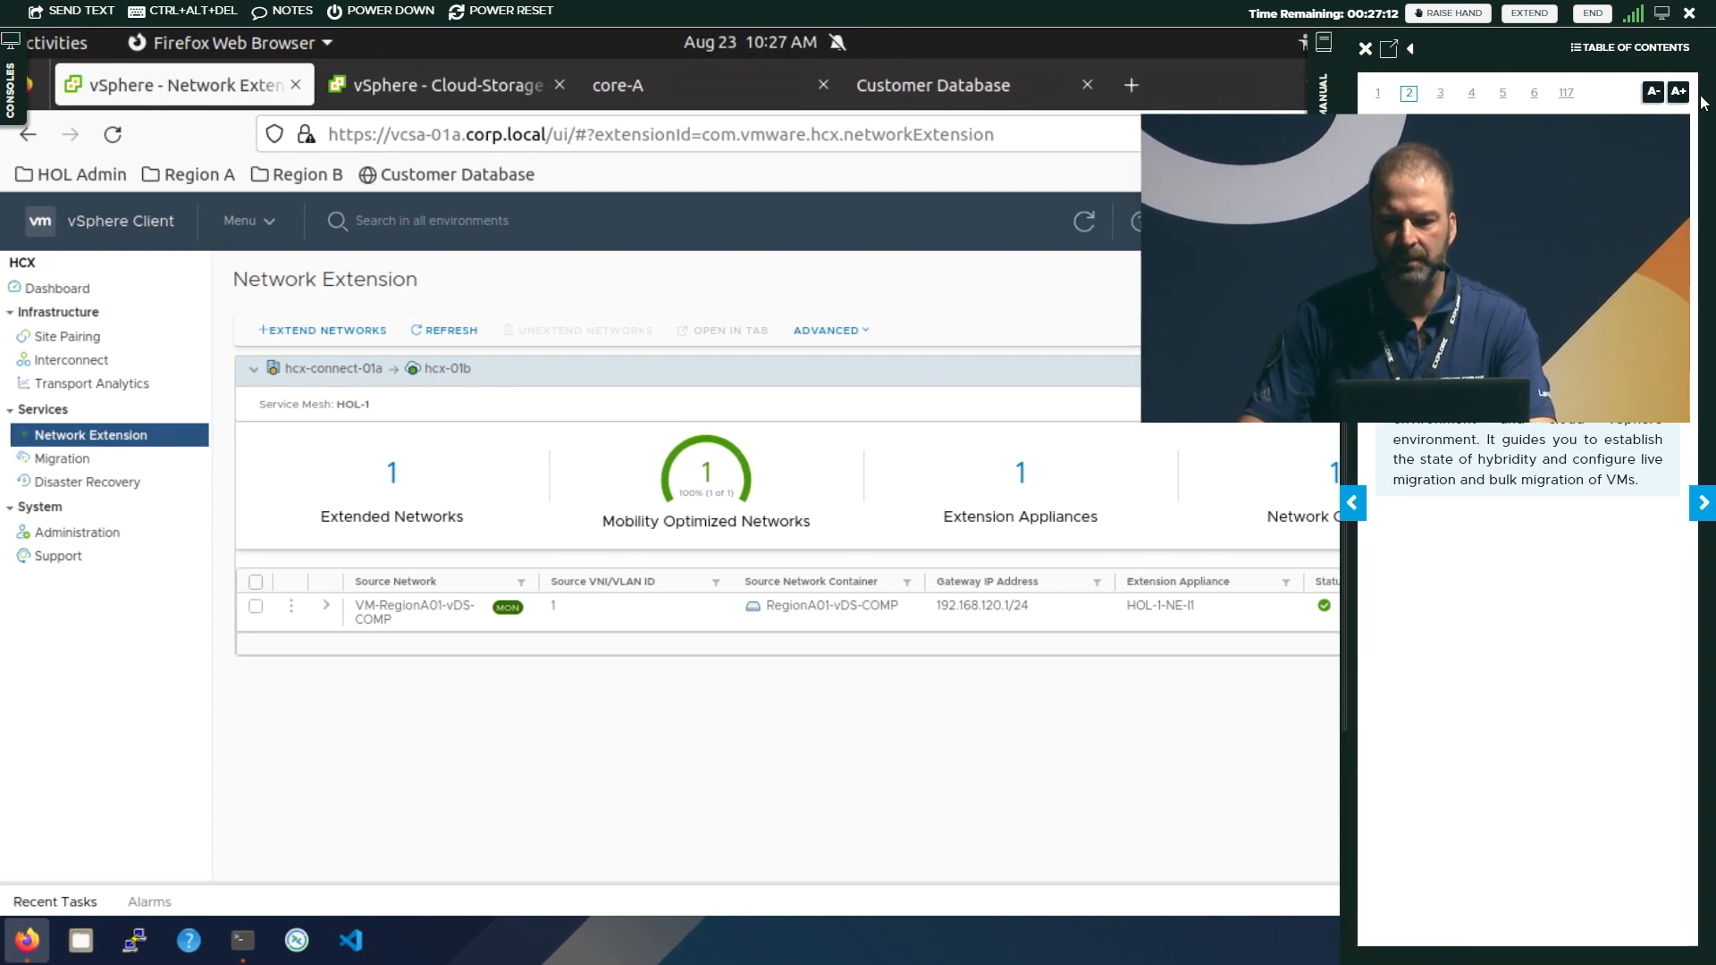
{"action": "left_click", "coordinate": [1627, 47]}
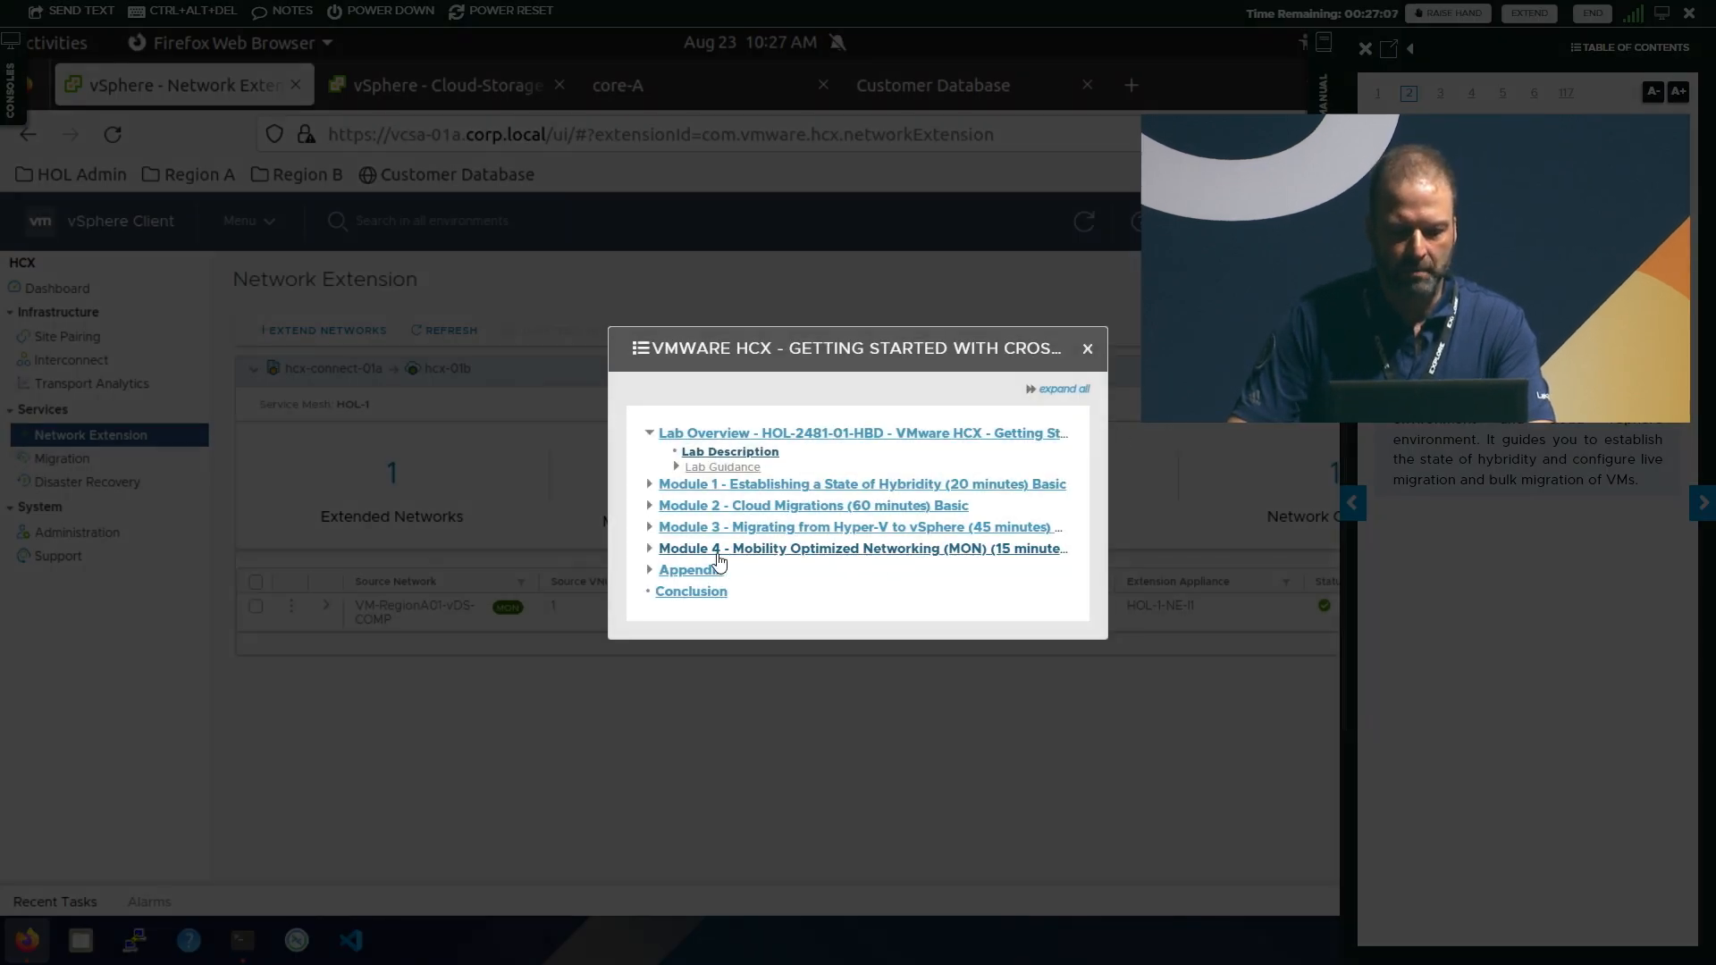
{"action": "left_click", "coordinate": [649, 529]}
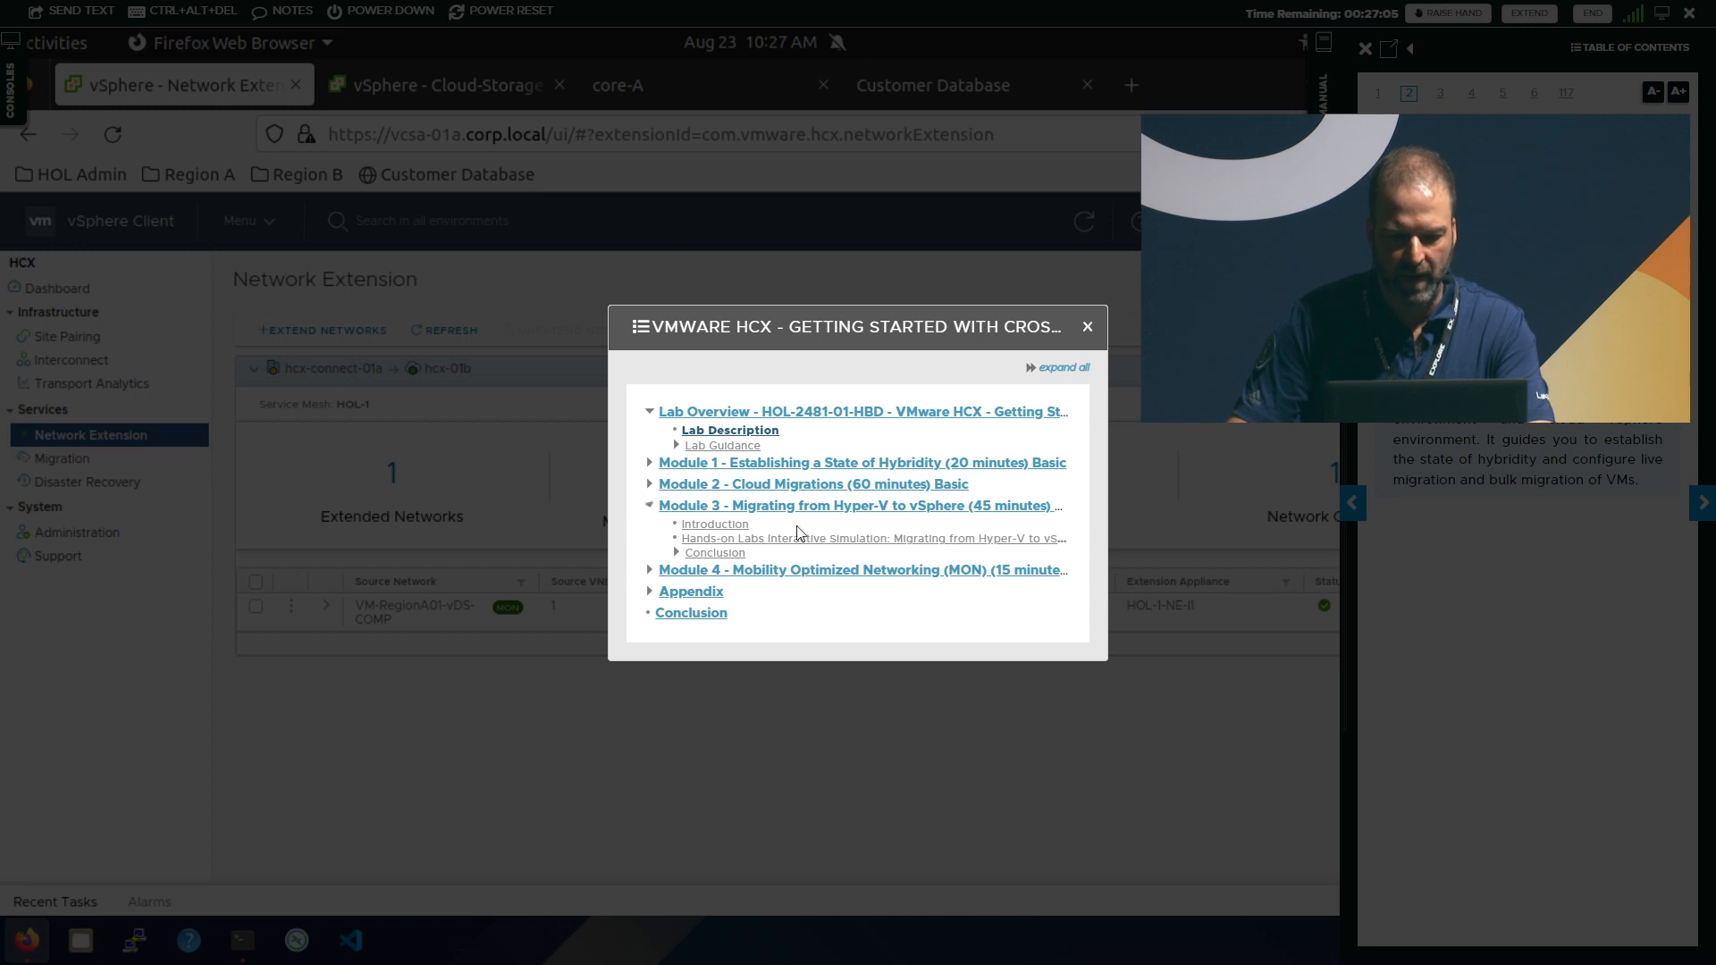
{"action": "left_click", "coordinate": [815, 539]}
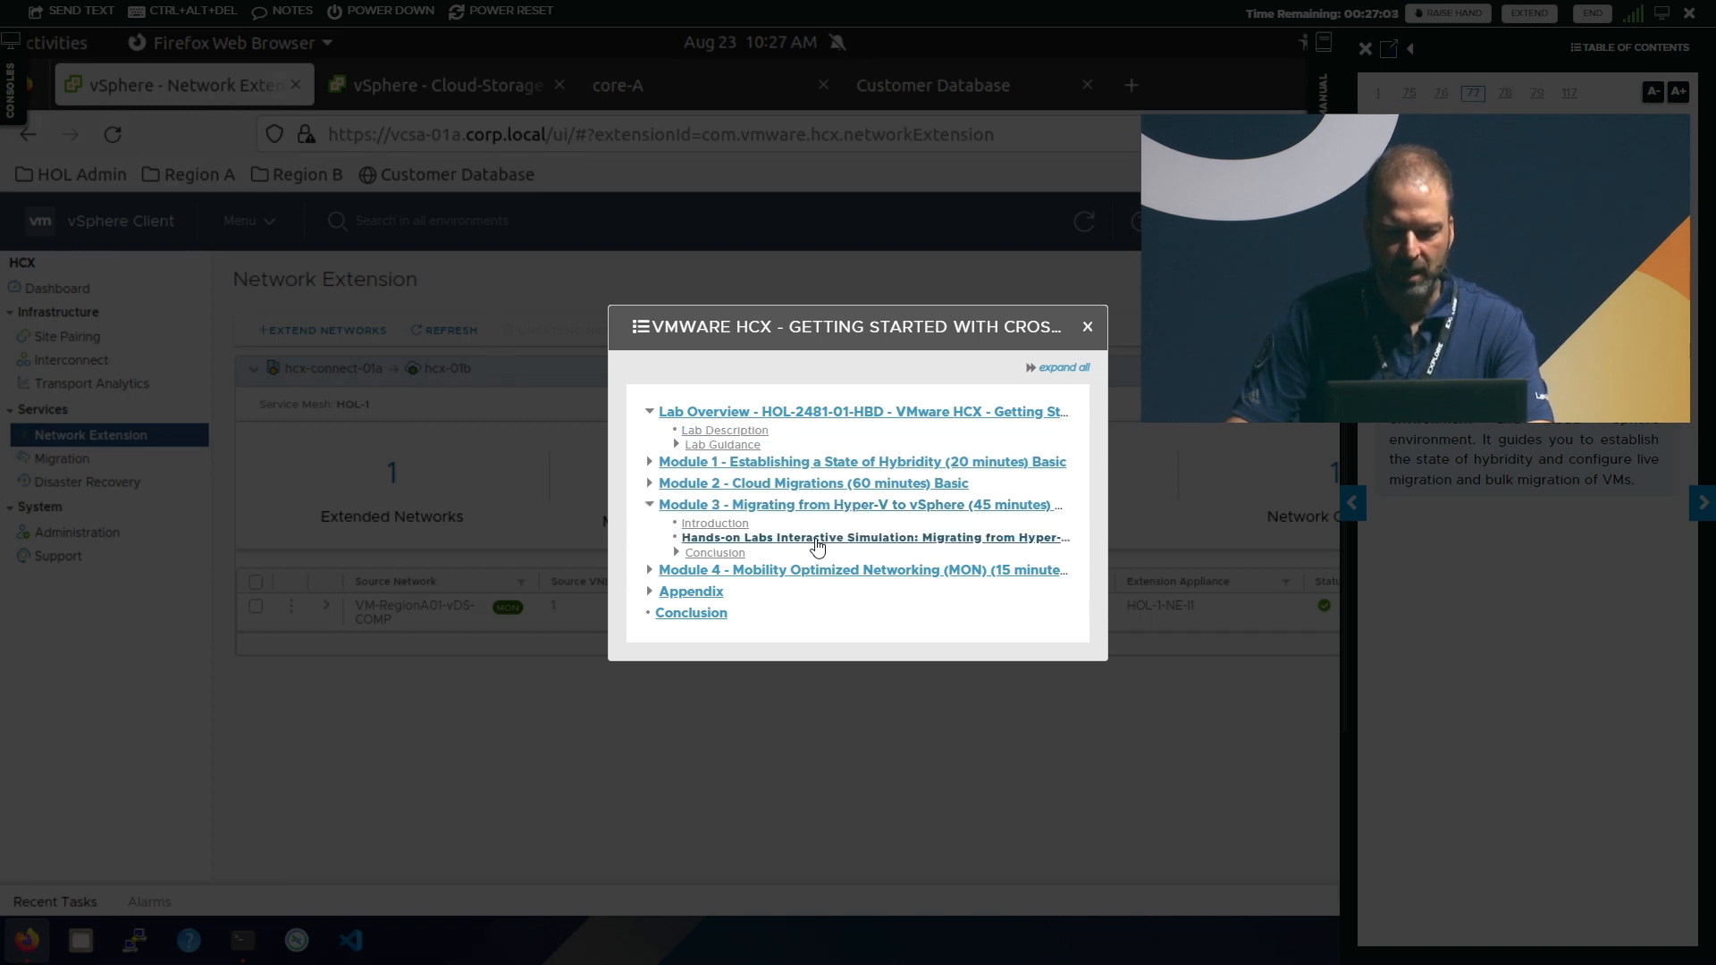
{"action": "left_click", "coordinate": [1087, 327]}
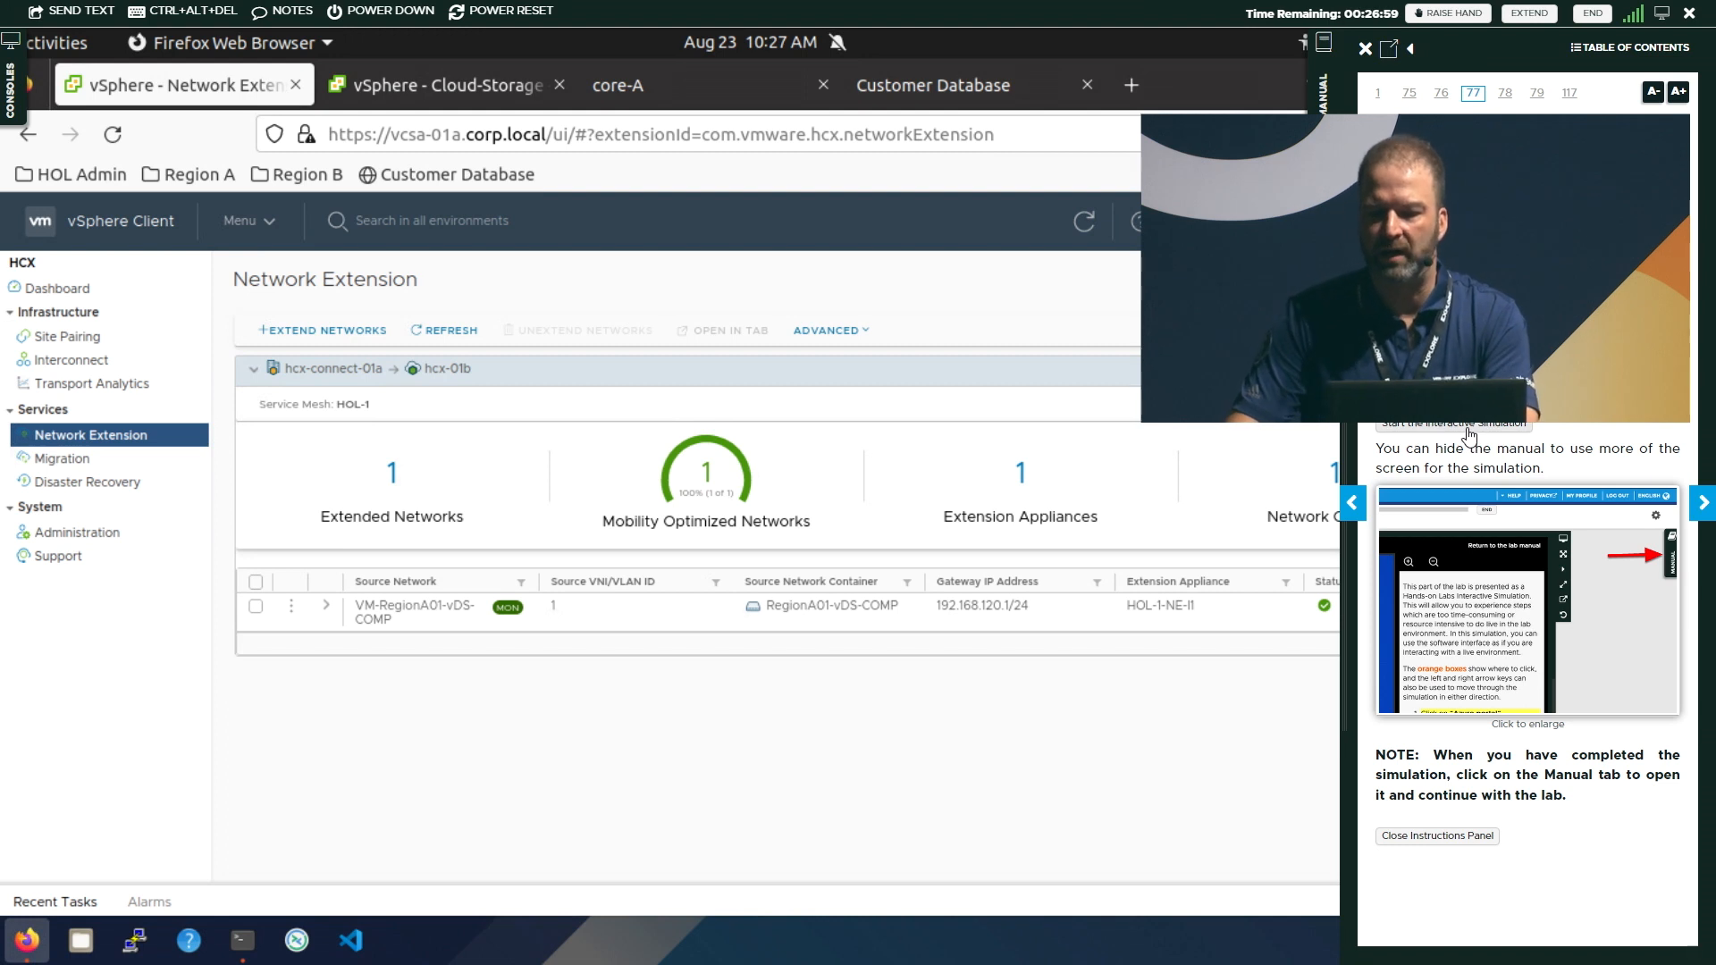
{"action": "left_click", "coordinate": [1470, 436]}
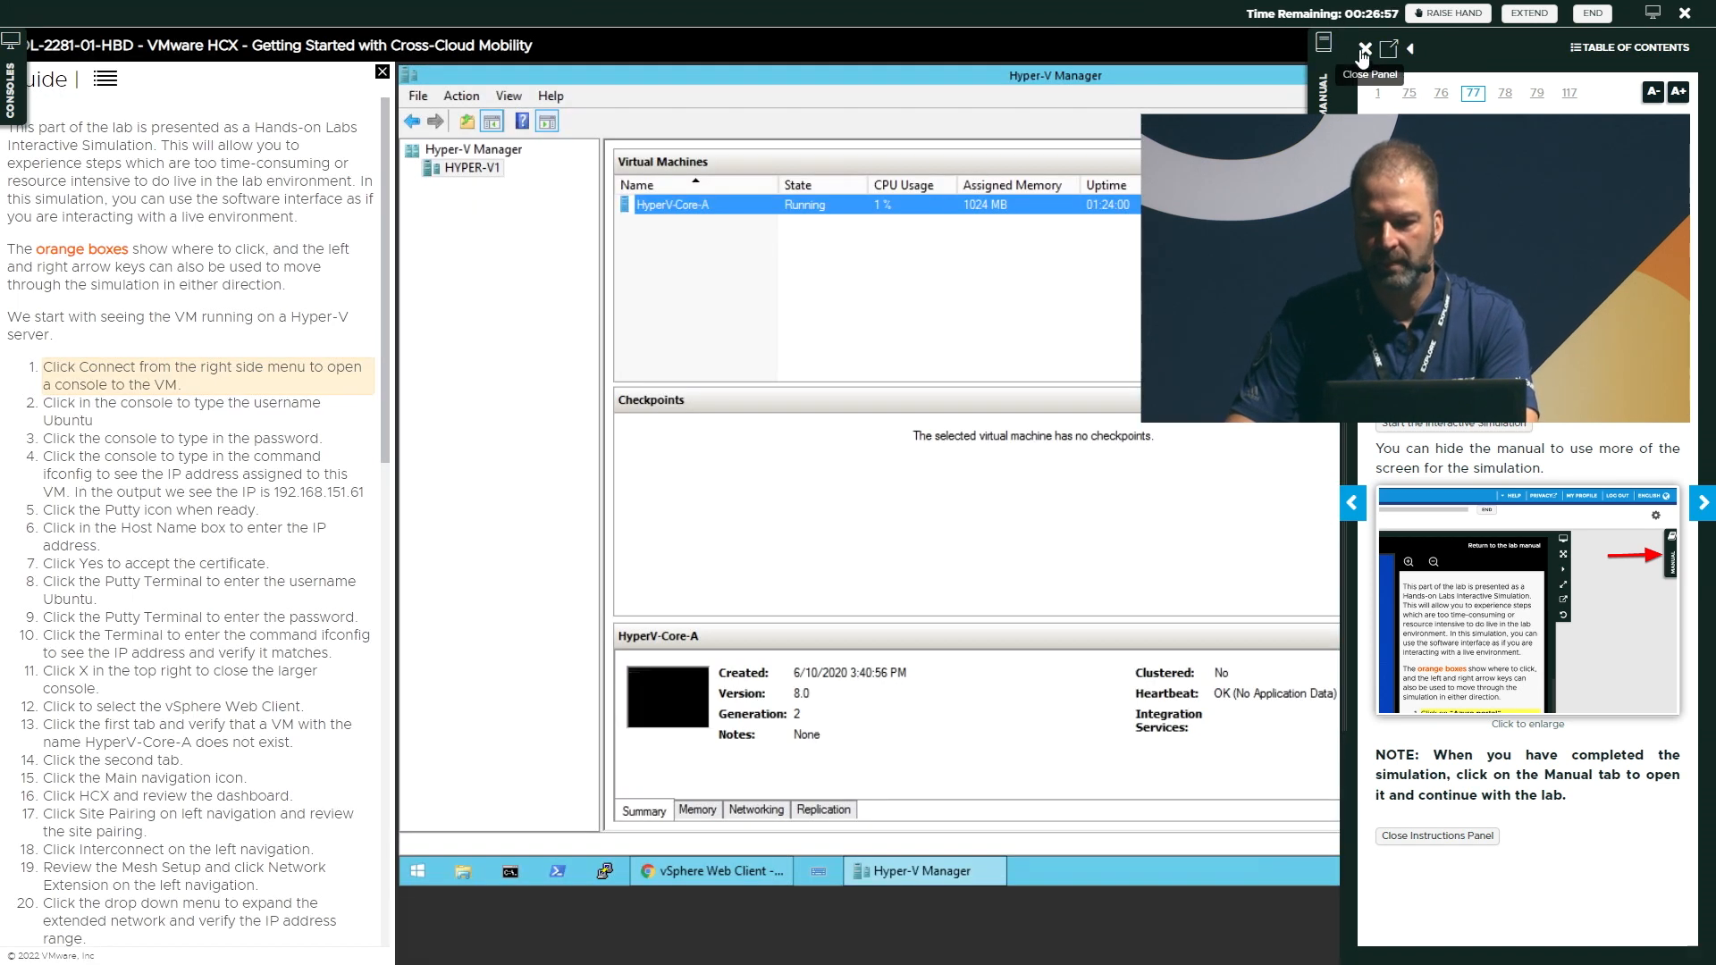
{"action": "left_click", "coordinate": [1325, 40]}
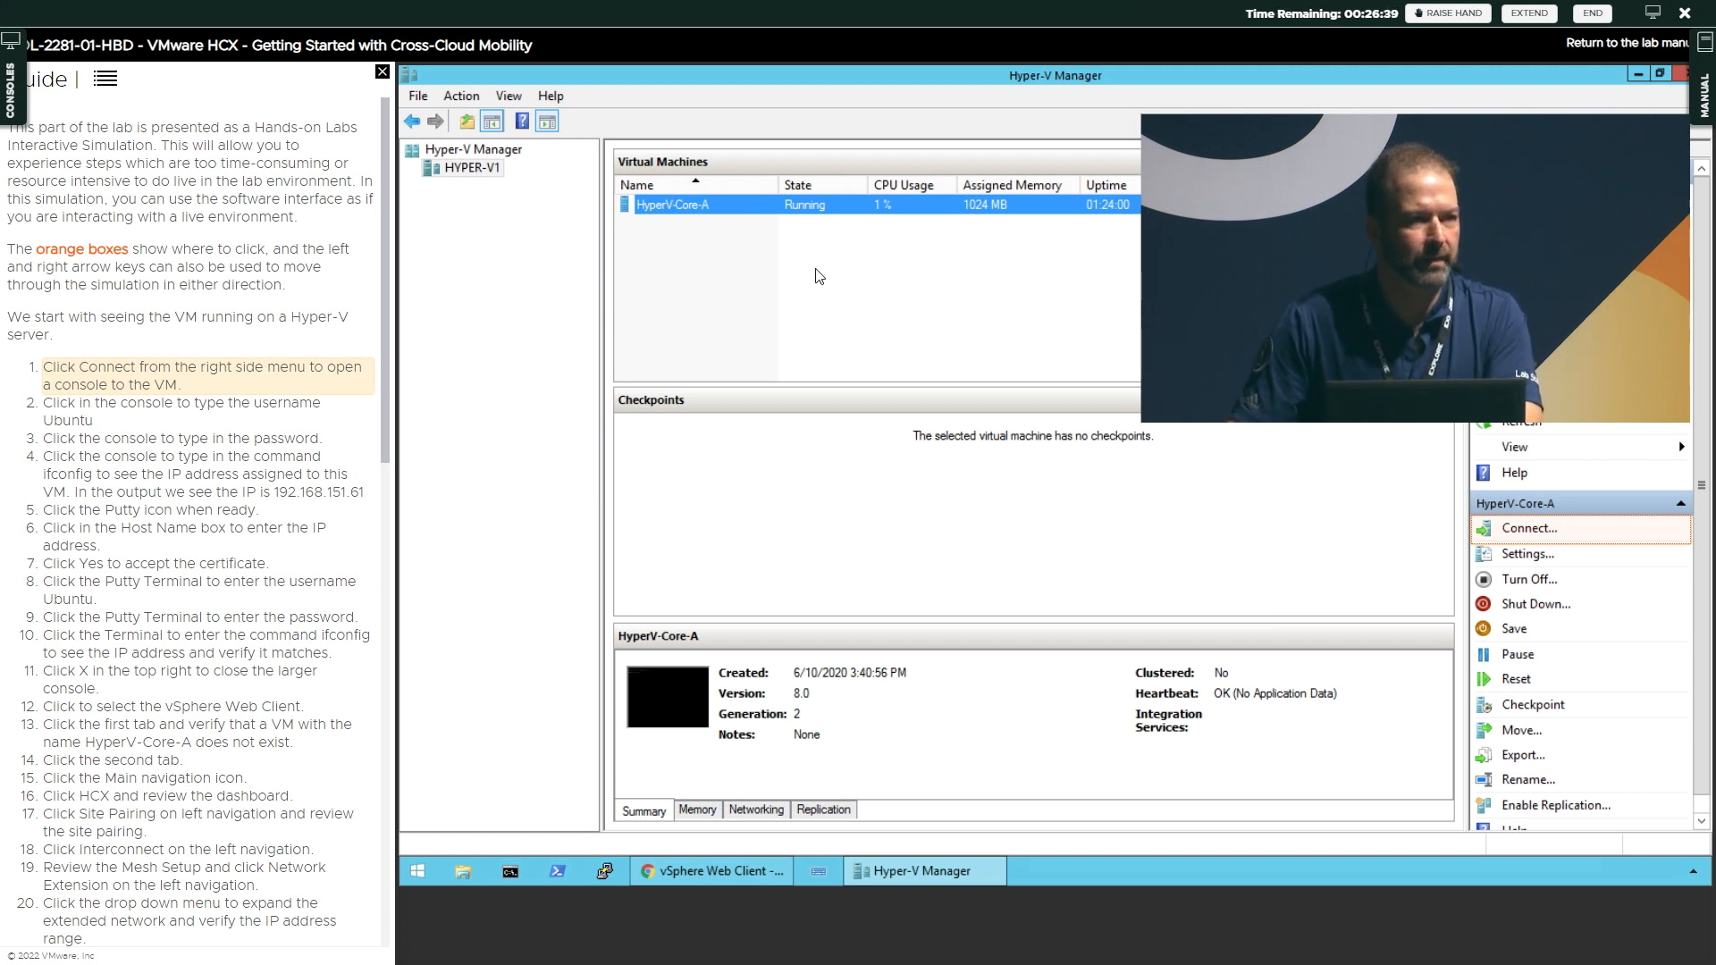
Connect to the HyperV-Core-A console, log in as ubuntu with the account password, and run ifconfig
{"action": "left_click", "coordinate": [1530, 529]}
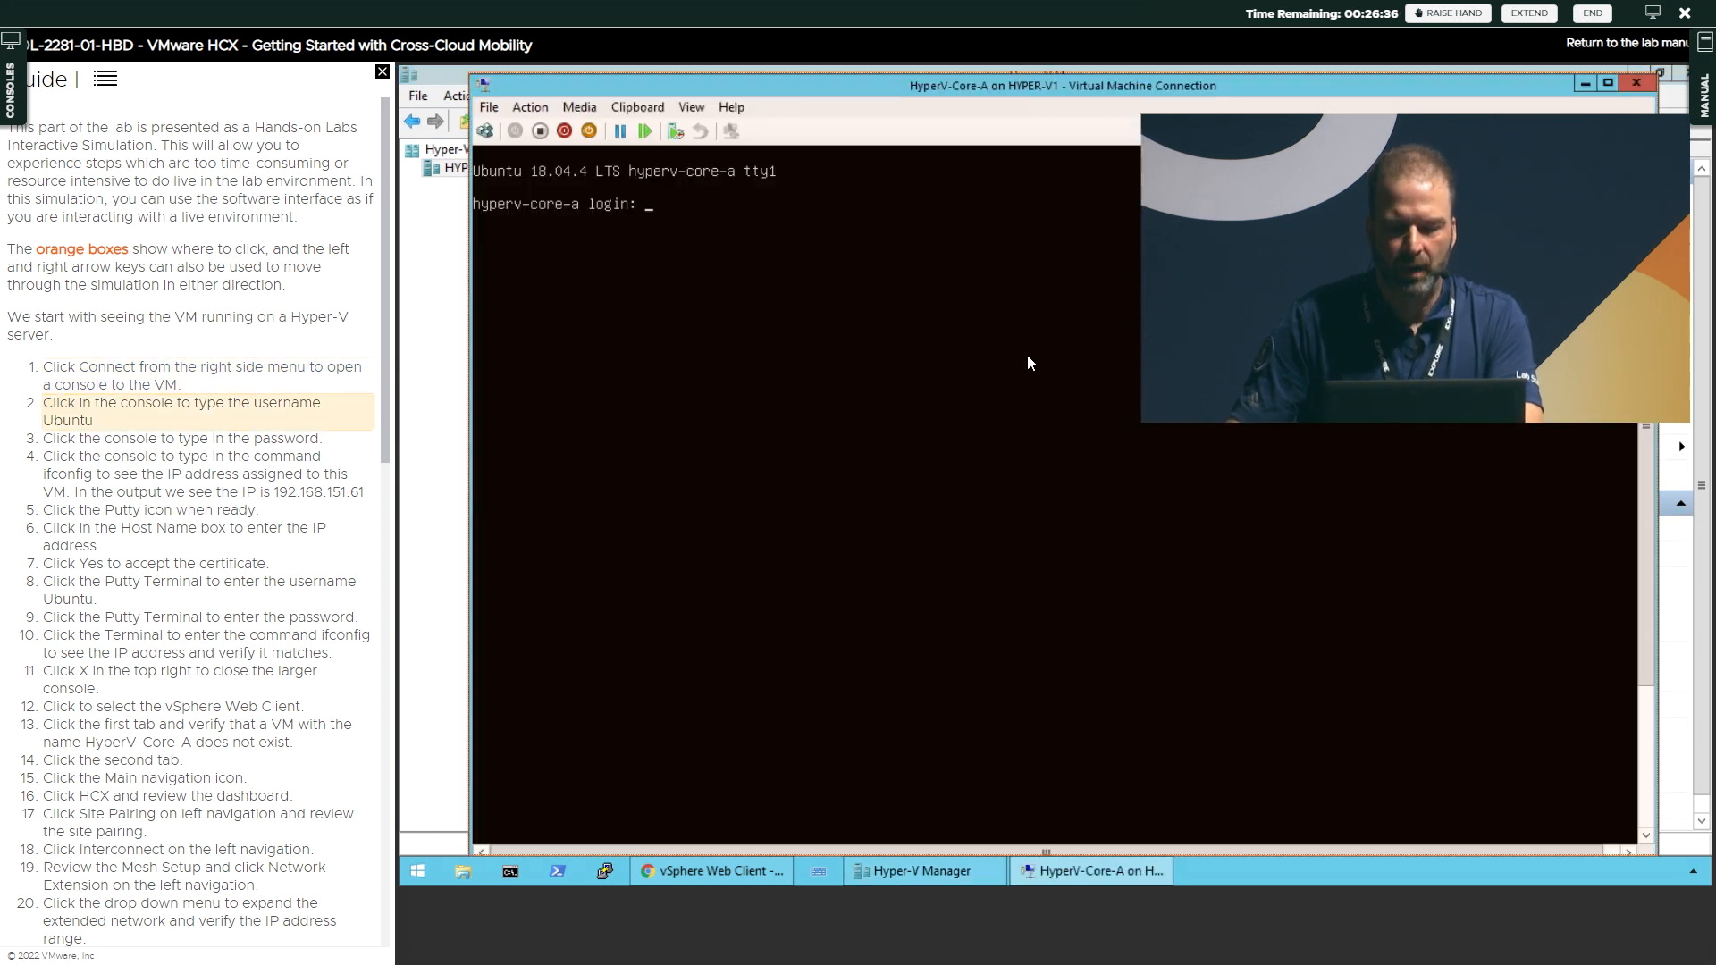
{"action": "left_click", "coordinate": [1026, 355]}
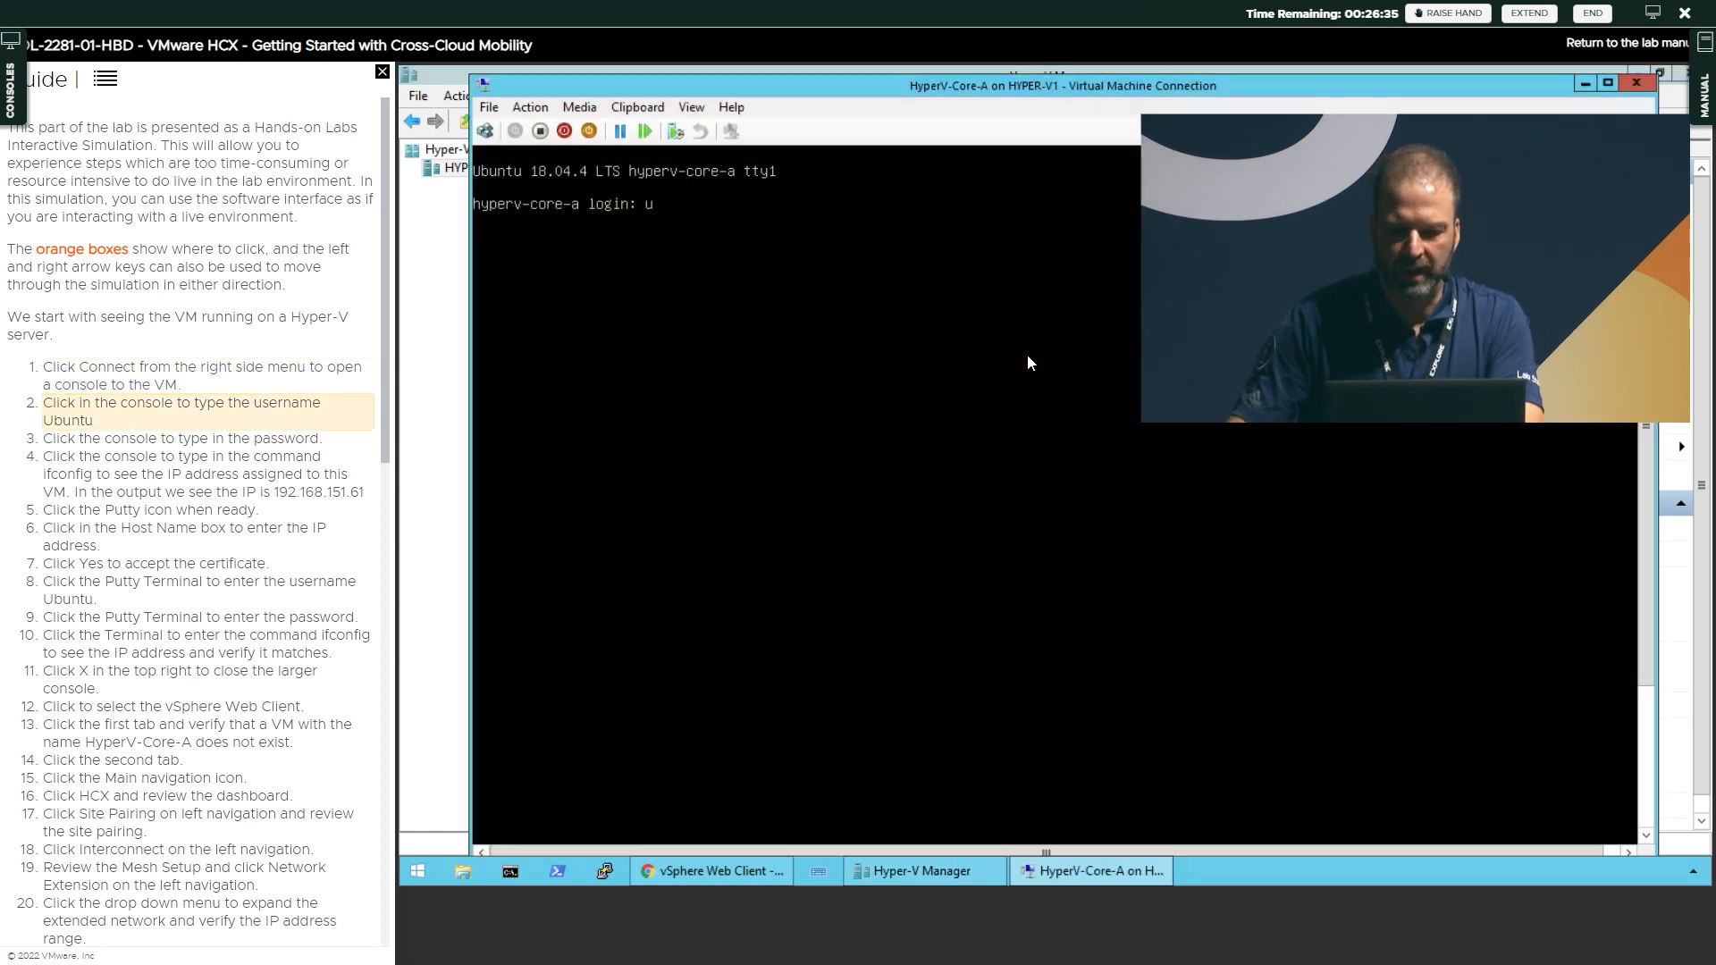
{"action": "left_click", "coordinate": [1027, 355]}
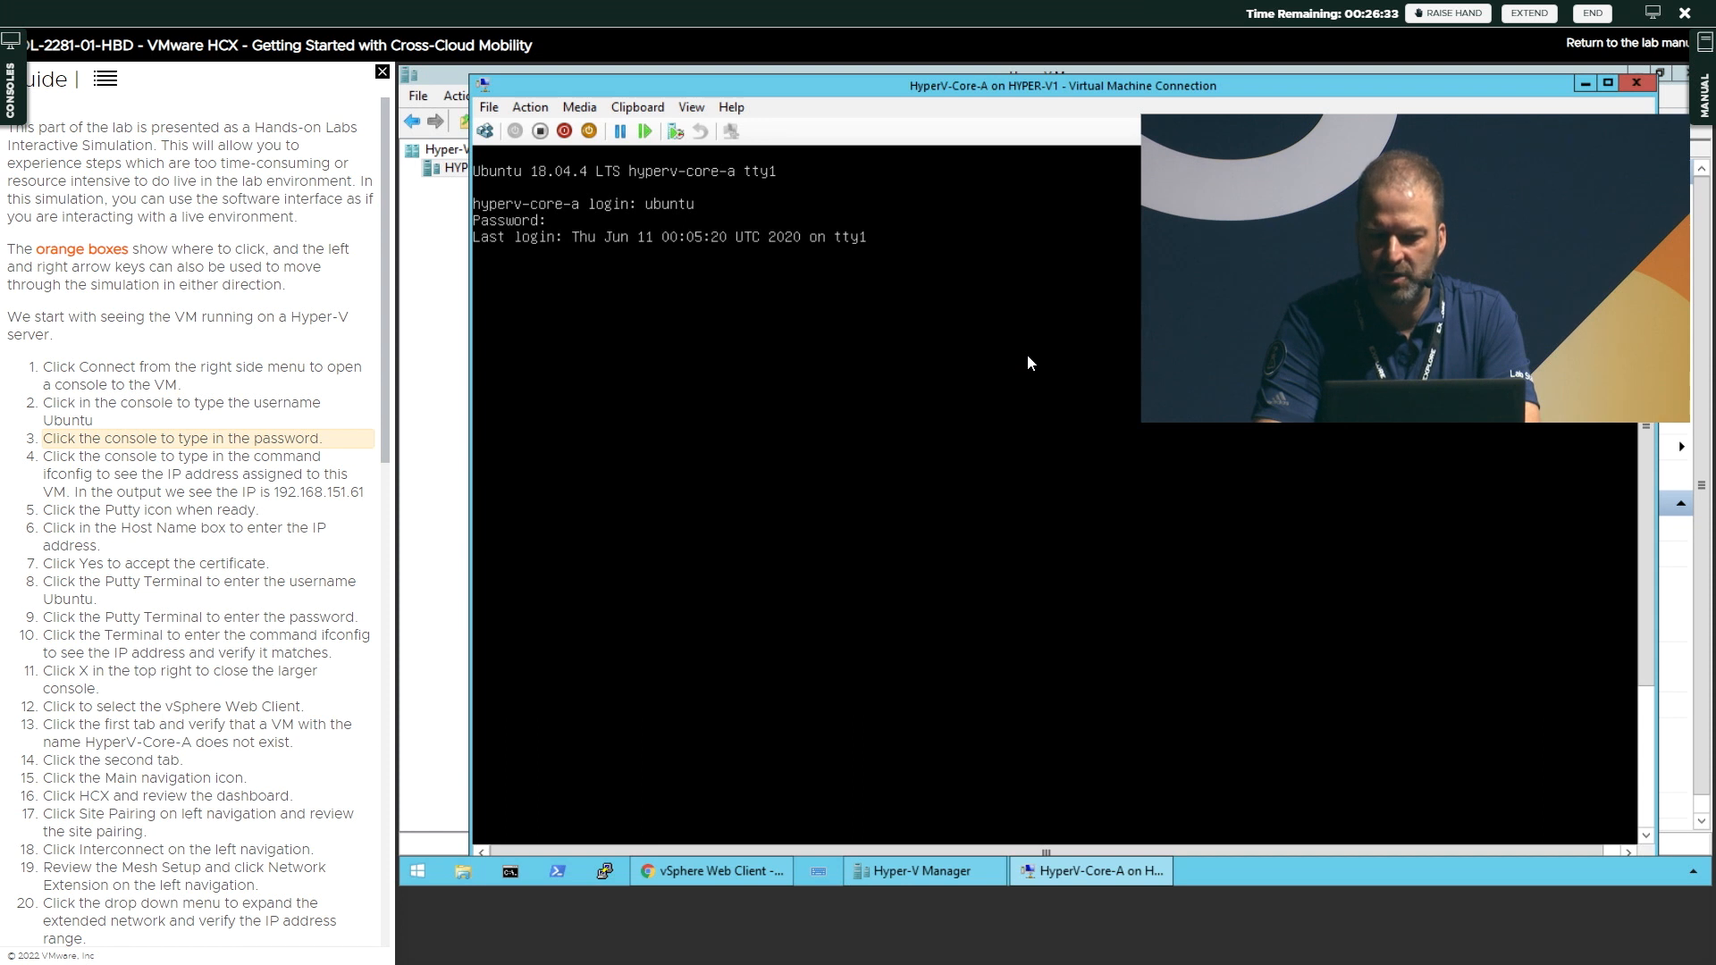
{"action": "left_click", "coordinate": [1027, 356]}
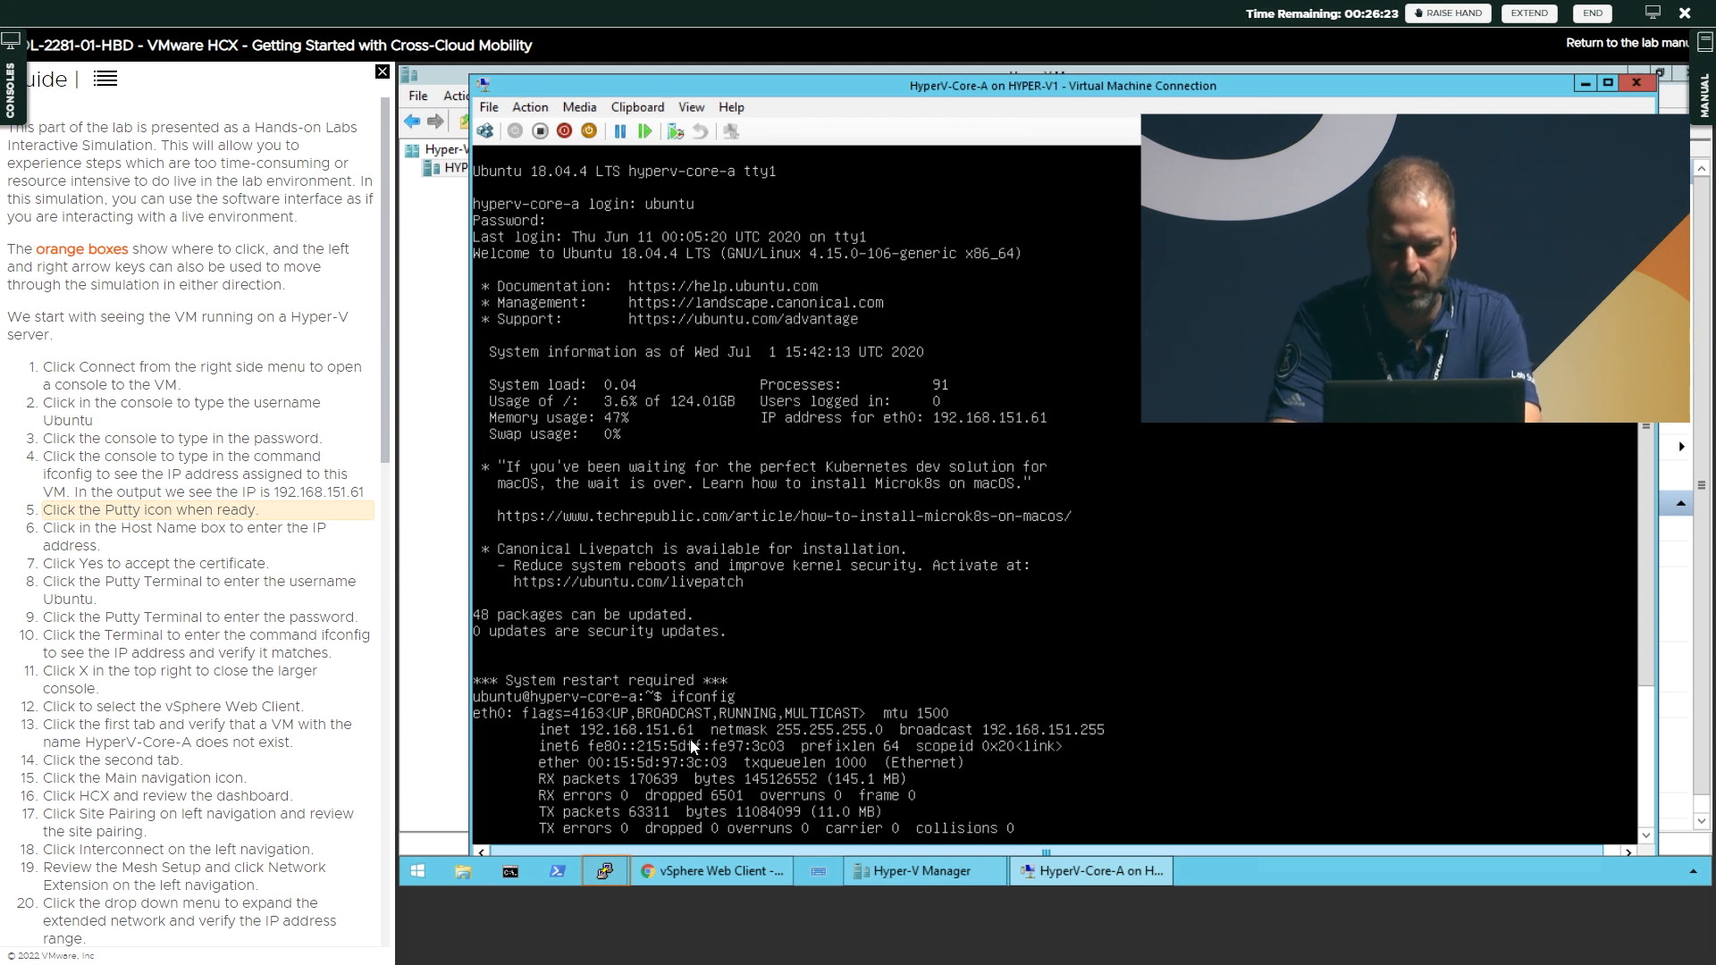
Log in to 192.168.151.61 through PuTTY as ubuntu with the account password, run ifconfig there, and close the HyperV-Core-A console
{"action": "key", "text": "Right"}
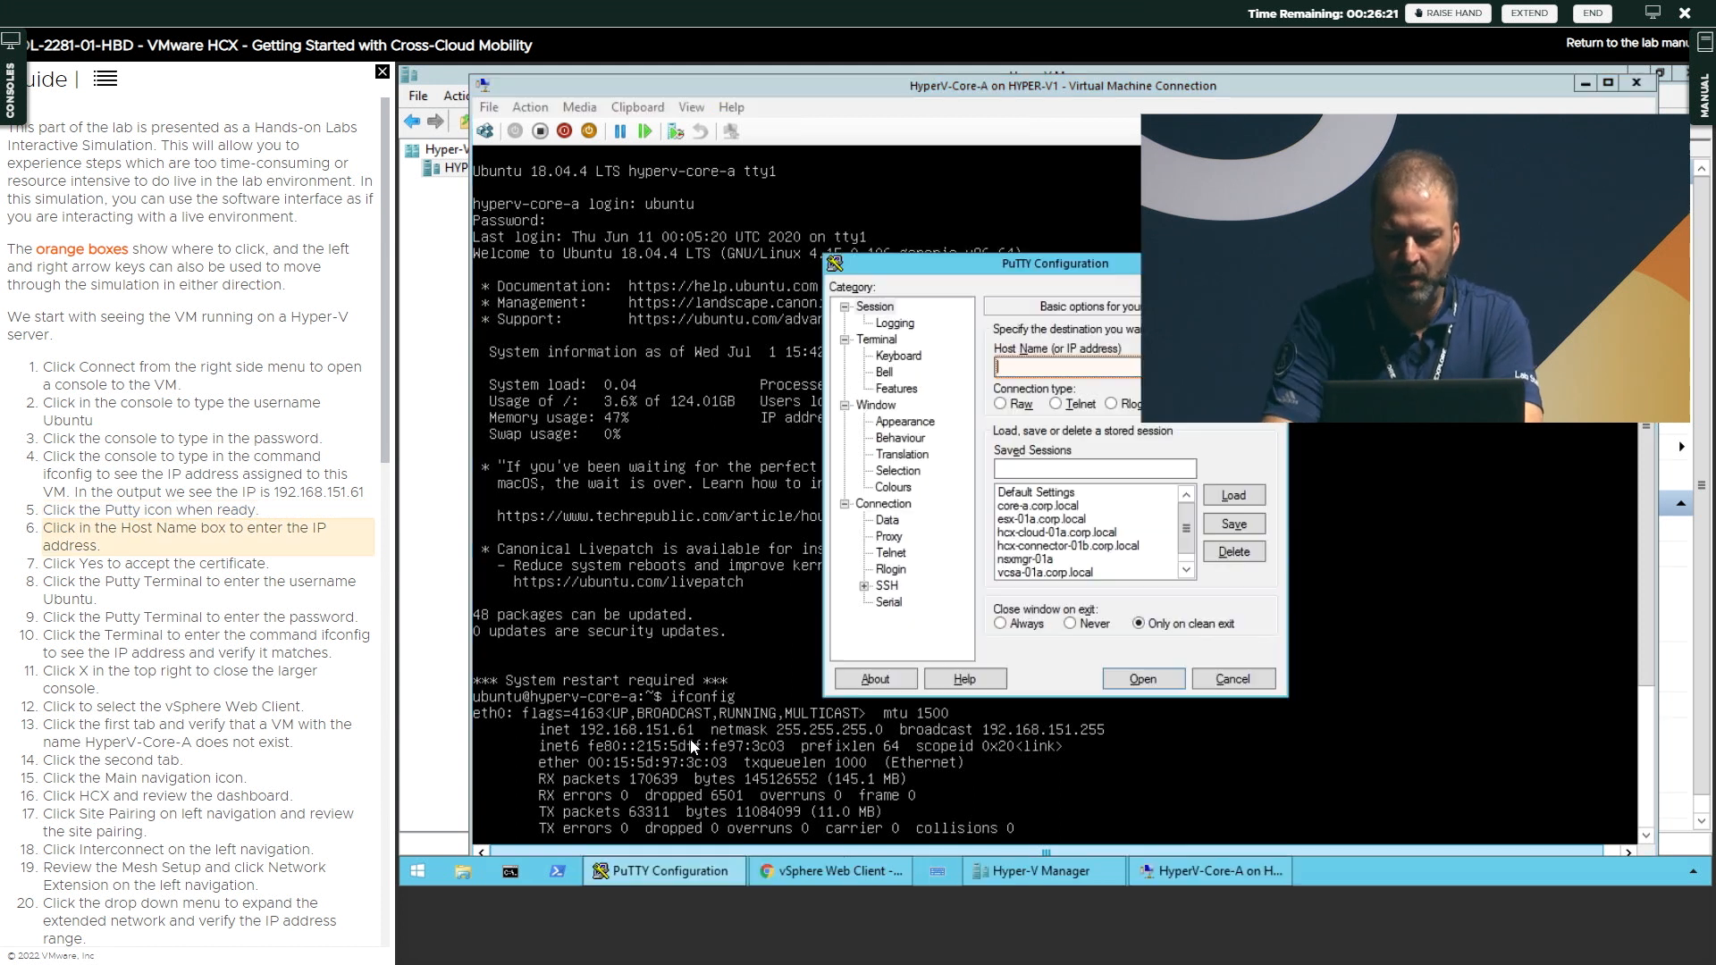
{"action": "key", "text": "Right"}
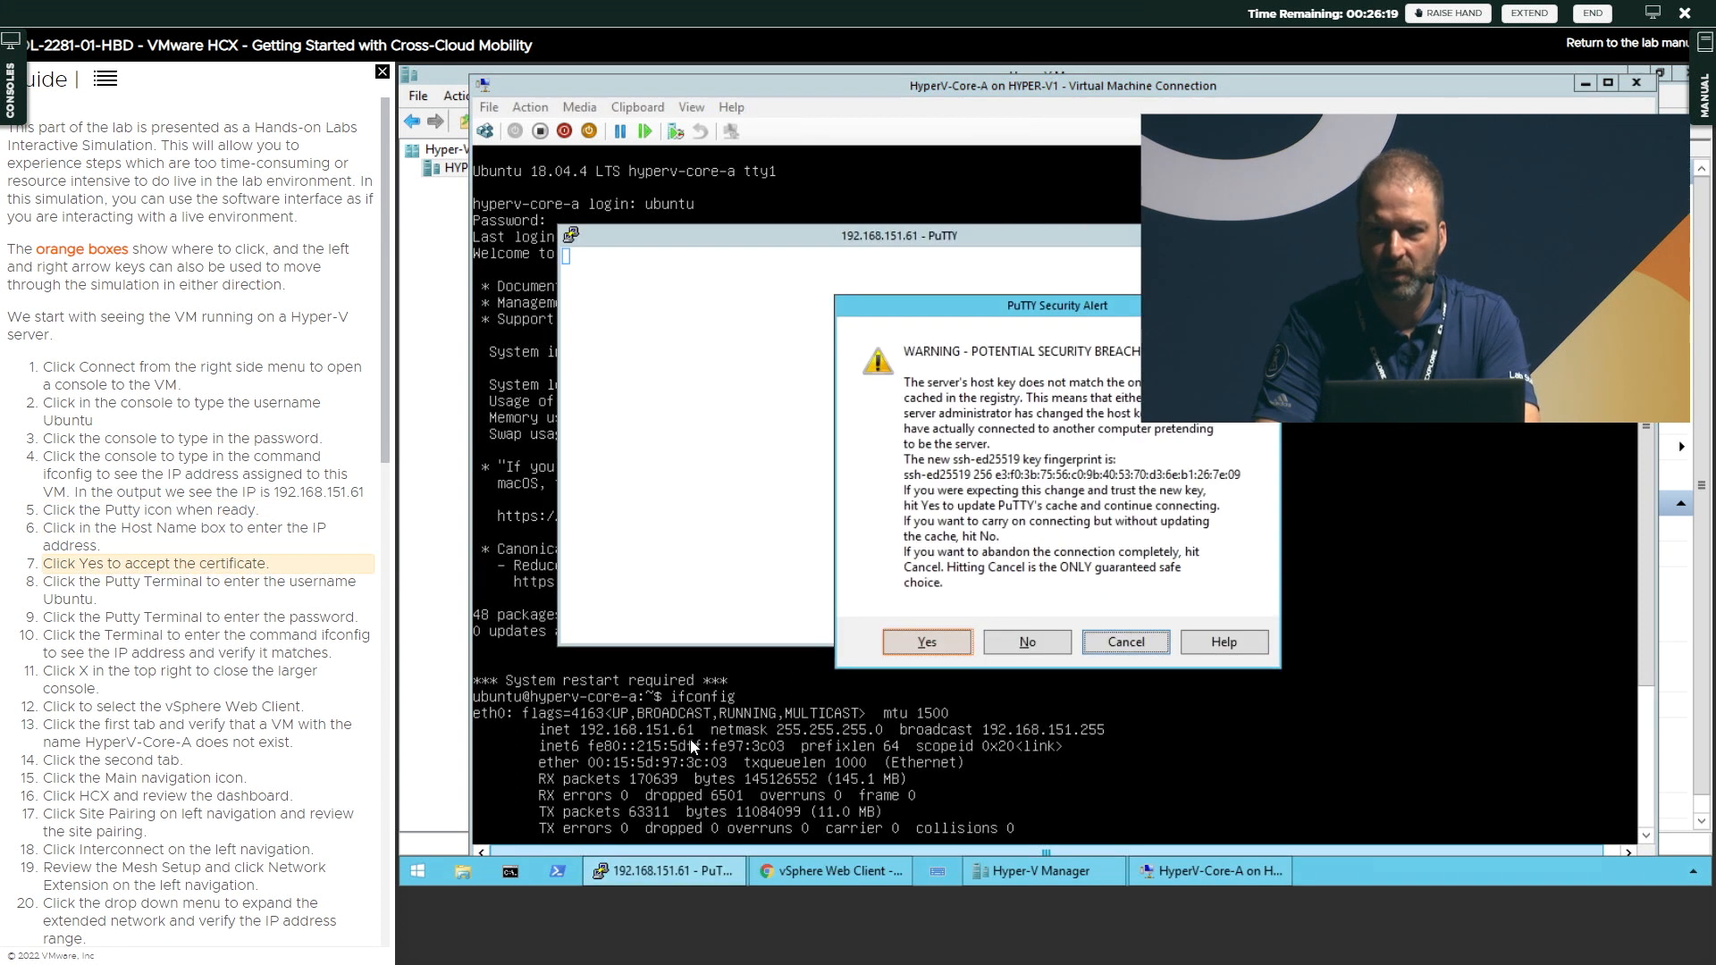
{"action": "key", "text": "Right"}
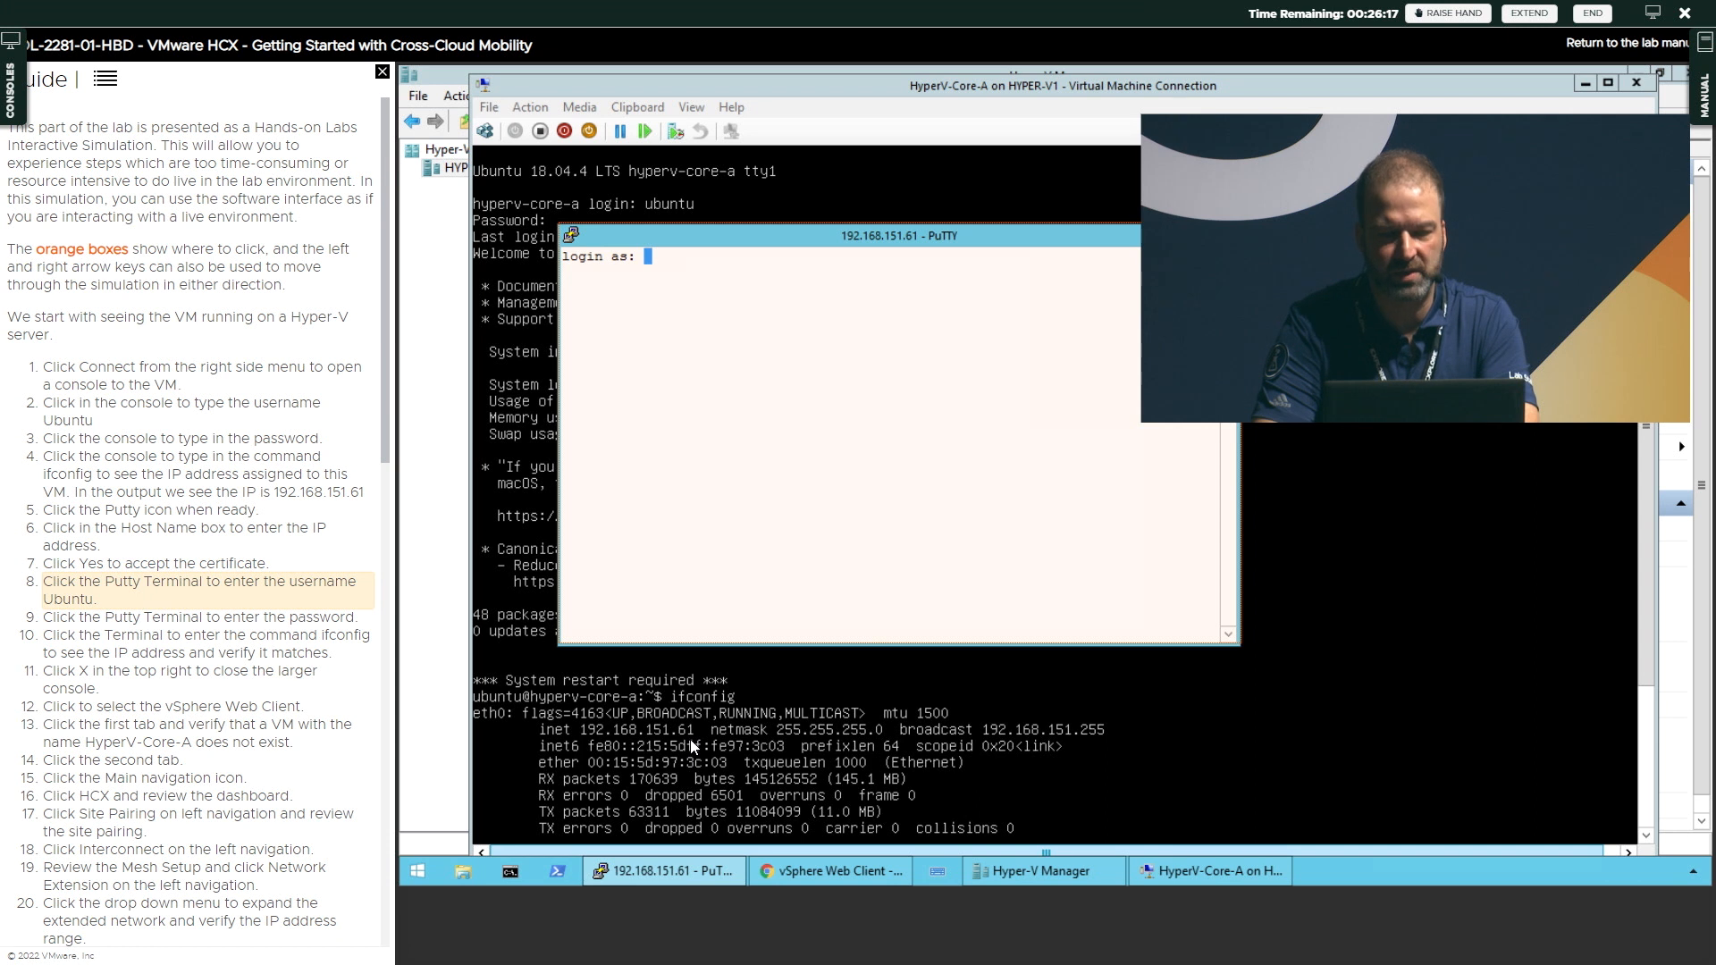
{"action": "key", "text": "Right"}
{"action": "key", "text": "Right"}
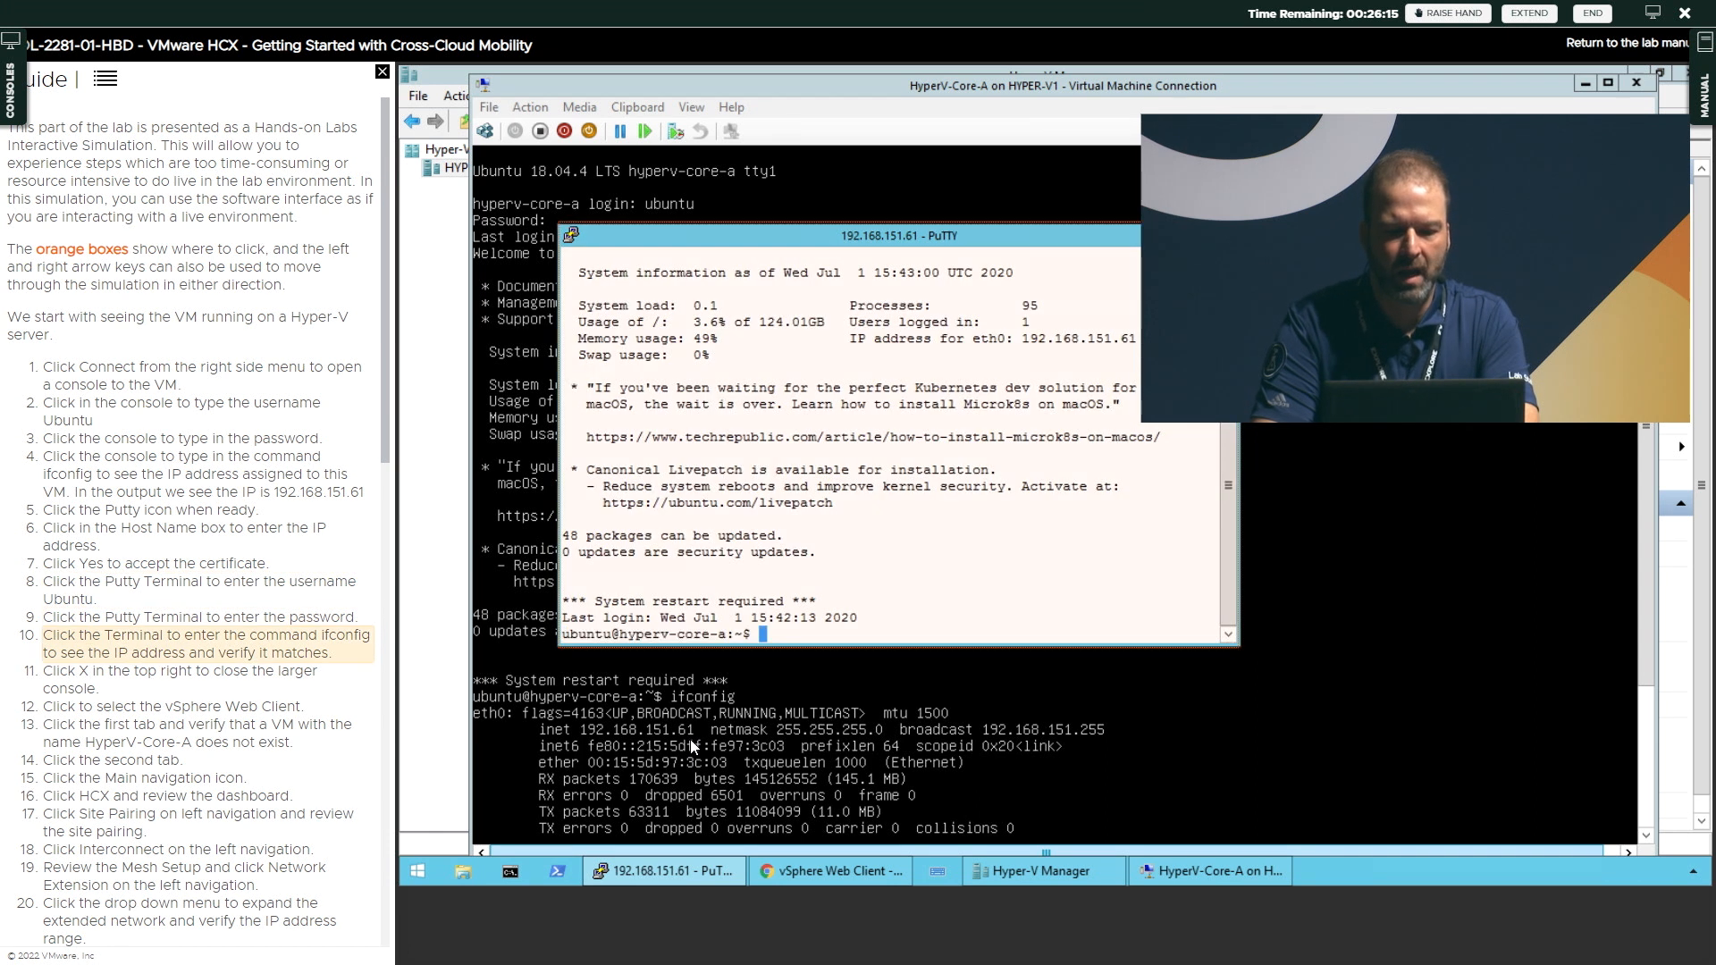
{"action": "key", "text": "Right"}
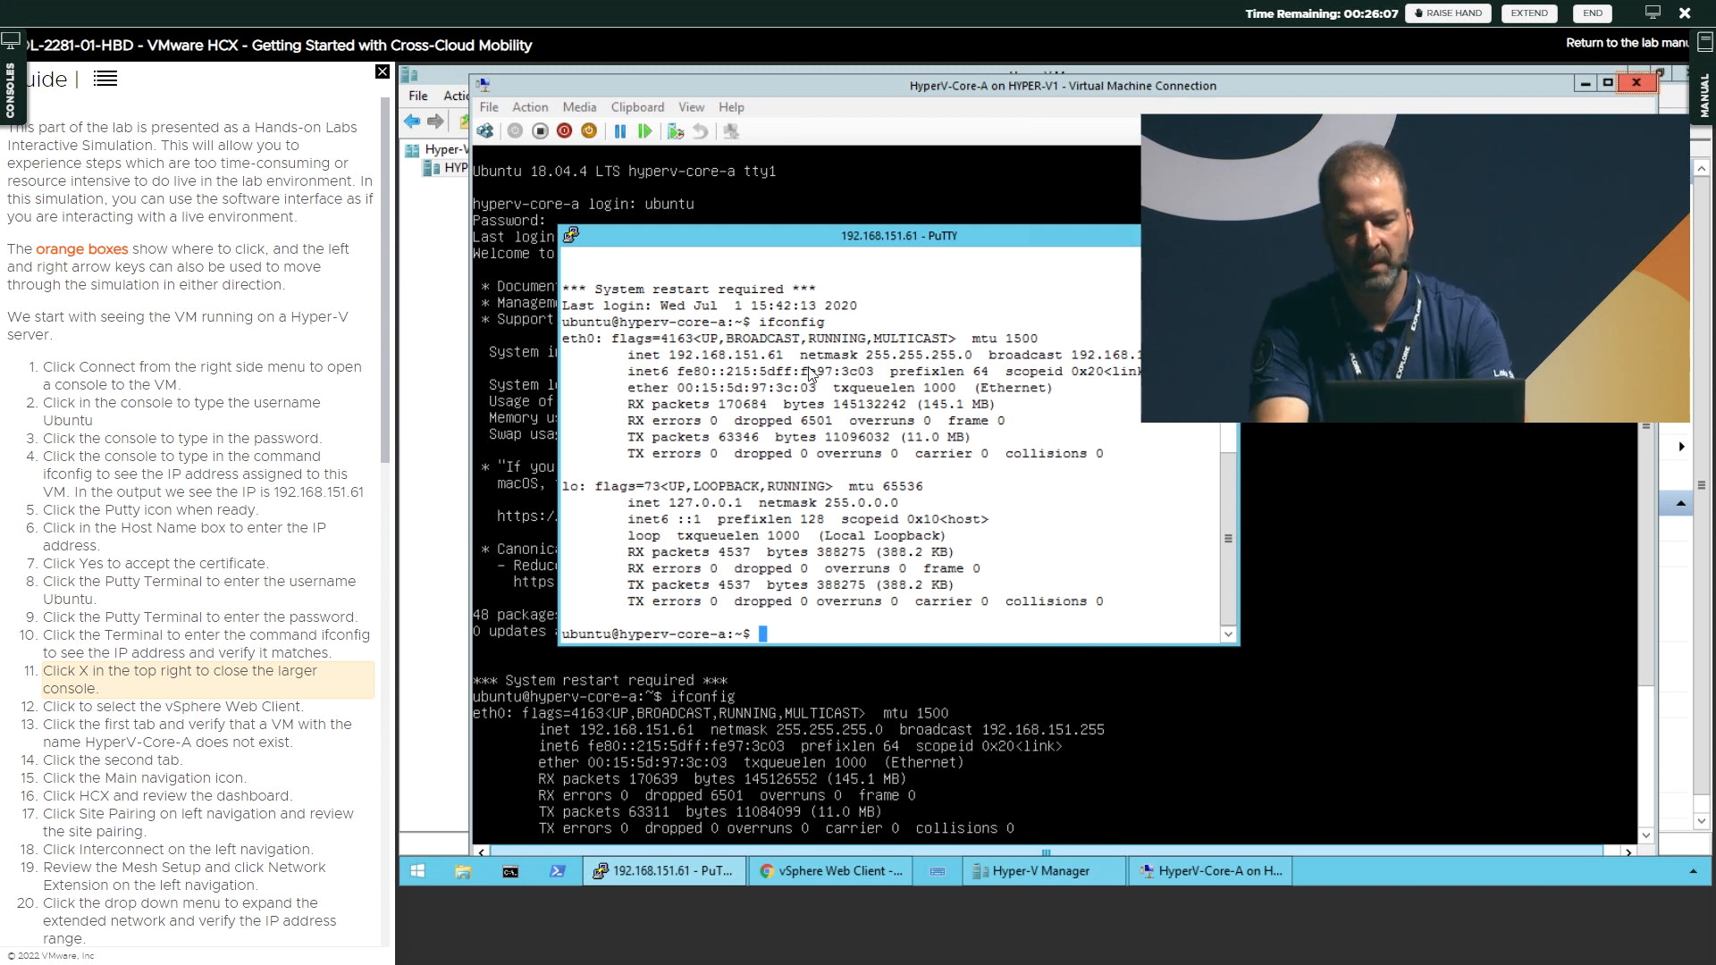
{"action": "key", "text": "Right"}
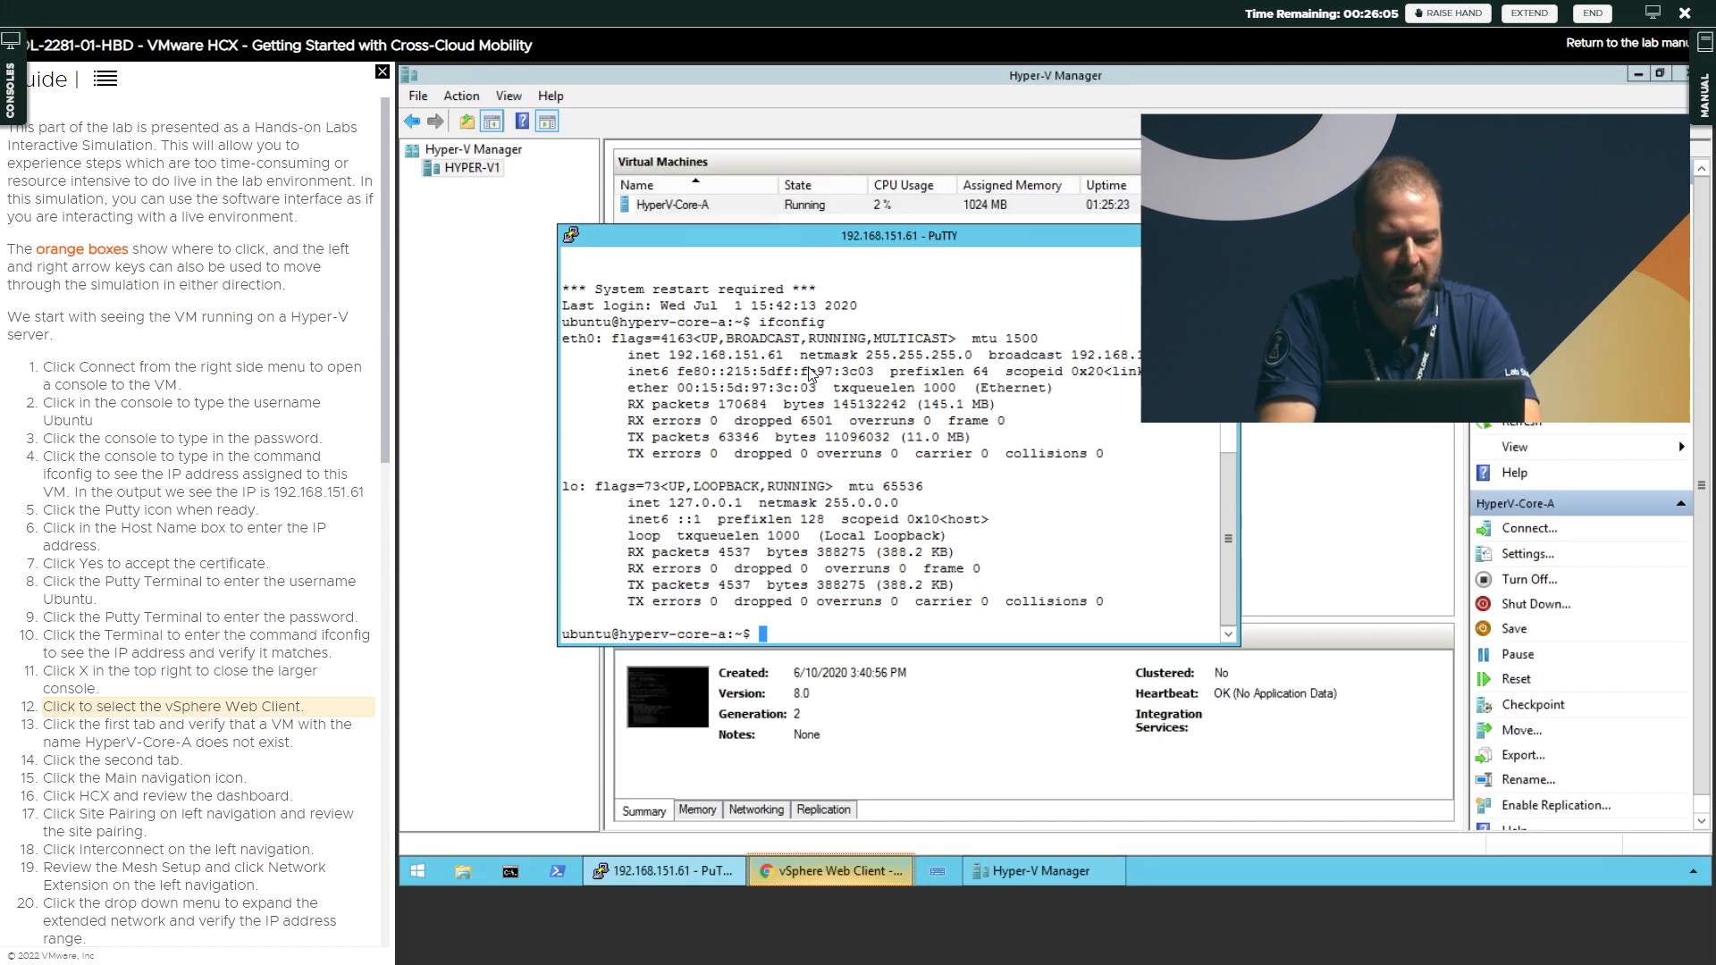
Switch to the vSphere Web Client, check the RegionA01-COMP01 inventory for a HyperV-Core-A VM, and return to the Region B client
{"action": "key", "text": "Right"}
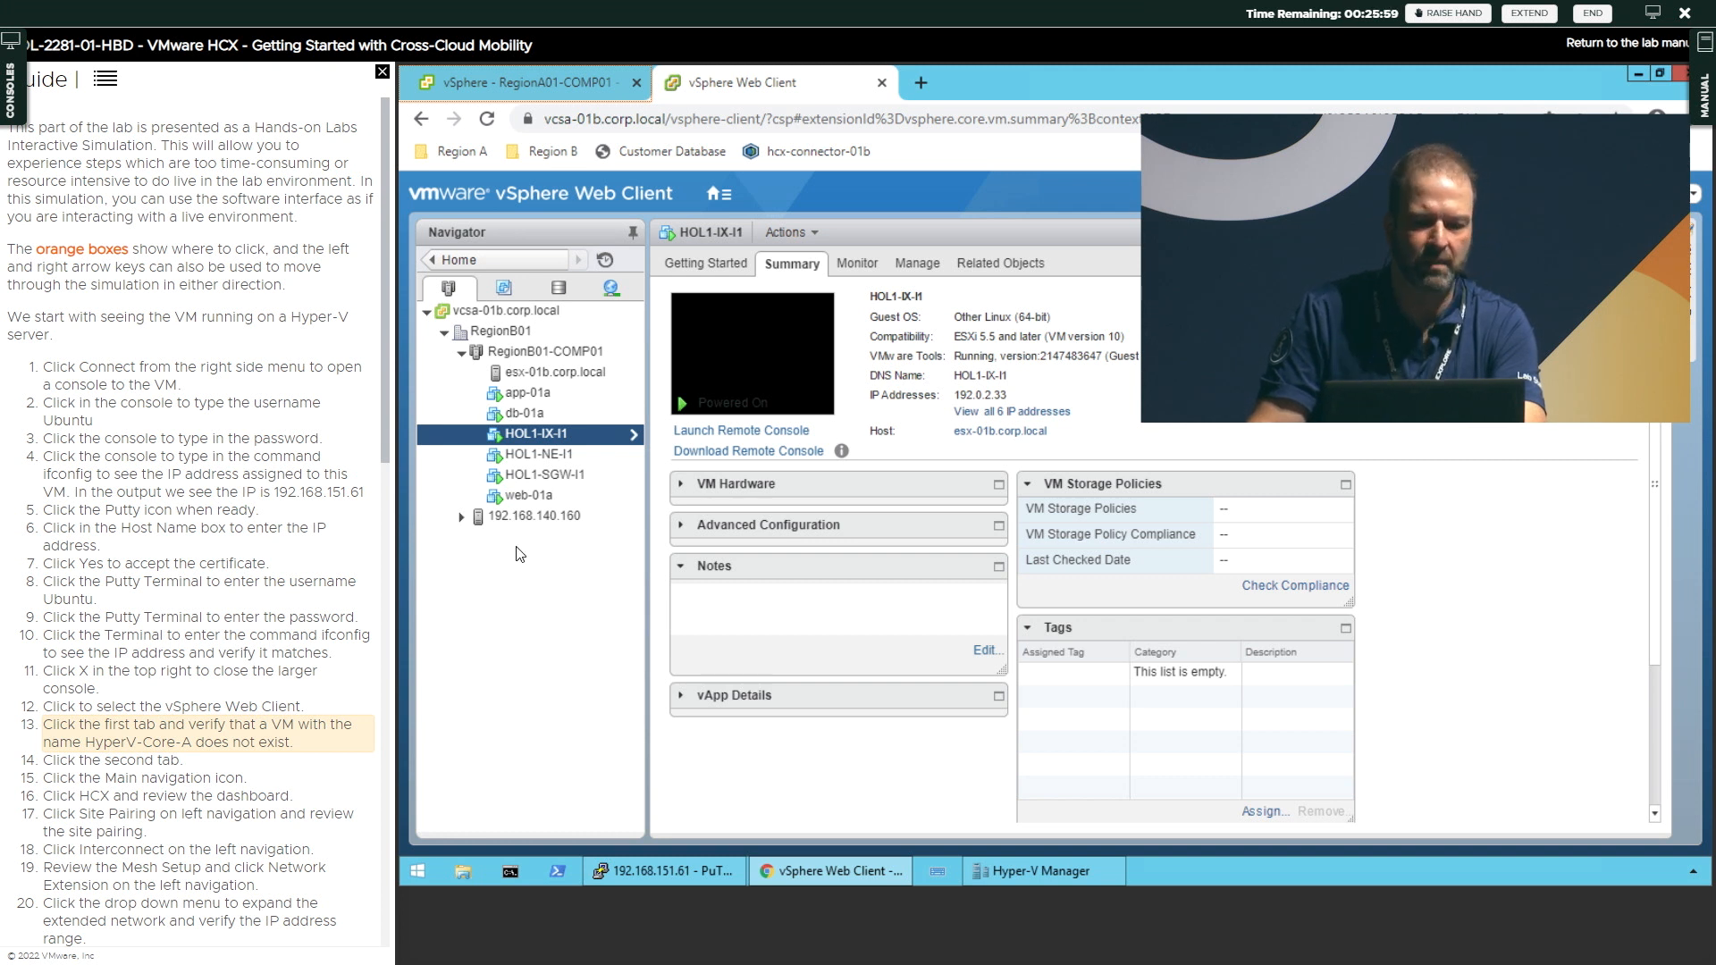
{"action": "key", "text": "Right"}
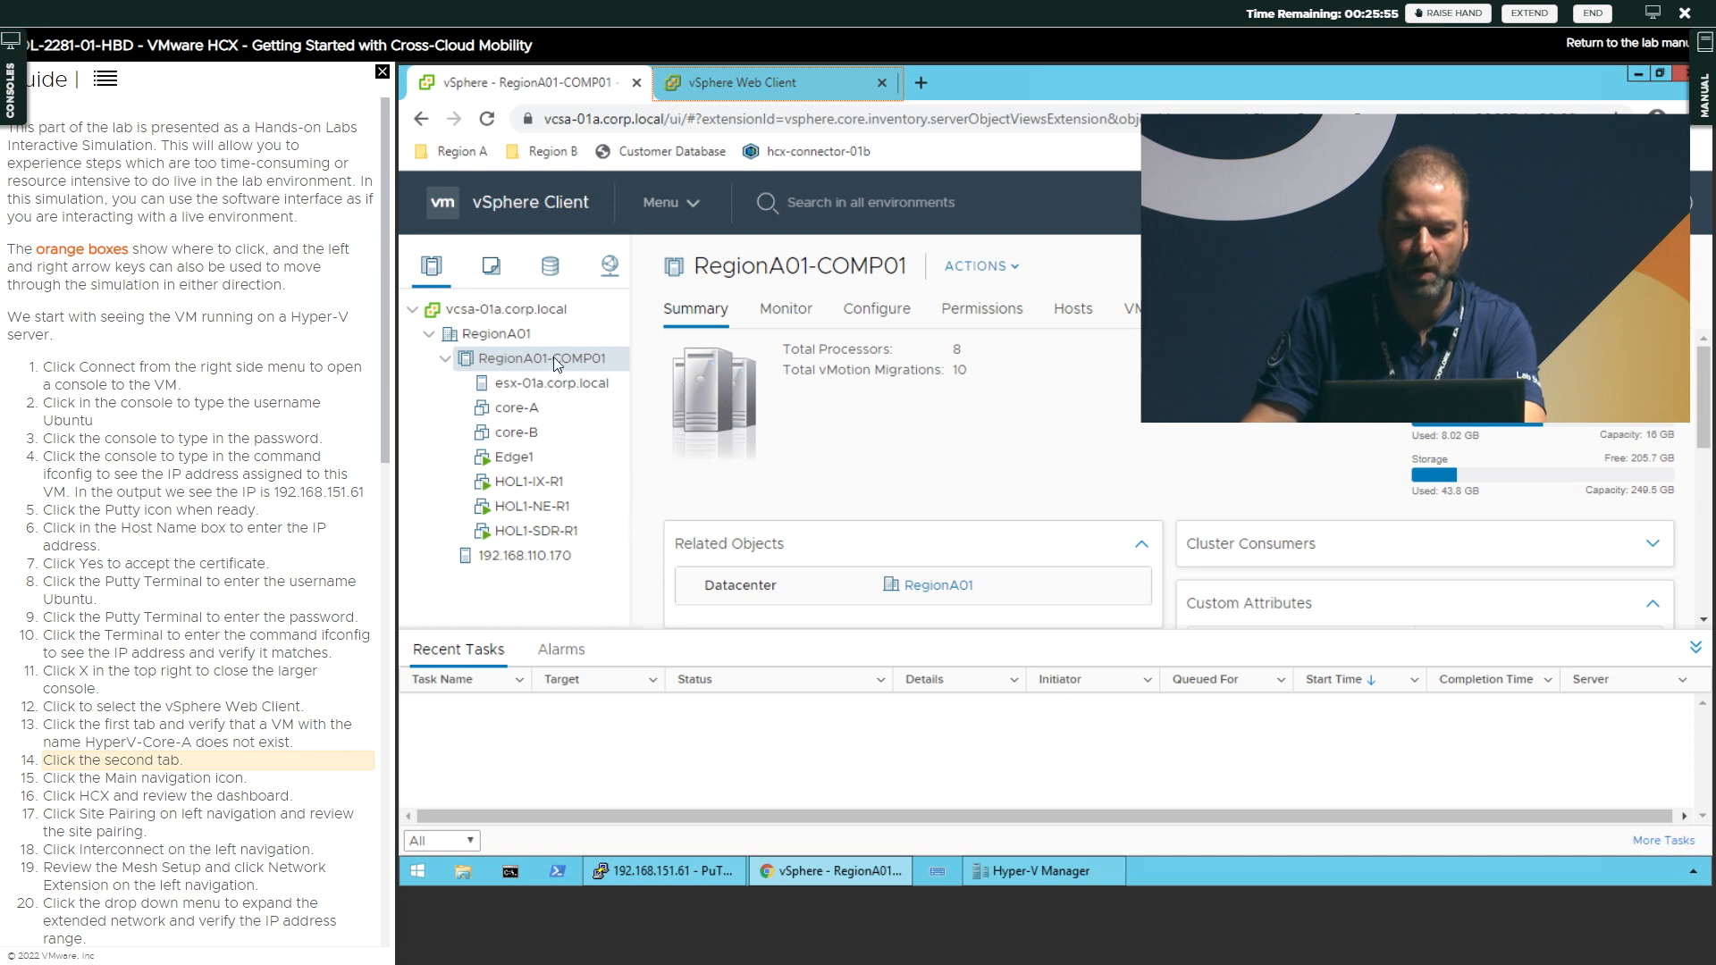
{"action": "left_click", "coordinate": [777, 85]}
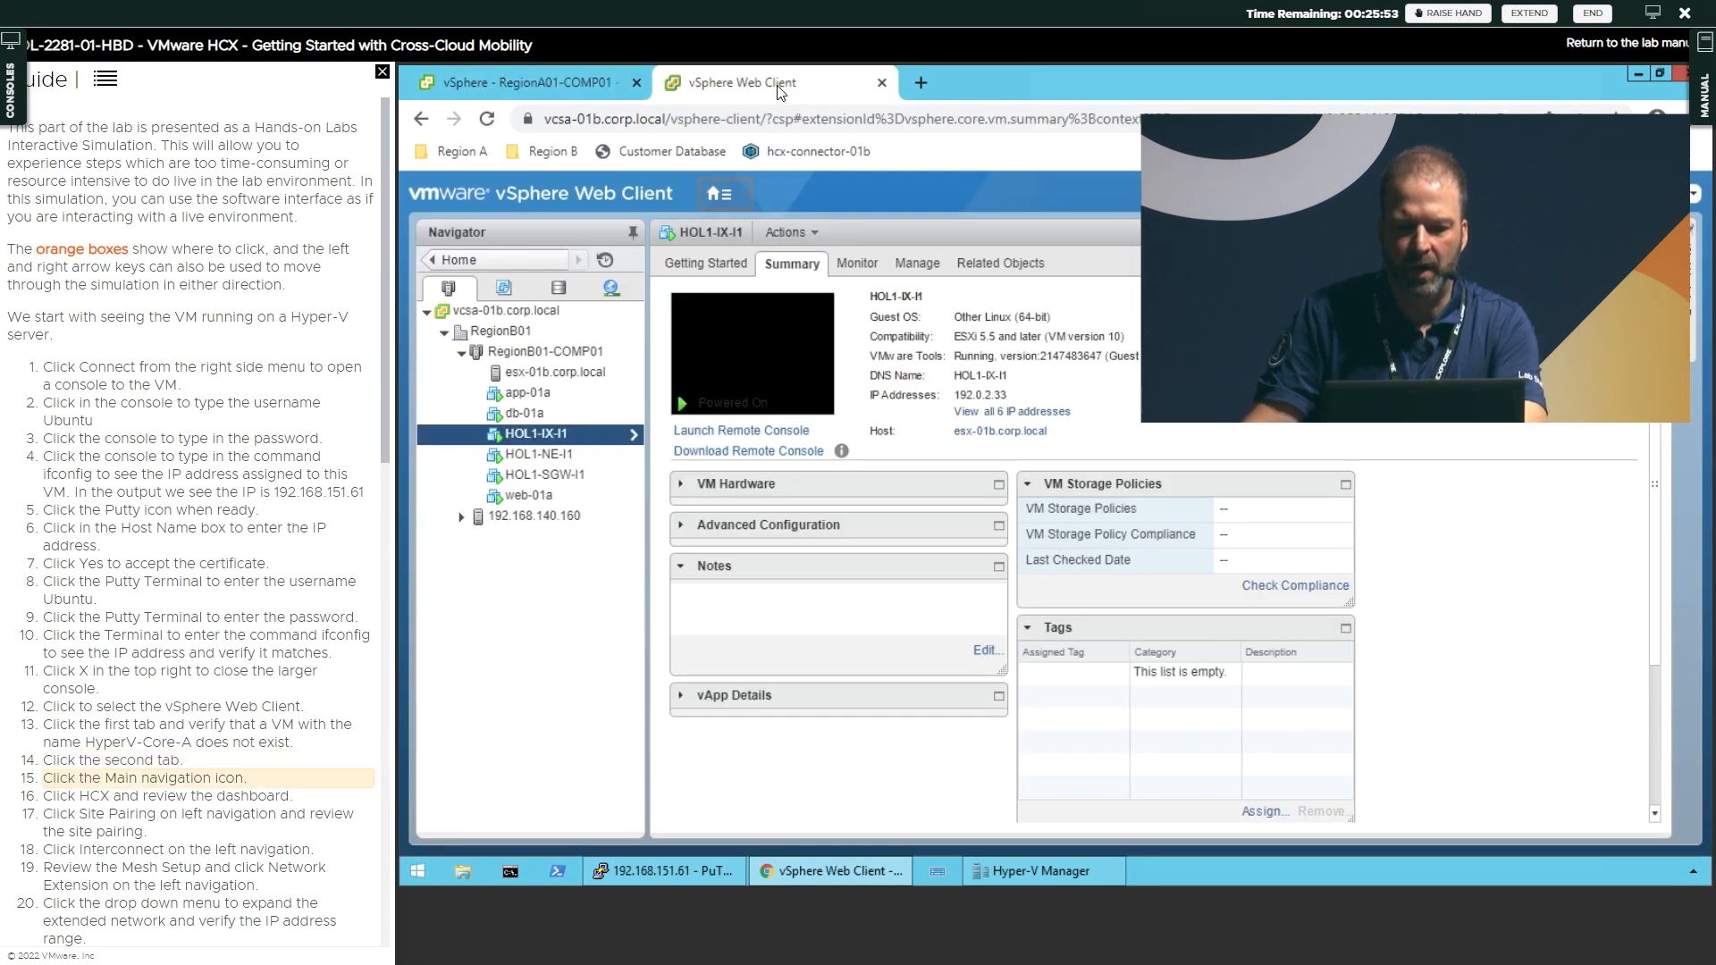
Open HCX and review its site pairing, the HOL1 service mesh, and the gateway details of the VM-RegionB01-vDS-COMP network extension
{"action": "left_click", "coordinate": [732, 192]}
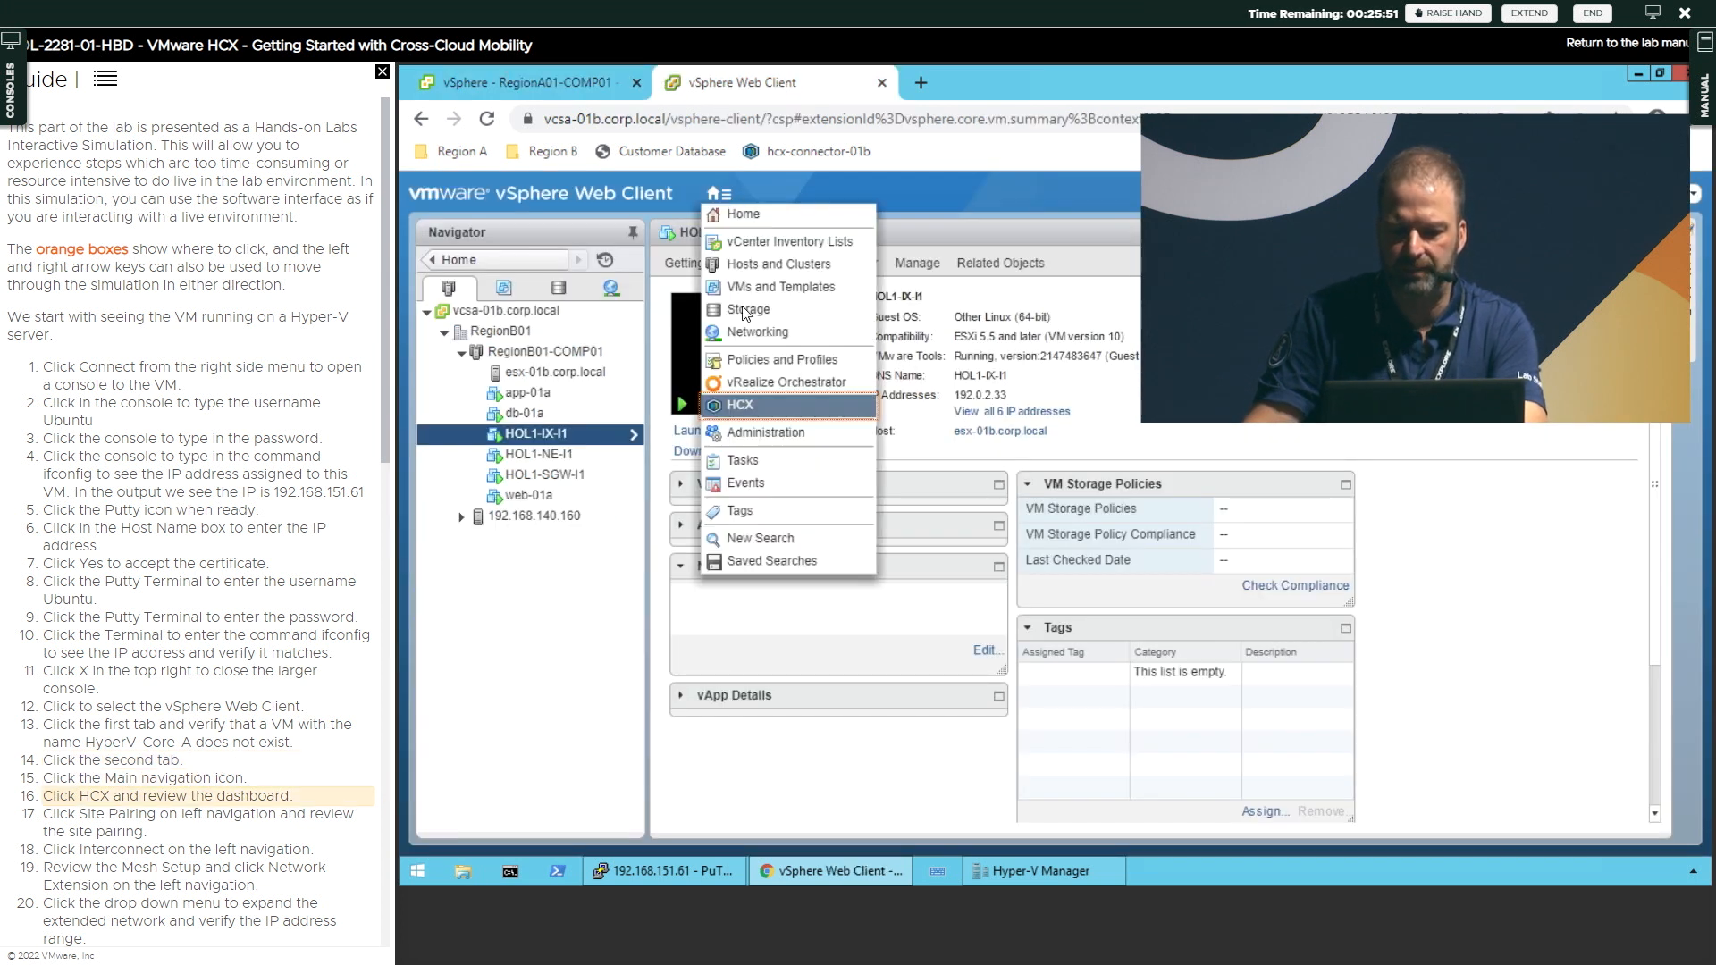
{"action": "left_click", "coordinate": [755, 418]}
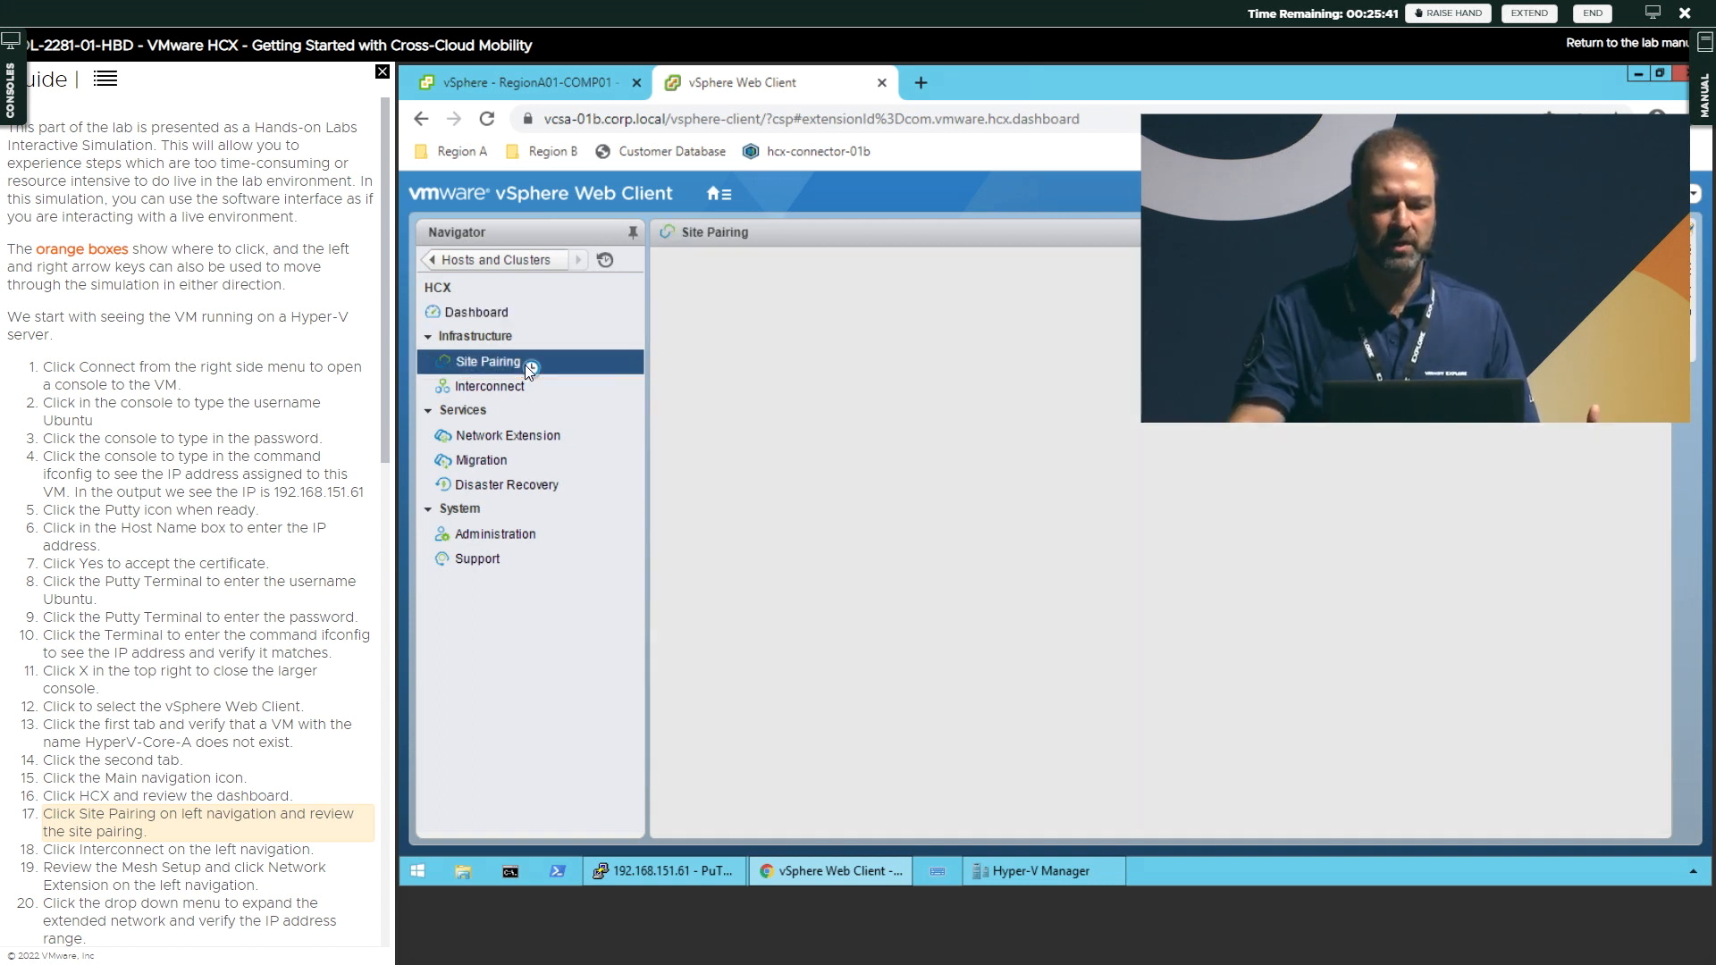
{"action": "left_click", "coordinate": [525, 366]}
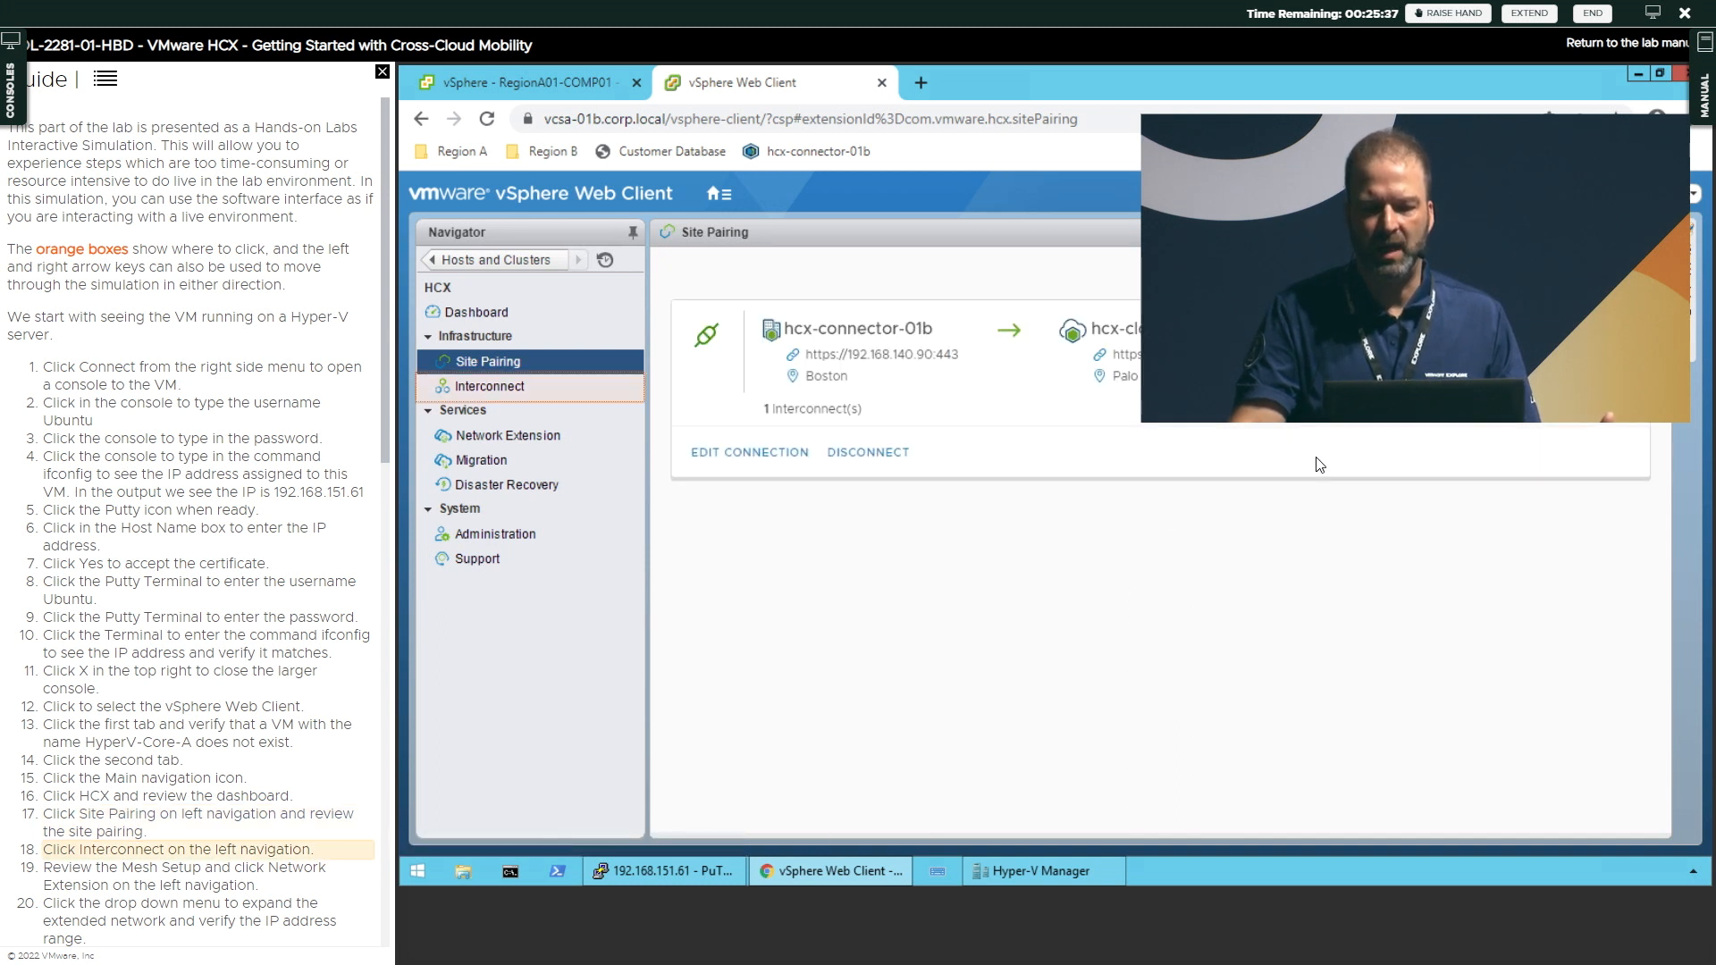
{"action": "left_click", "coordinate": [498, 388]}
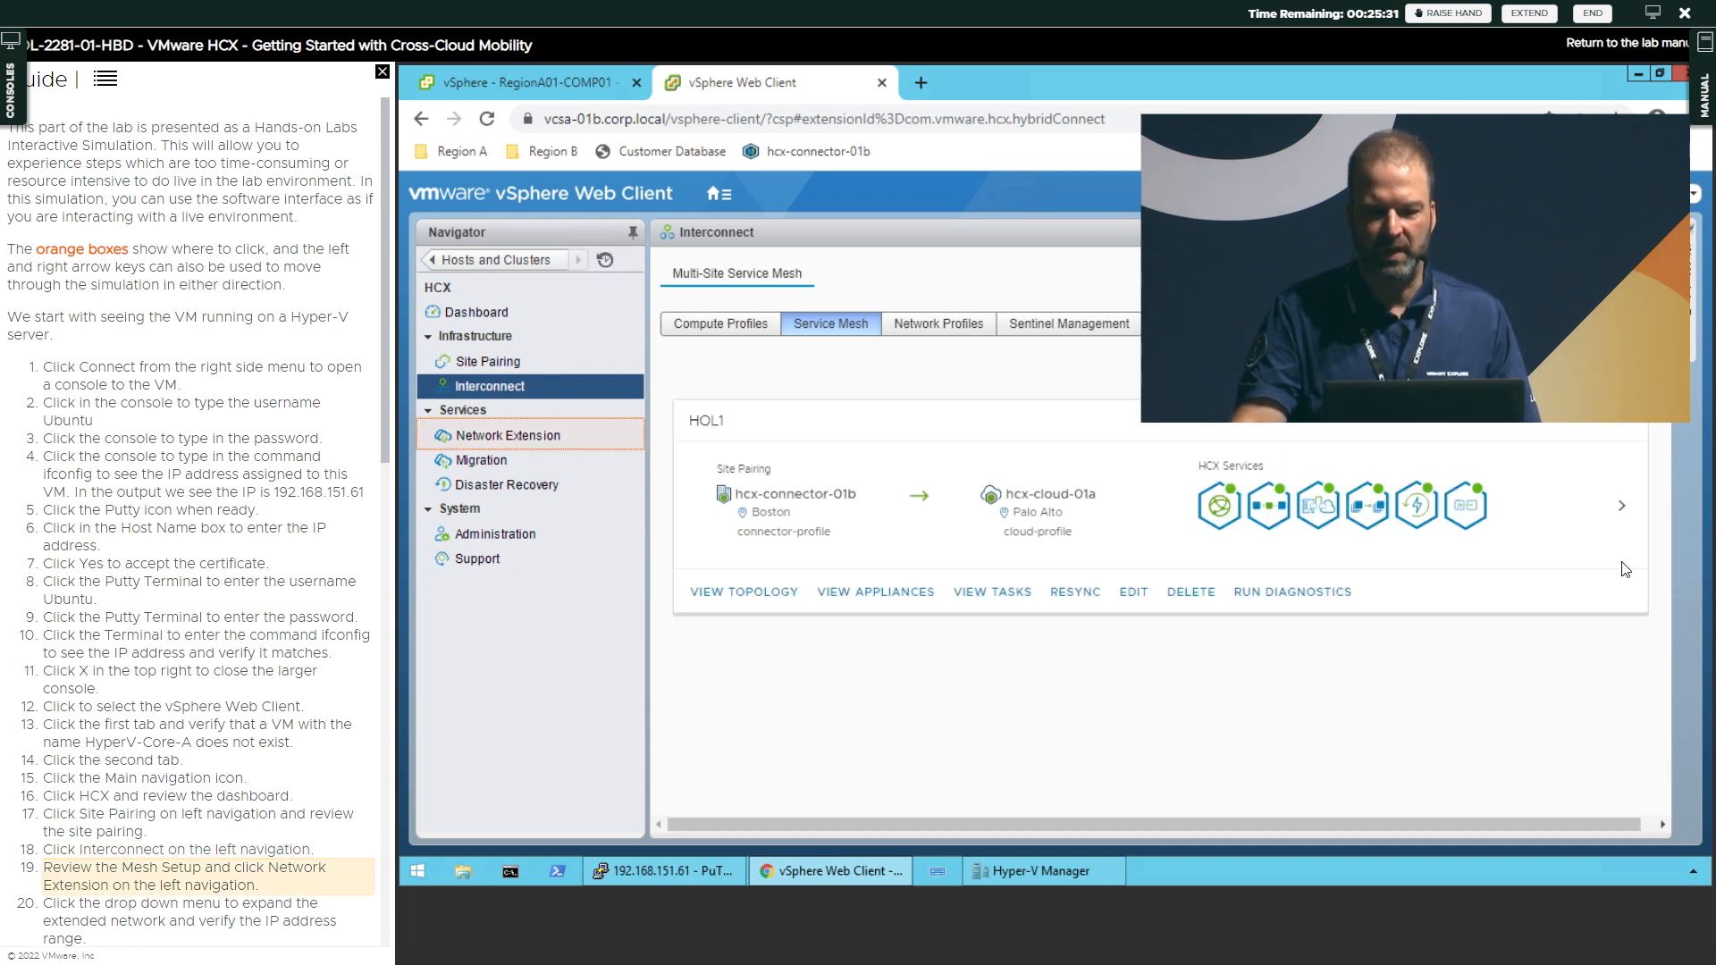
{"action": "left_click", "coordinate": [525, 437]}
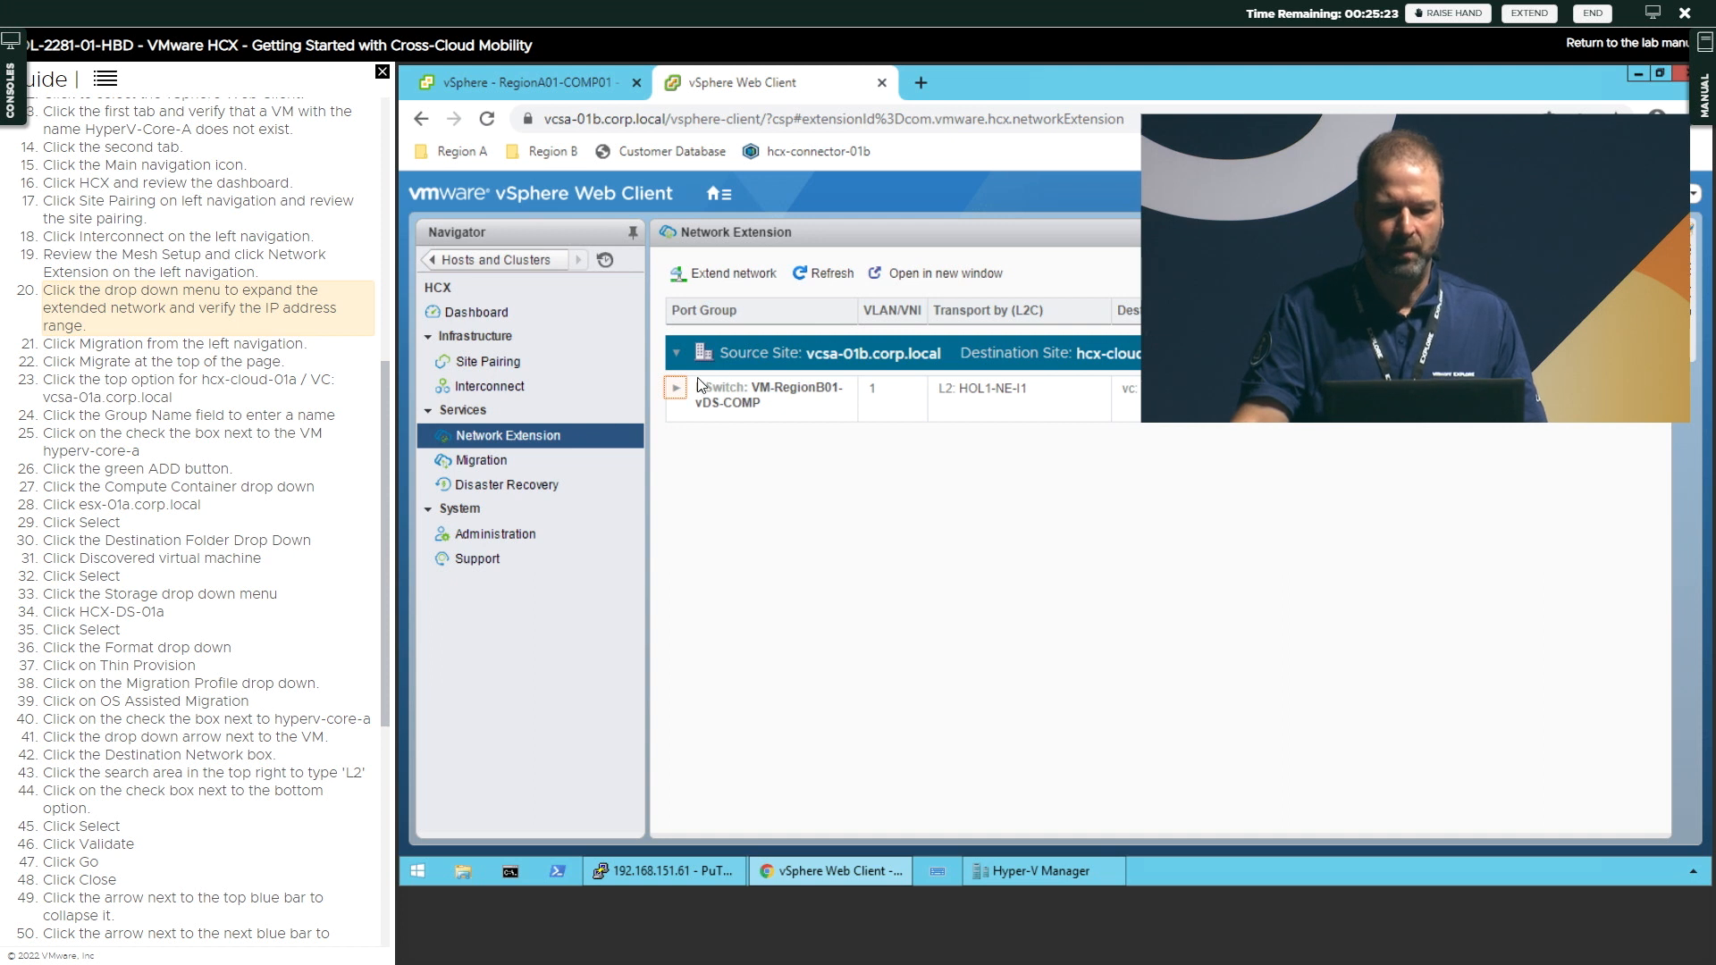
{"action": "left_click", "coordinate": [676, 390]}
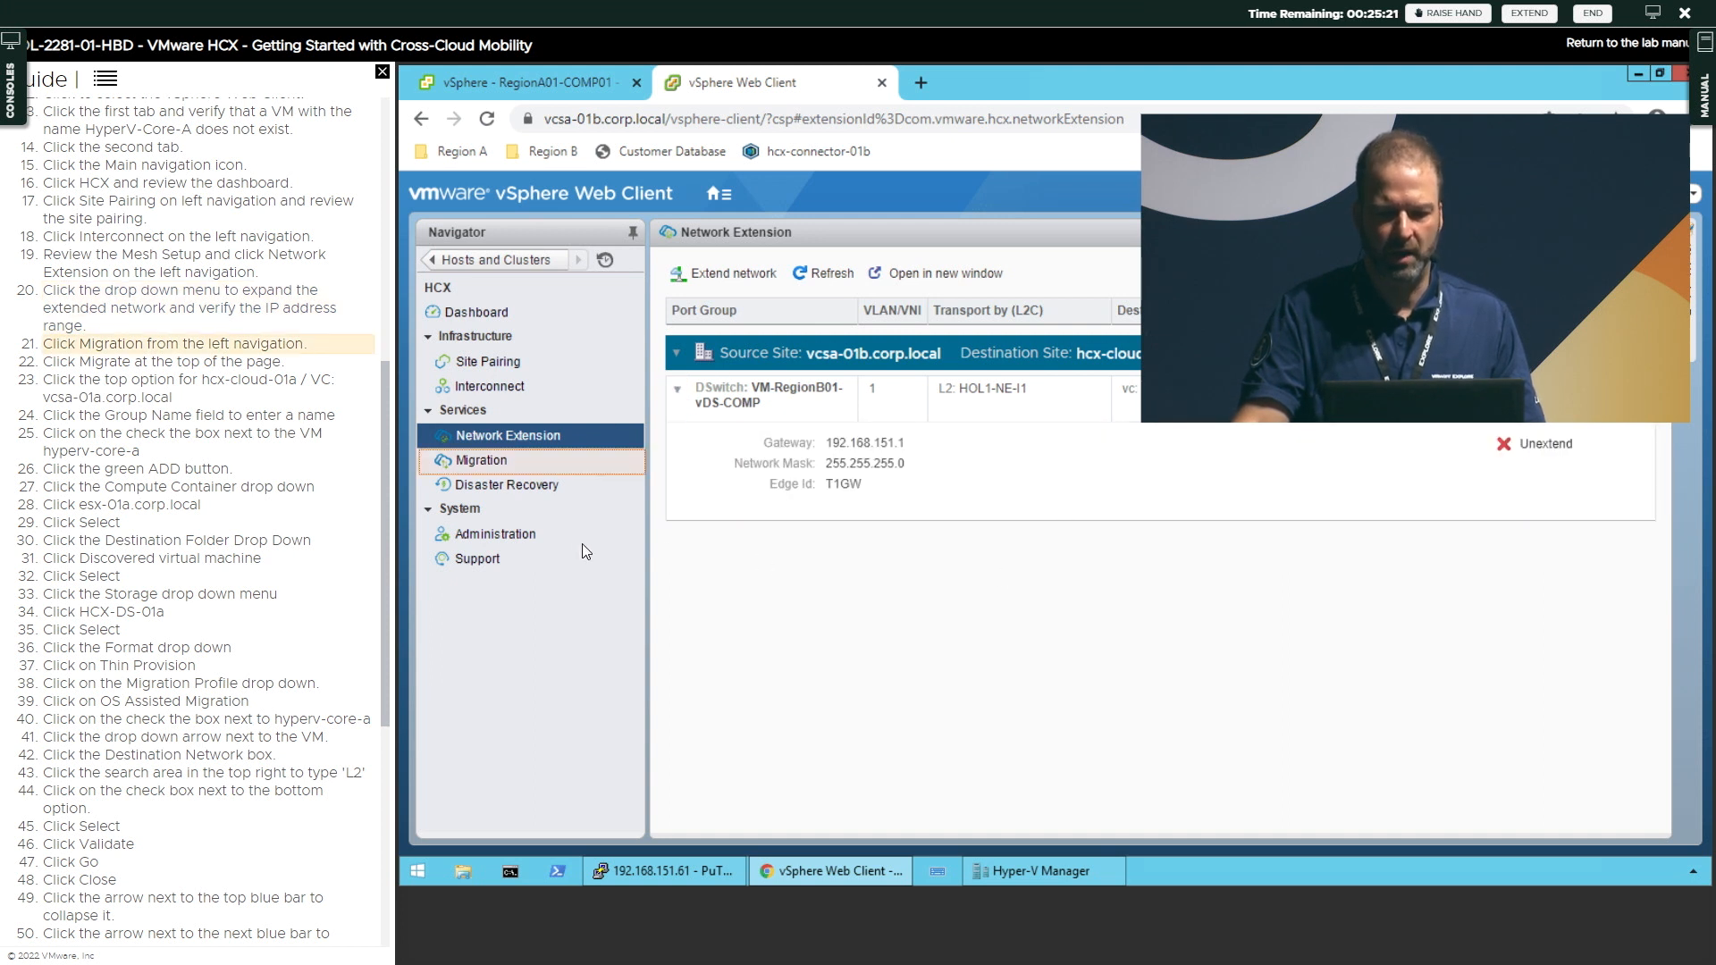
Start a new HCX migration from the Non vSphere Inventory of hcx-connector-01b to hcx-cloud-01a / vcsa-01a.corp.local
{"action": "left_click", "coordinate": [507, 461]}
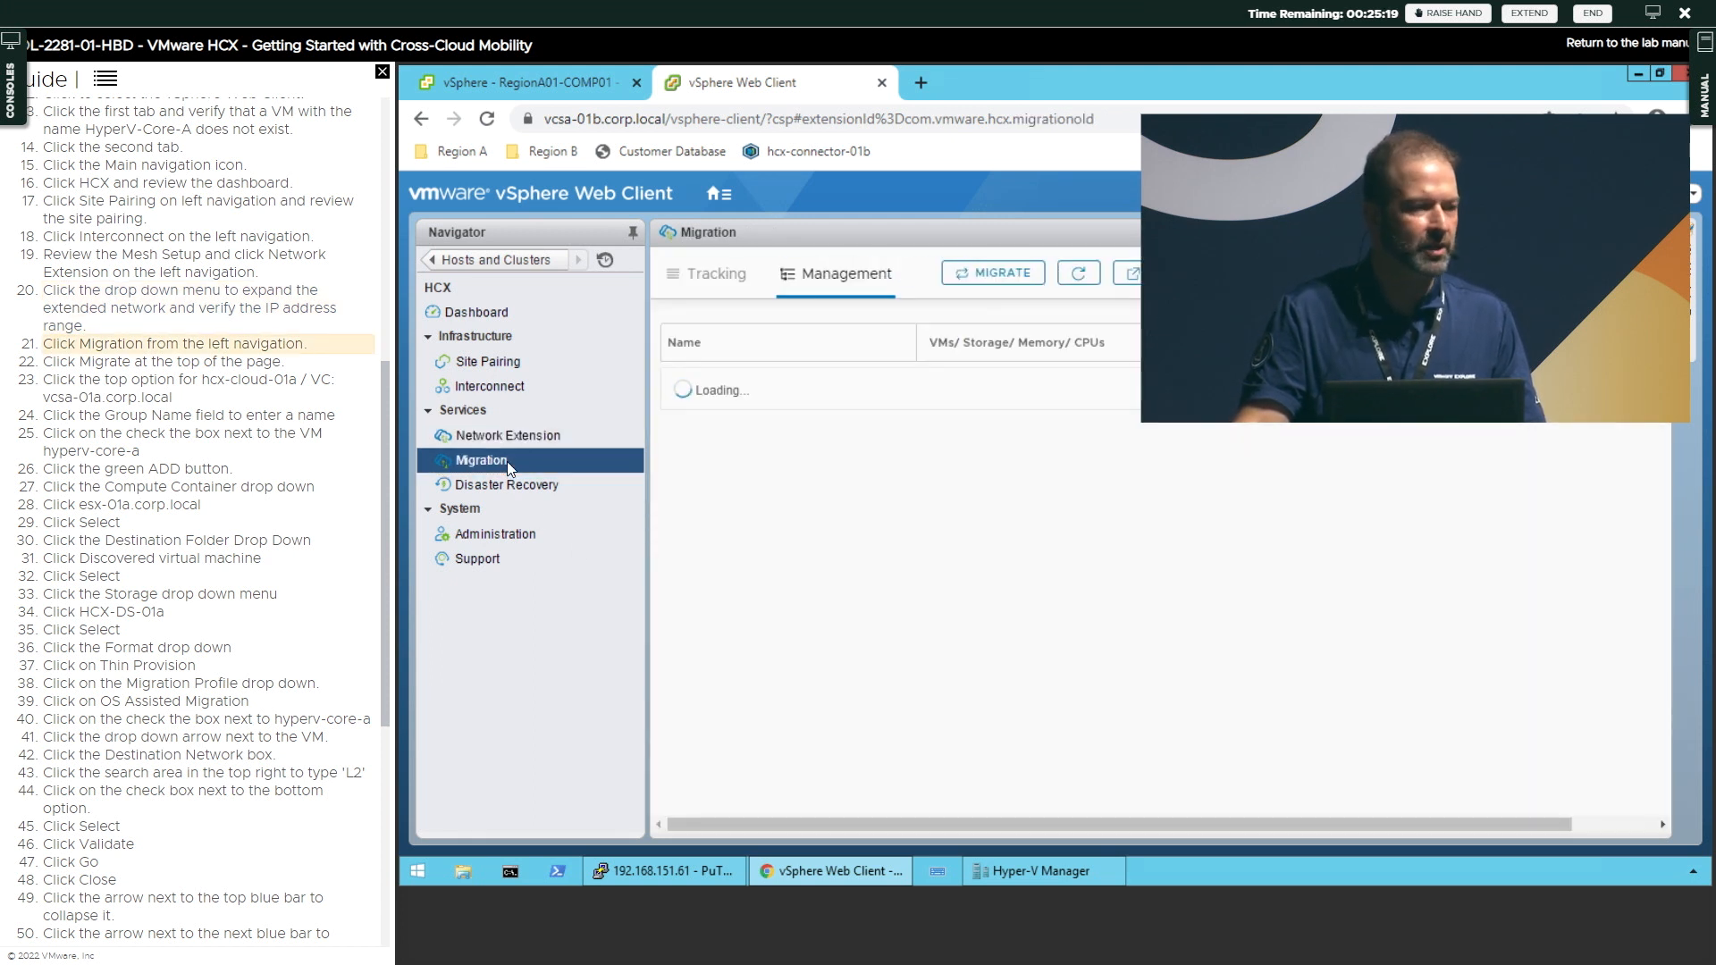
{"action": "left_click", "coordinate": [1011, 272]}
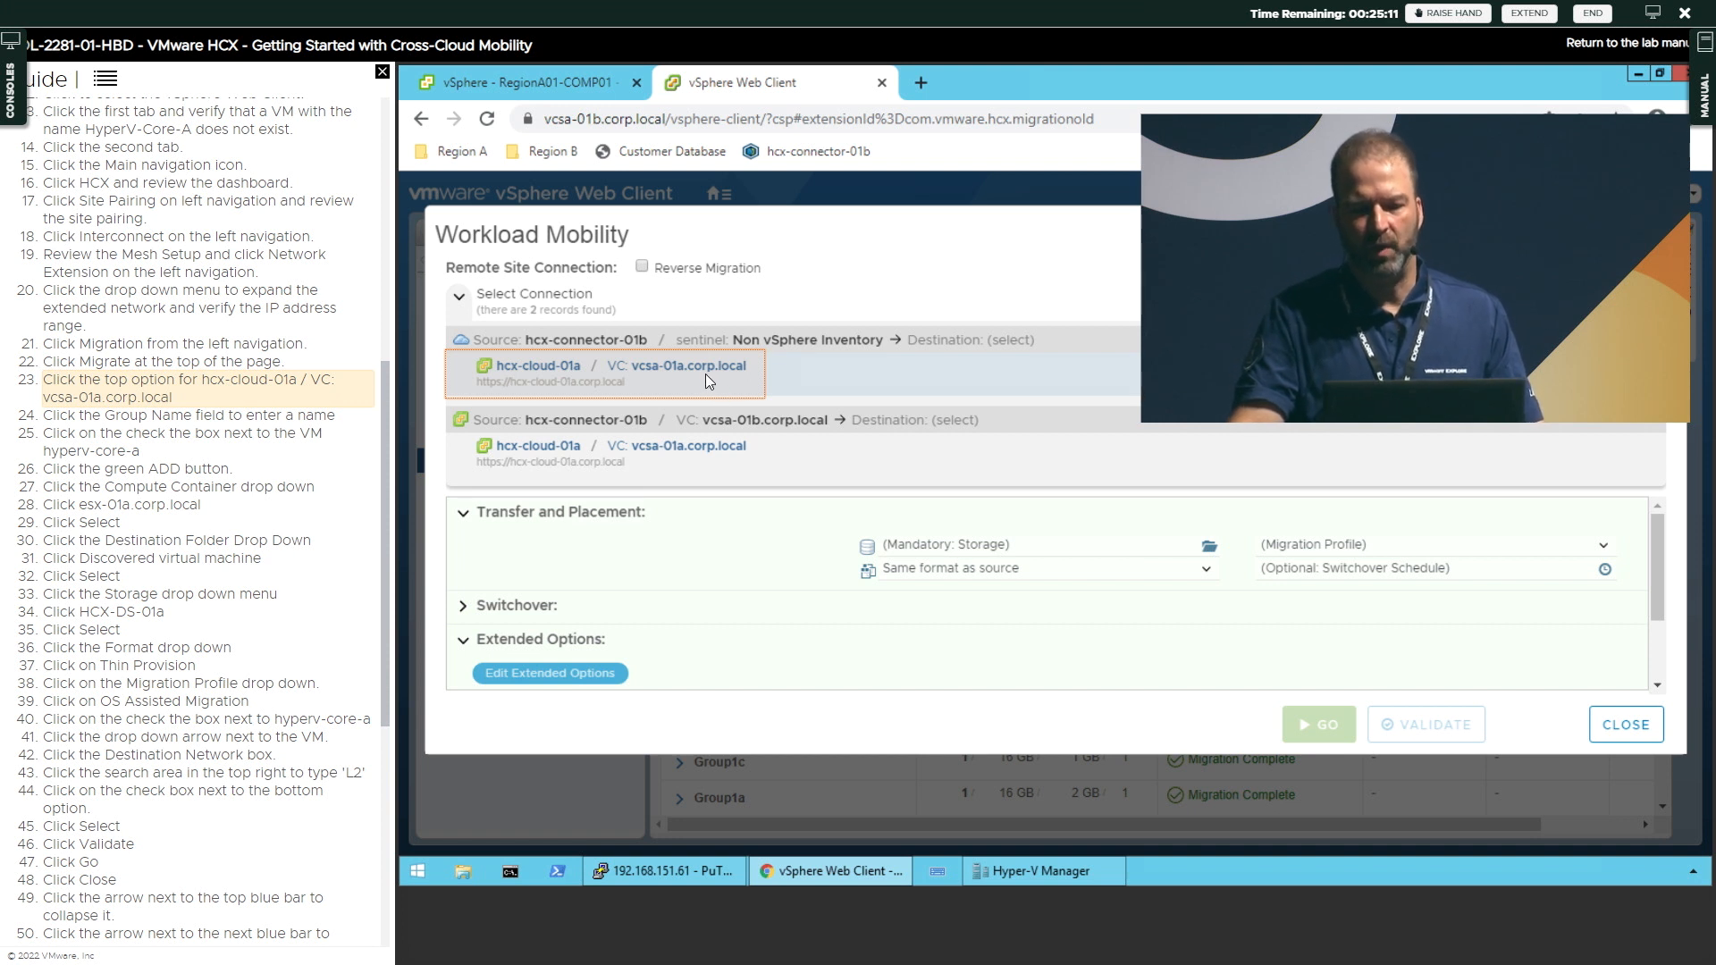
{"action": "left_click", "coordinate": [706, 374]}
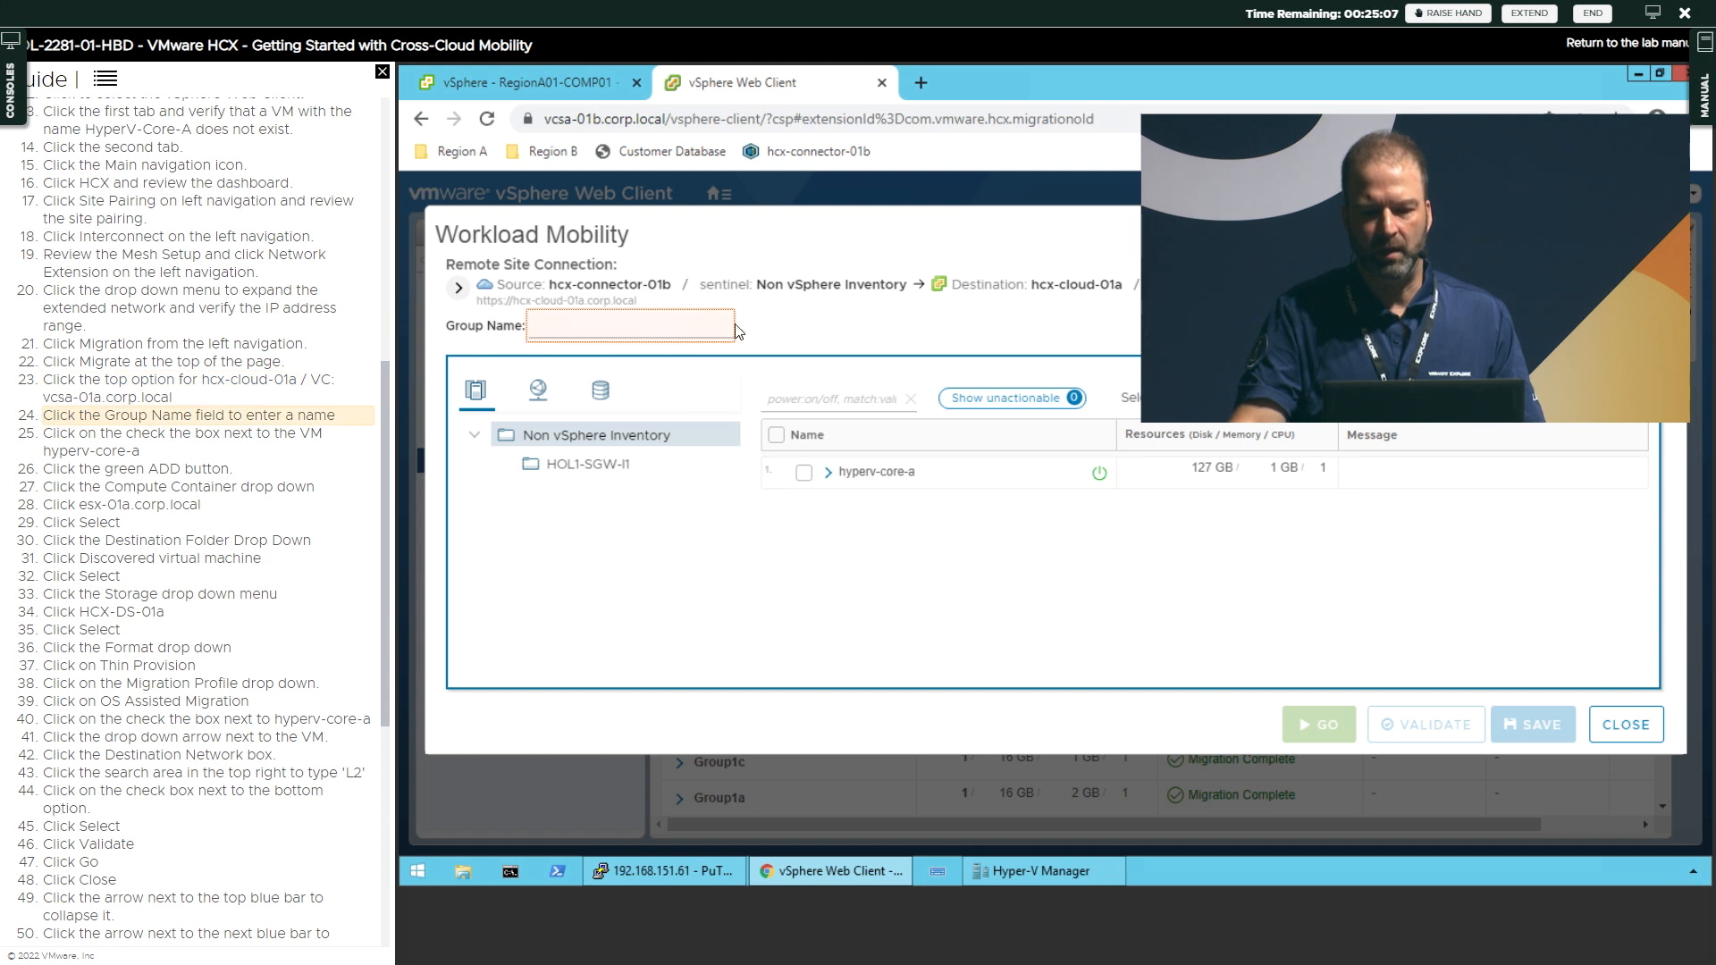
Name the migration group Group-2181-OSAM and add the hyperv-core-a VM to it
{"action": "left_click", "coordinate": [684, 329]}
{"action": "type", "text": "Group-2"}
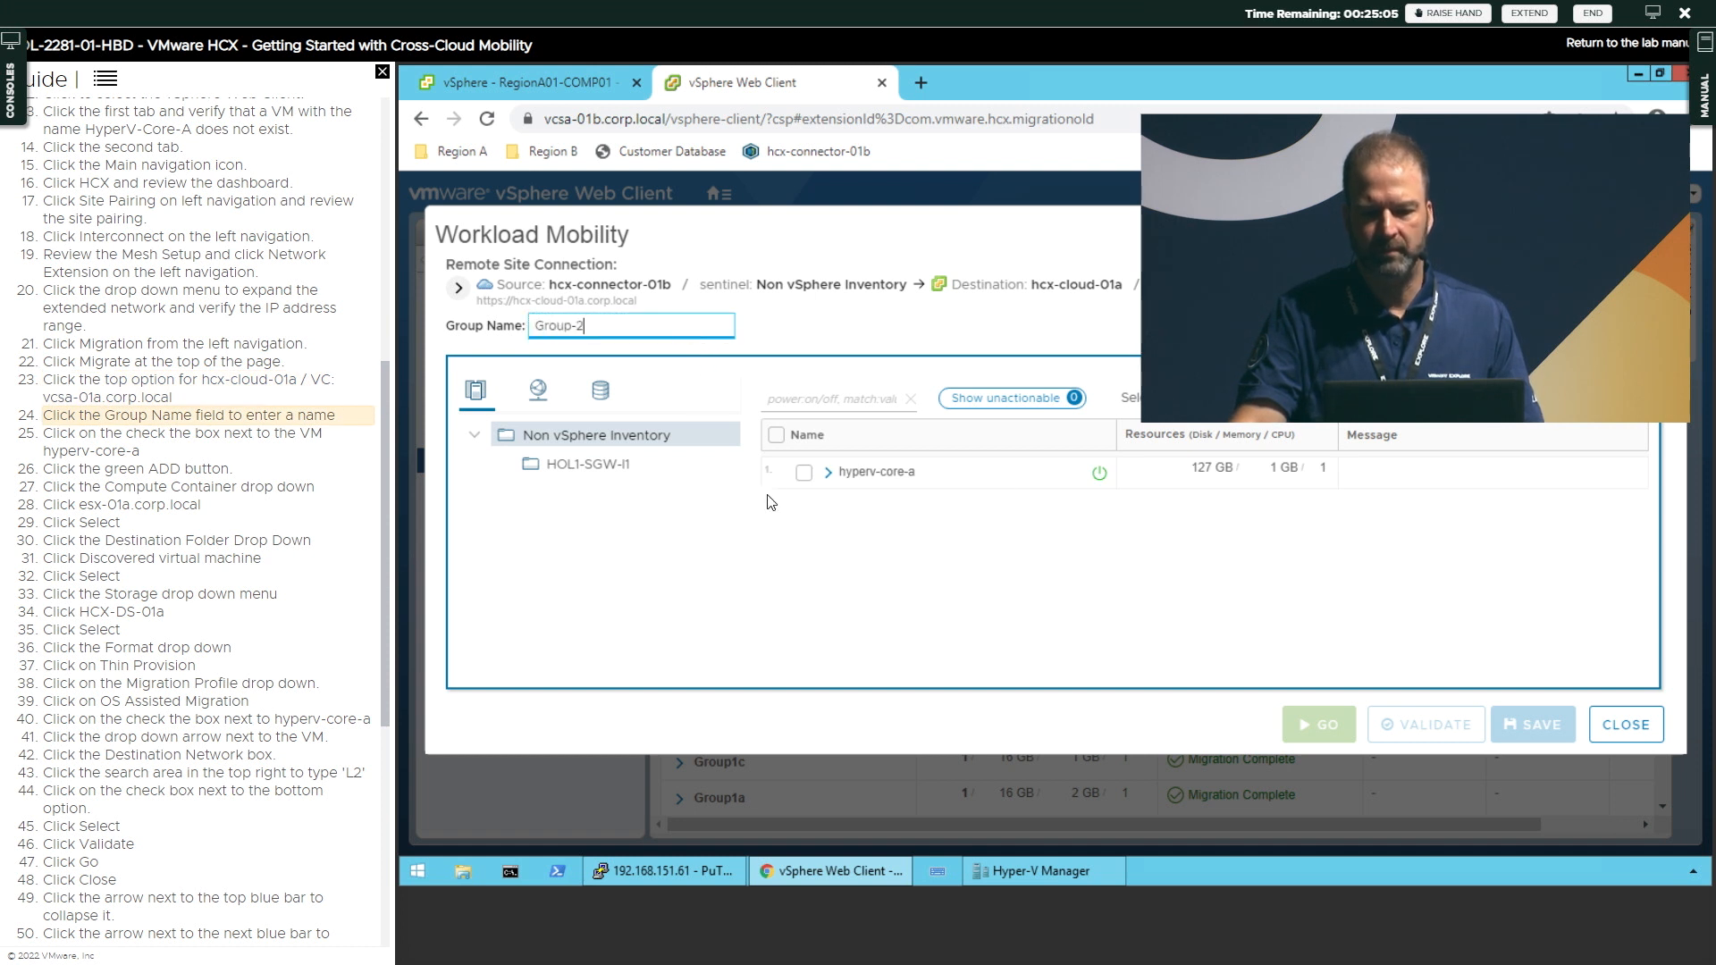
{"action": "type", "text": "181-OSAM"}
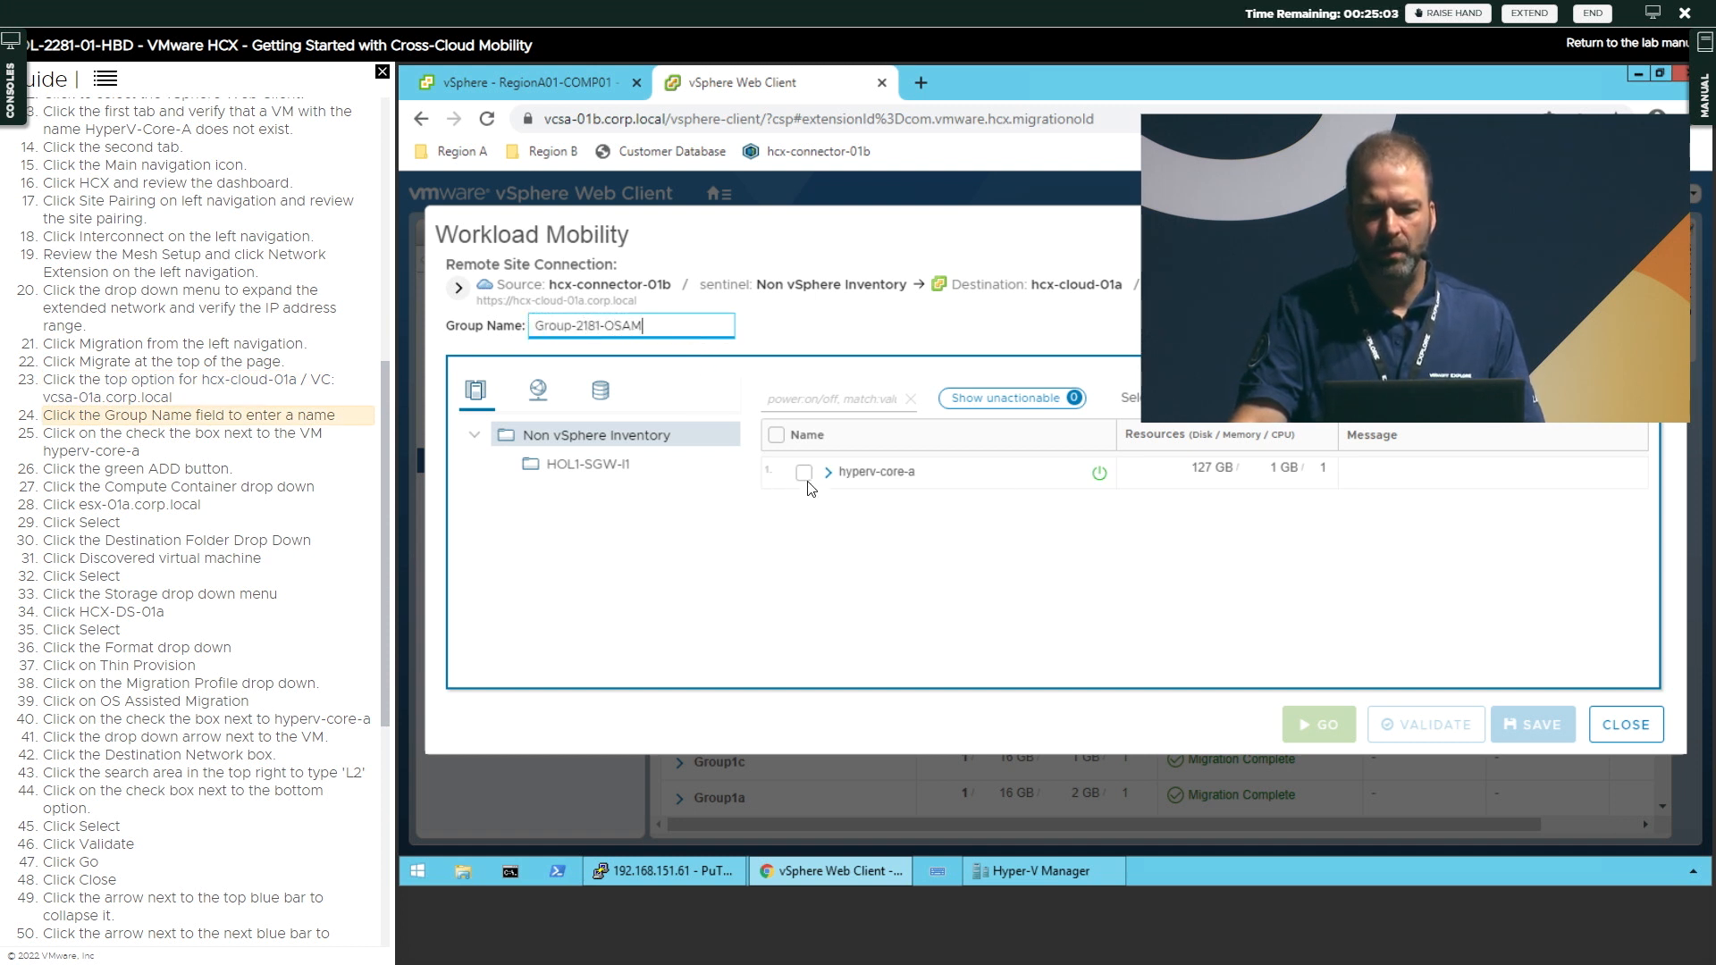
{"action": "left_click", "coordinate": [804, 474]}
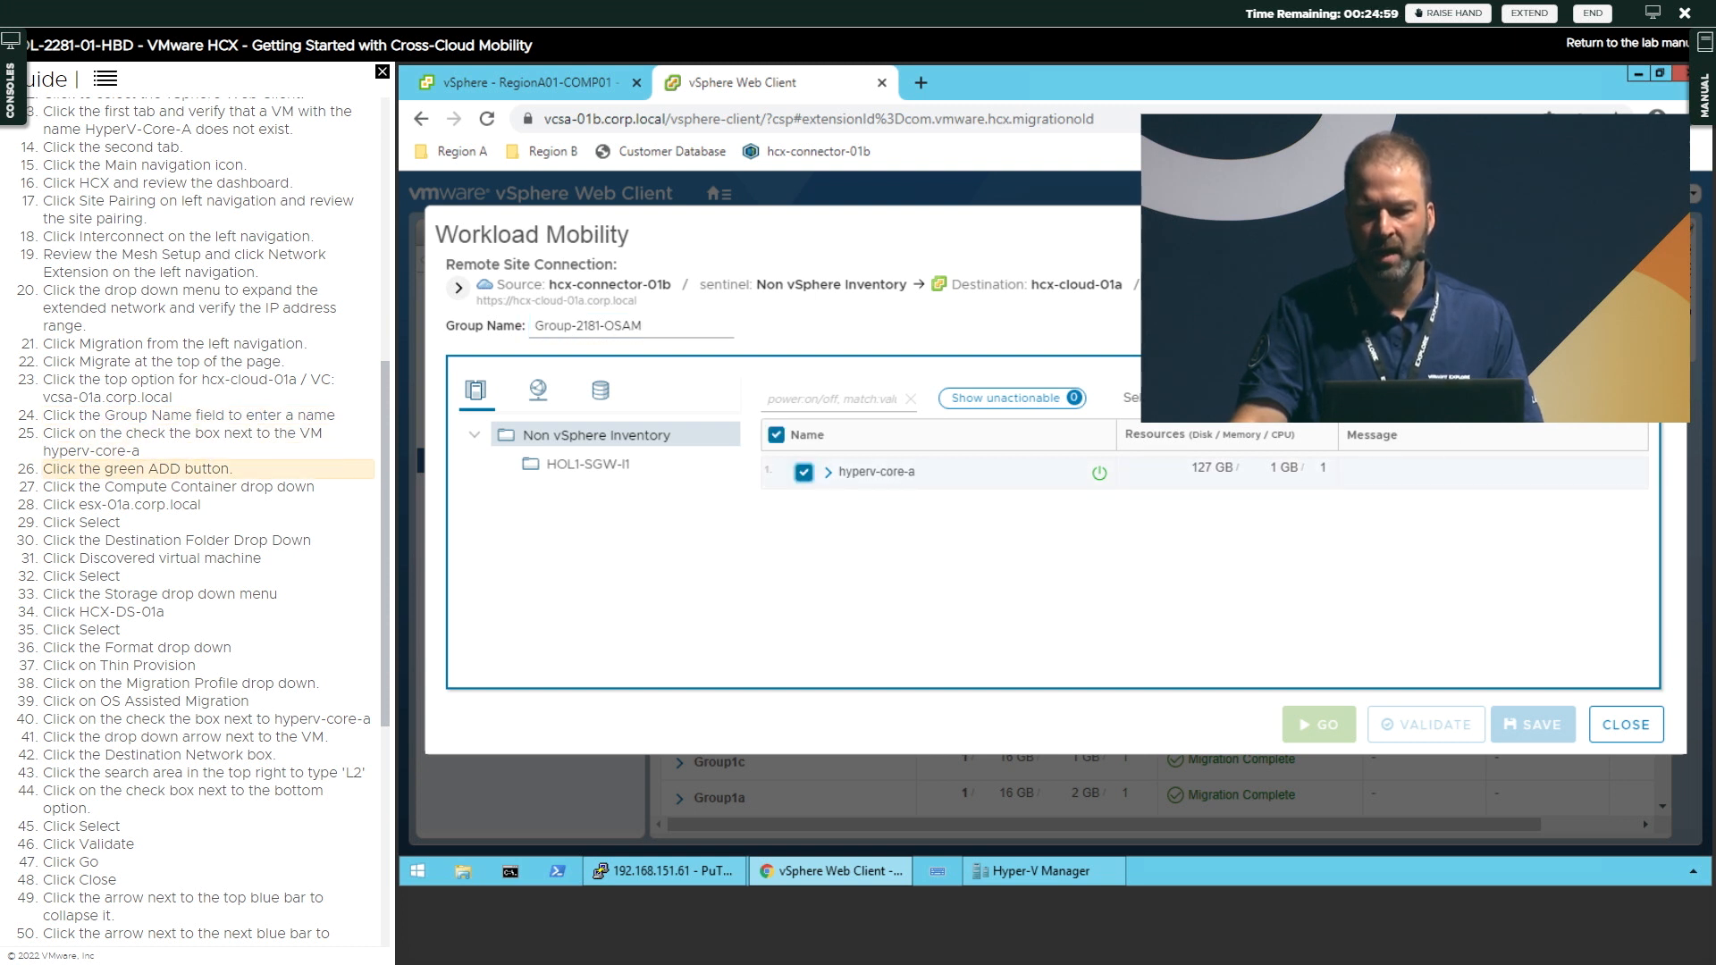
{"action": "left_click", "coordinate": [1520, 406]}
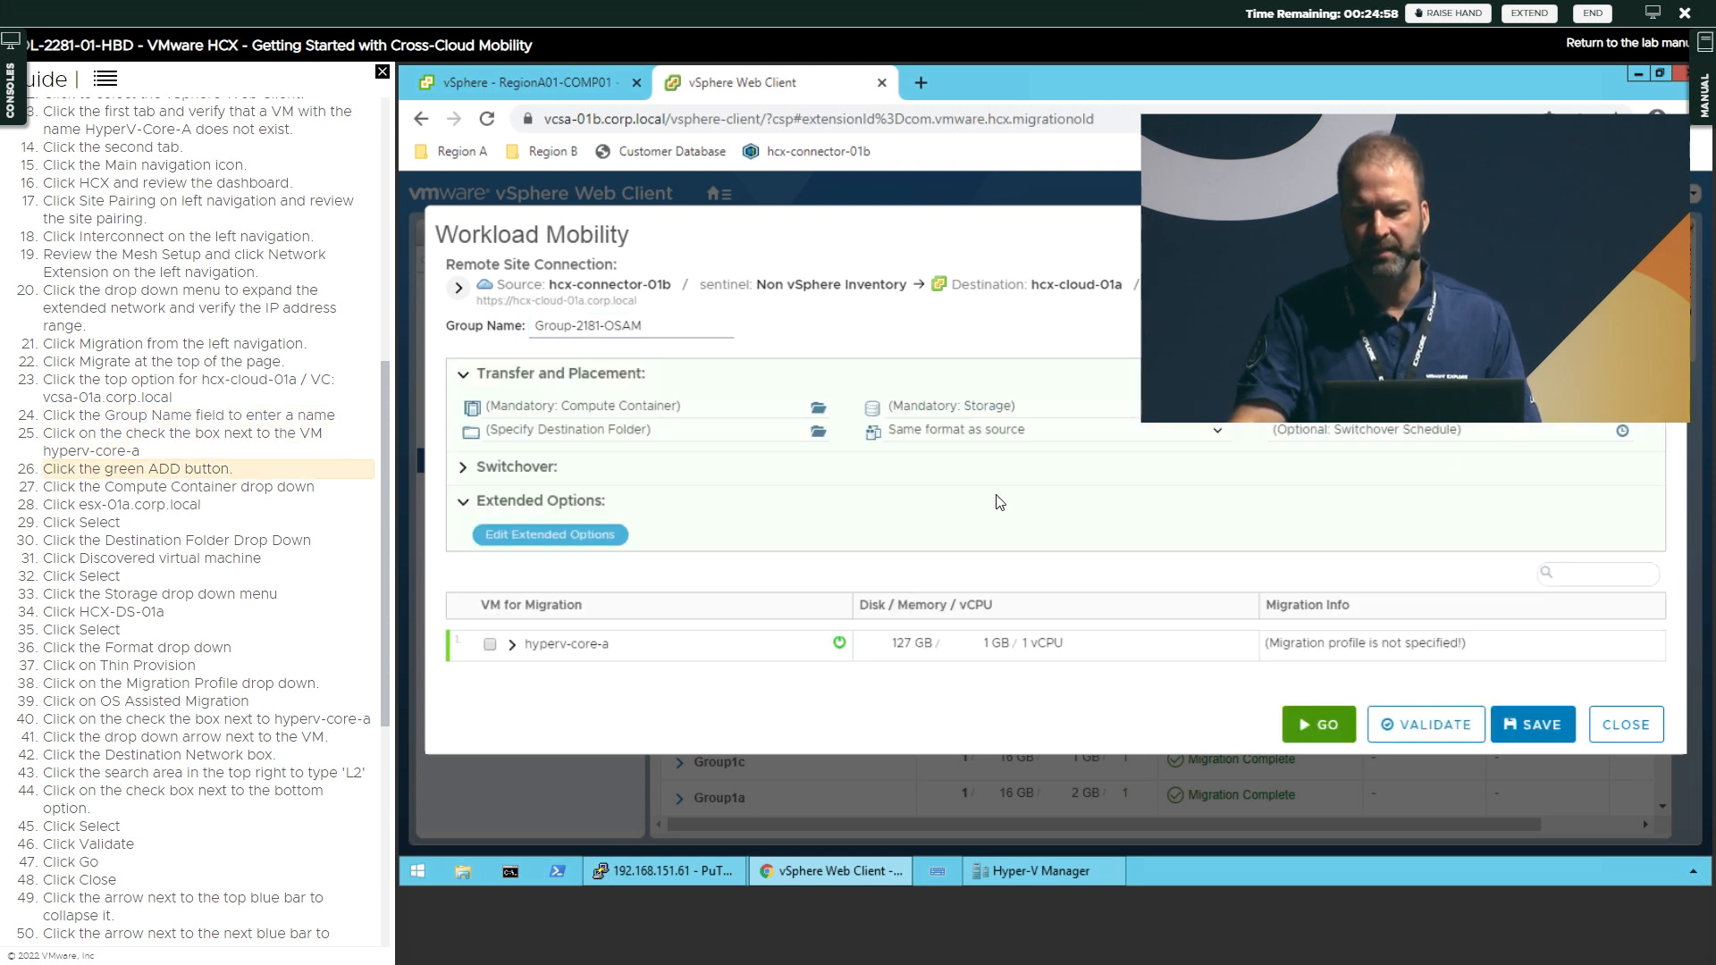
Set the compute container to esx-01a.corp.local and the destination folder to Discovered virtual machine
{"action": "left_click", "coordinate": [695, 411]}
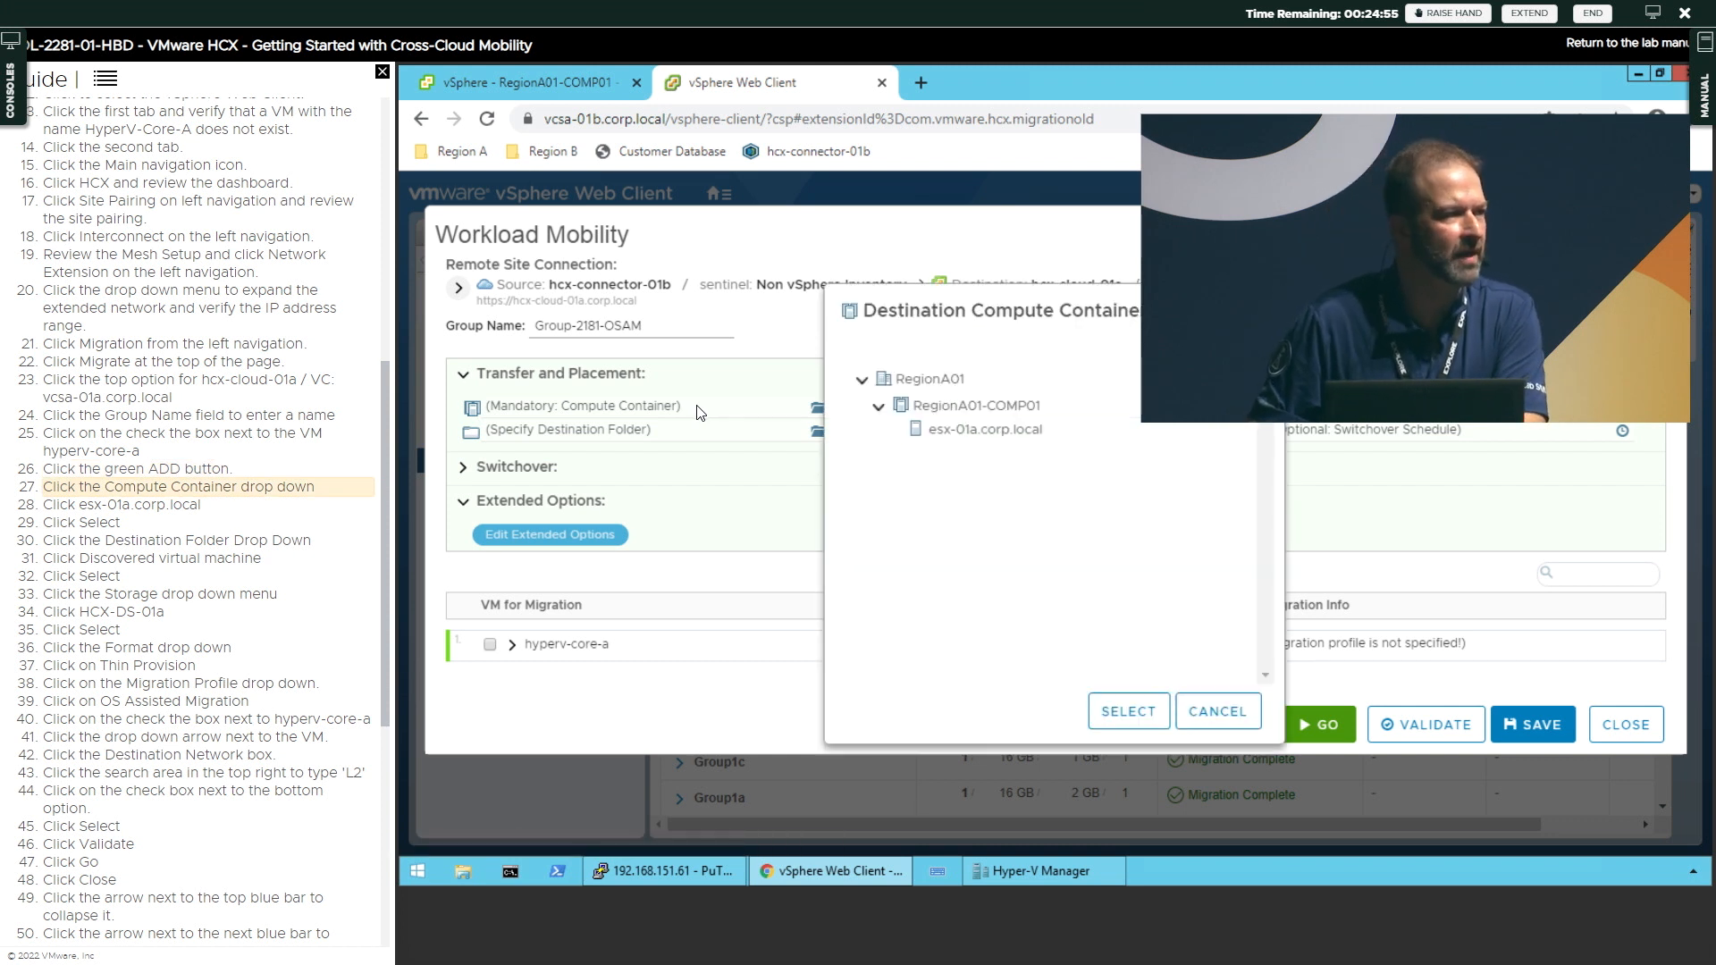
{"action": "left_click", "coordinate": [1057, 433]}
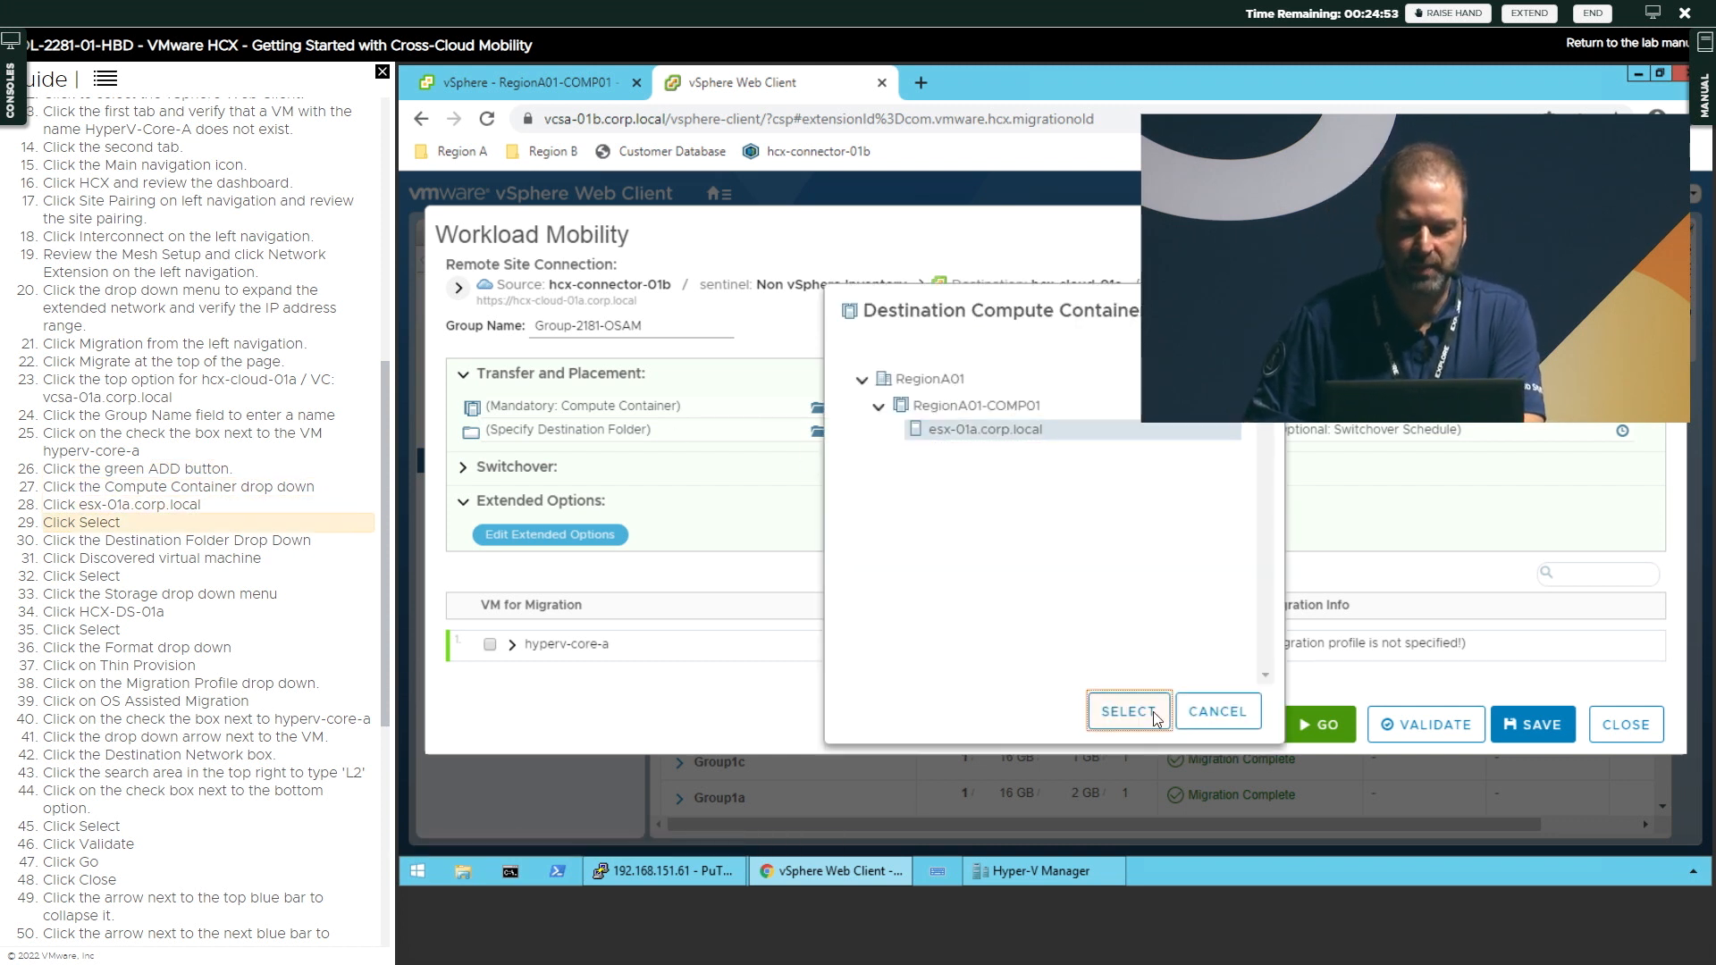
{"action": "left_click", "coordinate": [1149, 712]}
{"action": "left_click", "coordinate": [707, 433]}
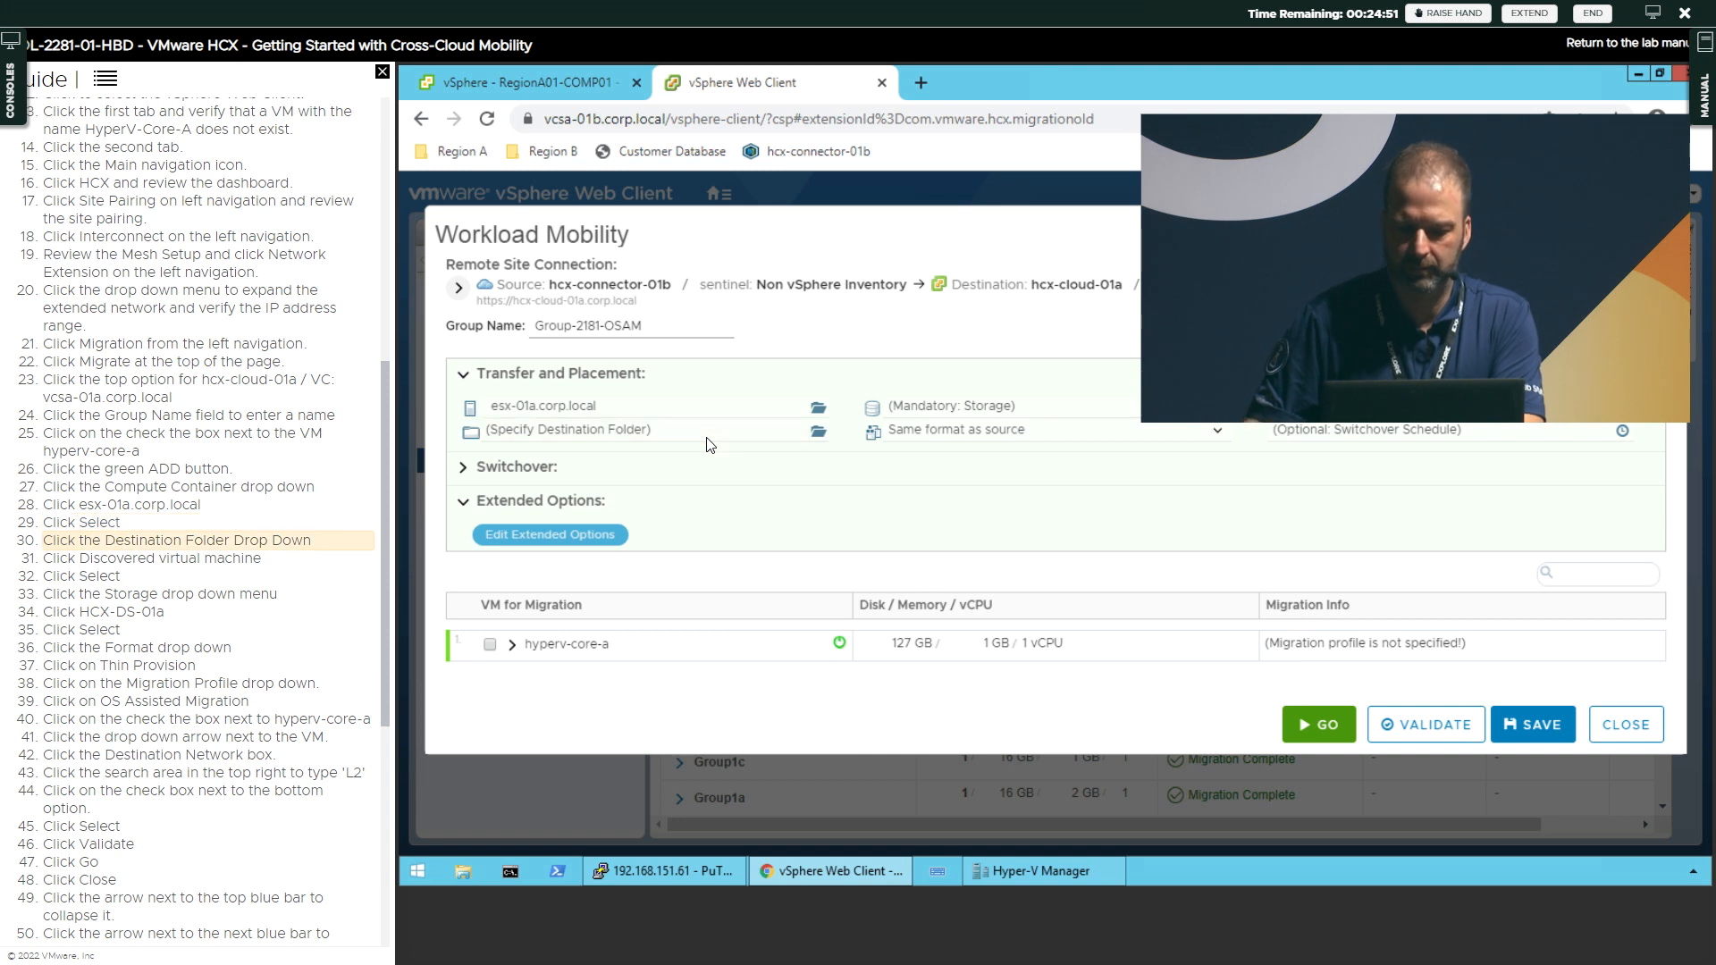
{"action": "key", "text": "Right"}
{"action": "key", "text": "Right"}
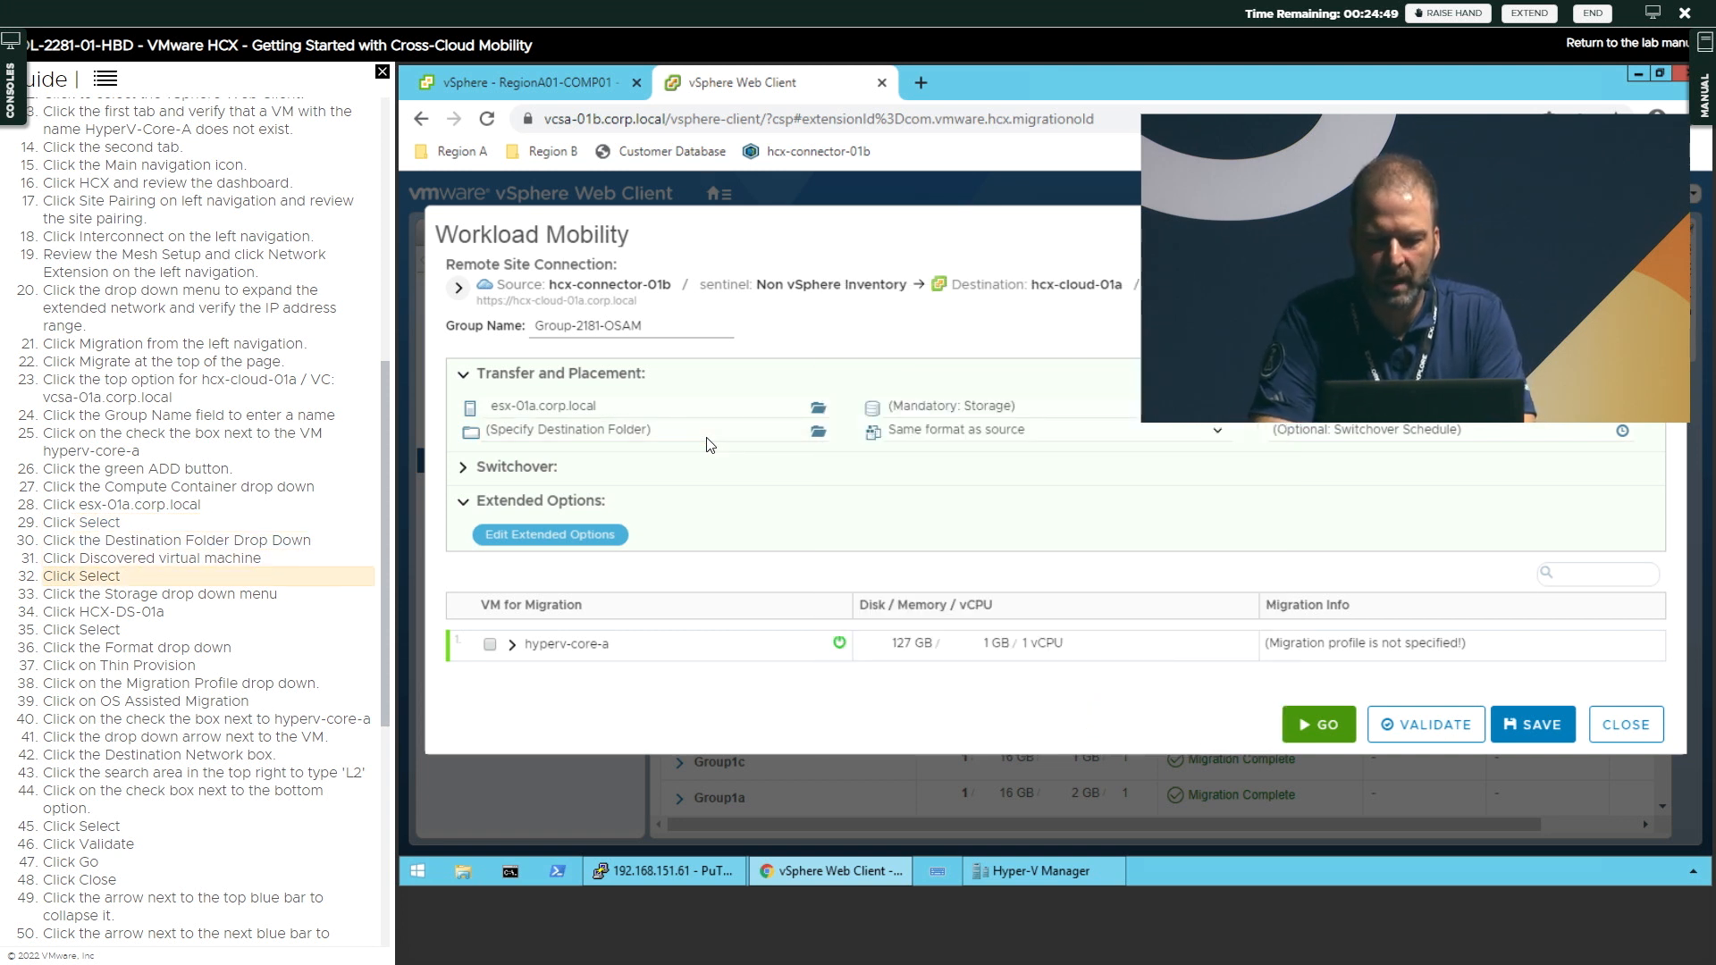
{"action": "key", "text": "Right"}
Set the destination storage to HCX-DS-01a with the Thin Provision disk format
{"action": "key", "text": "Right"}
{"action": "key", "text": "Right"}
{"action": "key", "text": "Right"}
{"action": "key", "text": "Right"}
{"action": "key", "text": "Right"}
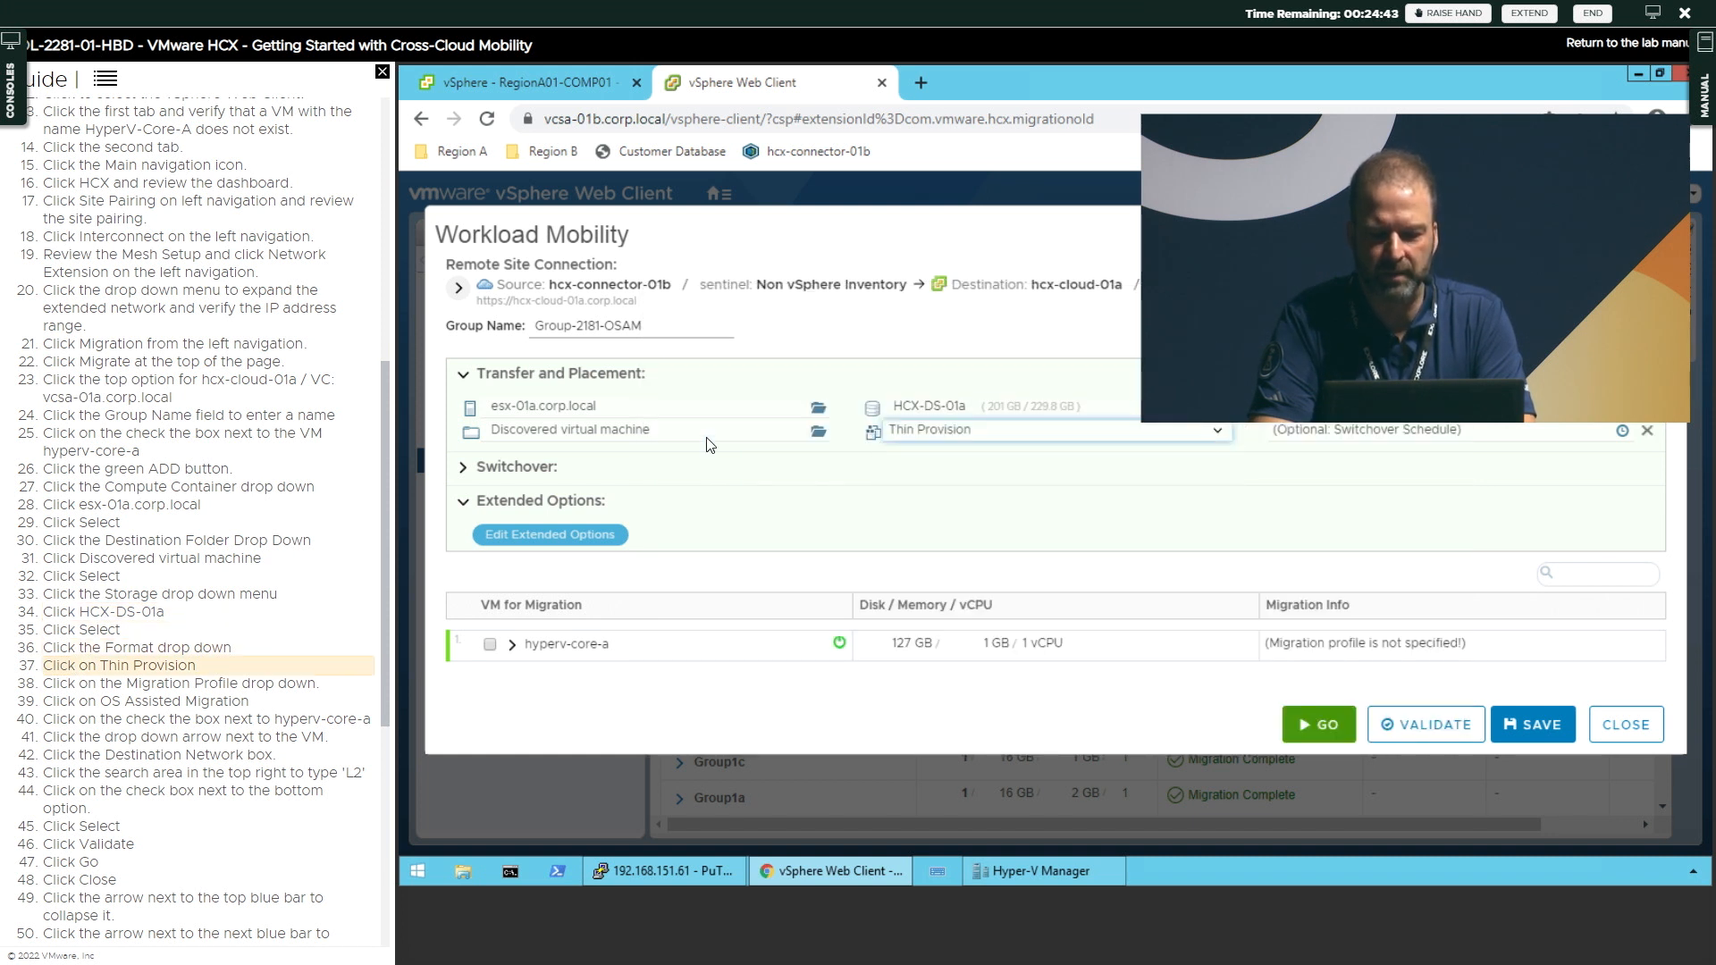
Set the migration profile to OS Assisted Migration, then select hyperv-core-a and expand its migration details
{"action": "key", "text": "Right"}
{"action": "key", "text": "Right"}
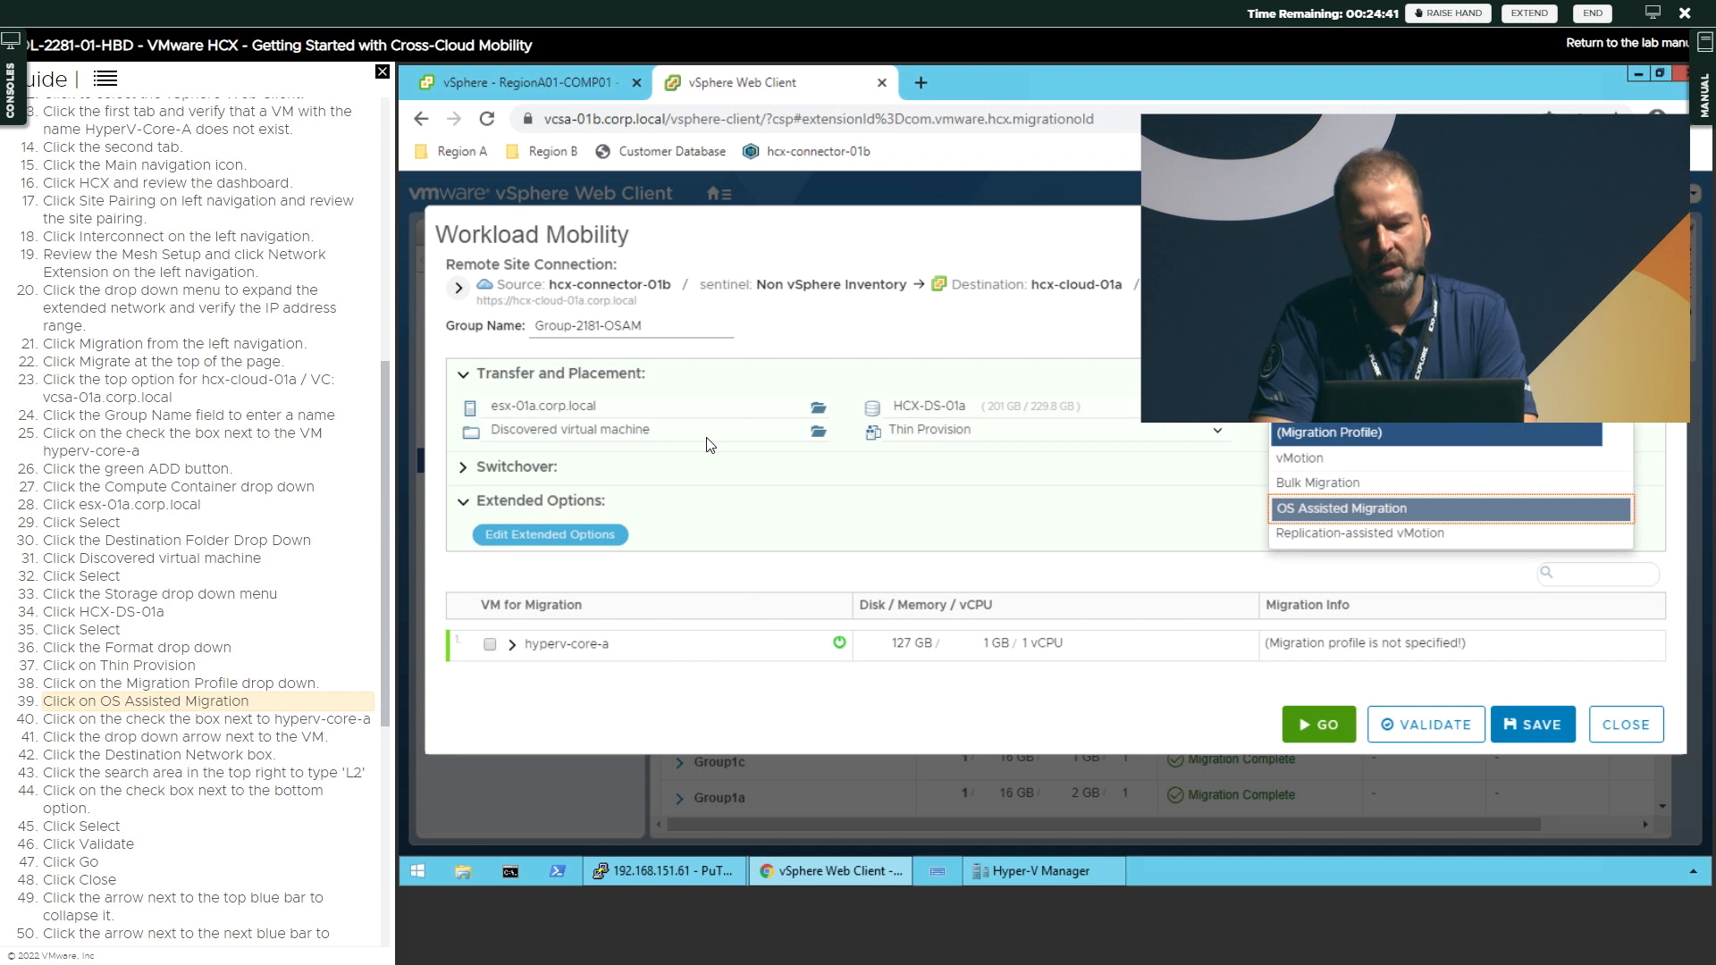
{"action": "key", "text": "Right"}
{"action": "key", "text": "Right"}
{"action": "key", "text": "Right"}
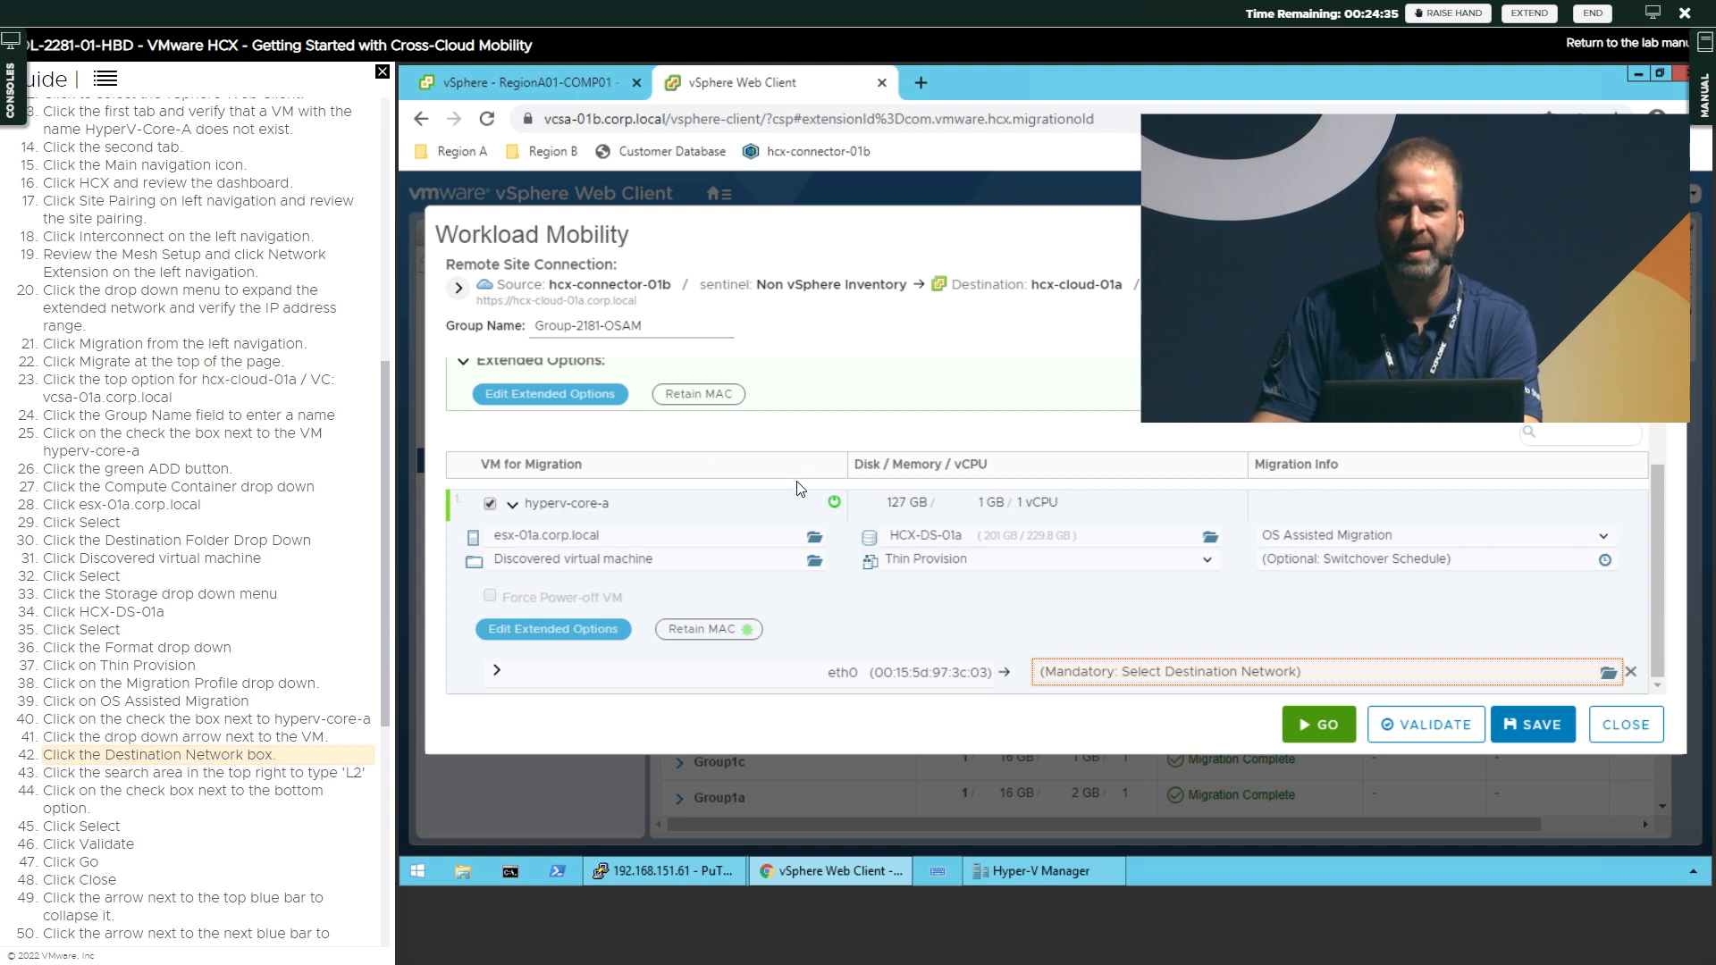
Map eth0 of hyperv-core-a to the L2E_VM-RegionB01-vDS-COM-1-10b3328a NSX Logical Switch, filtering the networks by L2
{"action": "left_click", "coordinate": [1073, 673]}
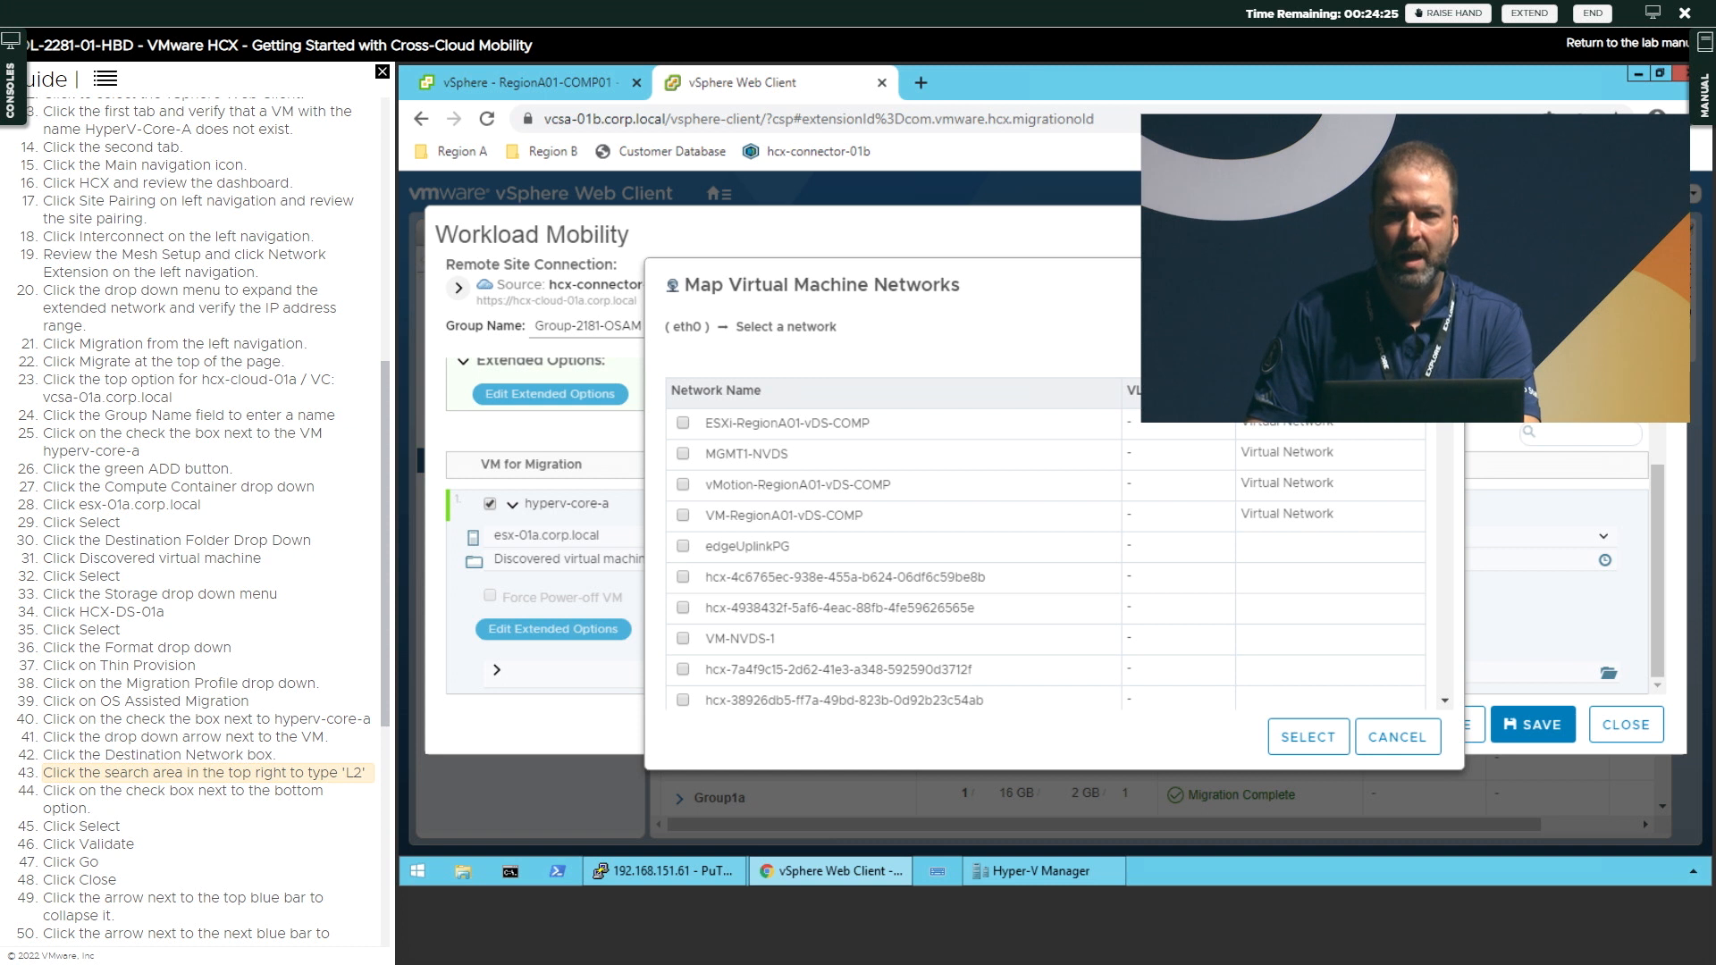
{"action": "type", "text": "L2"}
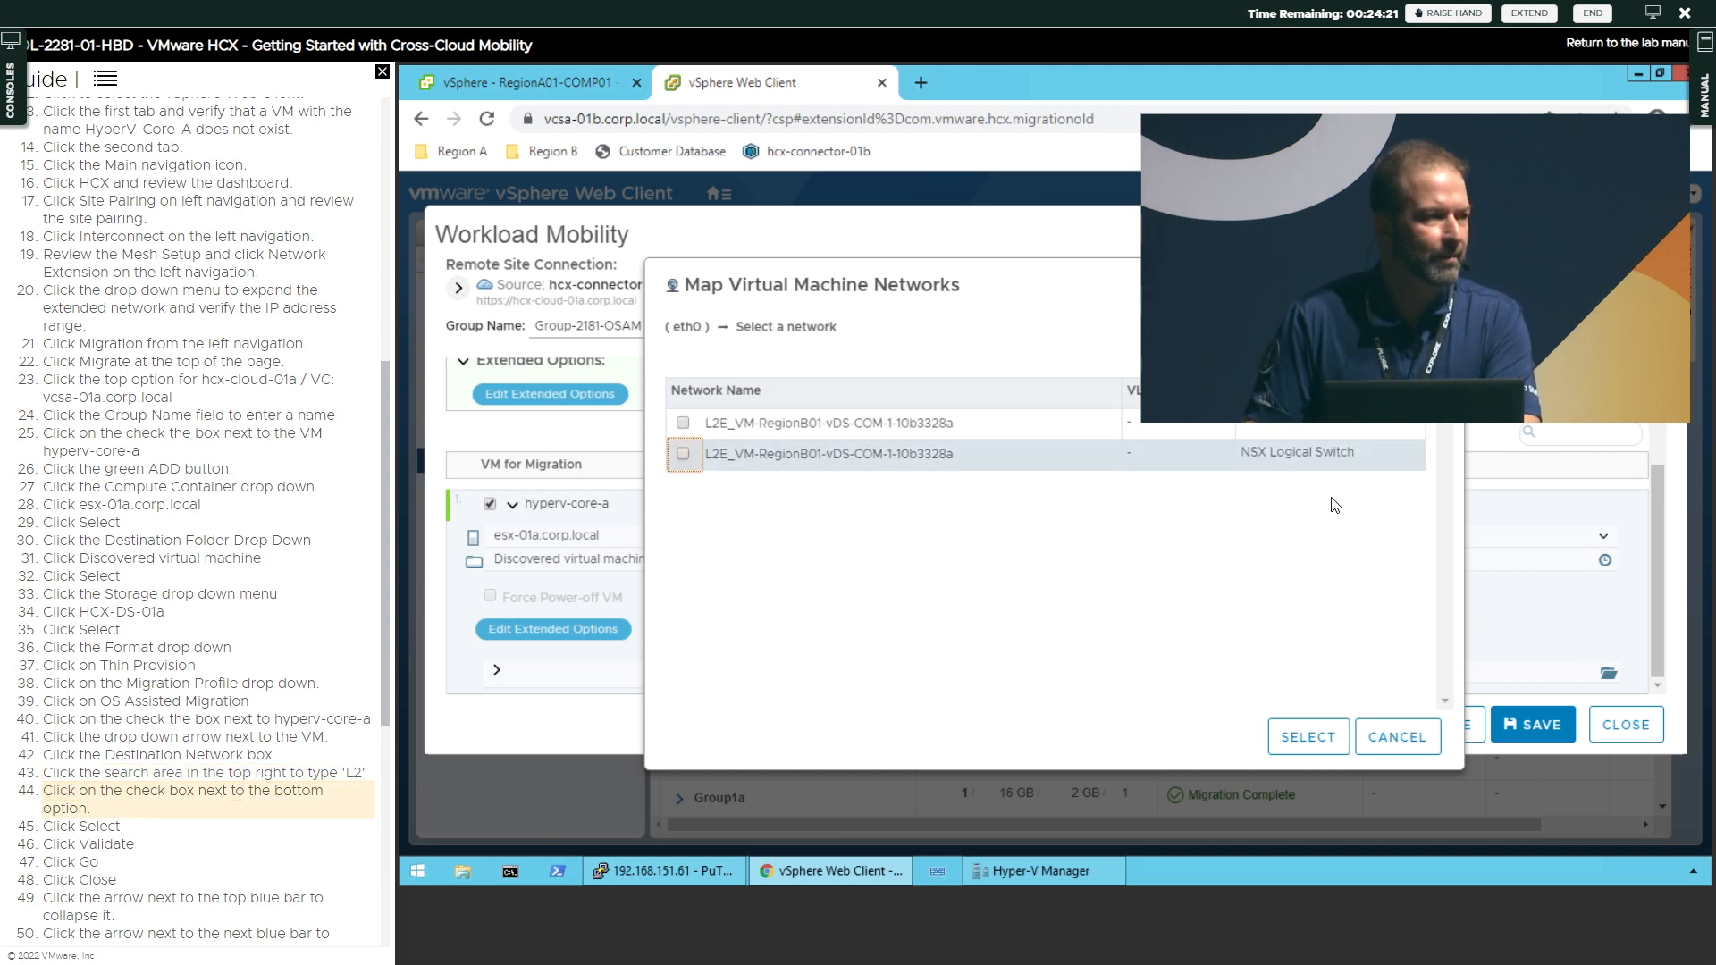
{"action": "left_click", "coordinate": [685, 455]}
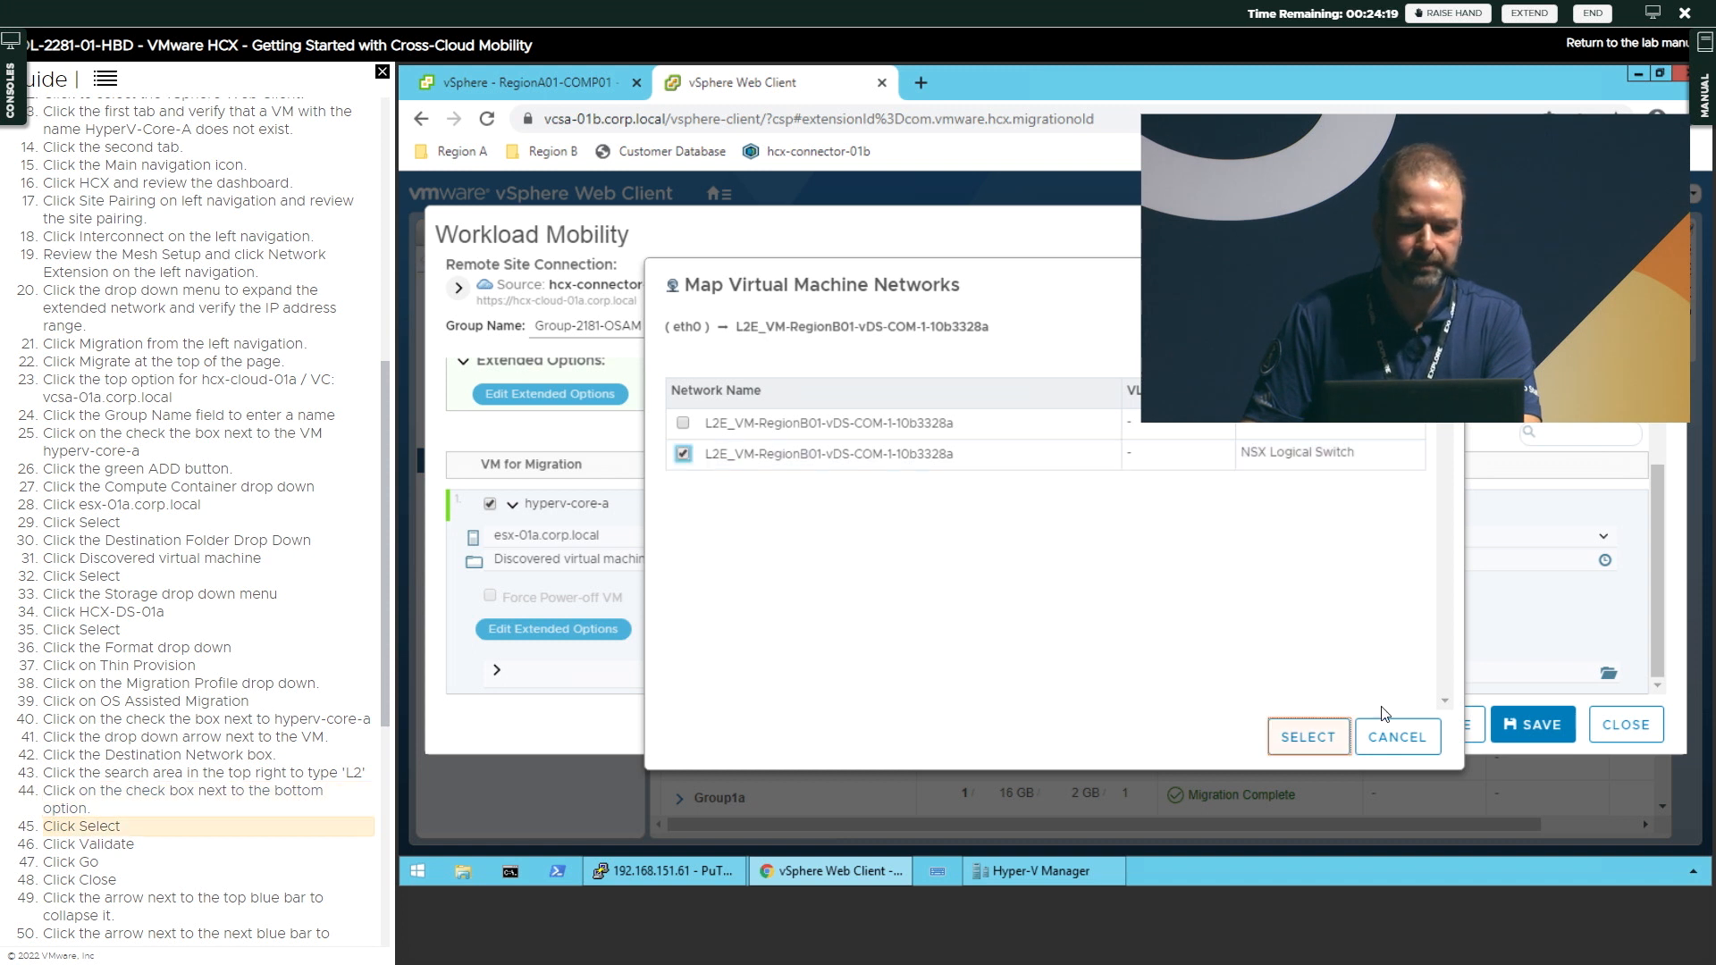
{"action": "left_click", "coordinate": [1307, 737]}
Validate the Group-2181-OSAM migration, start it, and close the Workload Mobility dialog
{"action": "left_click", "coordinate": [1310, 726]}
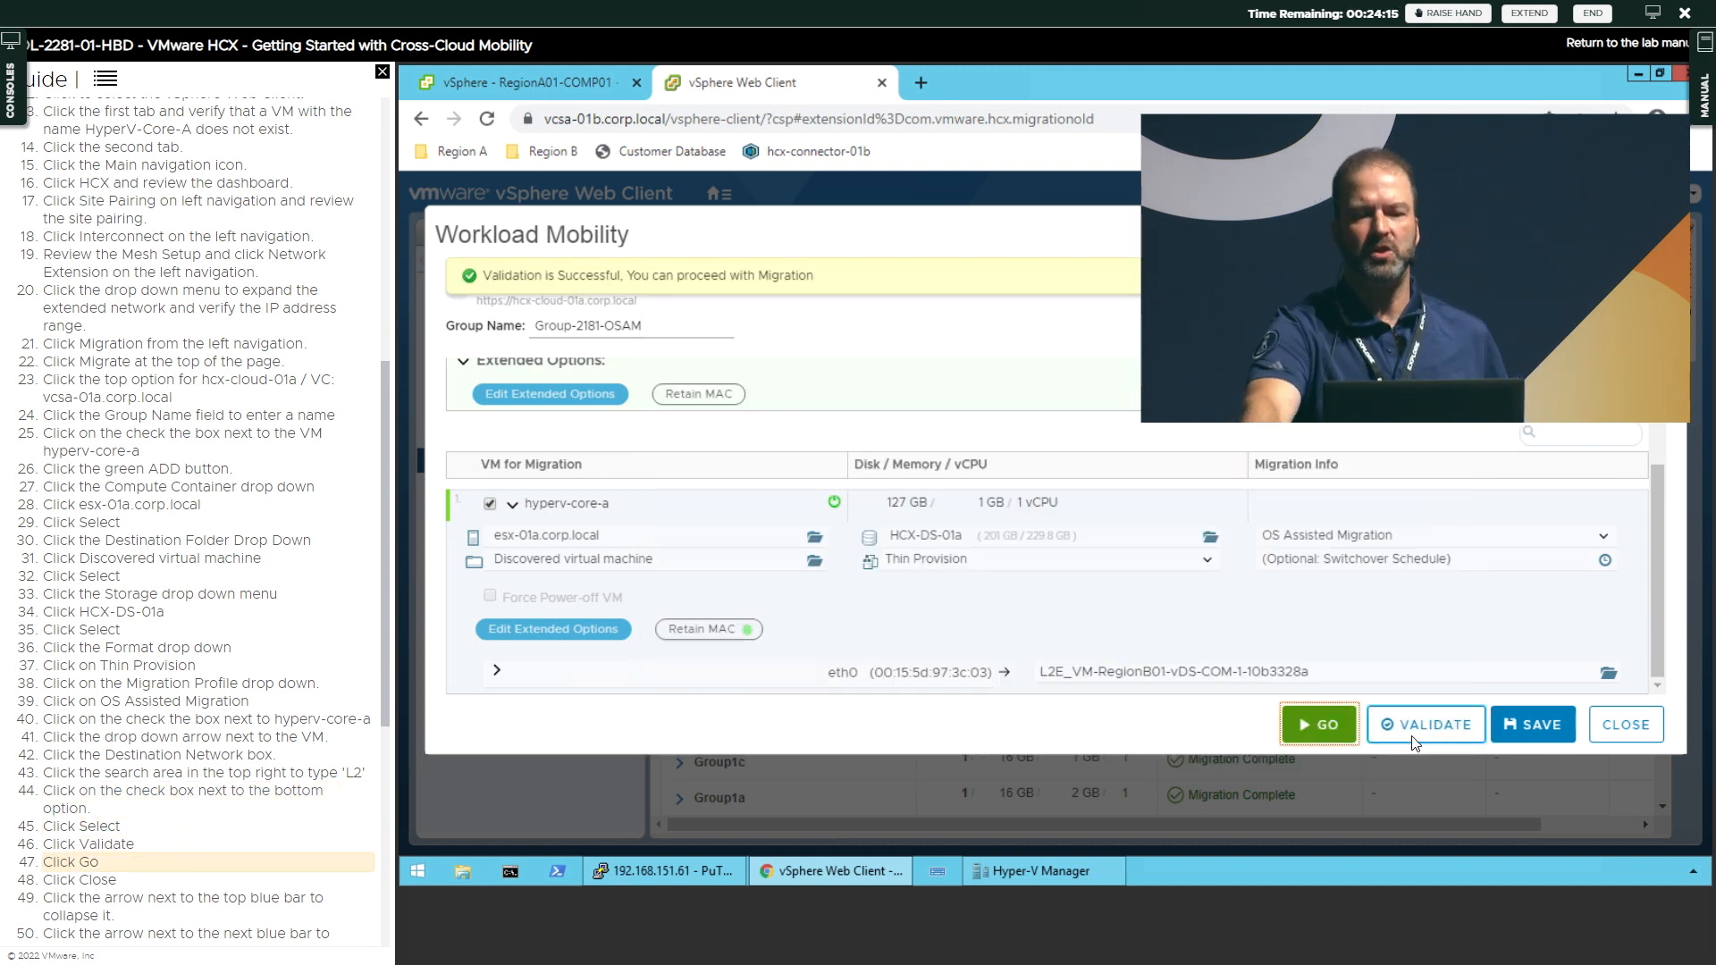
{"action": "left_click", "coordinate": [1306, 722]}
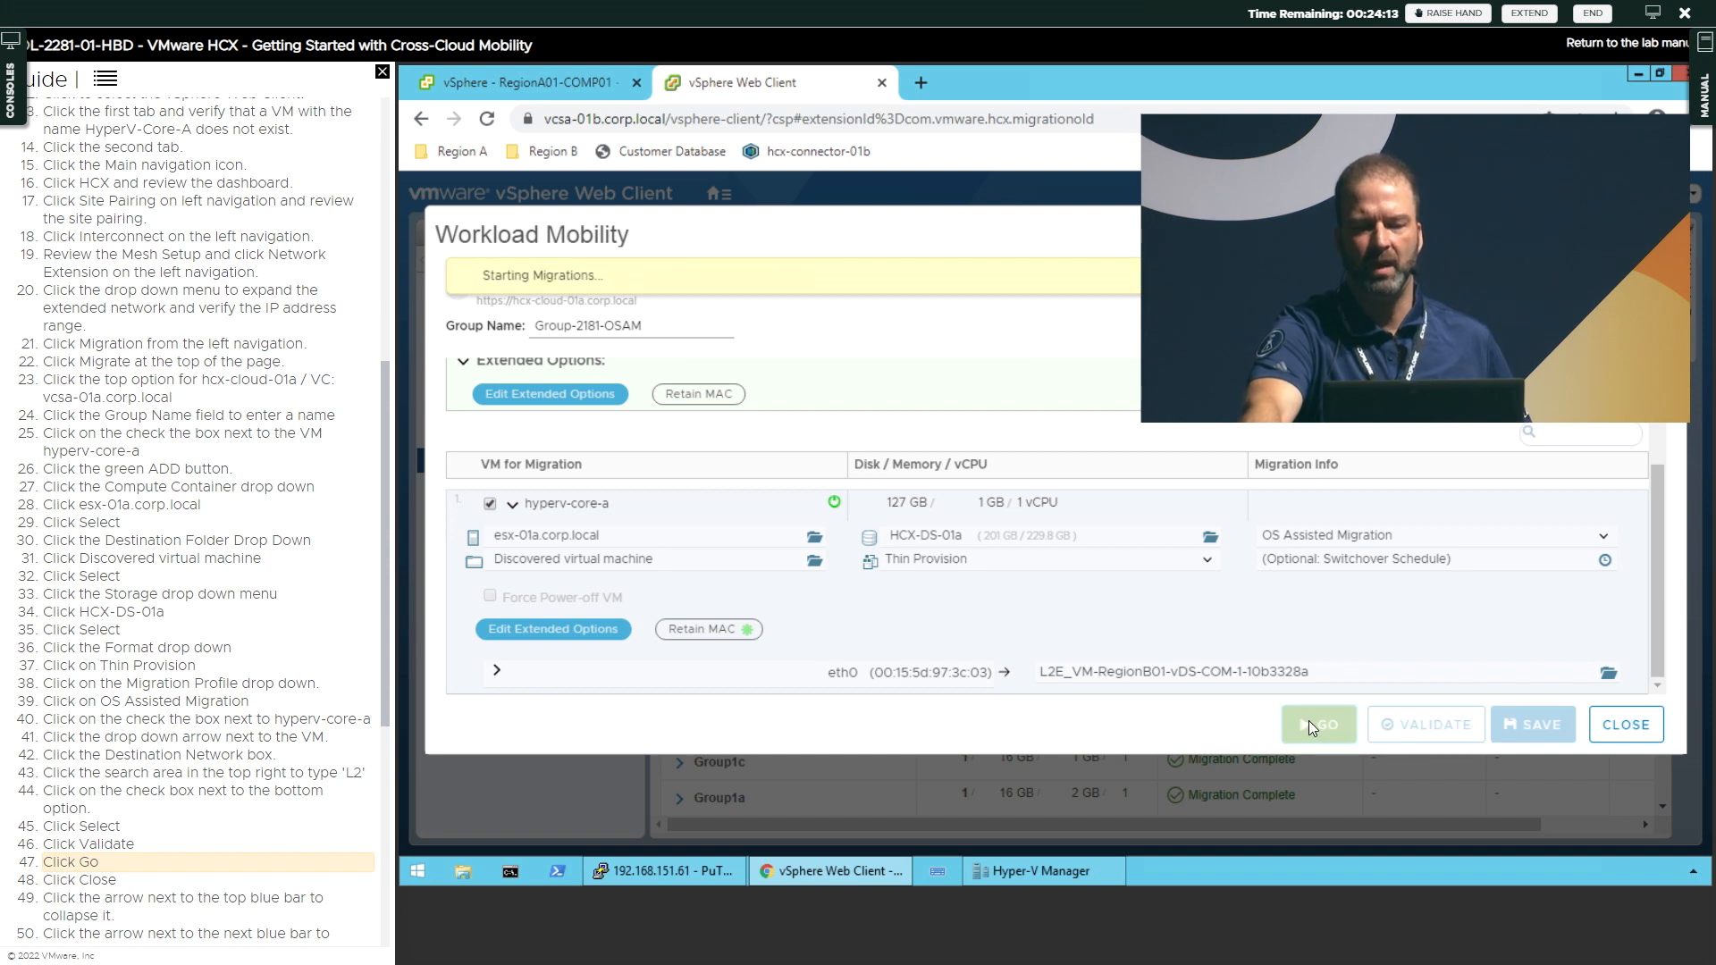
{"action": "left_click", "coordinate": [1626, 725]}
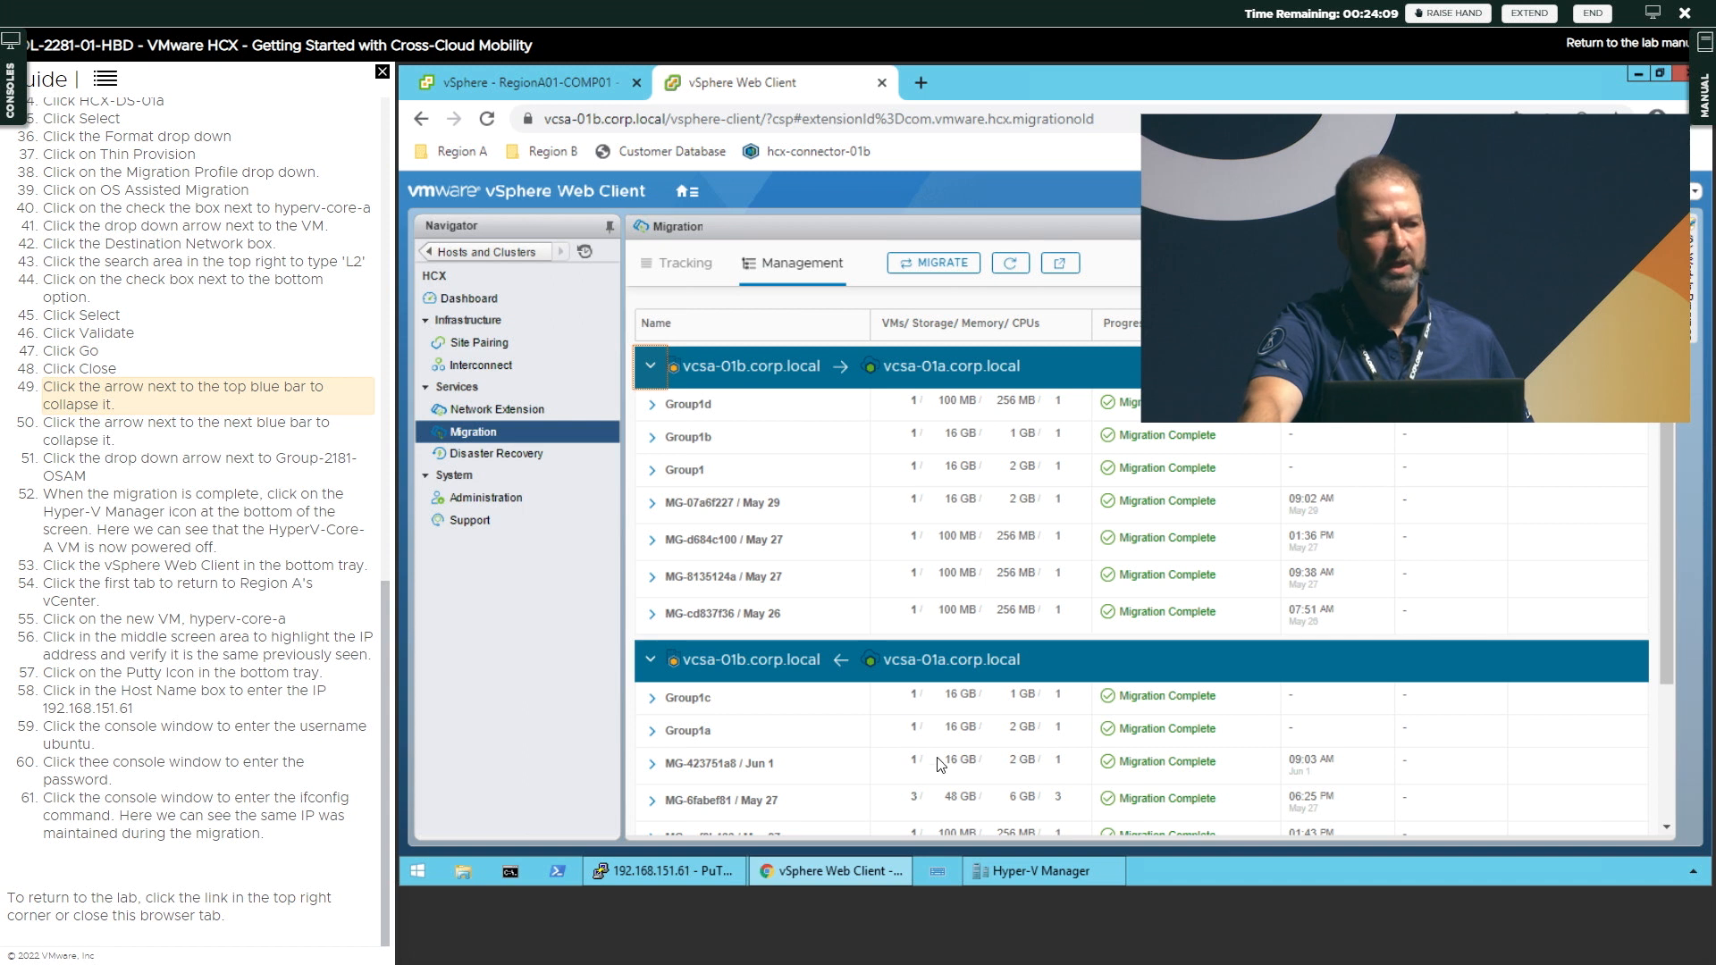
Collapse both migration lists between vcsa-01b and vcsa-01a, and expand Group-2181-OSAM to check its progress
{"action": "left_click", "coordinate": [653, 370]}
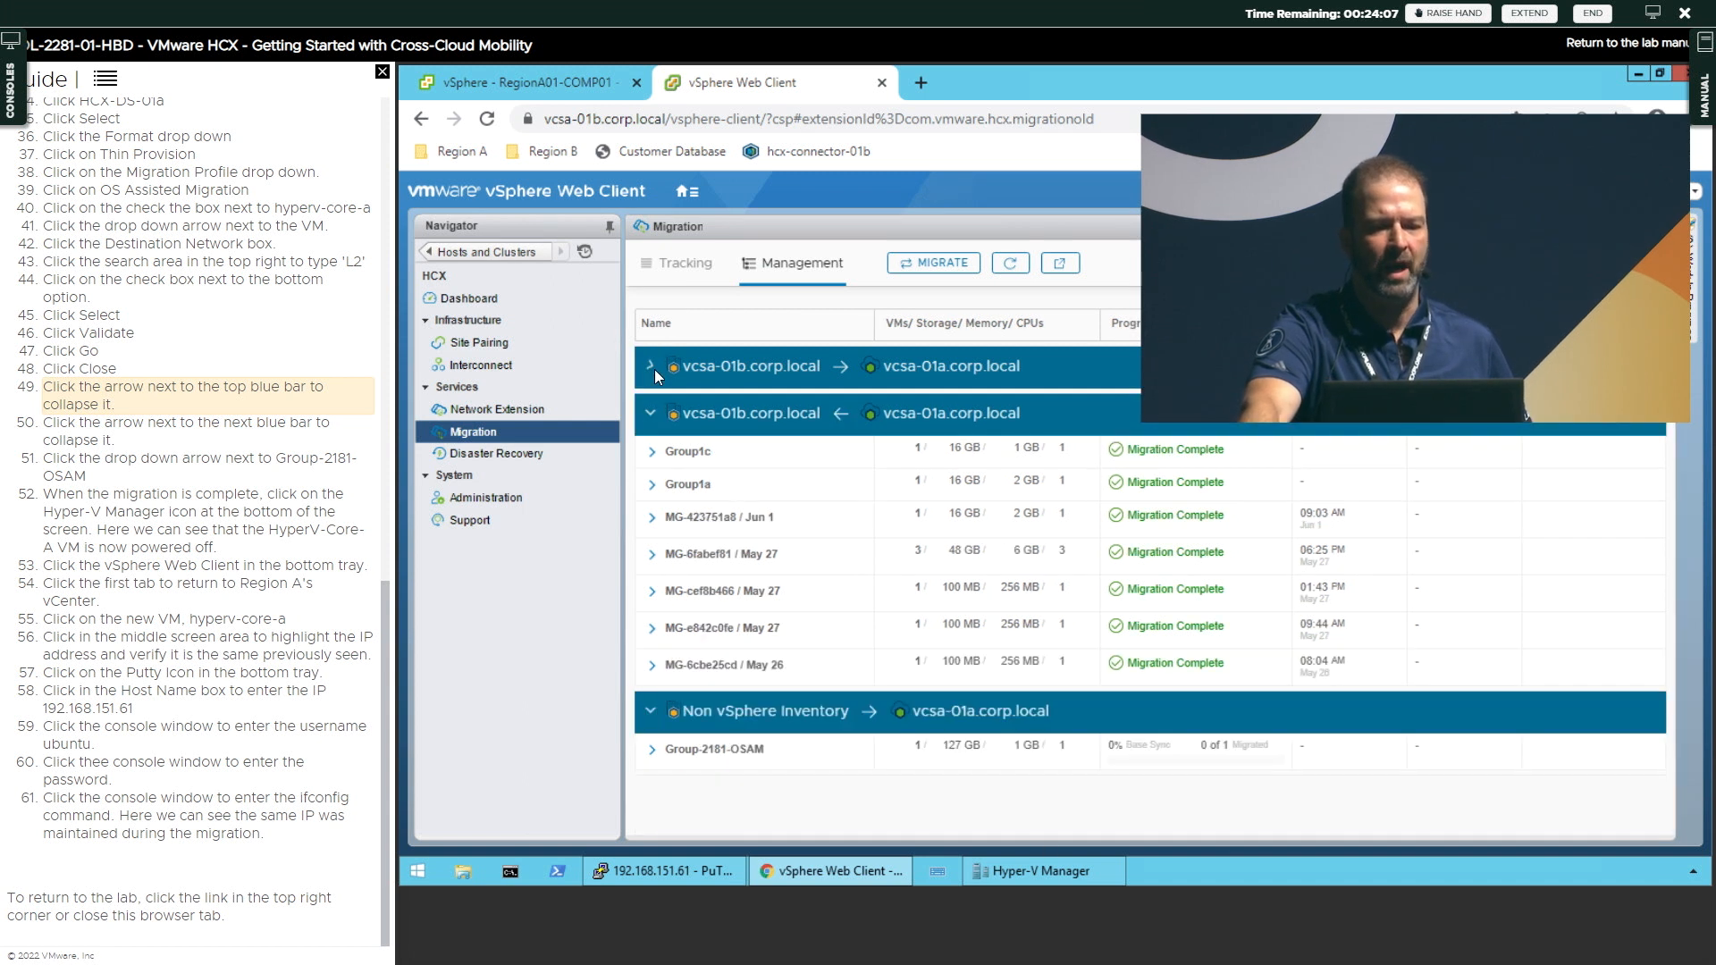
{"action": "left_click", "coordinate": [657, 416]}
{"action": "left_click", "coordinate": [652, 499]}
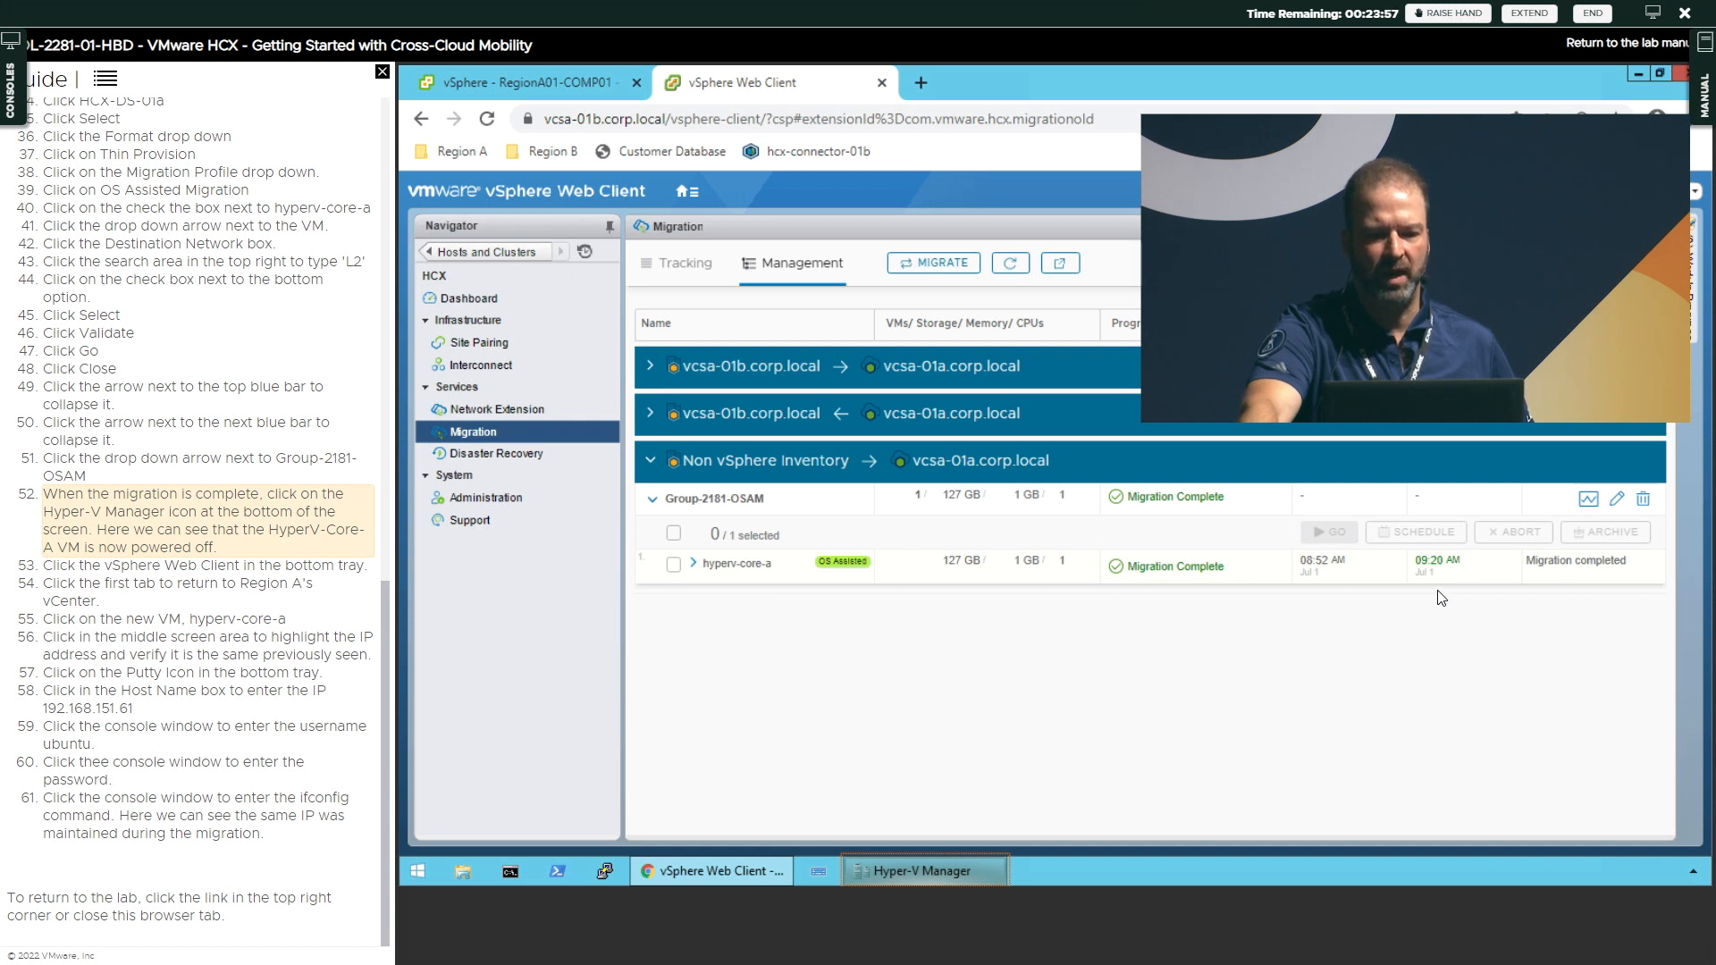
Check the state of HyperV-Core-A in Hyper-V Manager, then the IP address of hyperv-core-a in Region A's vSphere Client
{"action": "left_click", "coordinate": [919, 859]}
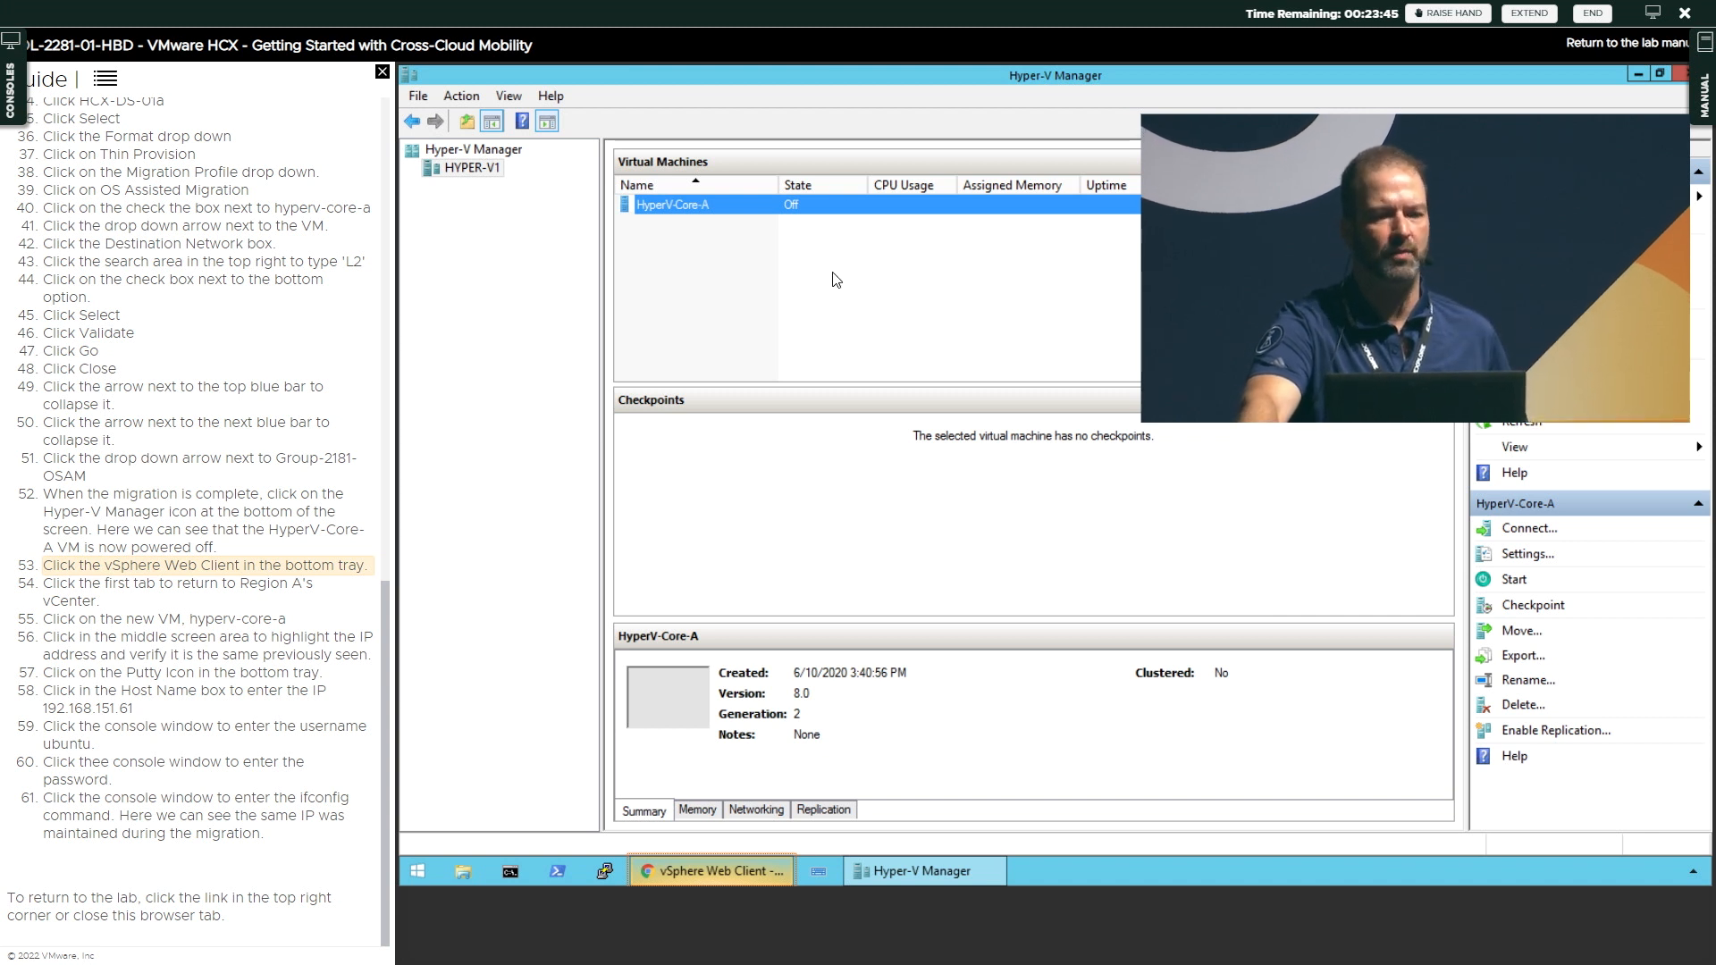
{"action": "left_click", "coordinate": [743, 871]}
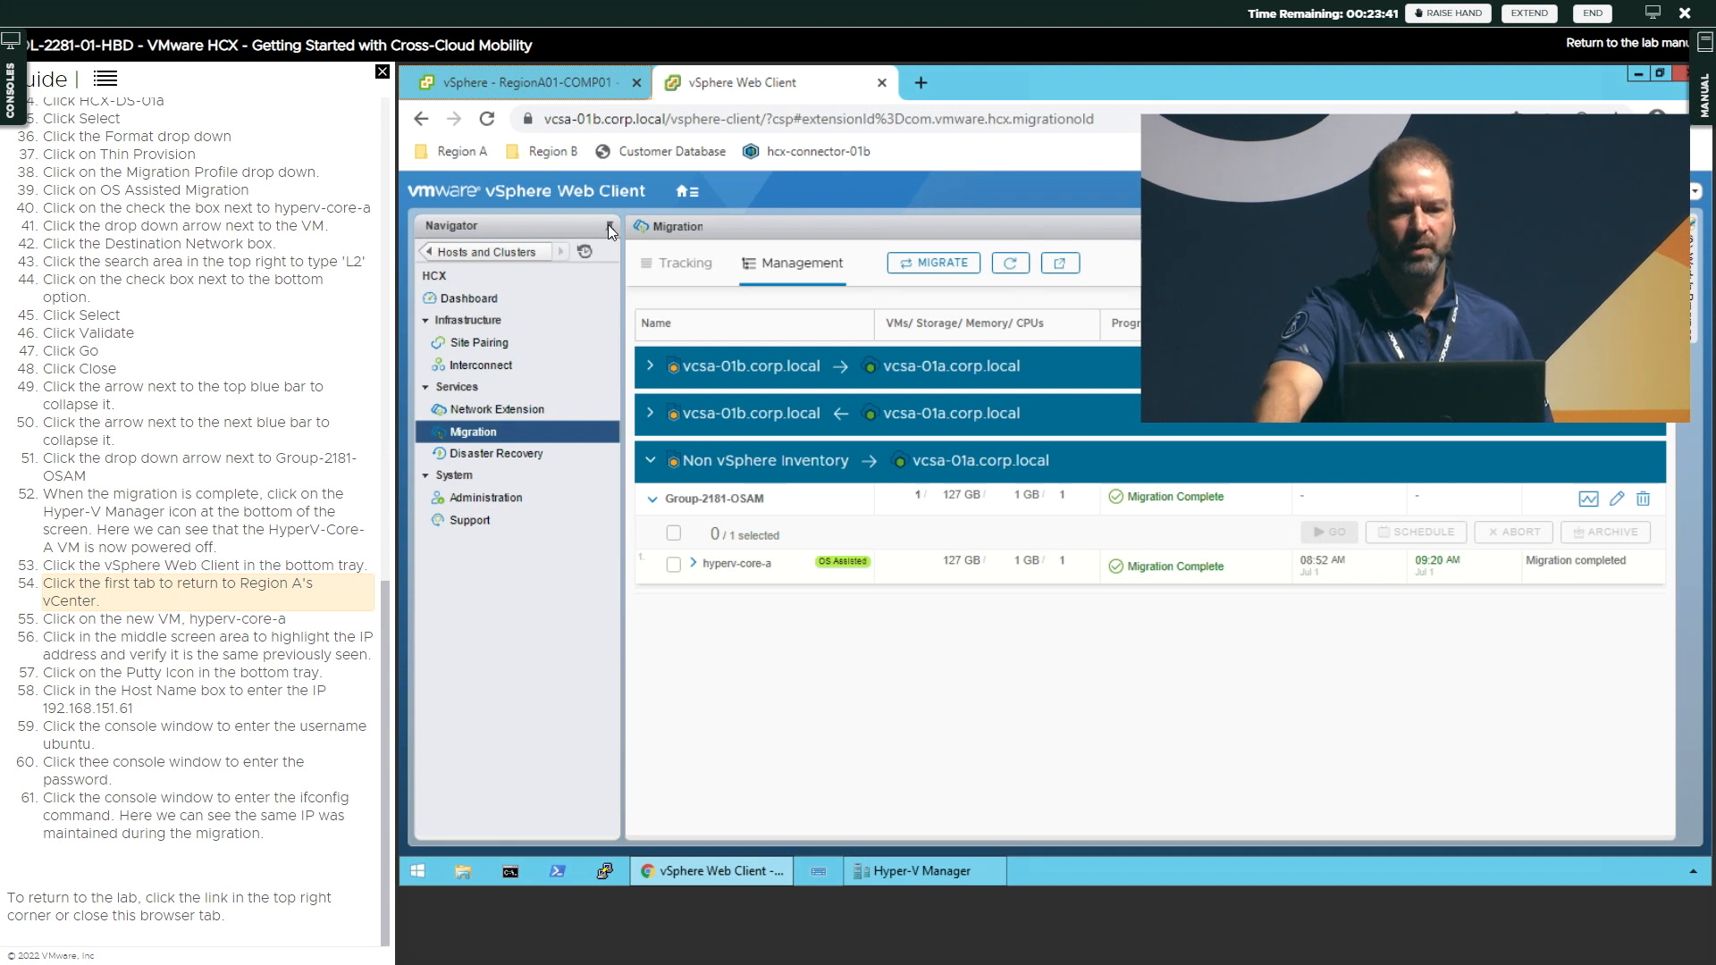
{"action": "key", "text": "Right"}
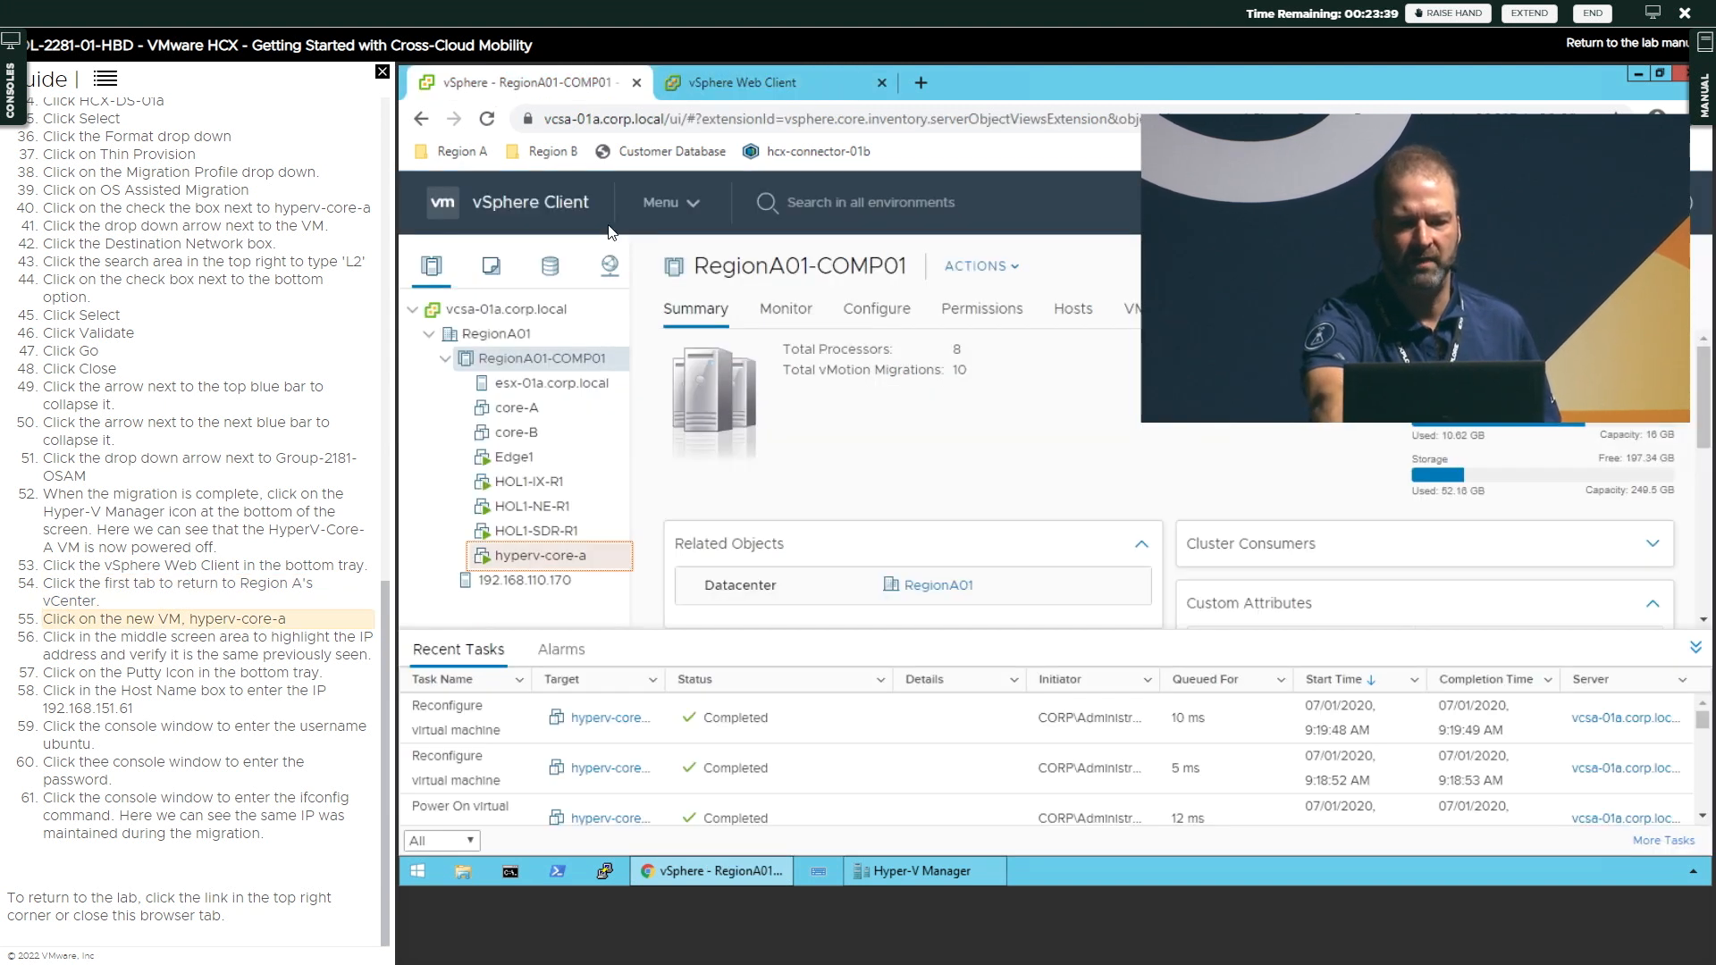
{"action": "left_click", "coordinate": [534, 557]}
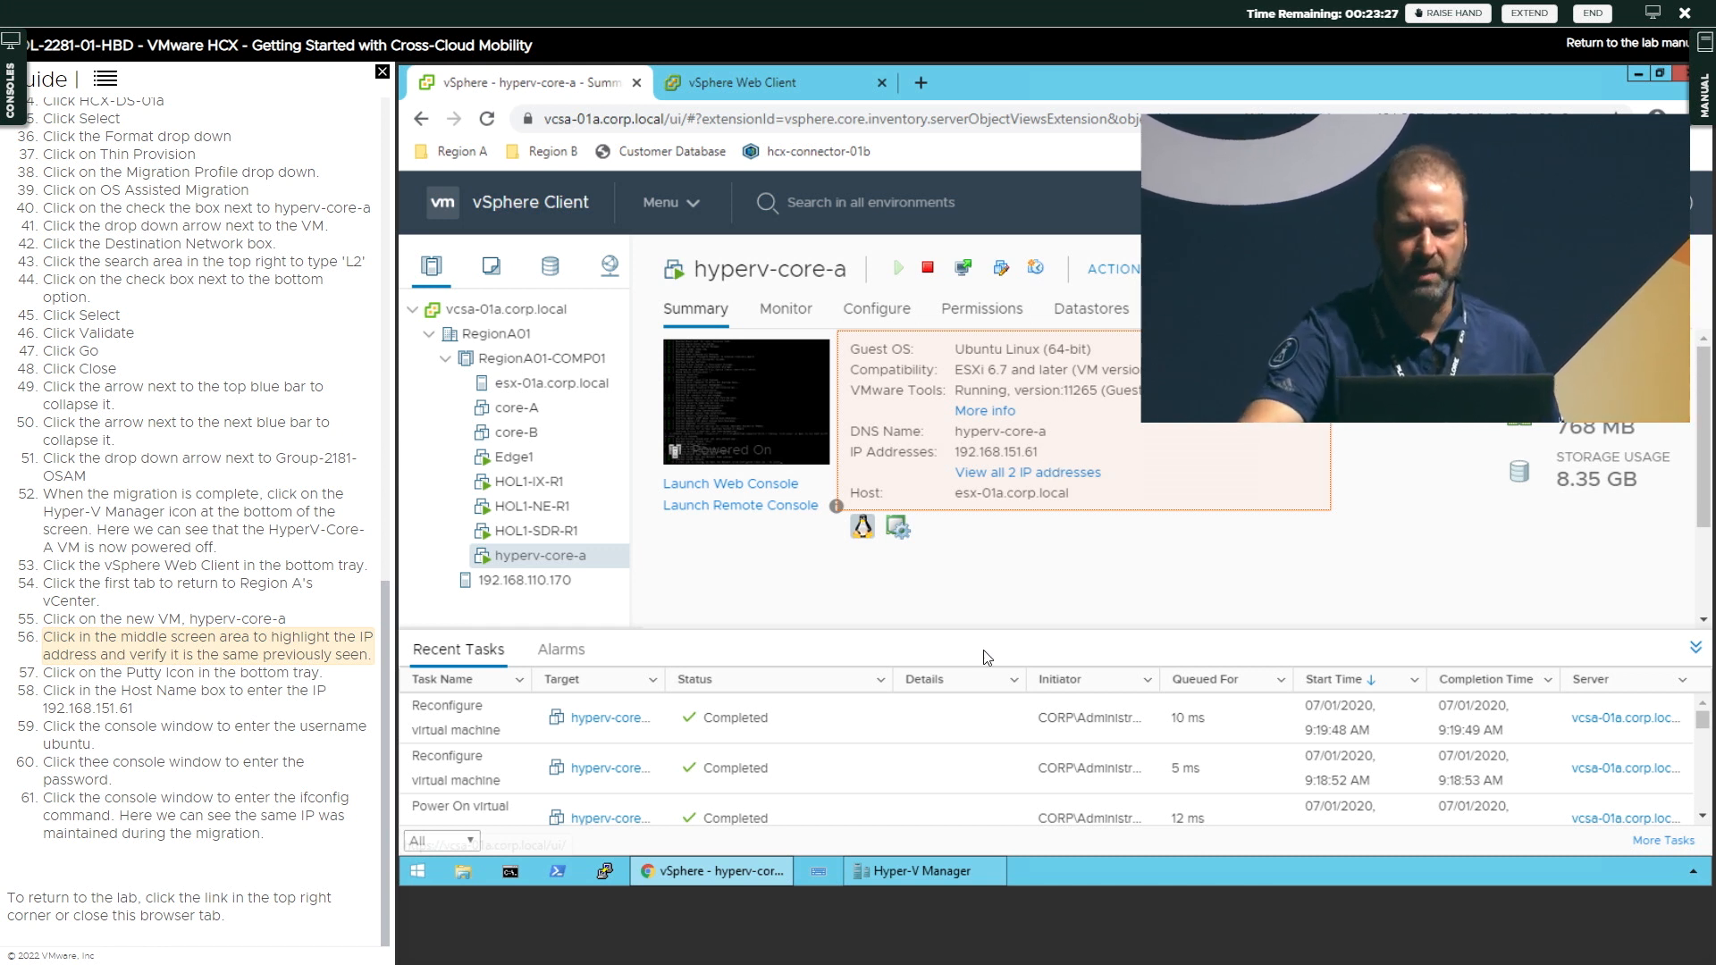
{"action": "key", "text": "Right"}
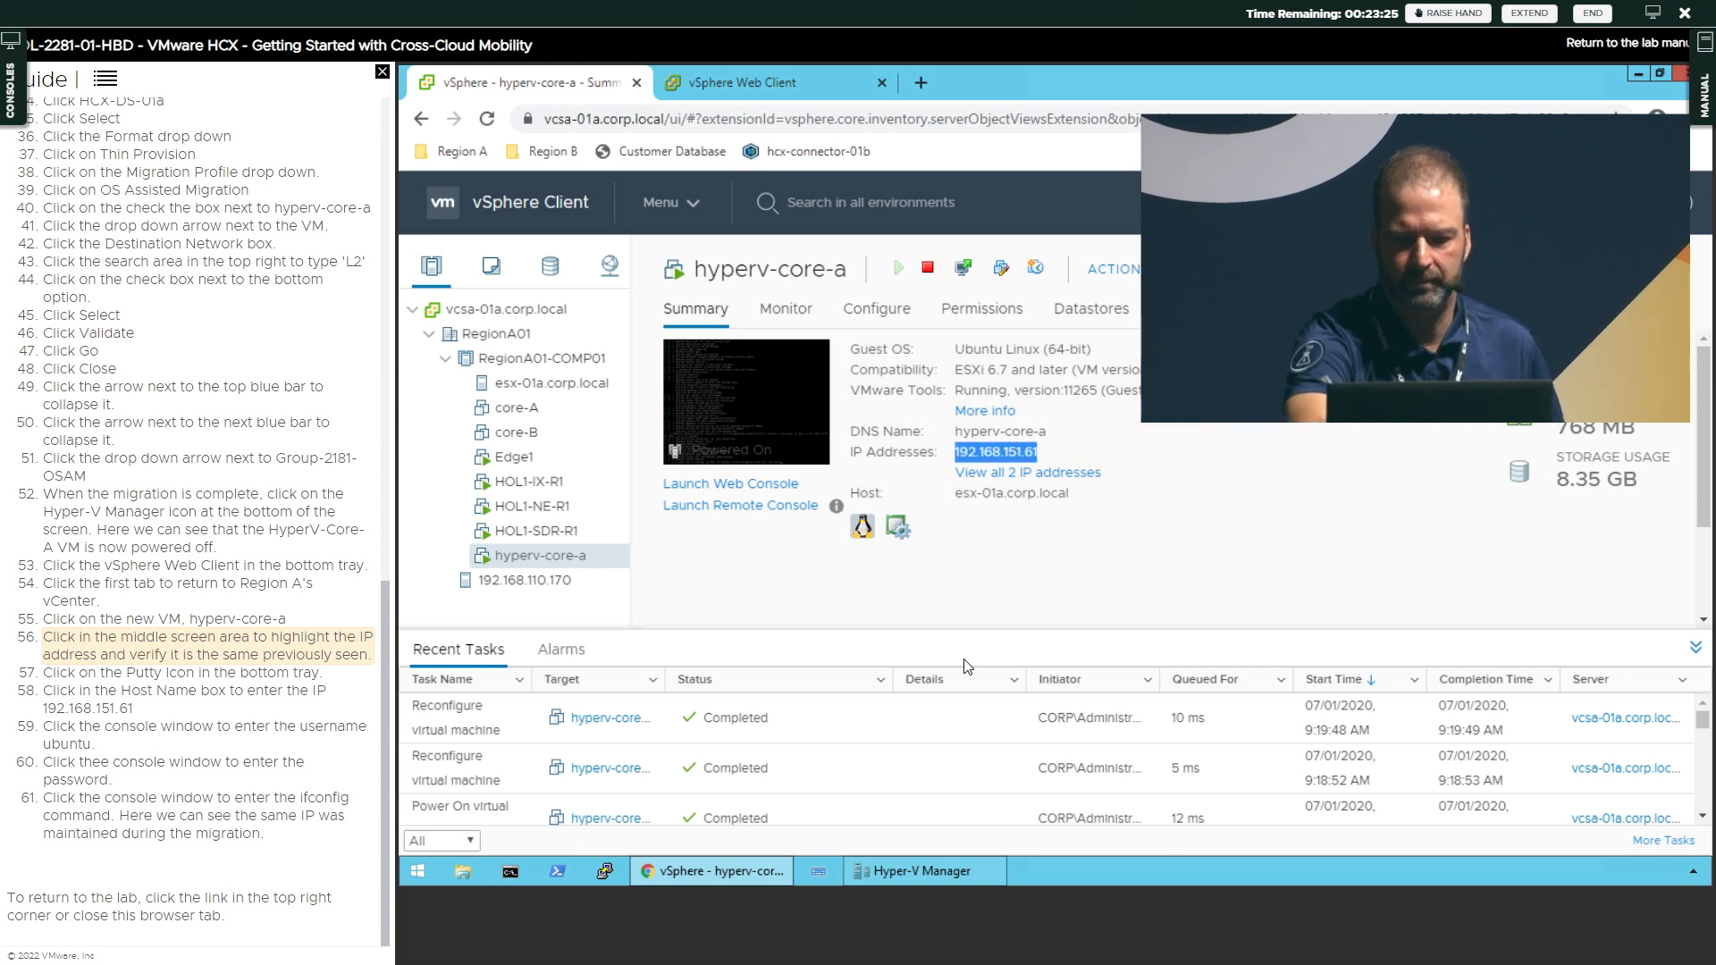
{"action": "key", "text": "Right"}
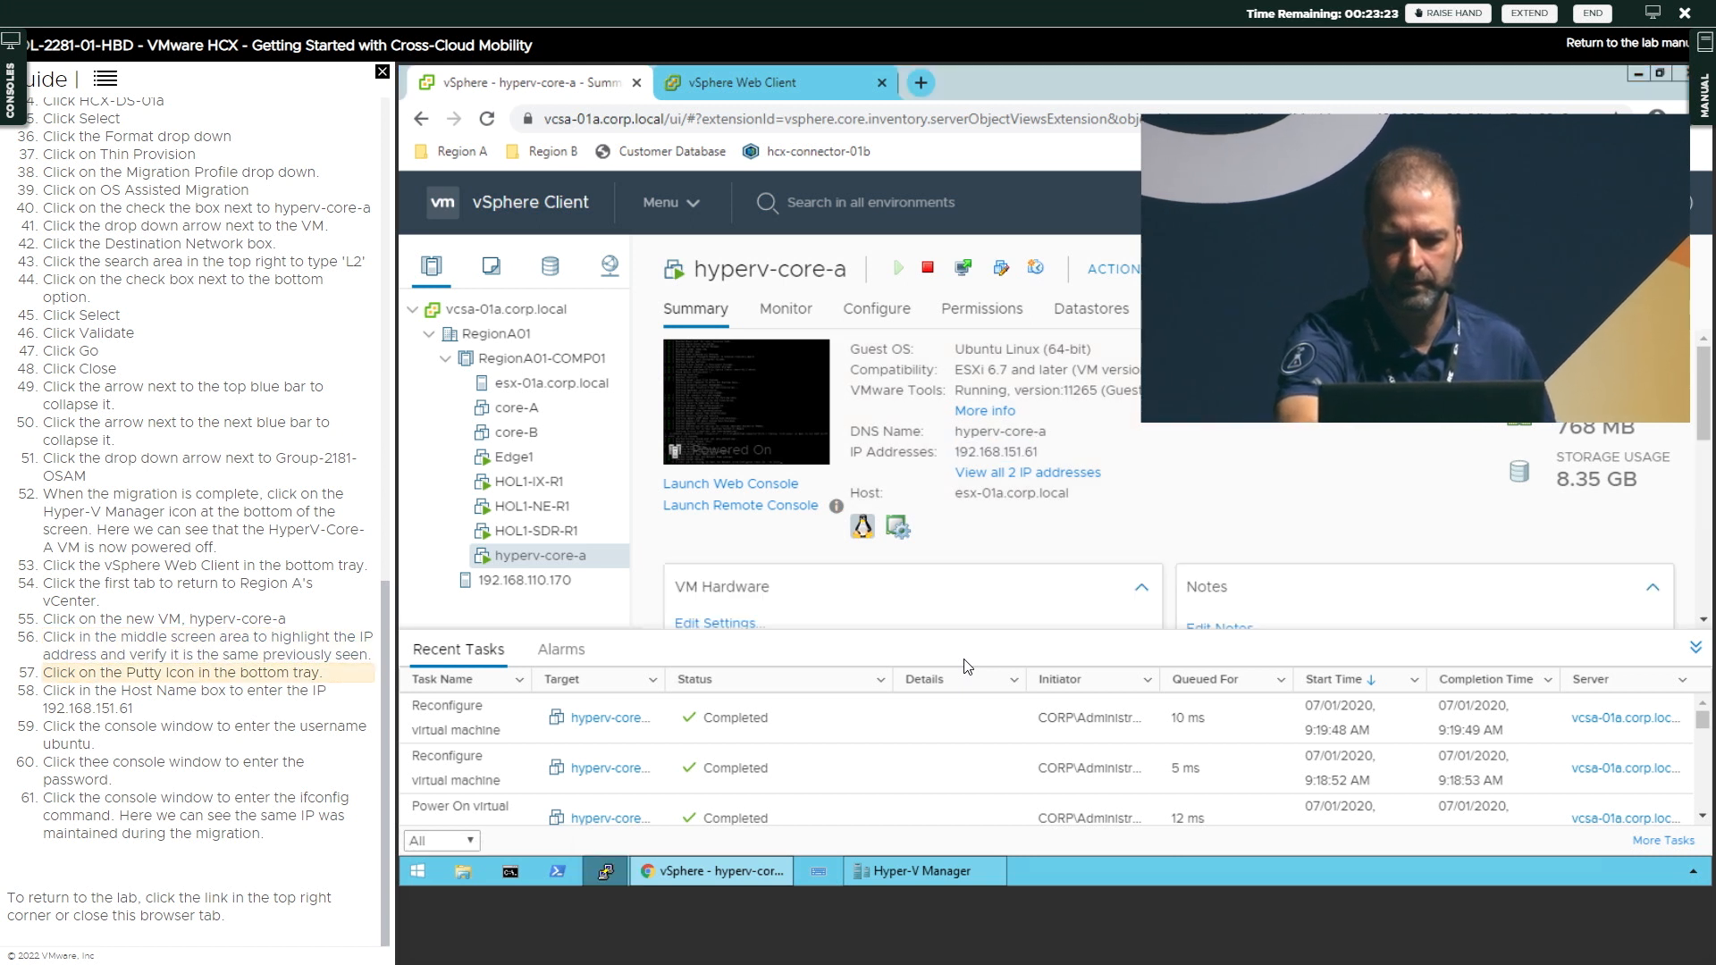
Open a PuTTY session to 192.168.151.61, log in as ubuntu with the account password, and run ifconfig
{"action": "type", "text": "192.168.151.61"}
{"action": "key", "text": "Return"}
{"action": "type", "text": "ubuntu"}
{"action": "key", "text": "Return"}
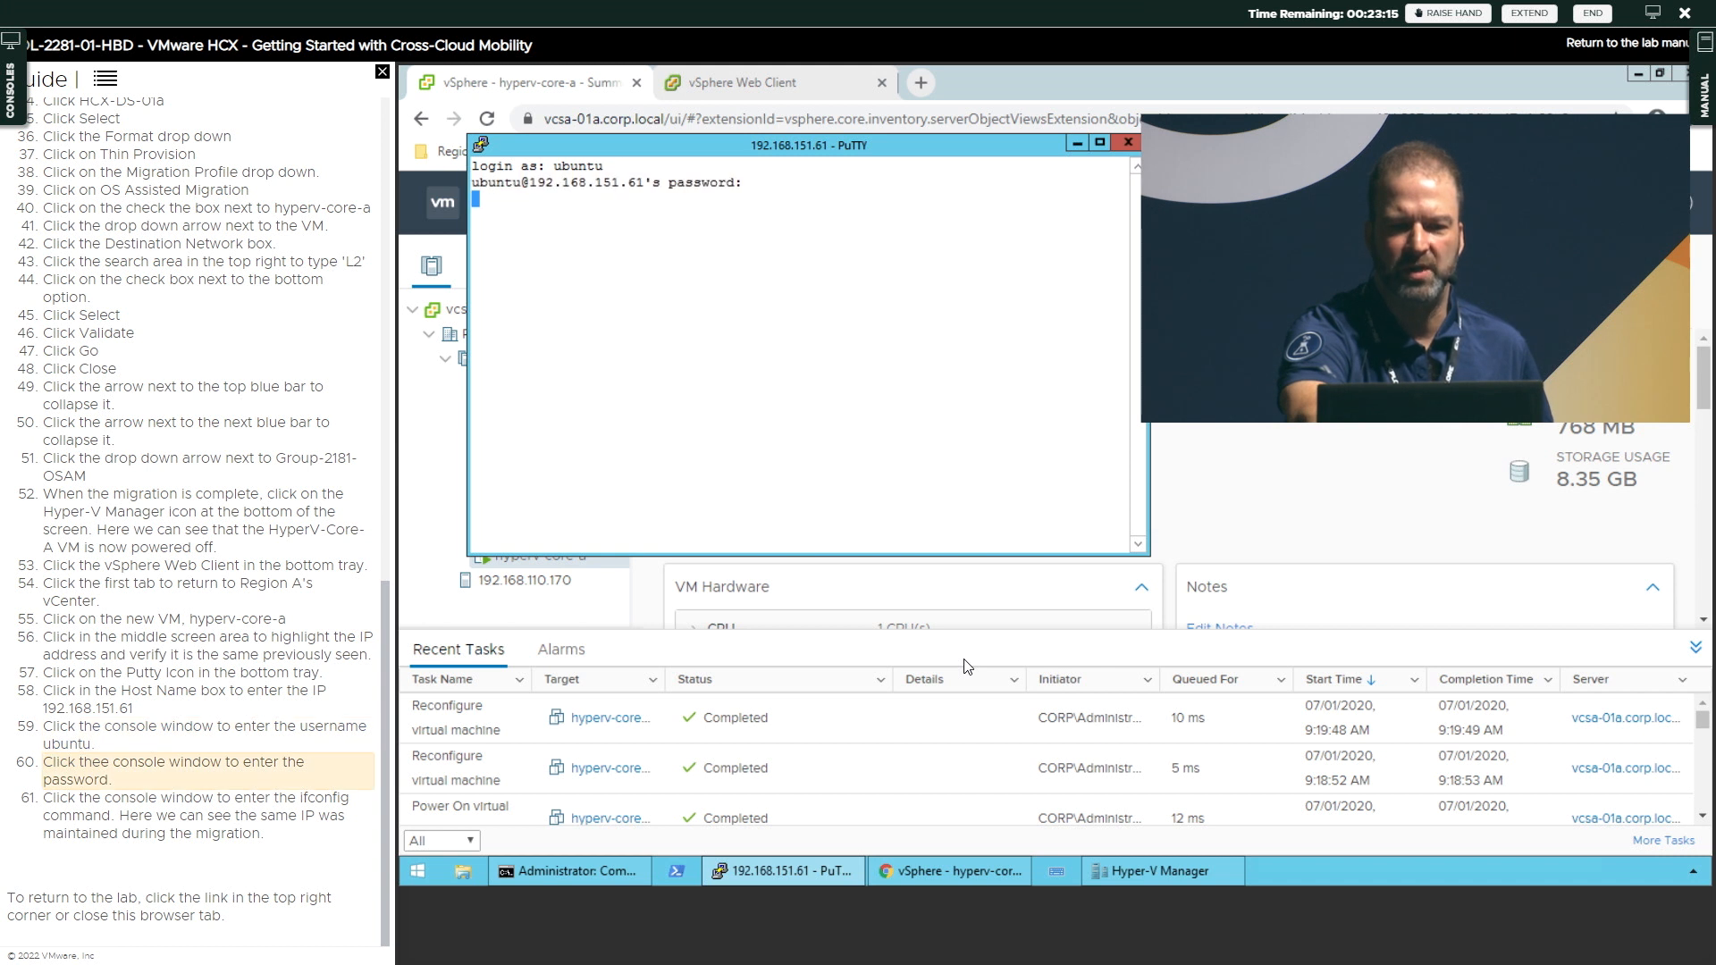
{"action": "key", "text": "Return"}
{"action": "type", "text": "ifconfig"}
{"action": "key", "text": "Return"}
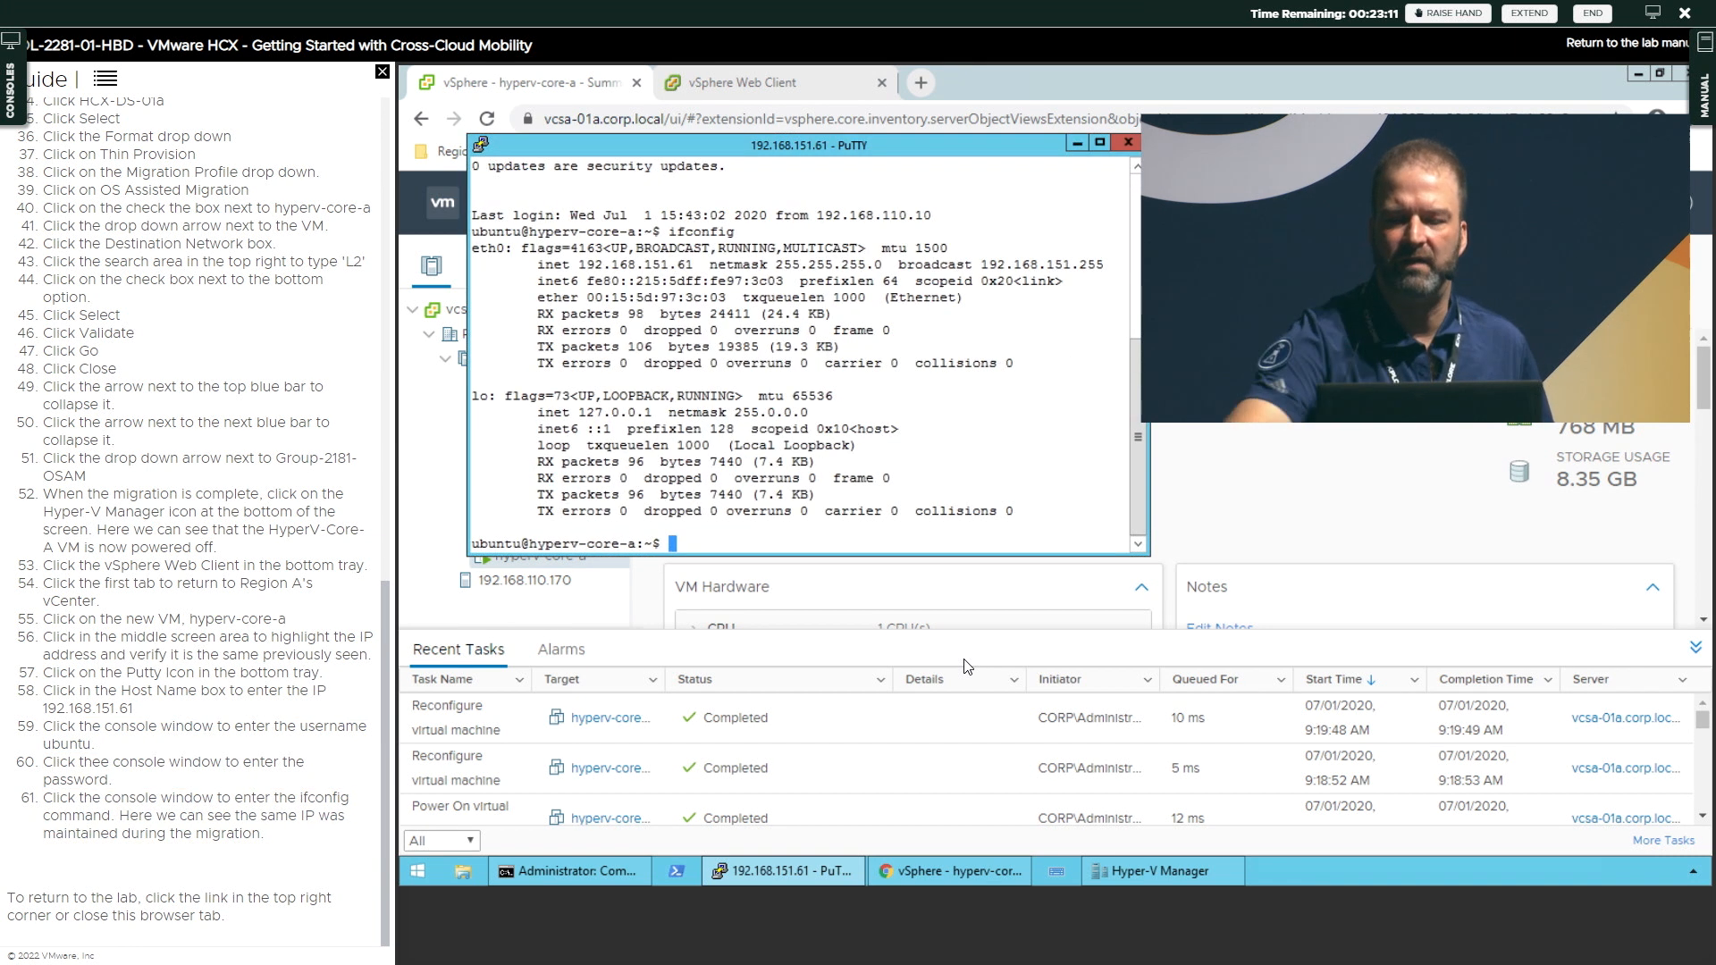